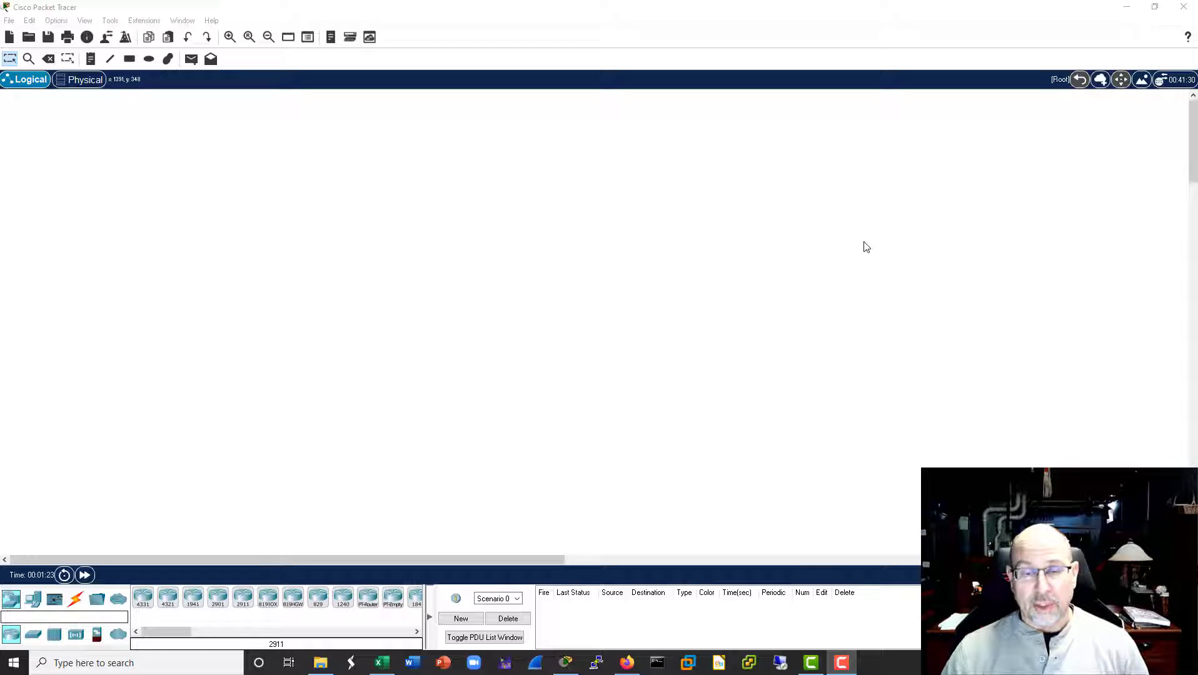
# Step: Place two 2811 routers side by side in the upper middle of the workspace
pyautogui.moveTo(187, 629); pyautogui.dragTo(218, 632)
pyautogui.moveTo(316, 599); pyautogui.dragTo(421, 240)
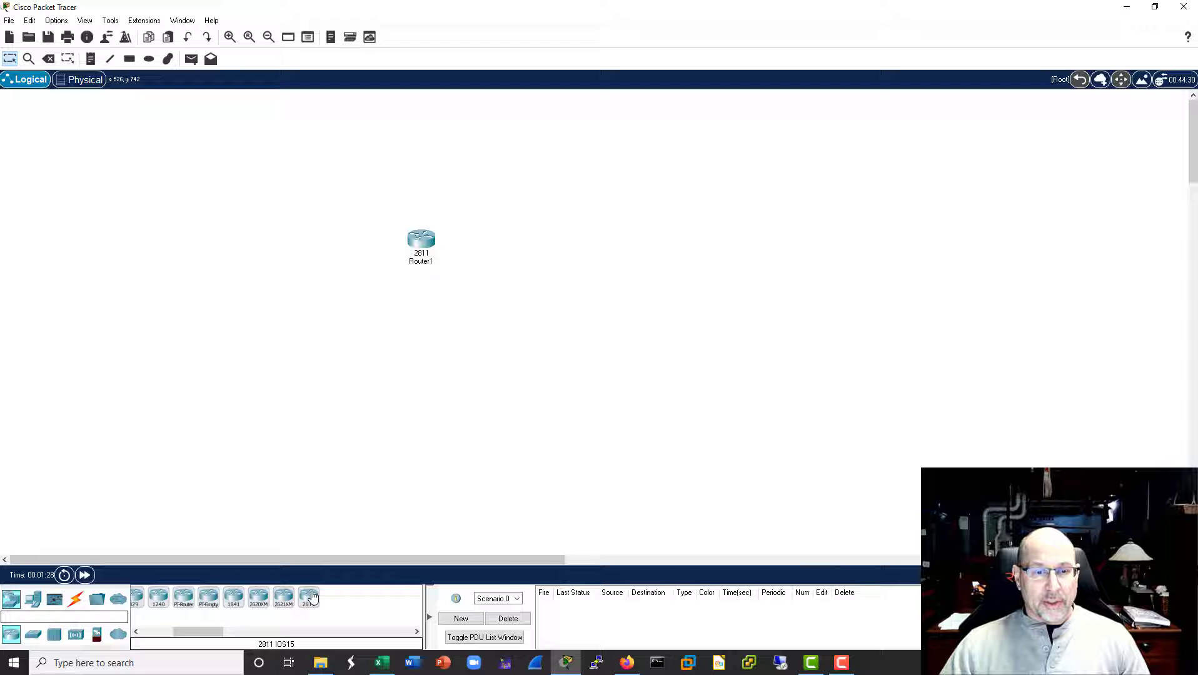
pyautogui.moveTo(577, 250); pyautogui.dragTo(576, 249)
# Step: Connect Router1 FastEthernet0/1 to Router2 FastEthernet0/0 with a copper straight-through cable and align Router2 level with Router1
pyautogui.click(75, 599)
pyautogui.click(194, 597)
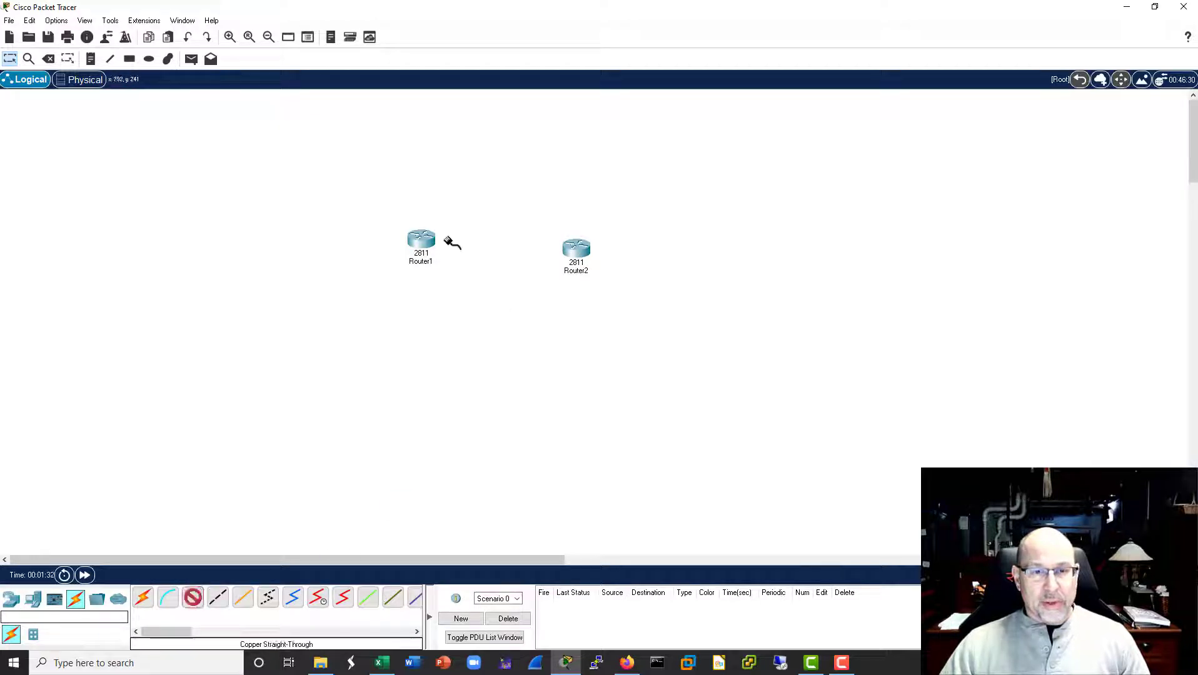
pyautogui.click(434, 241)
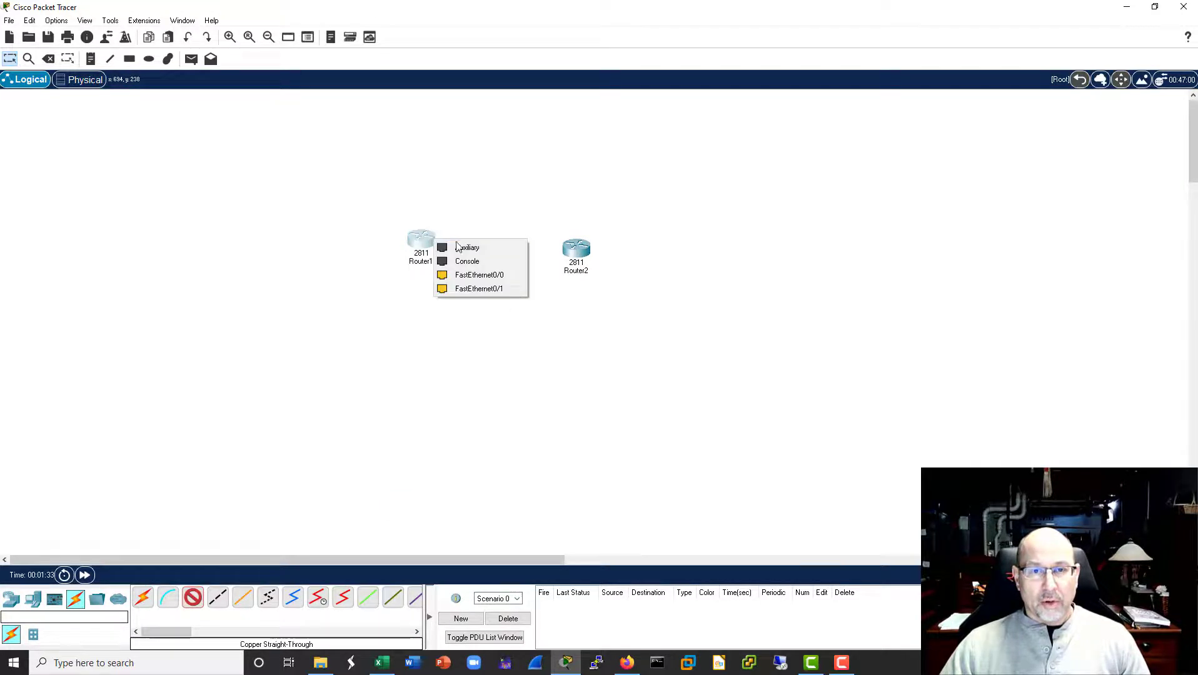
pyautogui.click(484, 289)
pyautogui.click(577, 252)
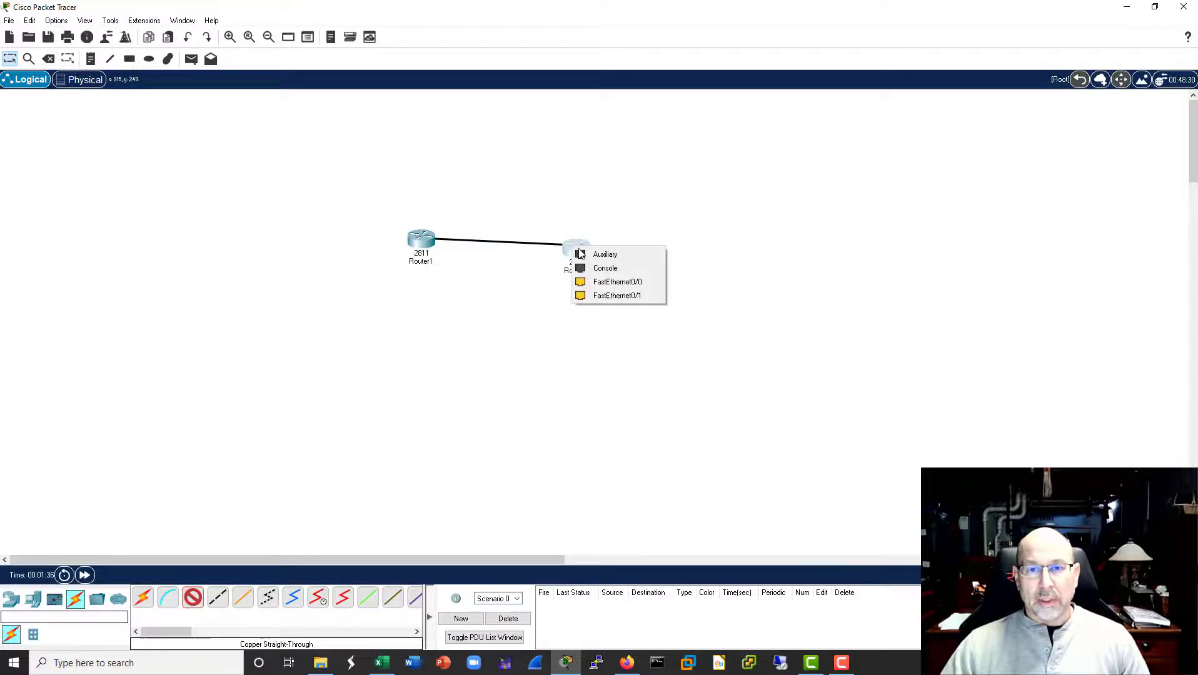
pyautogui.click(588, 282)
pyautogui.moveTo(577, 255); pyautogui.dragTo(586, 247)
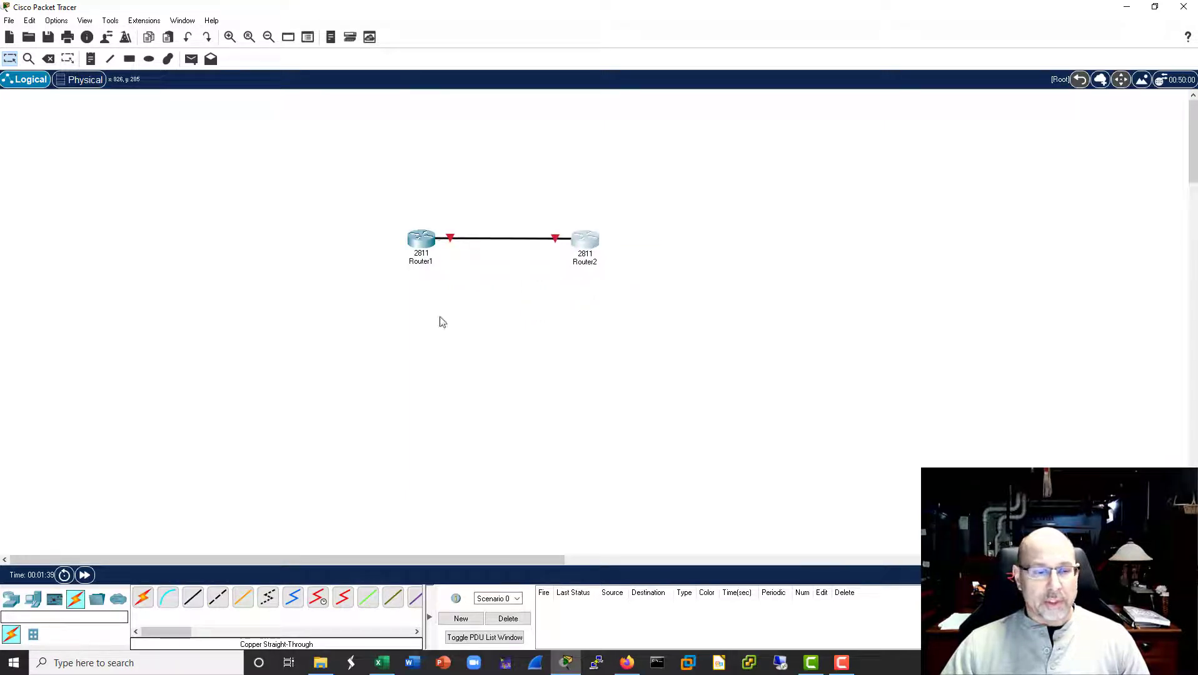
# Step: Add a 2960 switch below and left of Router1, plus one PC below it and another PC below and right of Router2
pyautogui.click(11, 600)
pyautogui.moveTo(33, 634); pyautogui.dragTo(341, 369)
pyautogui.click(33, 599)
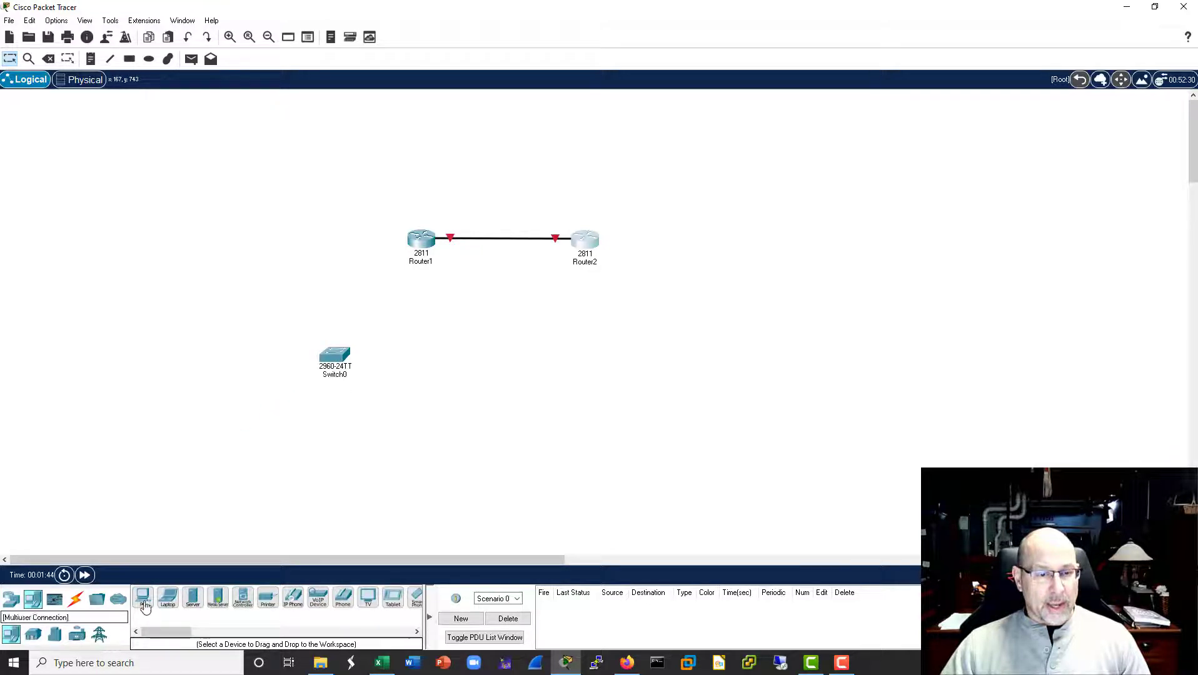
pyautogui.moveTo(144, 599); pyautogui.dragTo(273, 411)
pyautogui.moveTo(144, 599); pyautogui.dragTo(451, 426)
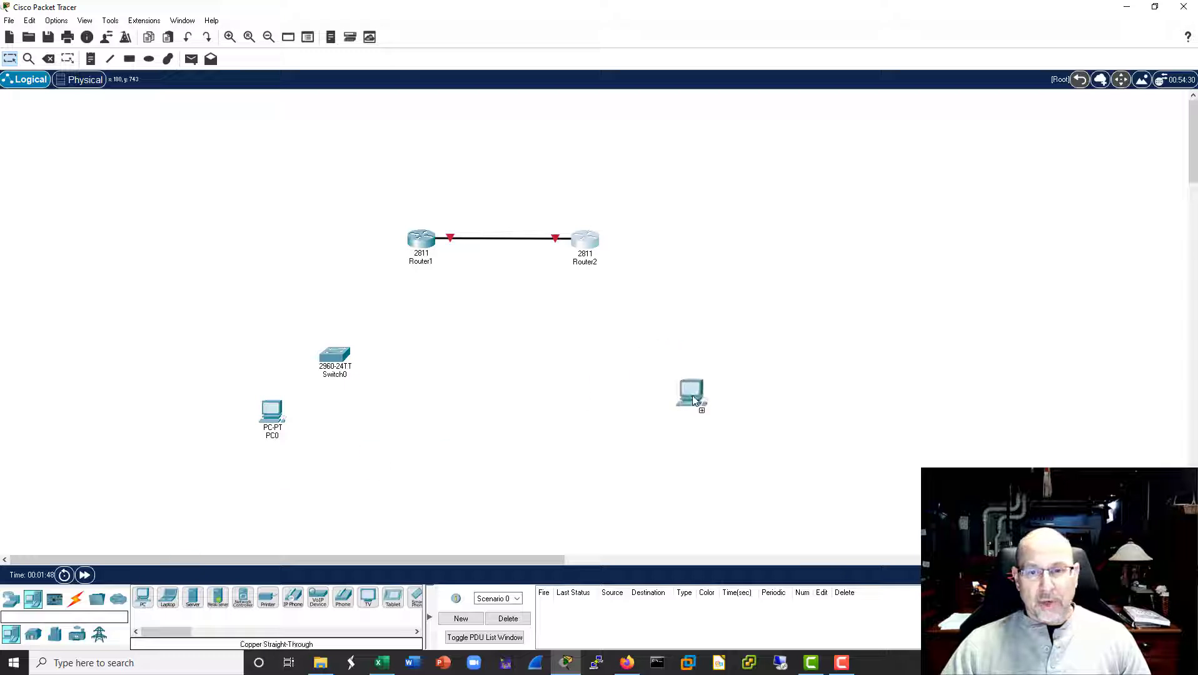
pyautogui.moveTo(699, 408); pyautogui.dragTo(697, 408)
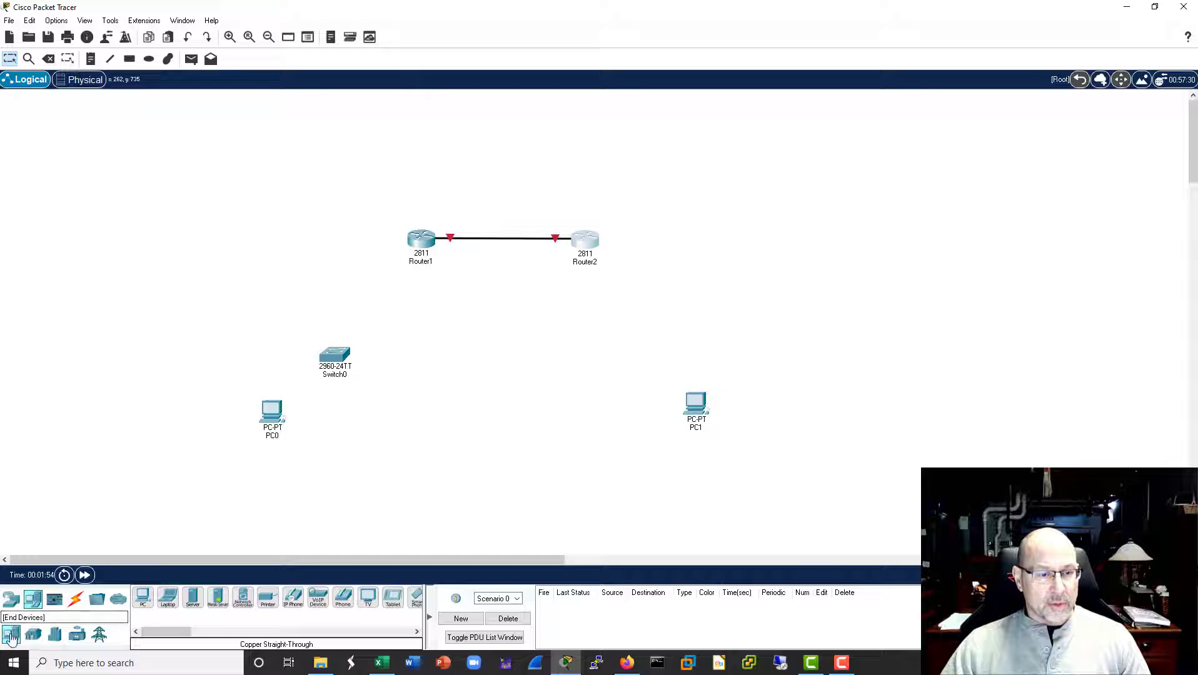
# Step: Add a second 2960 switch between Router2 and PC1
pyautogui.click(10, 599)
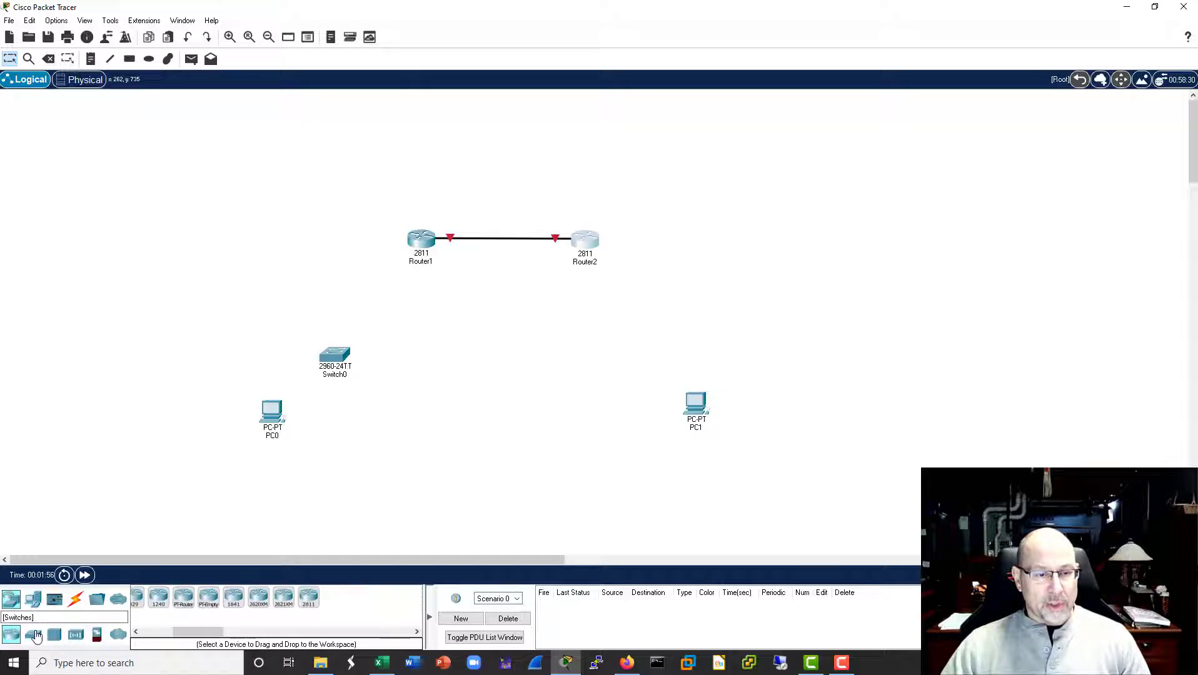
pyautogui.click(36, 635)
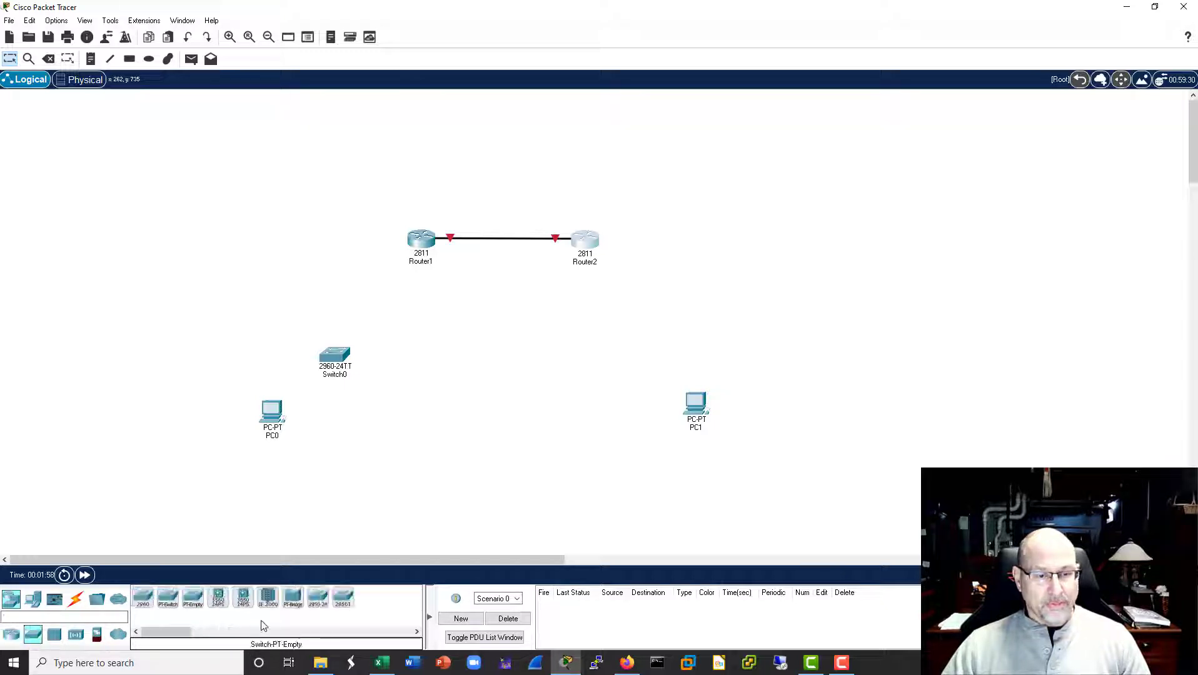
pyautogui.moveTo(143, 598); pyautogui.dragTo(638, 355)
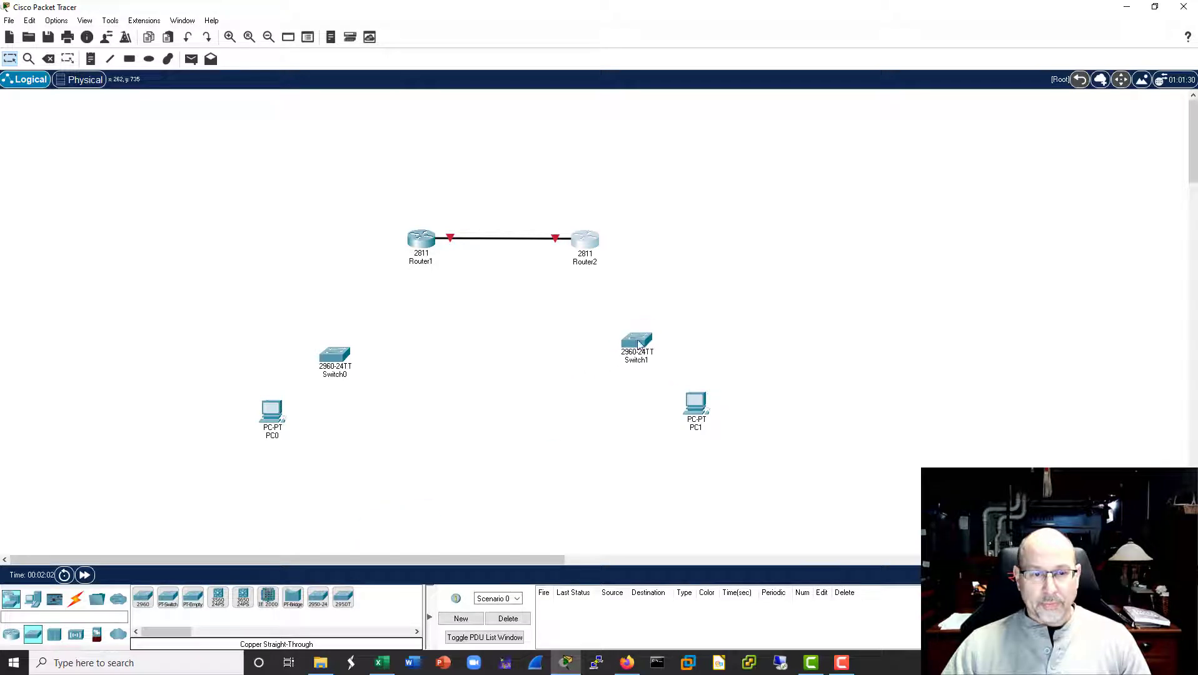
# Step: Change the display name of PC0 to PC10
pyautogui.click(84, 601)
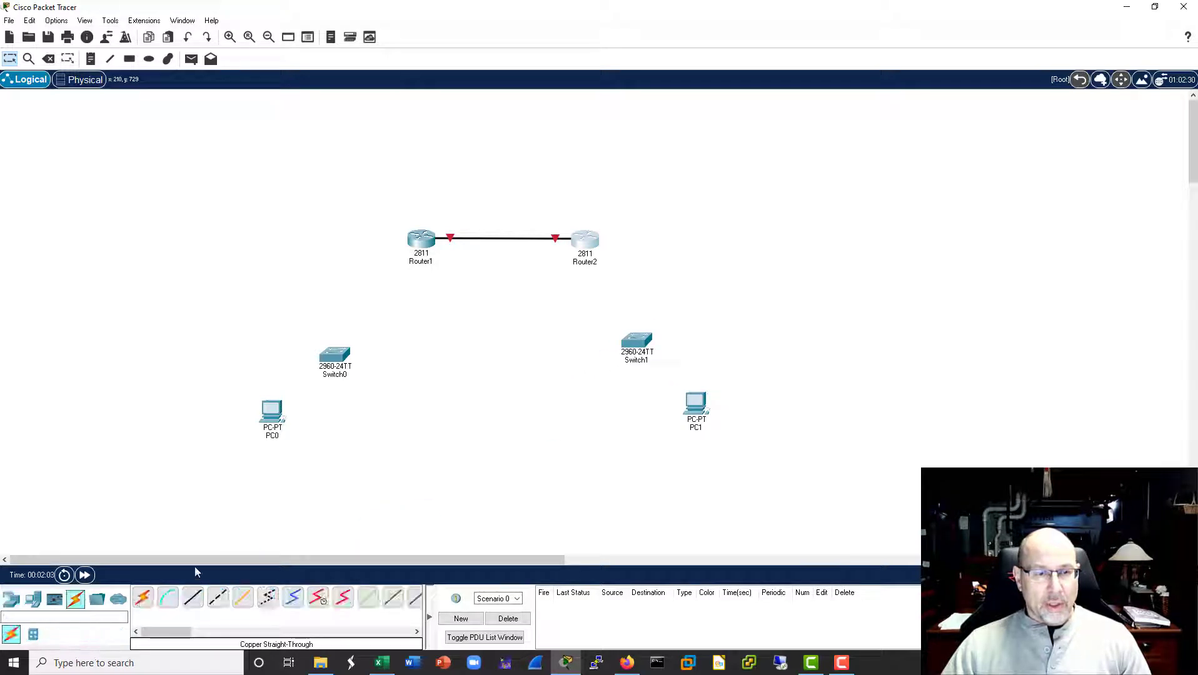
pyautogui.click(268, 418)
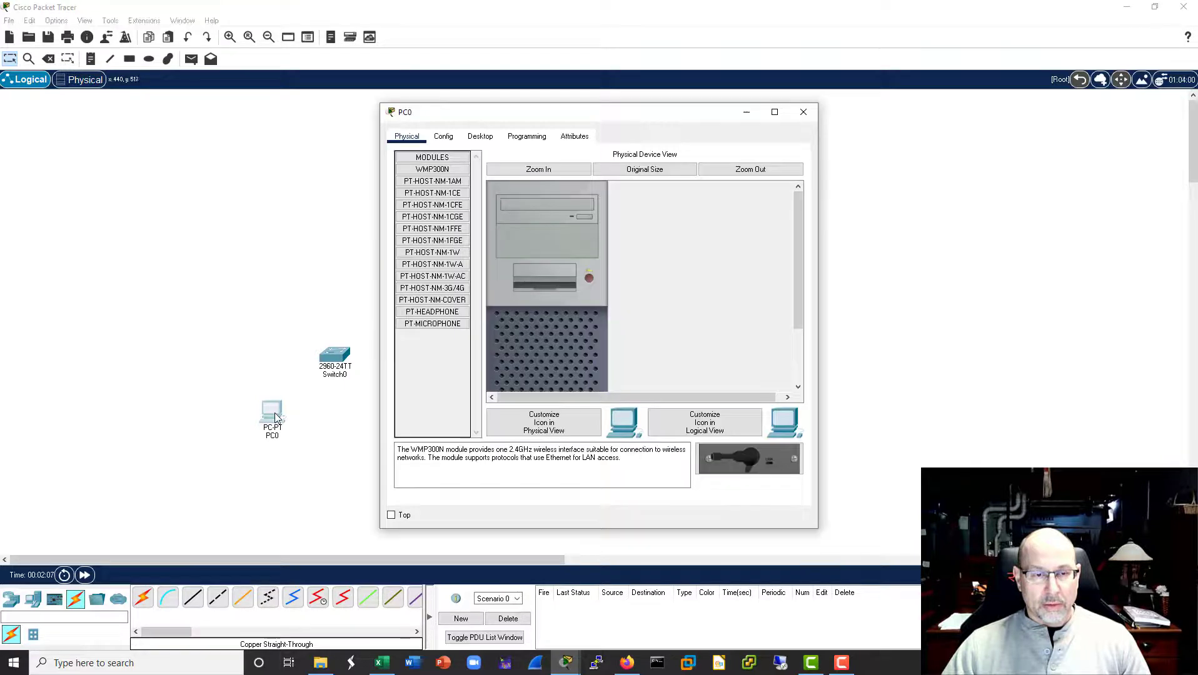
pyautogui.click(443, 136)
pyautogui.click(566, 192)
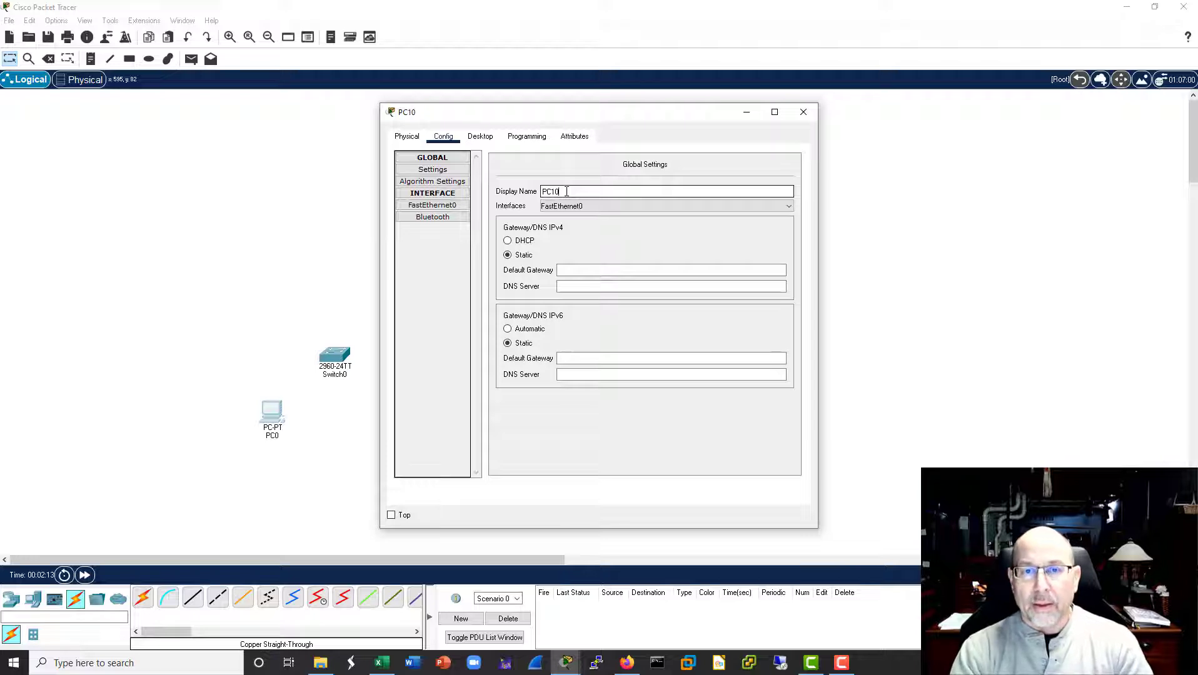
pyautogui.click(804, 112)
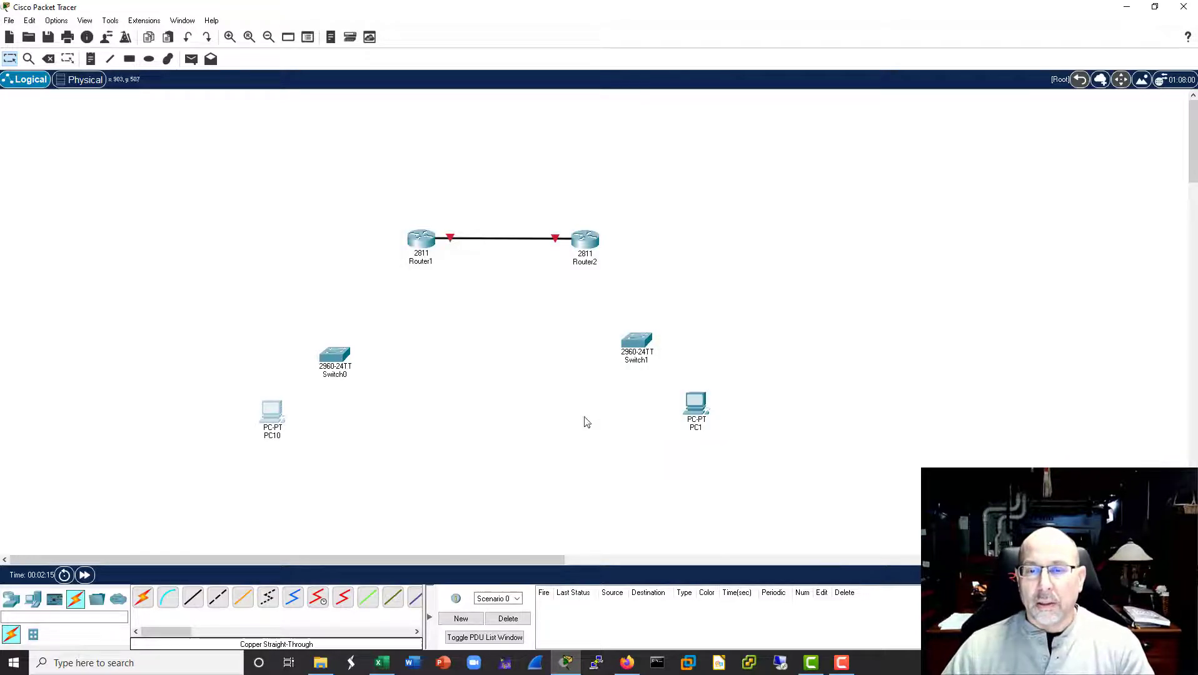
# Step: Change the display name of PC1 to PC20
pyautogui.click(700, 411)
pyautogui.click(443, 136)
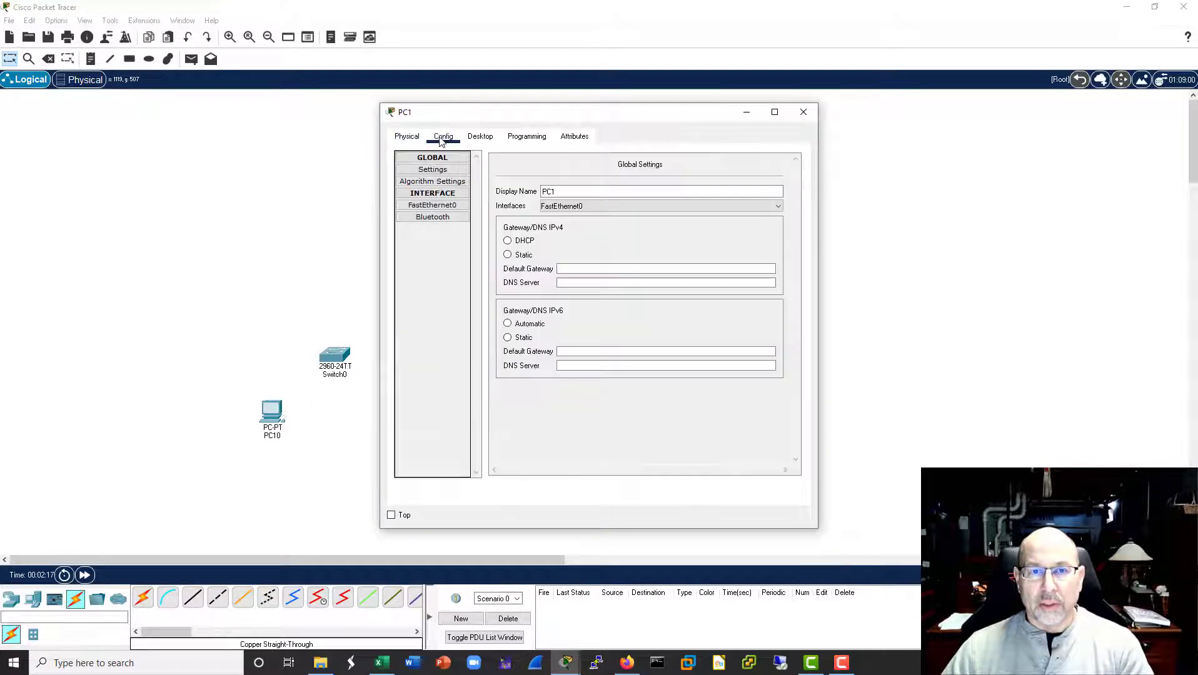
pyautogui.click(585, 191)
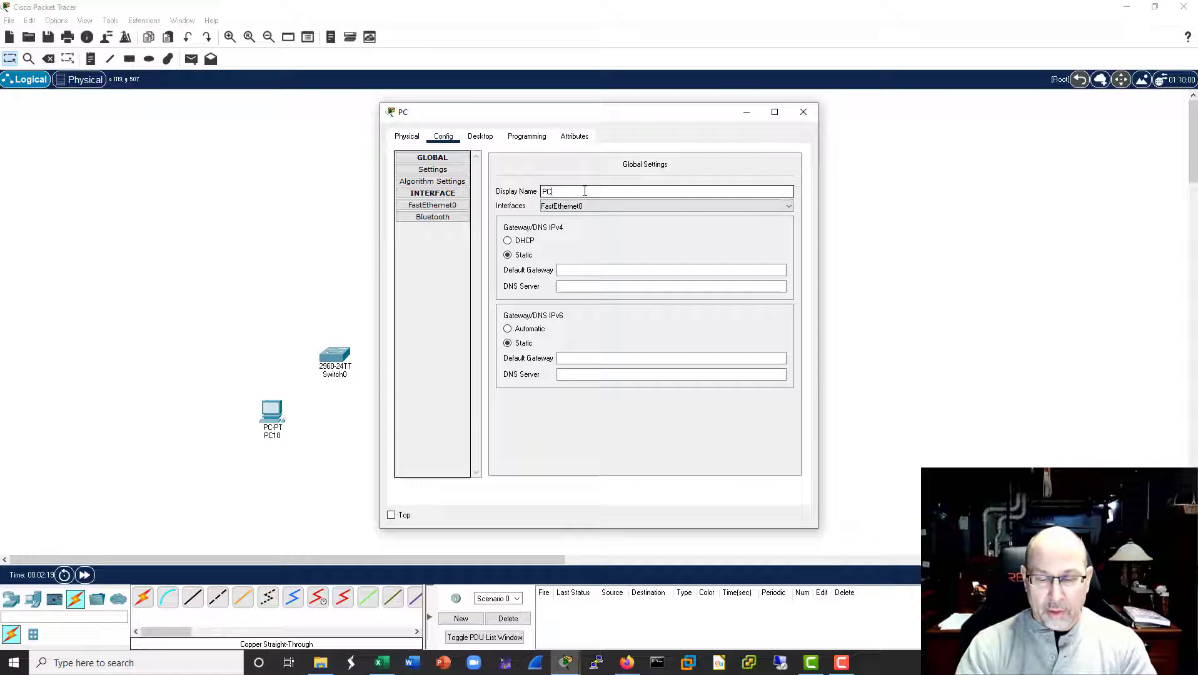
pyautogui.click(804, 112)
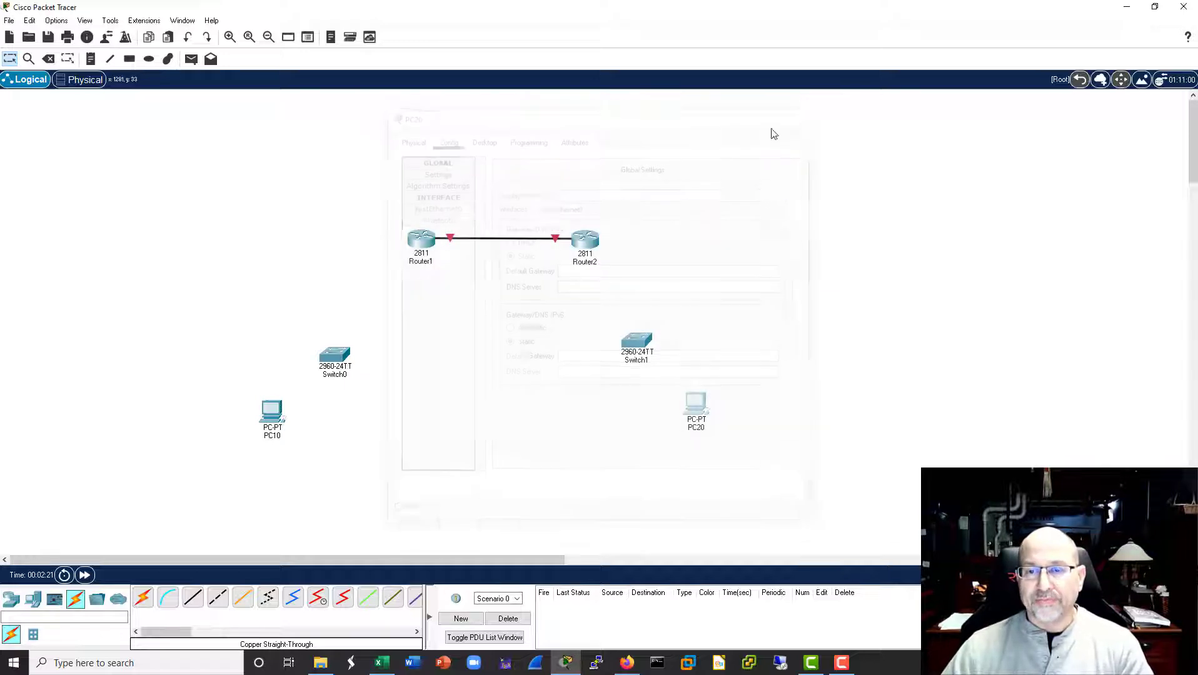
# Step: Give PC10's FastEthernet0 the static IPv4 address 192.168.20.1 with subnet mask 255.255.255.0
pyautogui.click(274, 418)
pyautogui.moveTo(597, 118); pyautogui.dragTo(838, 131)
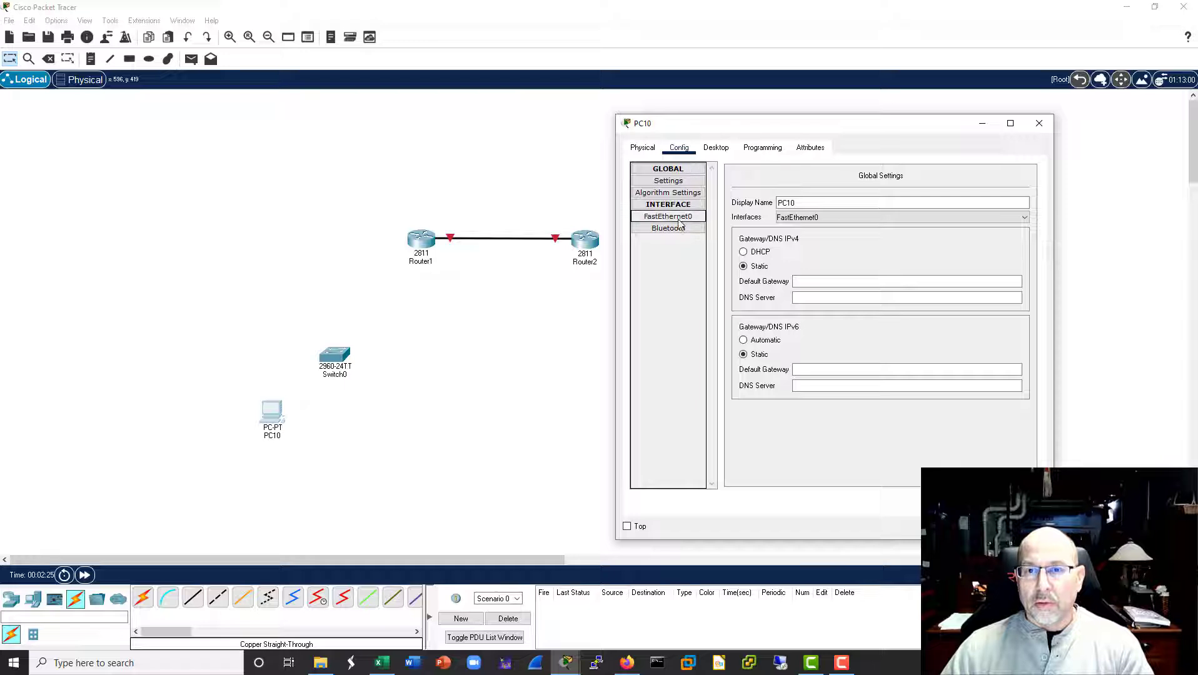
pyautogui.click(668, 216)
pyautogui.click(900, 274)
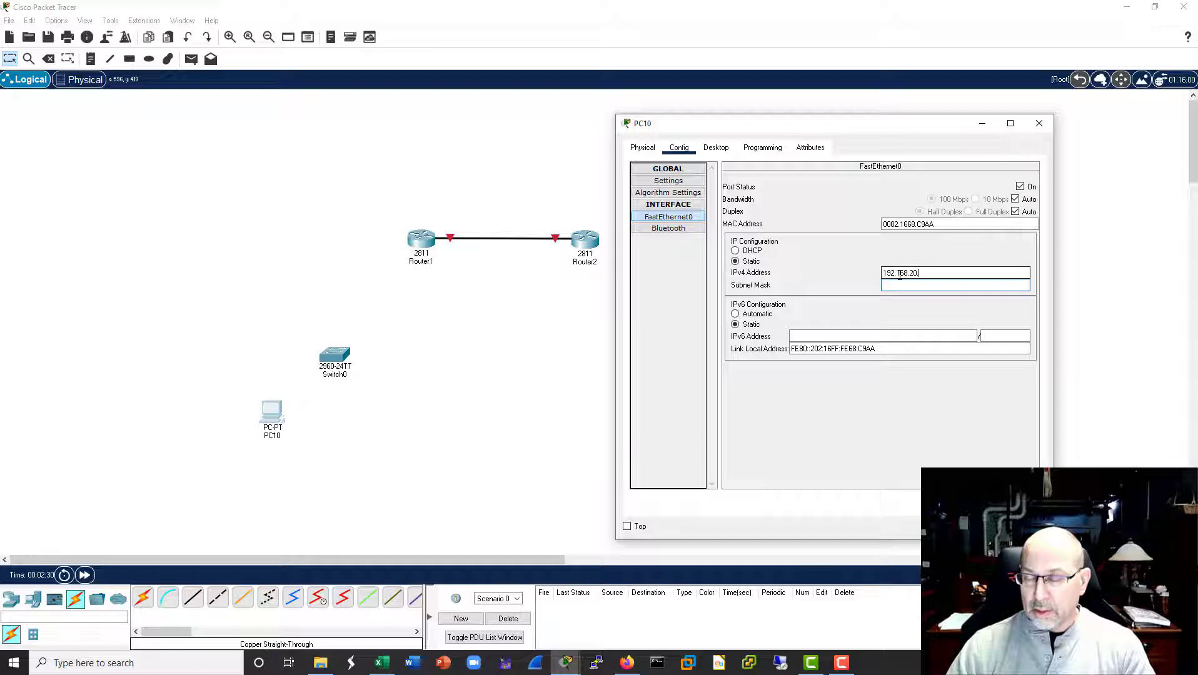
pyautogui.press('Tab')
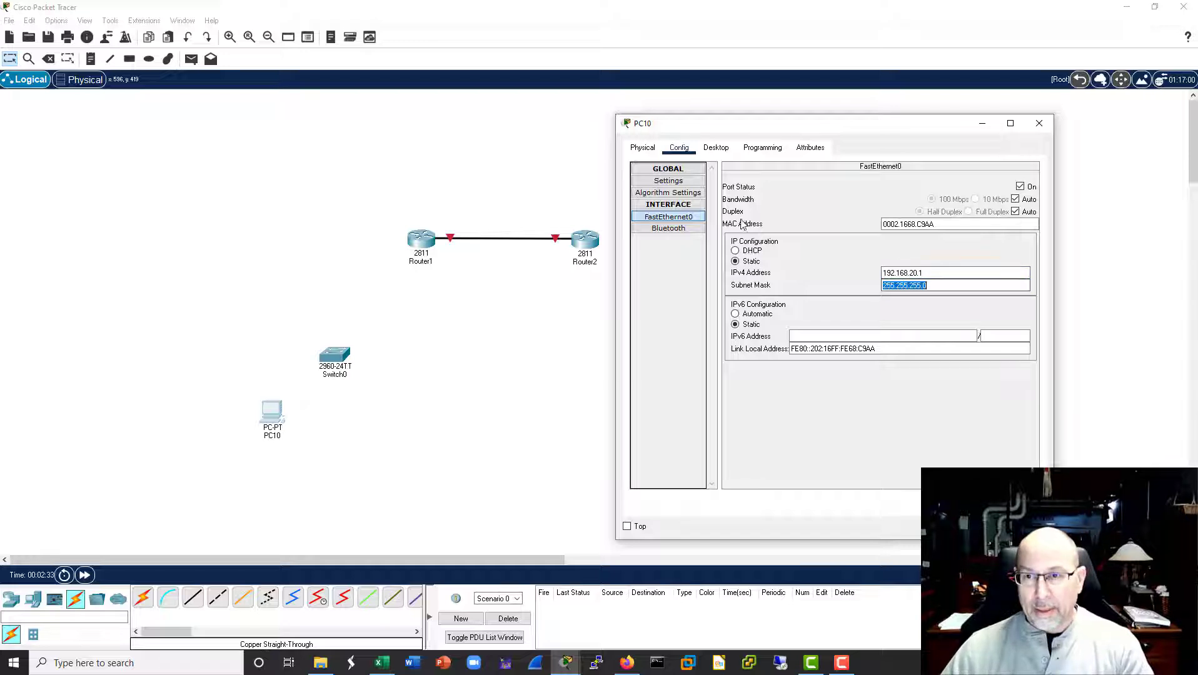
# Step: Set PC10's IPv4 default gateway to 192.168.10.254 and correct its FastEthernet0 IPv4 address to 192.168.10.1
pyautogui.click(669, 181)
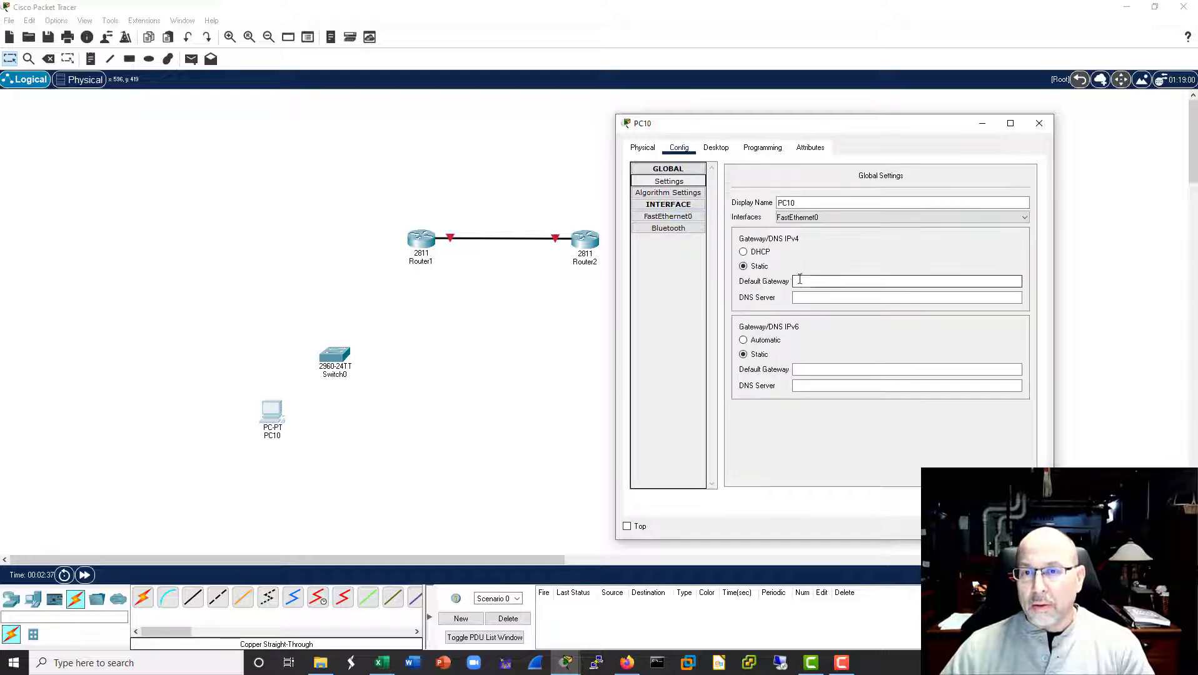
pyautogui.click(800, 281)
pyautogui.write('192.168.10.254')
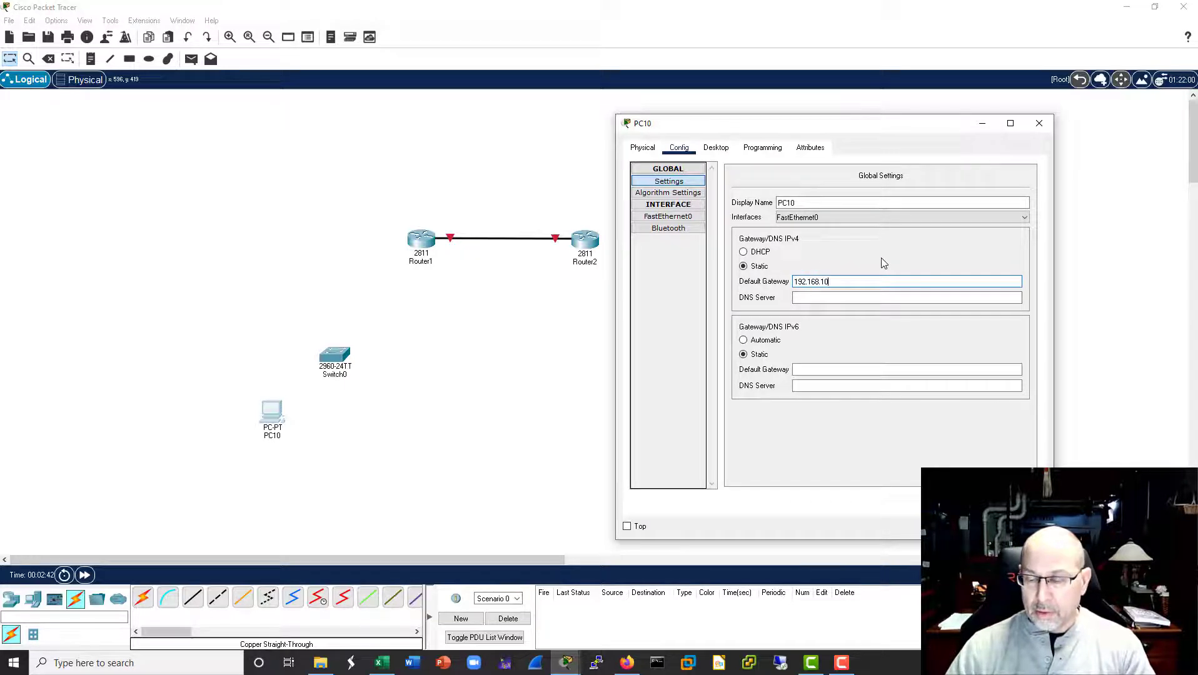
pyautogui.click(668, 217)
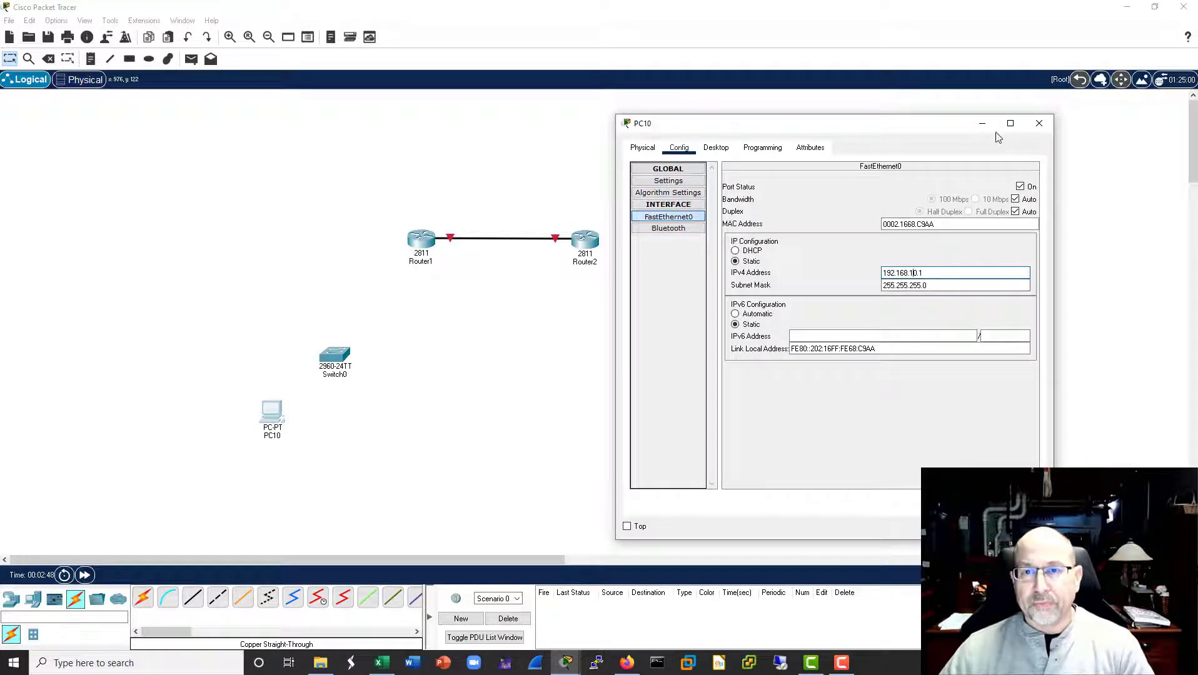
pyautogui.click(1040, 123)
# Step: Set PC20's IPv4 default gateway to 192.168.20.254
pyautogui.click(696, 406)
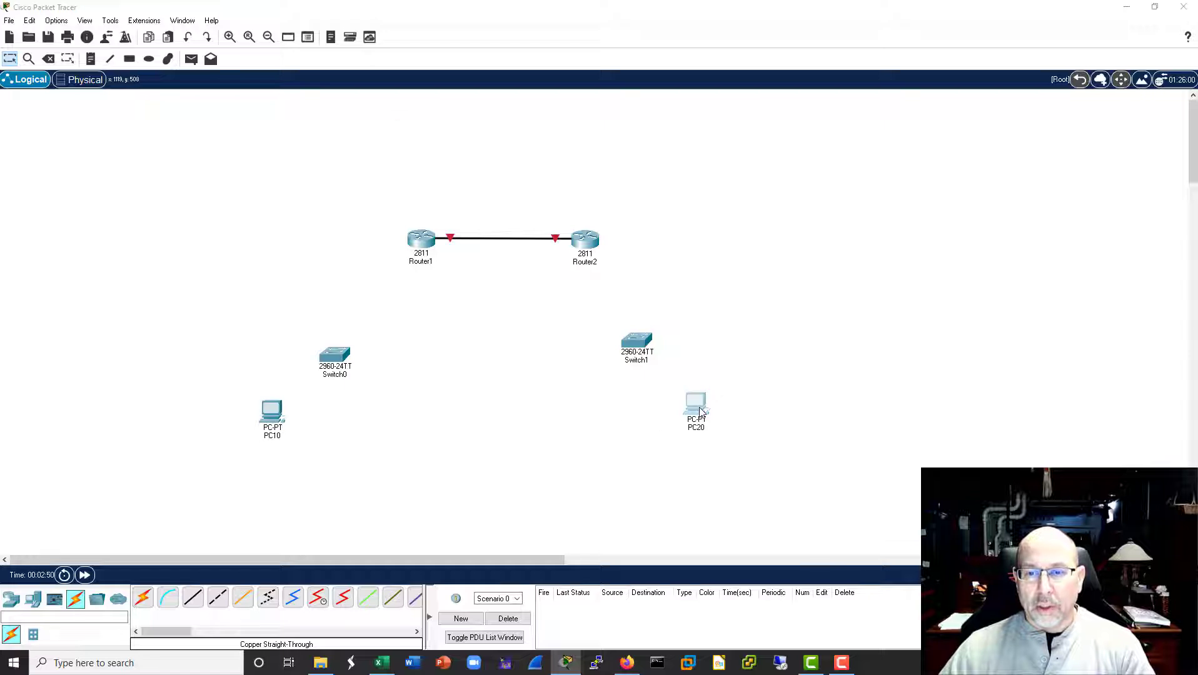
pyautogui.click(605, 271)
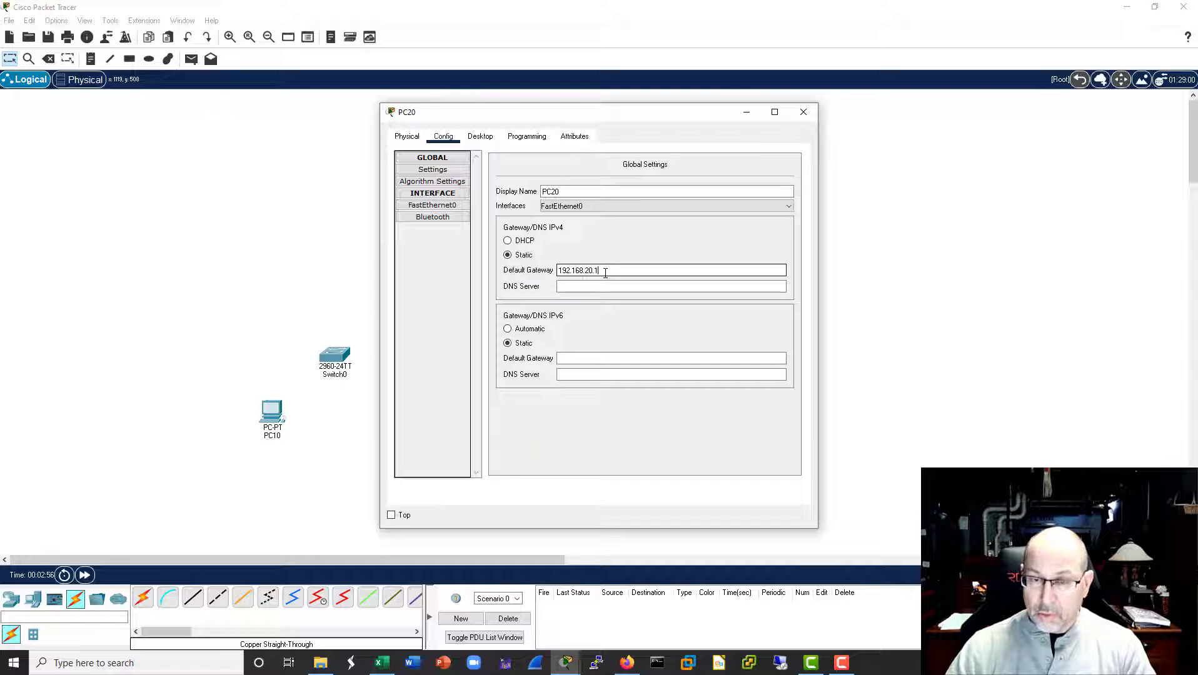
pyautogui.press('Tab')
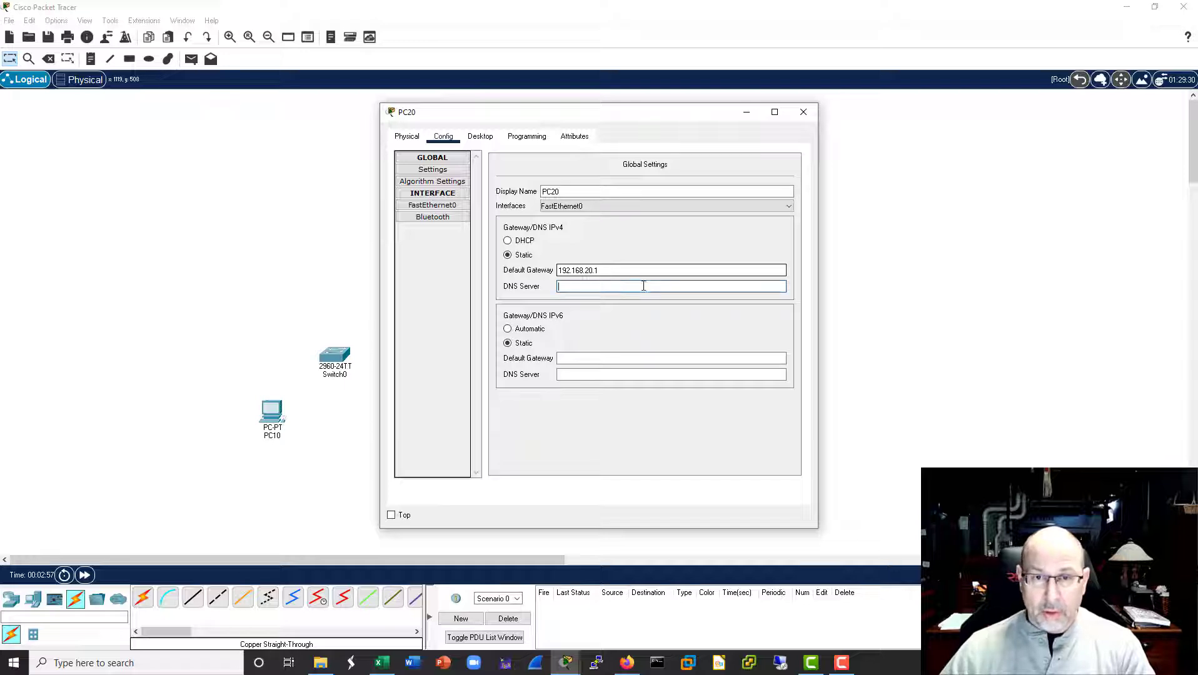
pyautogui.click(605, 270)
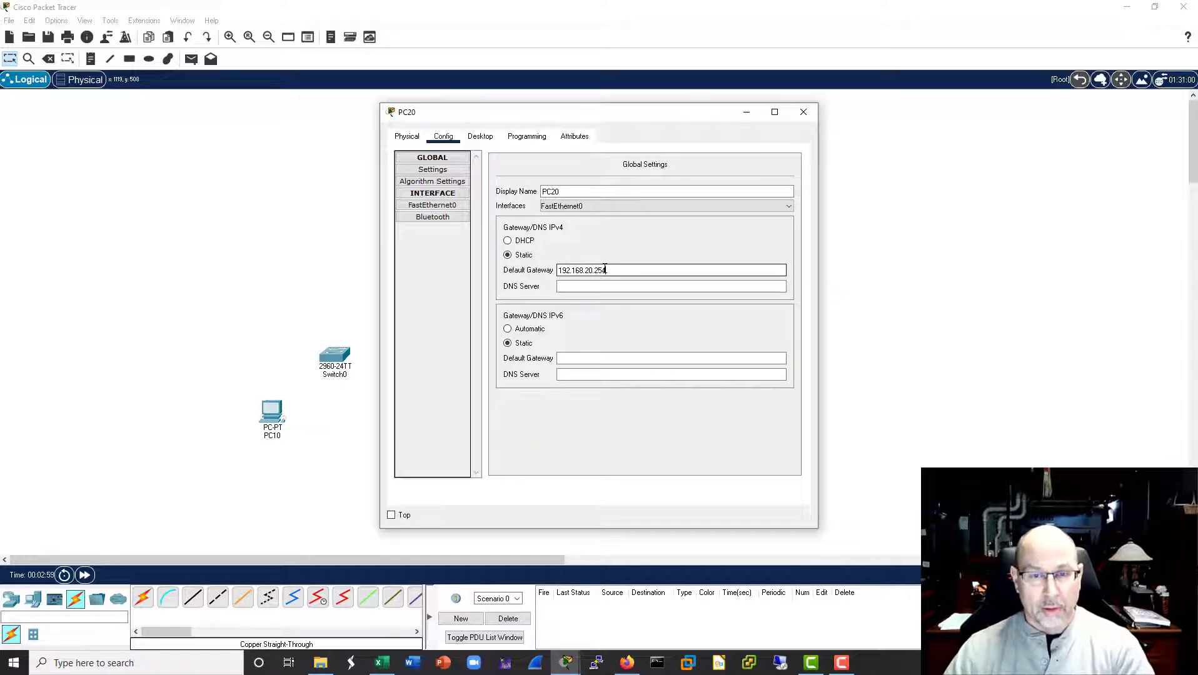
# Step: Give PC20's FastEthernet0 the static IPv4 address 192.168.20.1 with subnet mask 255.255.255.0
pyautogui.click(432, 205)
pyautogui.click(699, 262)
pyautogui.write('192.168.')
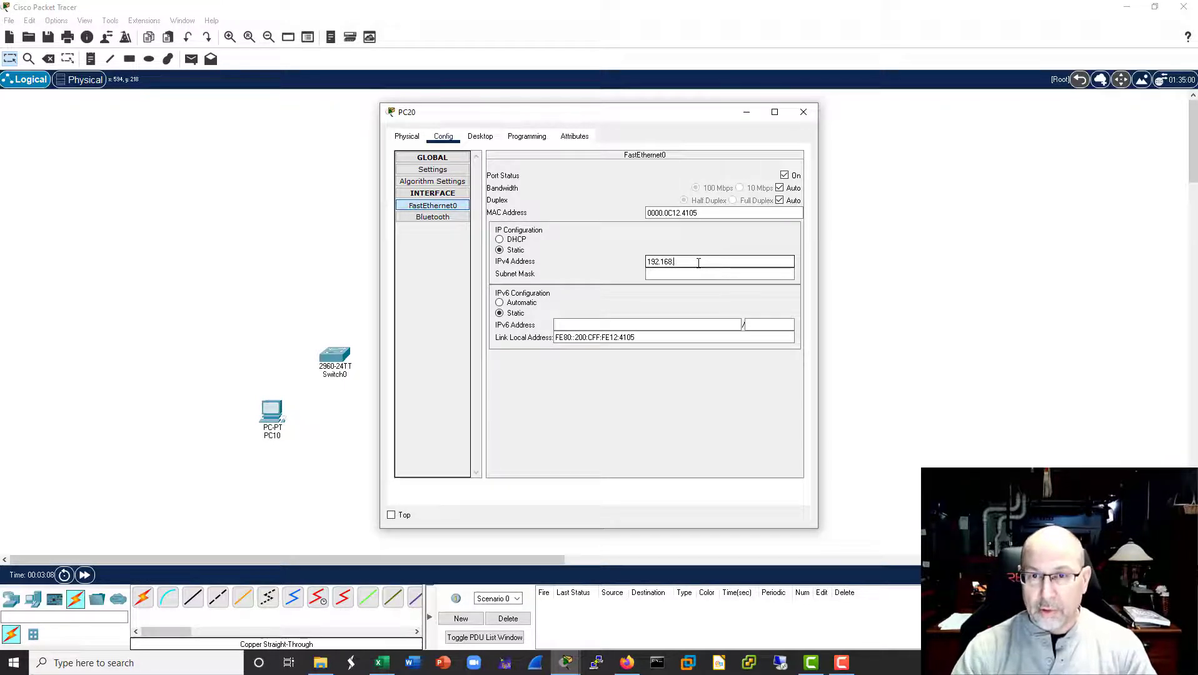
pyautogui.press('Tab')
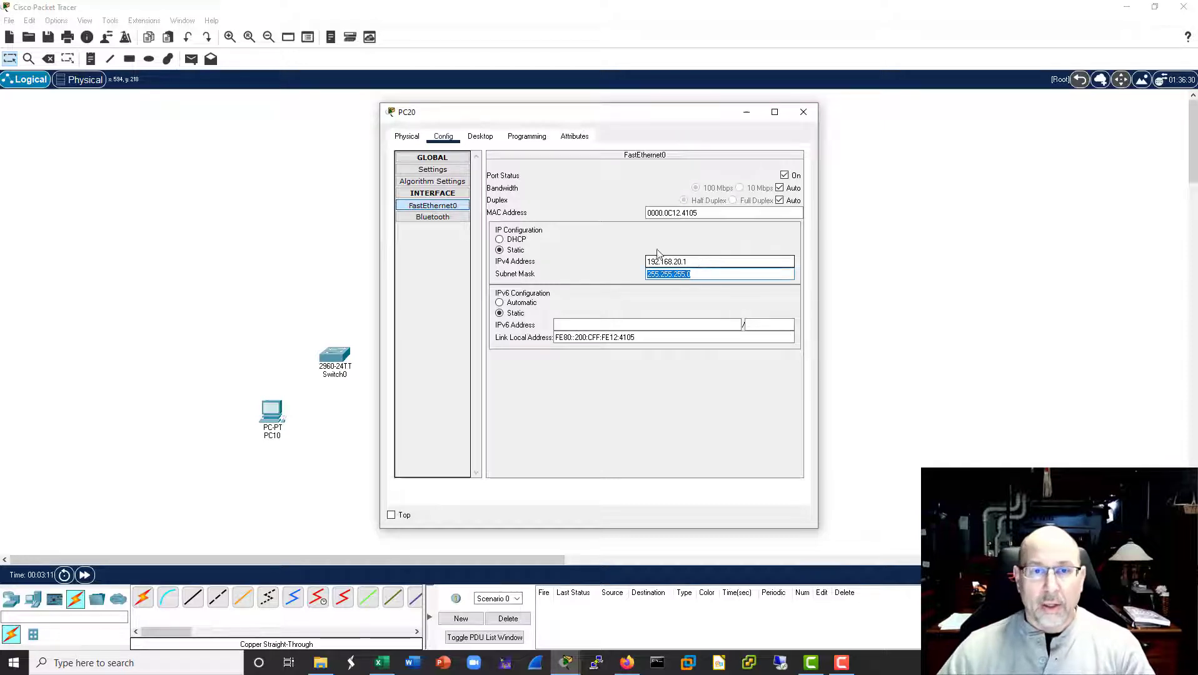
pyautogui.click(804, 112)
# Step: Connect PC10's FastEthernet0 to Switch0's FastEthernet0/10 with a copper straight-through cable
pyautogui.click(192, 599)
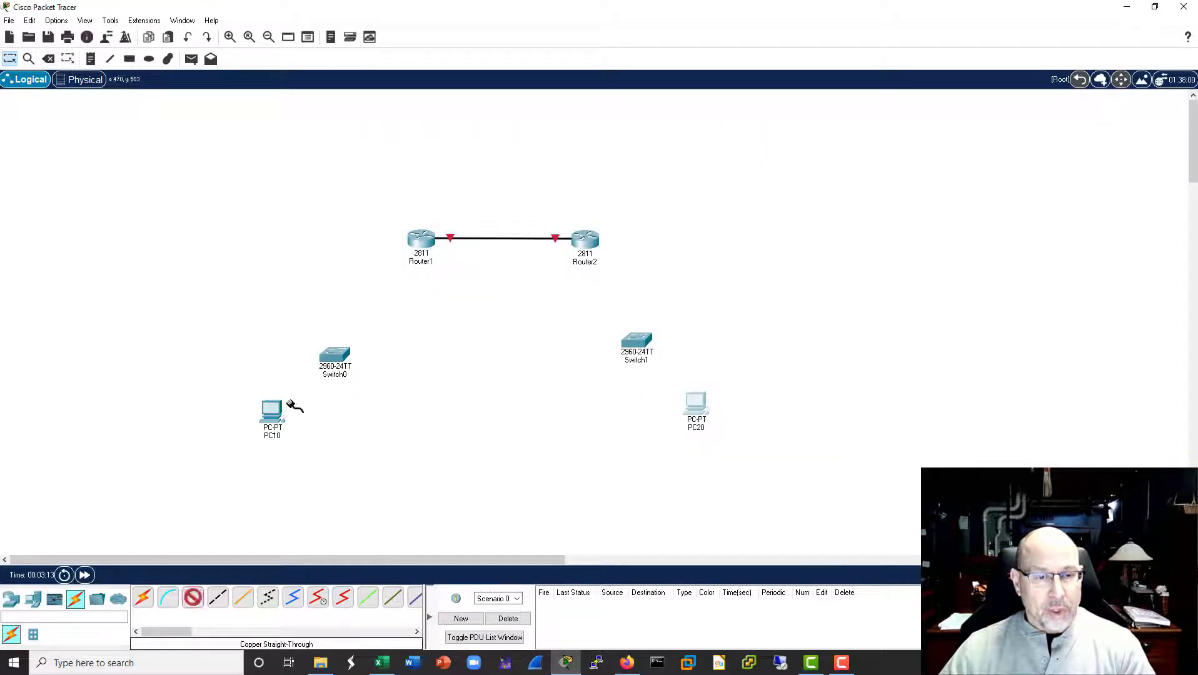
pyautogui.click(277, 414)
pyautogui.click(310, 461)
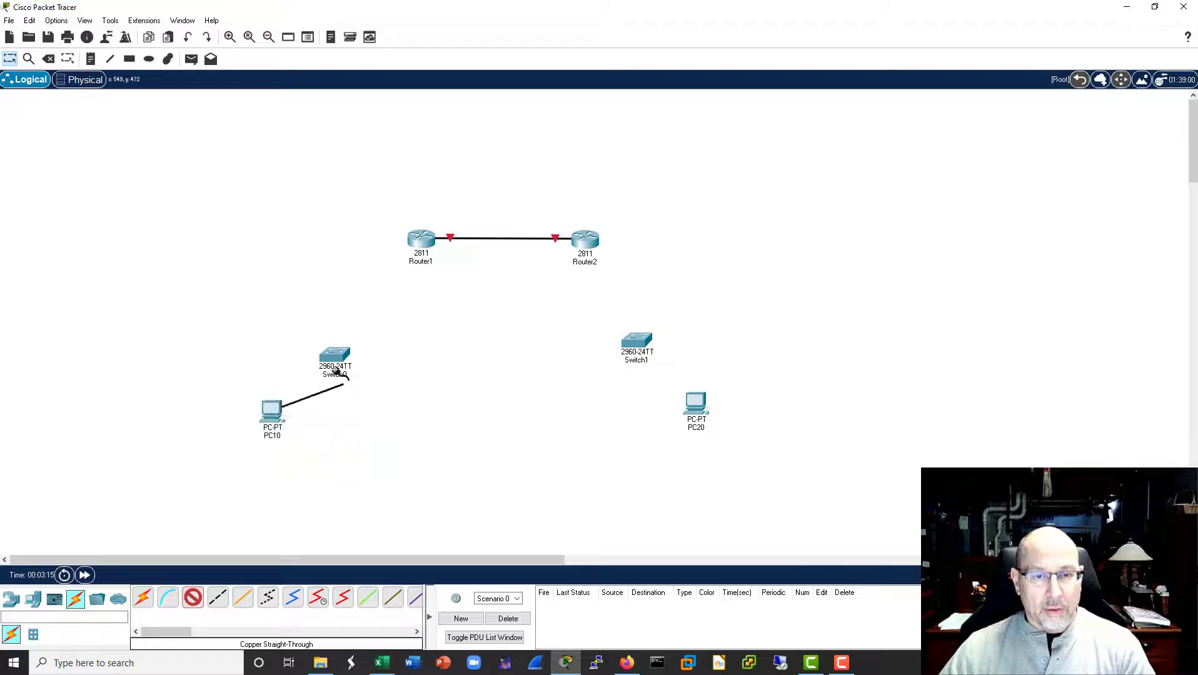
pyautogui.click(336, 362)
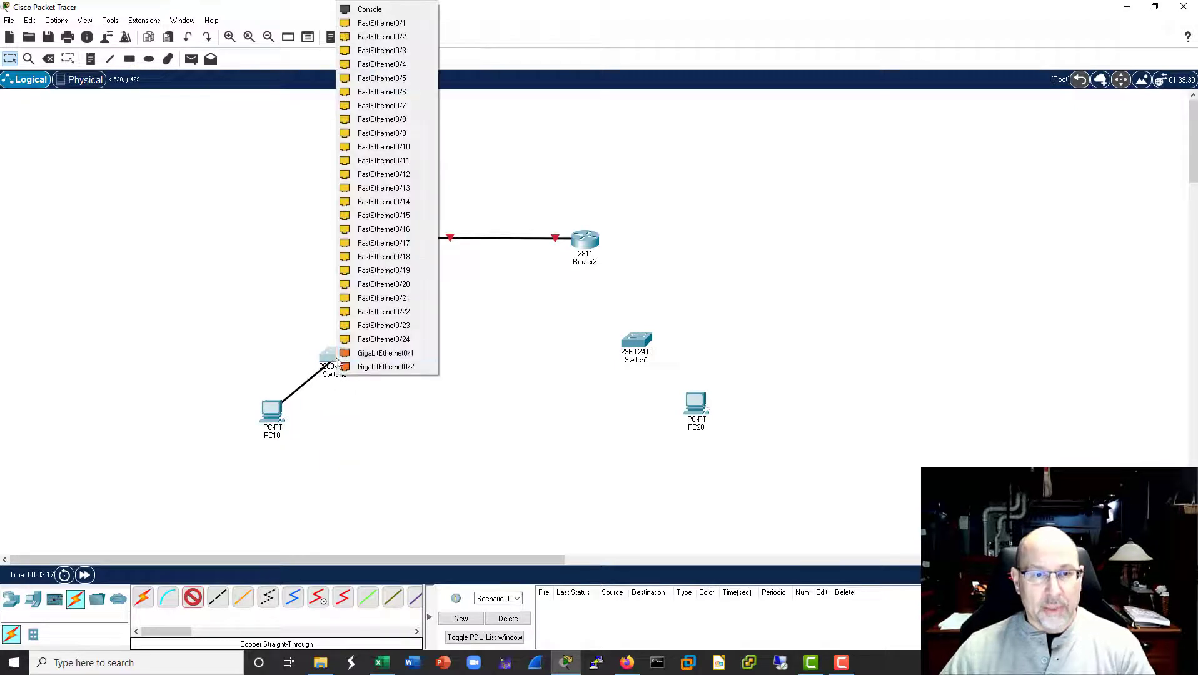
pyautogui.click(378, 146)
# Step: Connect PC20's FastEthernet0 to a port on Switch1 with a copper straight-through cable
pyautogui.click(199, 594)
pyautogui.click(702, 402)
pyautogui.click(738, 454)
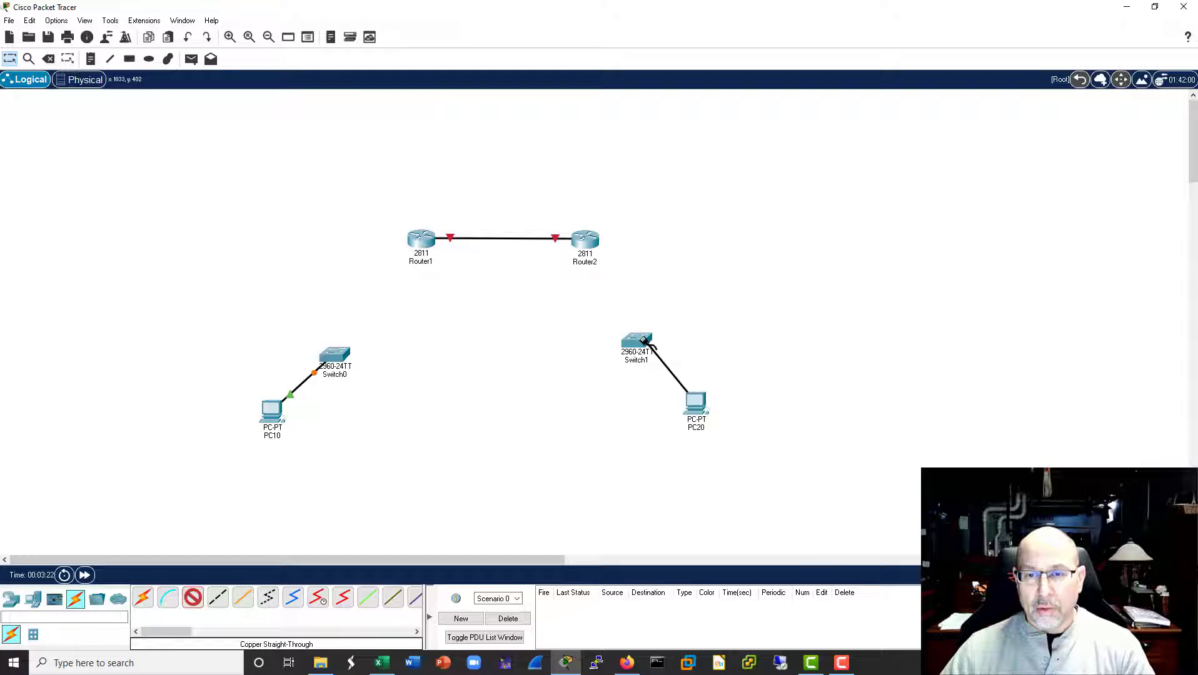
pyautogui.click(636, 341)
pyautogui.click(702, 284)
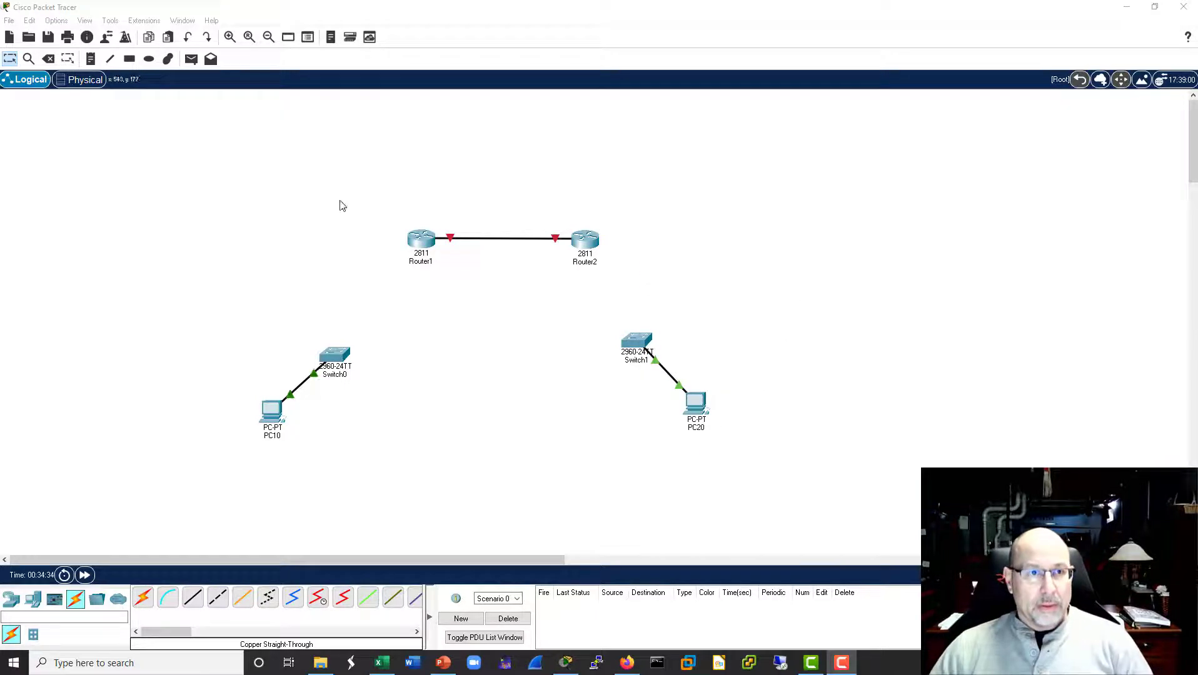
pyautogui.click(192, 597)
pyautogui.click(341, 355)
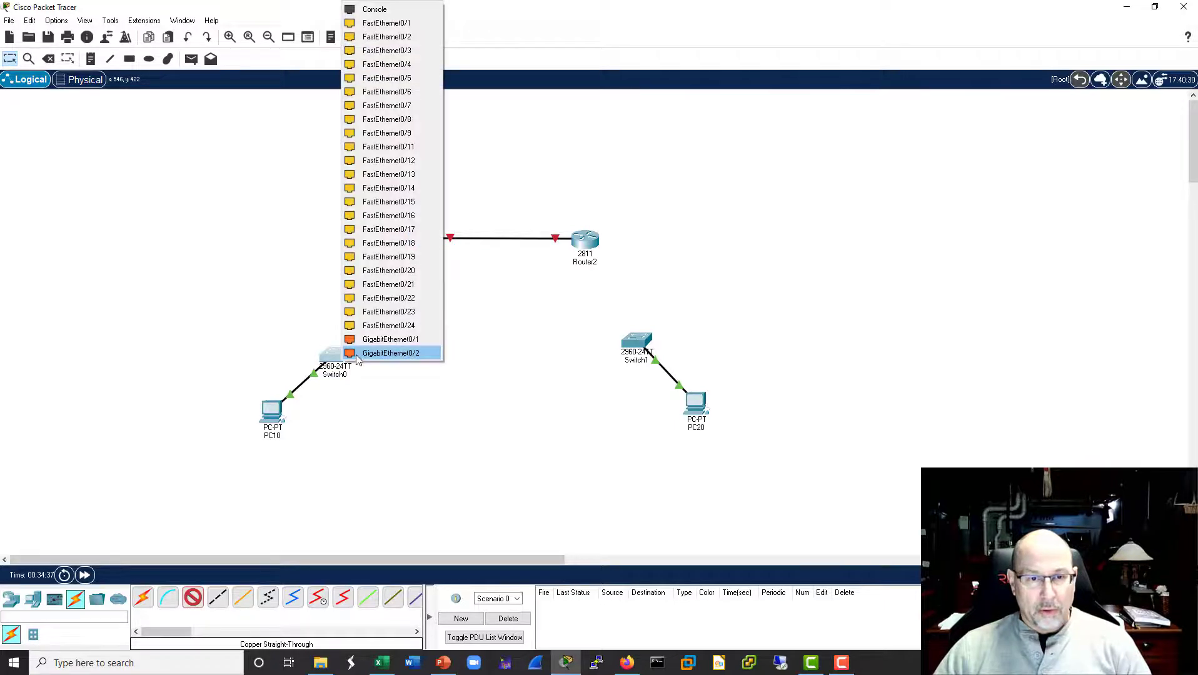
pyautogui.click(395, 326)
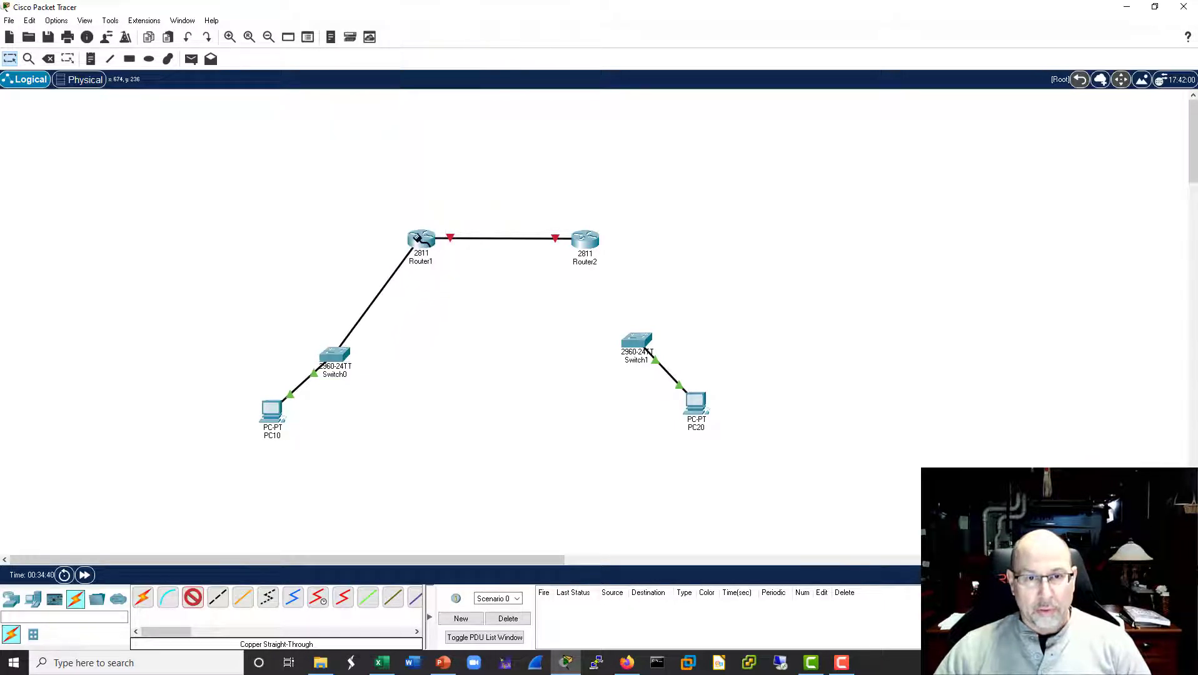
pyautogui.click(416, 237)
pyautogui.click(421, 340)
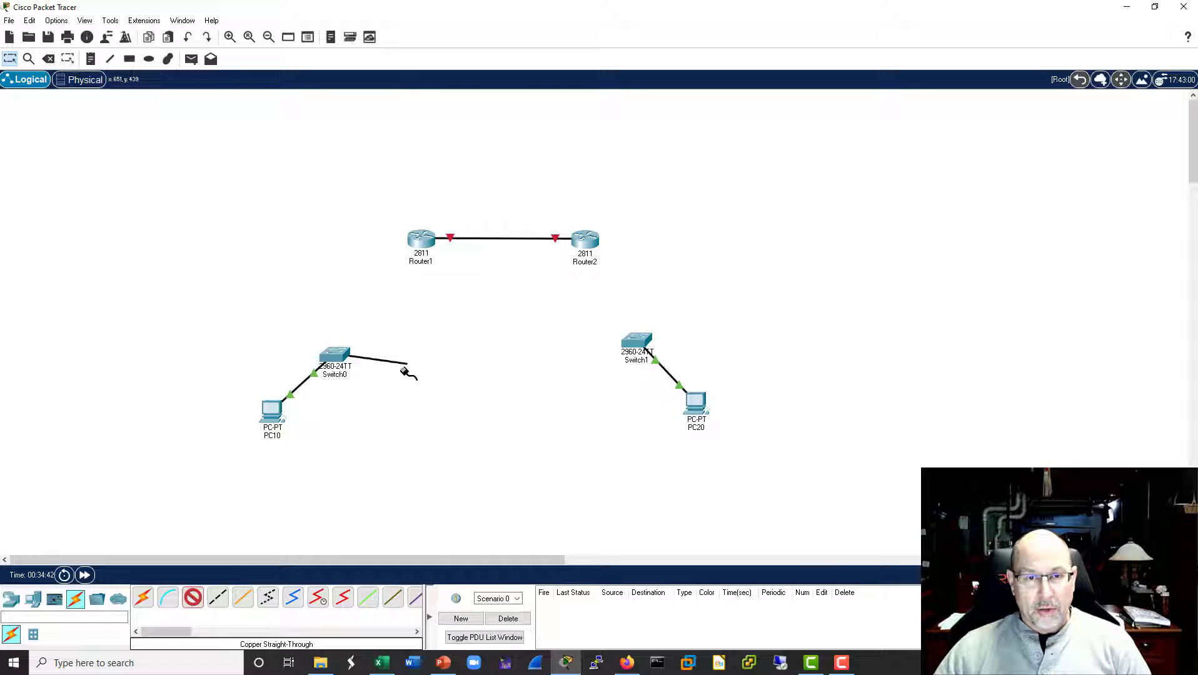
pyautogui.press('Escape')
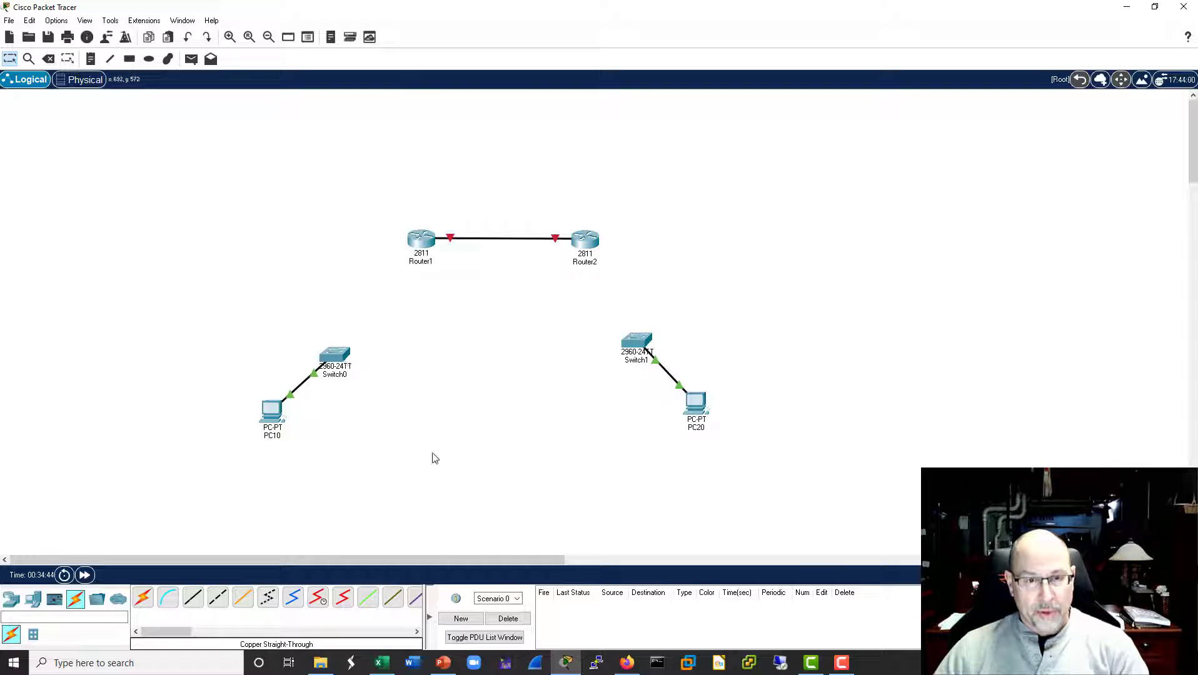
# Step: Connect Switch0's GigabitEthernet0/1 to Router1's free FastEthernet port with a copper straight-through cable
pyautogui.click(195, 599)
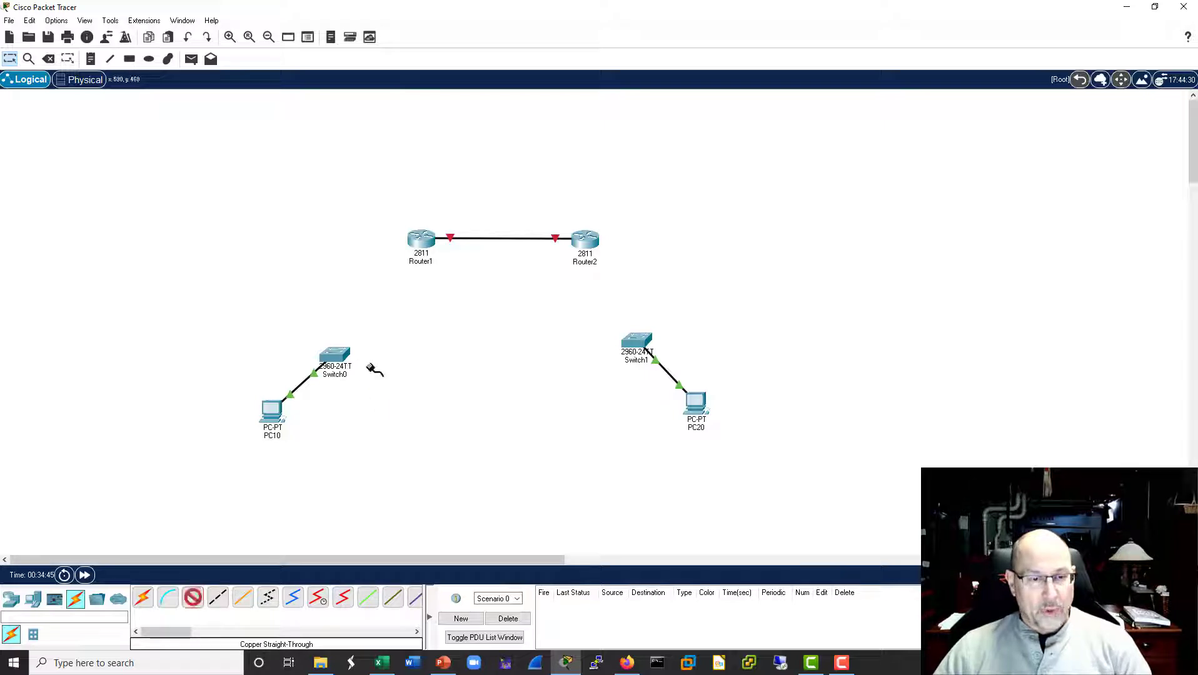
pyautogui.click(338, 356)
pyautogui.click(396, 339)
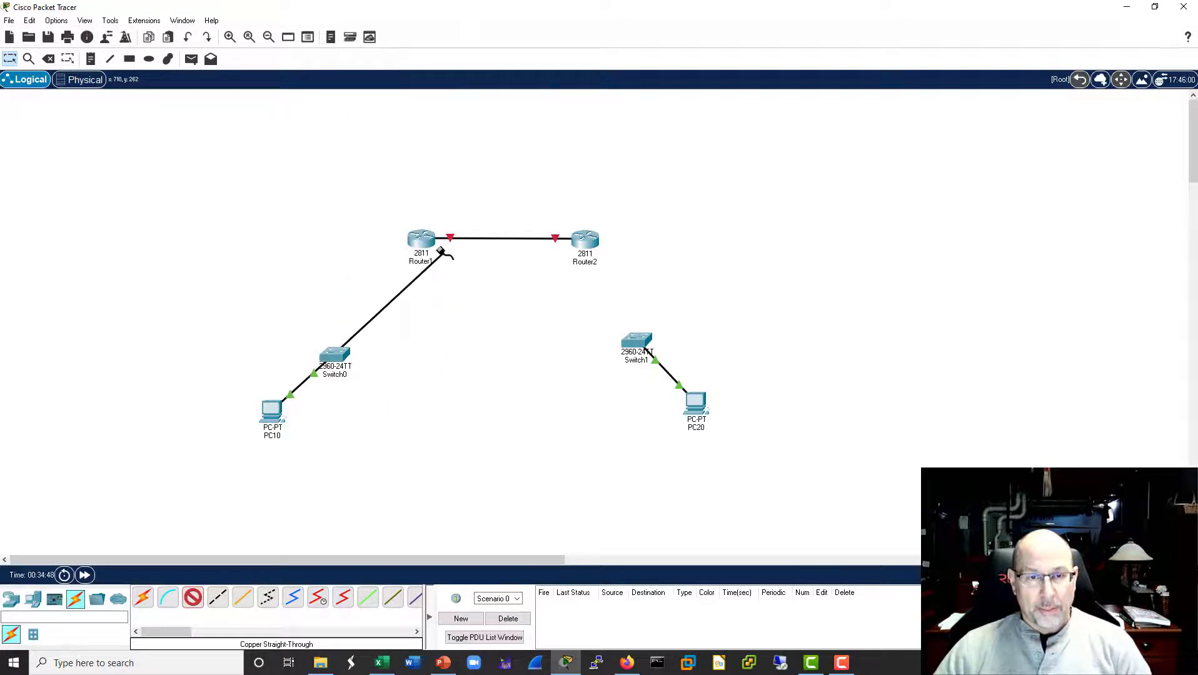
pyautogui.click(420, 240)
pyautogui.click(465, 277)
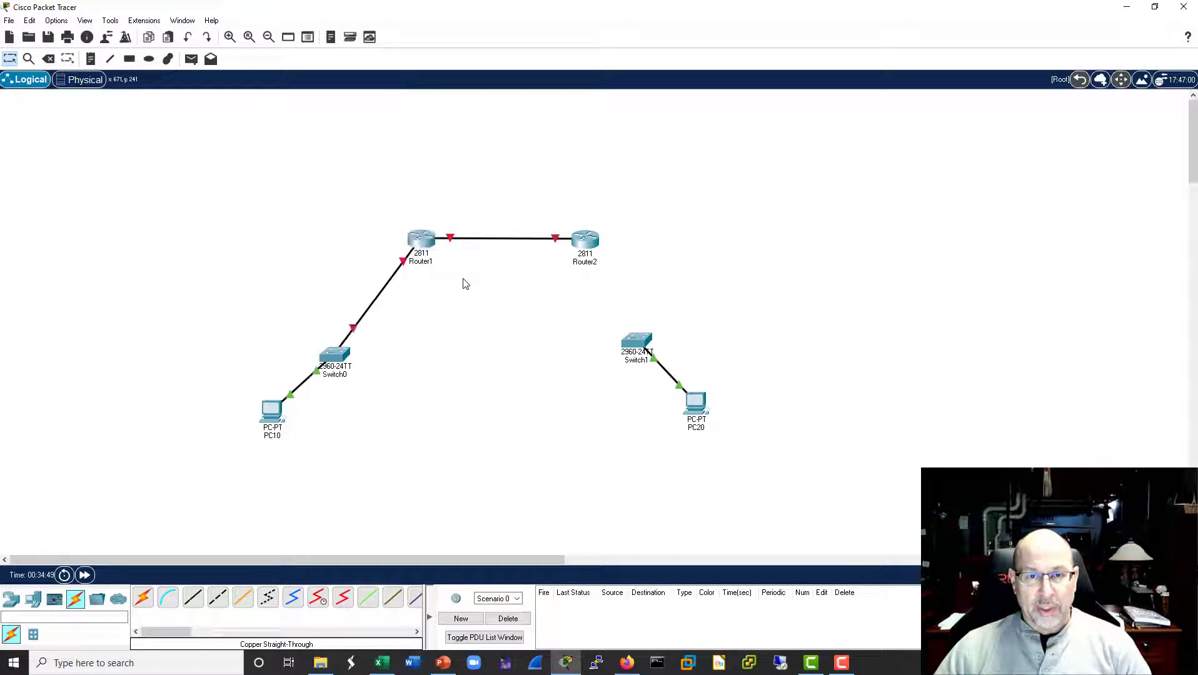
# Step: Connect Switch1's GigabitEthernet0/1 to Router2's FastEthernet0/1 with a copper straight-through cable
pyautogui.click(194, 598)
pyautogui.click(636, 341)
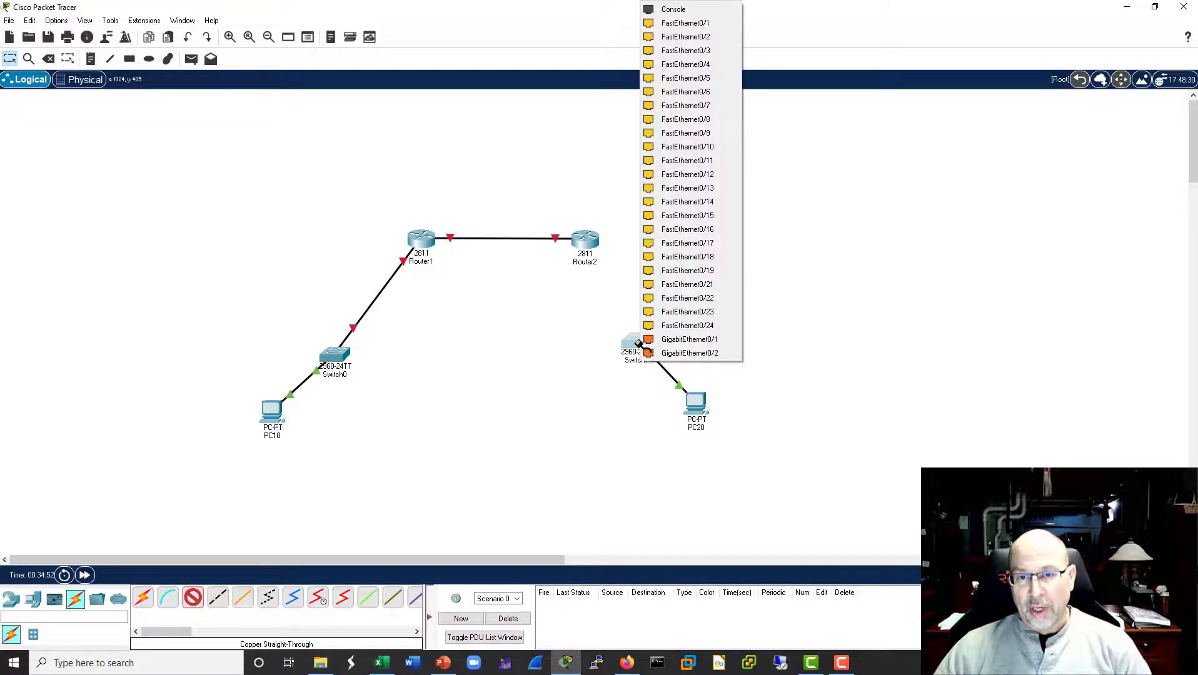
pyautogui.click(690, 339)
pyautogui.click(592, 241)
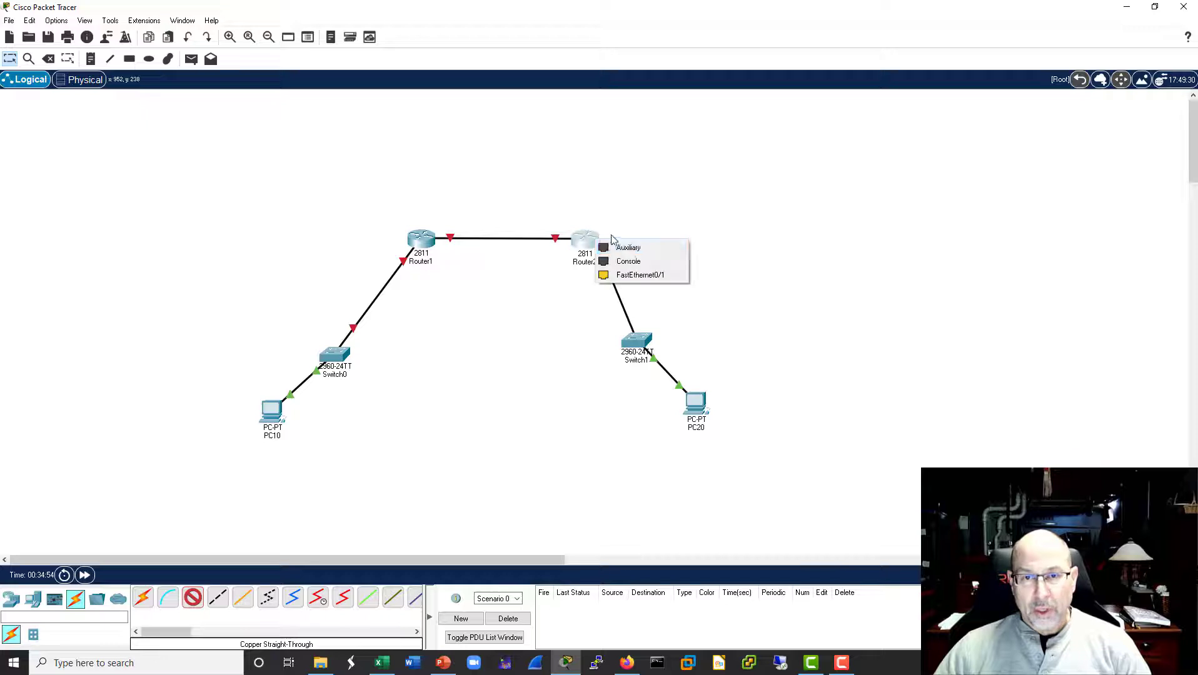
pyautogui.click(639, 275)
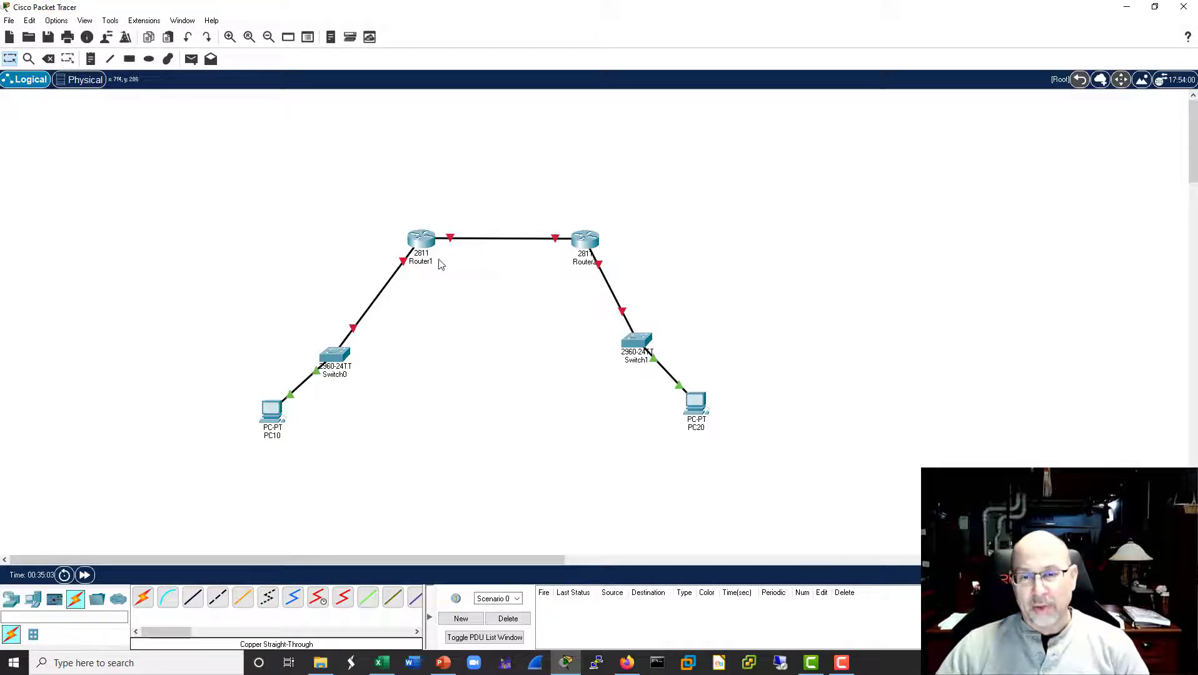
# Step: Place a text note reading 192.168.10.0/24 beside the link between Router1 and Switch0
pyautogui.press('n')
pyautogui.click(250, 273)
pyautogui.write('192.1')
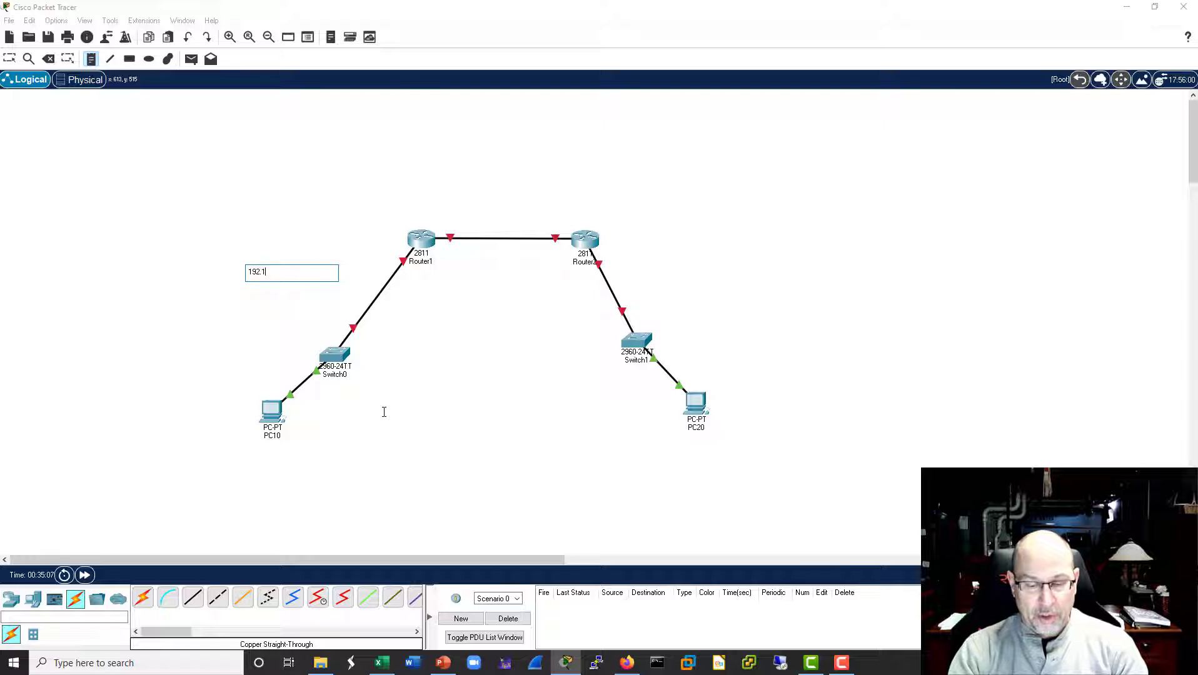
pyautogui.write('68.10.0.')
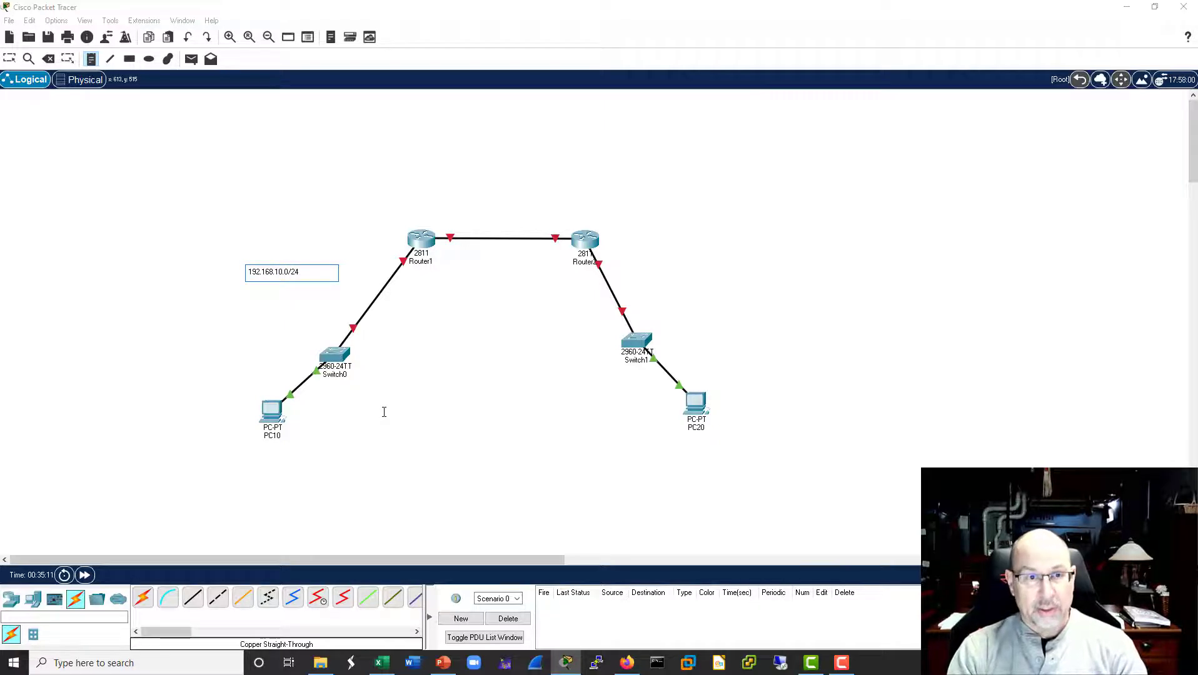
# Step: Place a text note reading 192.168.20.0/24 beside the link between Router2 and Switch1
pyautogui.click(714, 291)
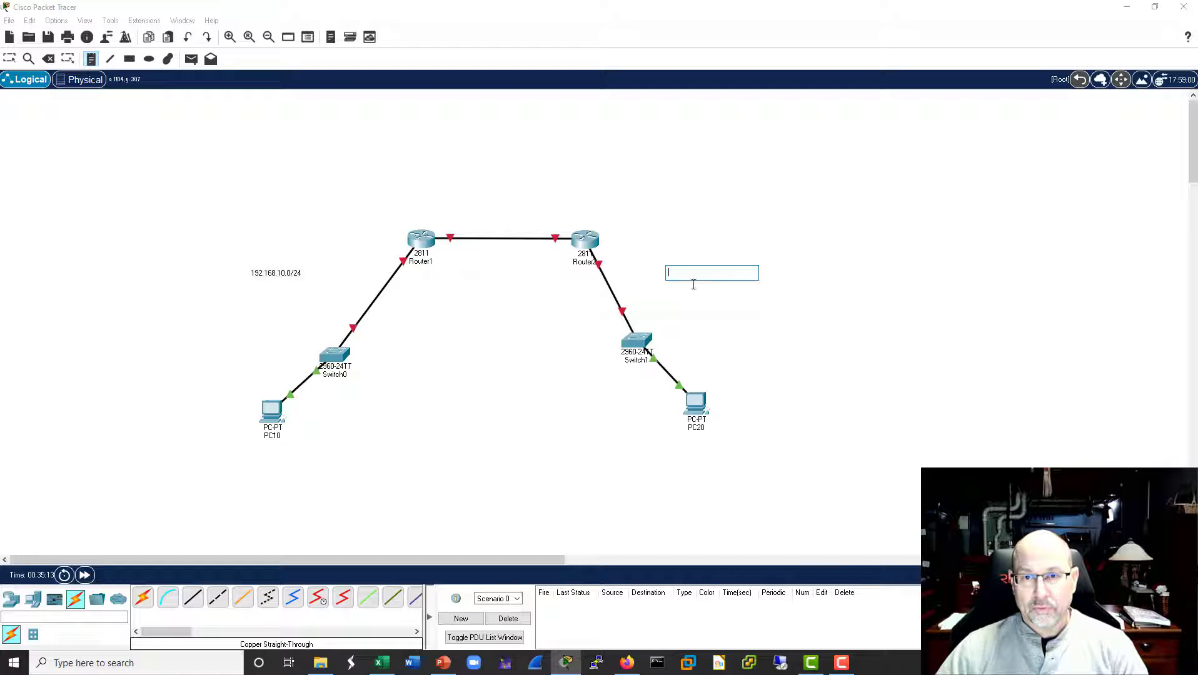
pyautogui.write('192.168.20.0/24')
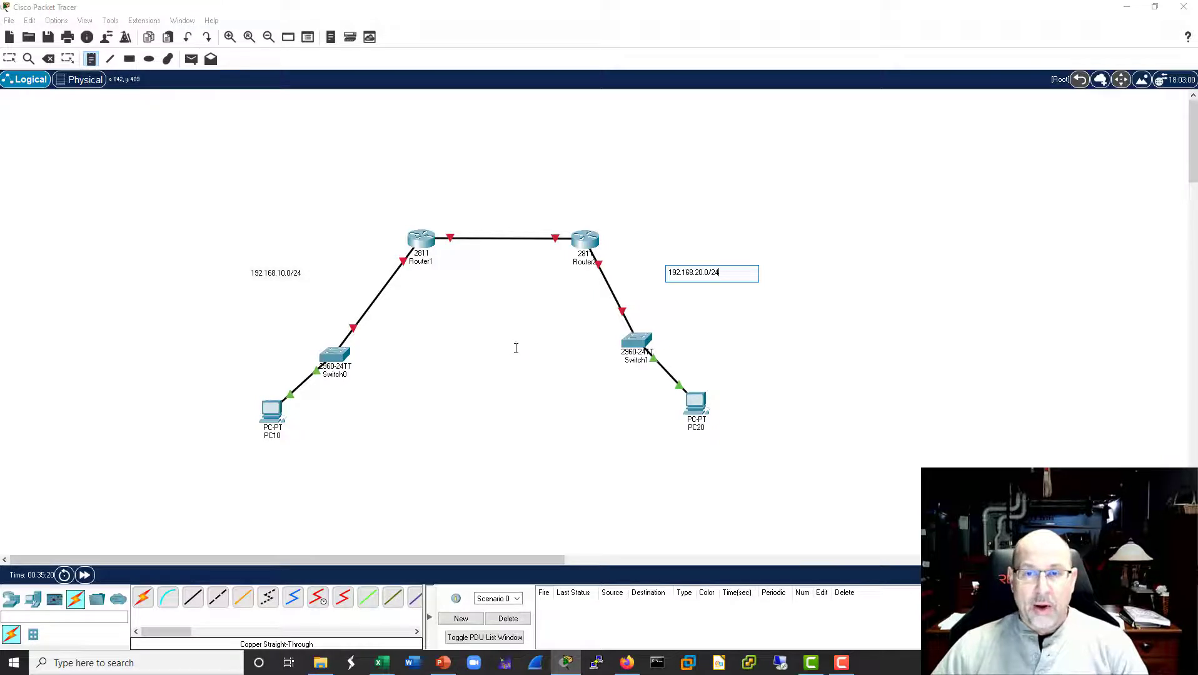
pyautogui.click(516, 348)
pyautogui.press('Escape')
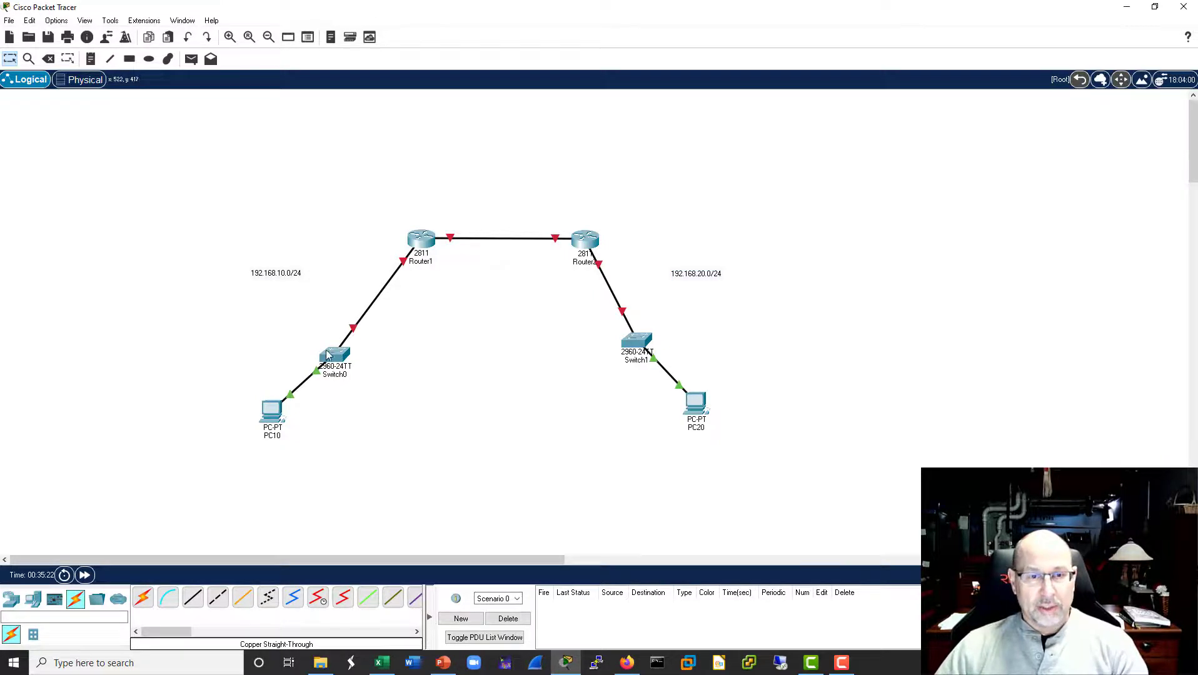
# Step: Open Switch0's command-line interface and enter privileged and global configuration mode with ena and conf t
pyautogui.click(329, 356)
pyautogui.moveTo(586, 105); pyautogui.dragTo(866, 106)
pyautogui.click(722, 139)
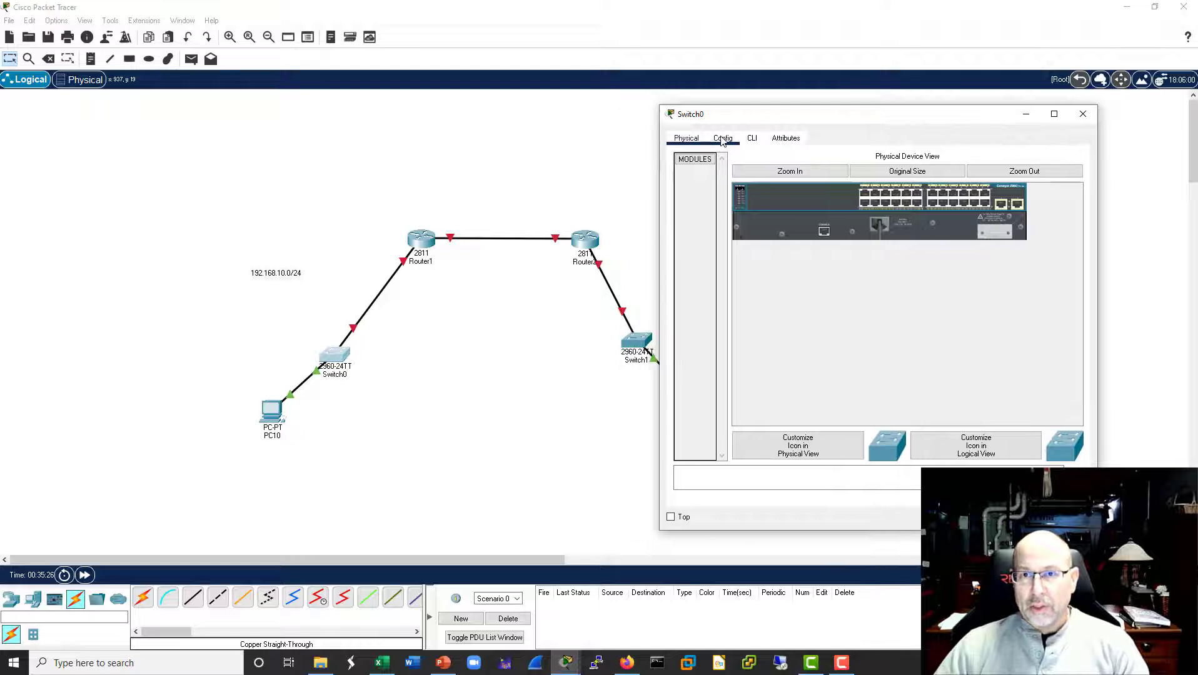
pyautogui.click(752, 138)
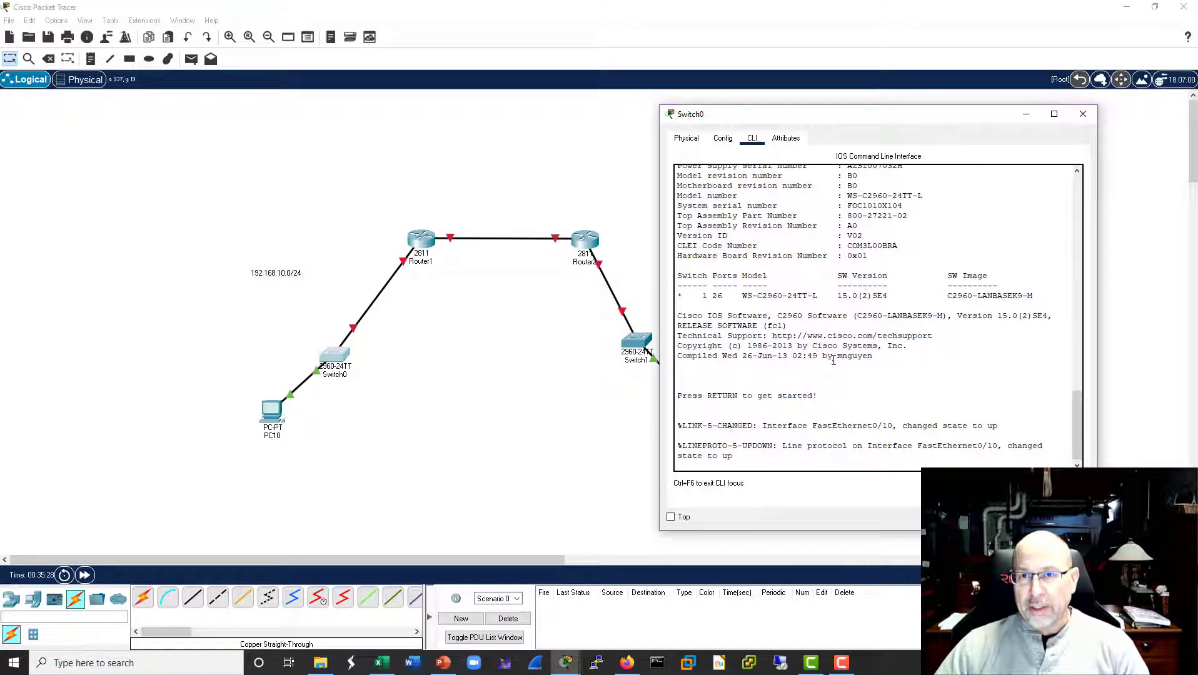
pyautogui.press('Return')
pyautogui.press('Return')
pyautogui.press('Return')
pyautogui.write('ena')
pyautogui.press('Return')
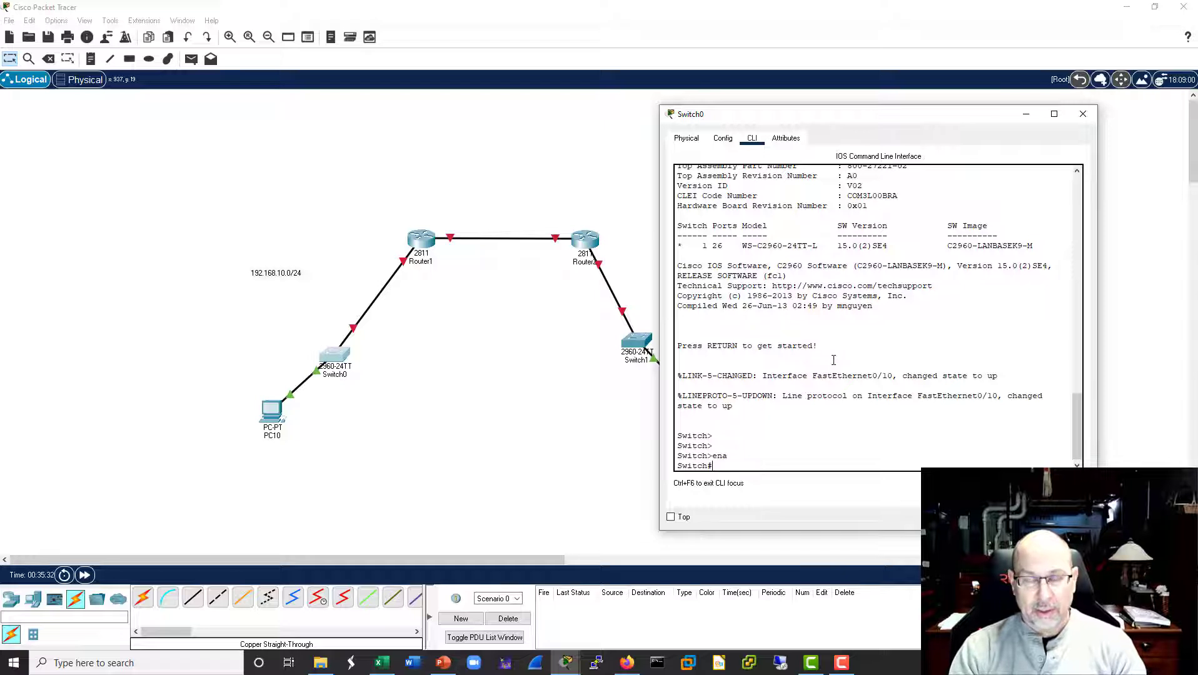
pyautogui.write('conf t')
pyautogui.press('Return')
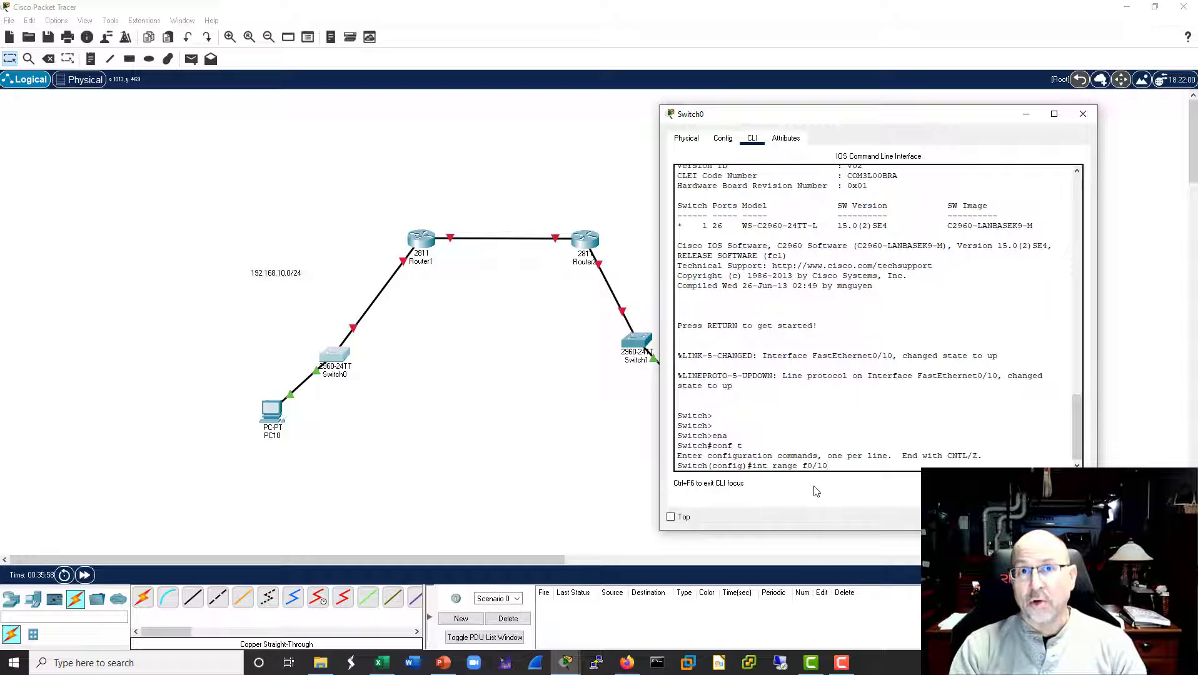
# Step: Assign Switch0's interface range f0/10 to access VLAN 10
pyautogui.press('Return')
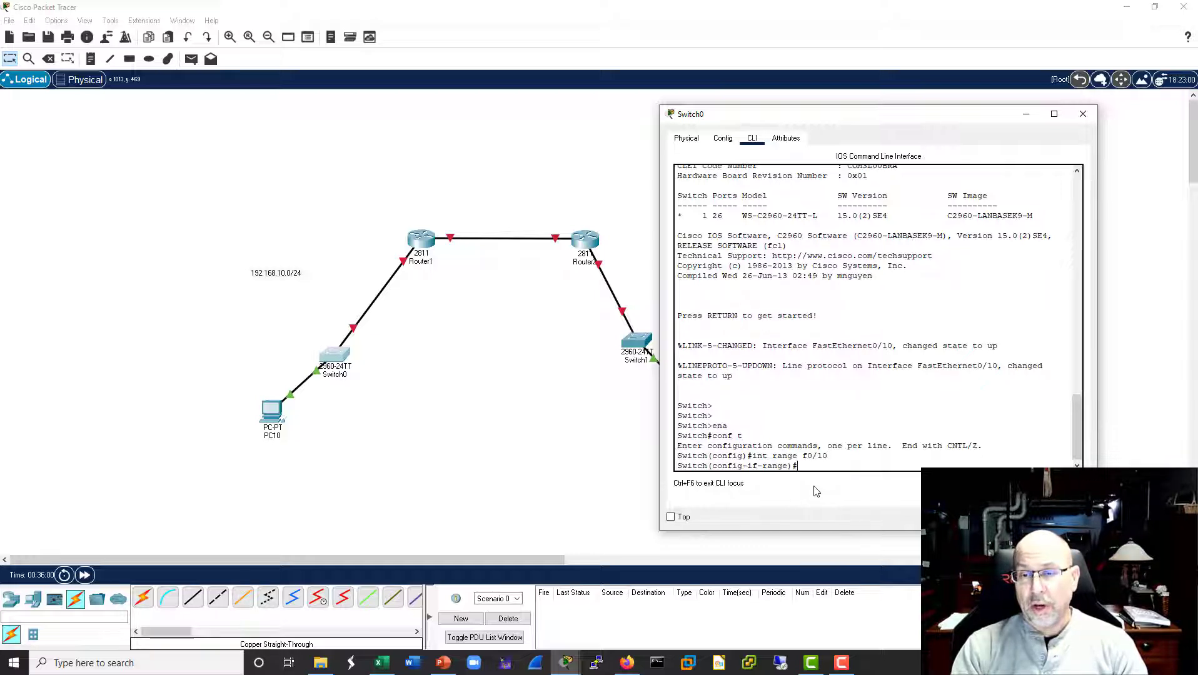
pyautogui.write('sw')
pyautogui.press('Tab')
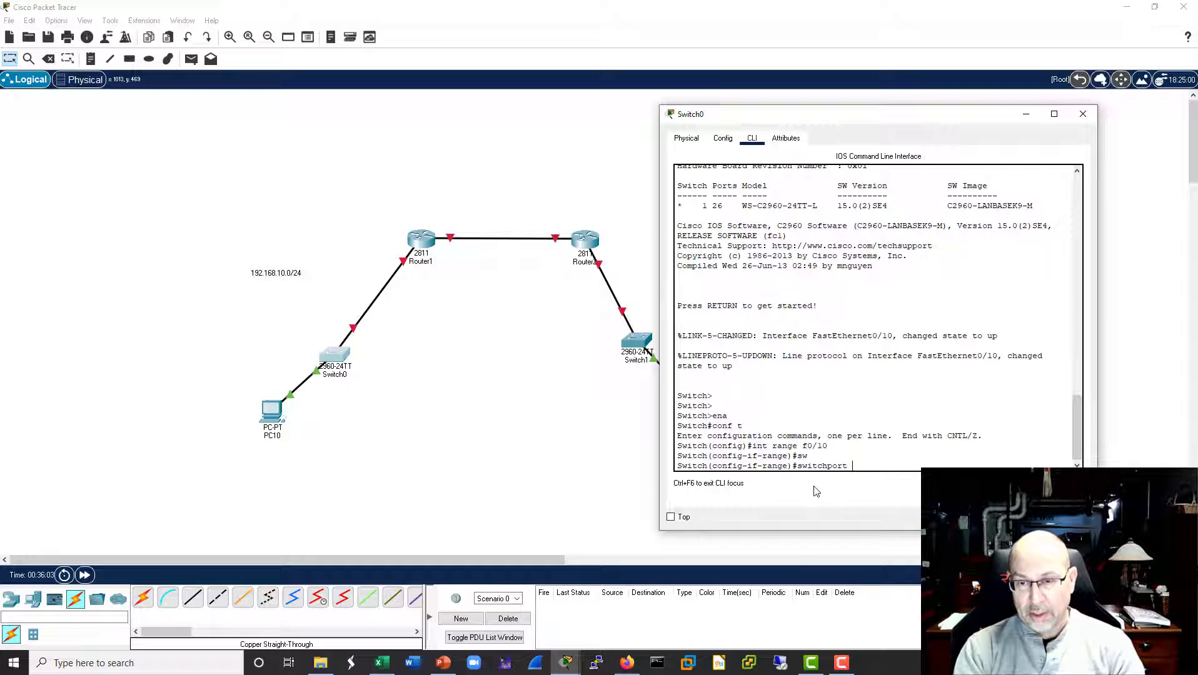
pyautogui.write('access vlan 10')
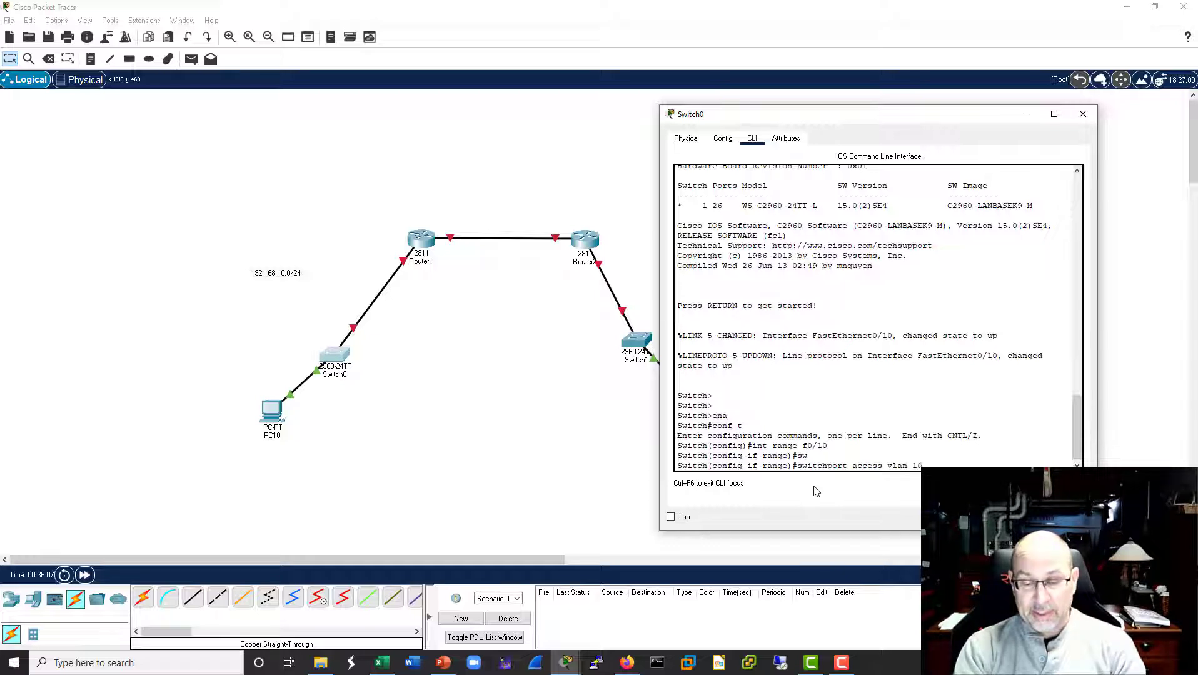
pyautogui.press('Return')
# Step: Assign Switch0's uplink interface g0/1 to access VLAN 10
pyautogui.press('Up')
pyautogui.press('Up')
pyautogui.press('BackSpace')
pyautogui.press('BackSpace')
pyautogui.press('BackSpace')
pyautogui.press('BackSpace')
pyautogui.press('BackSpace')
pyautogui.press('BackSpace')
pyautogui.press('BackSpace')
pyautogui.press('BackSpace')
pyautogui.press('BackSpace')
pyautogui.press('BackSpace')
pyautogui.press('BackSpace')
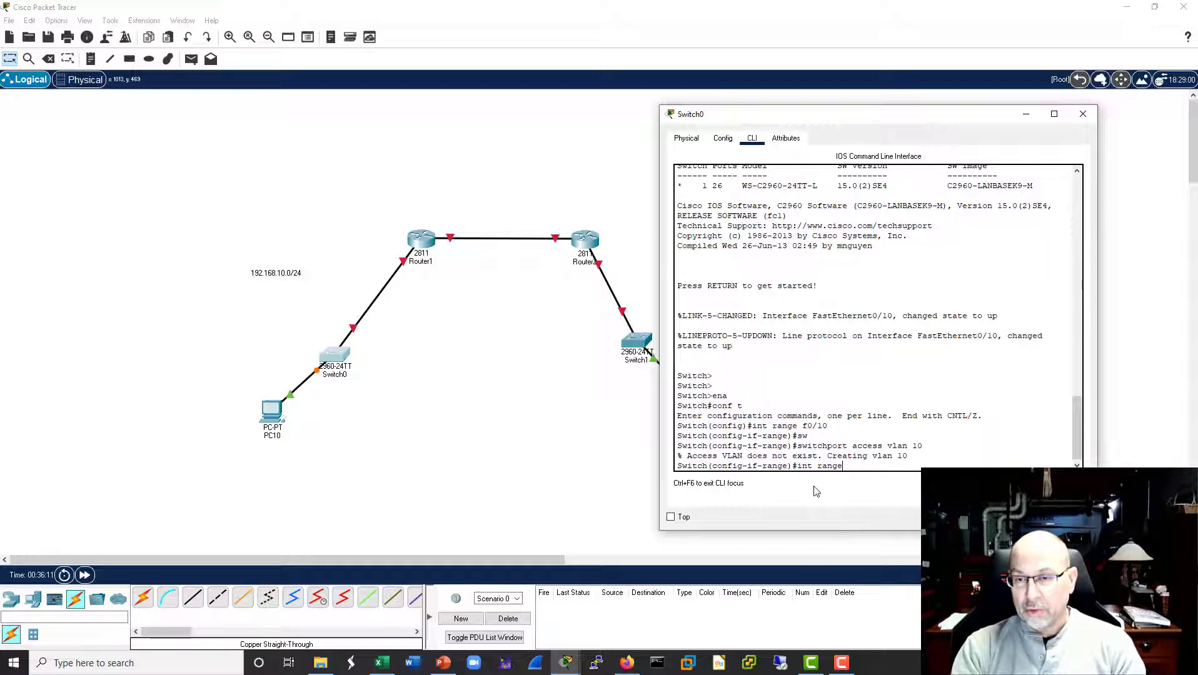
pyautogui.write('g0/1')
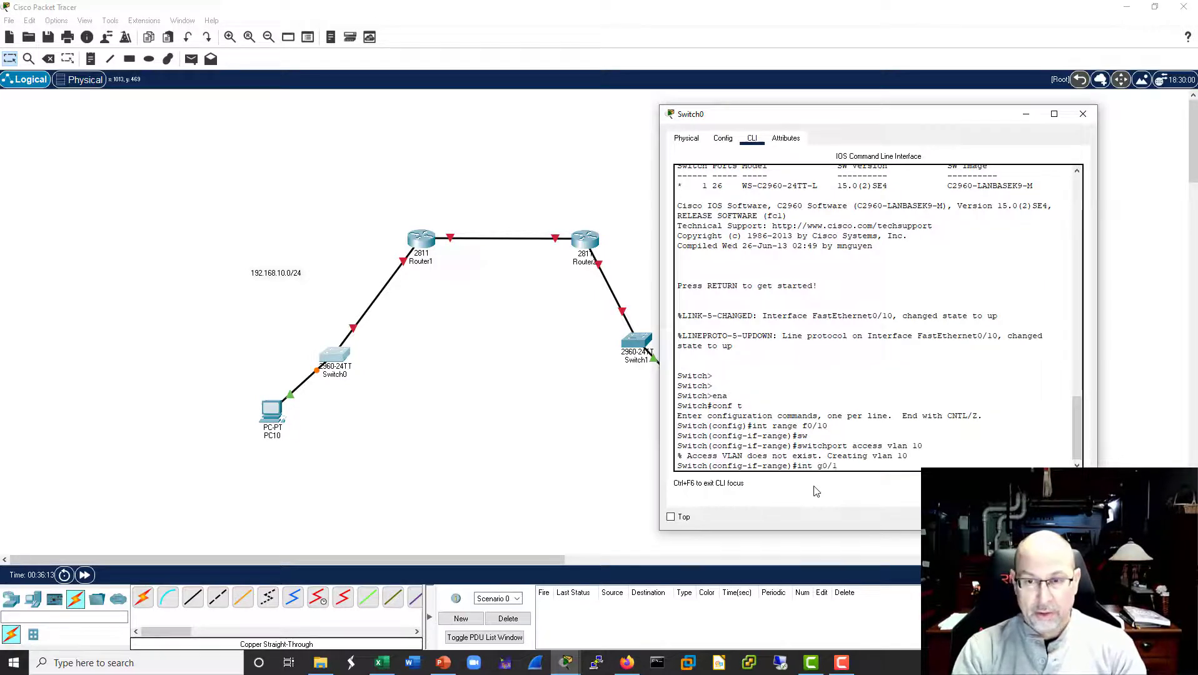
pyautogui.press('Return')
pyautogui.write('switchport access vlan 10')
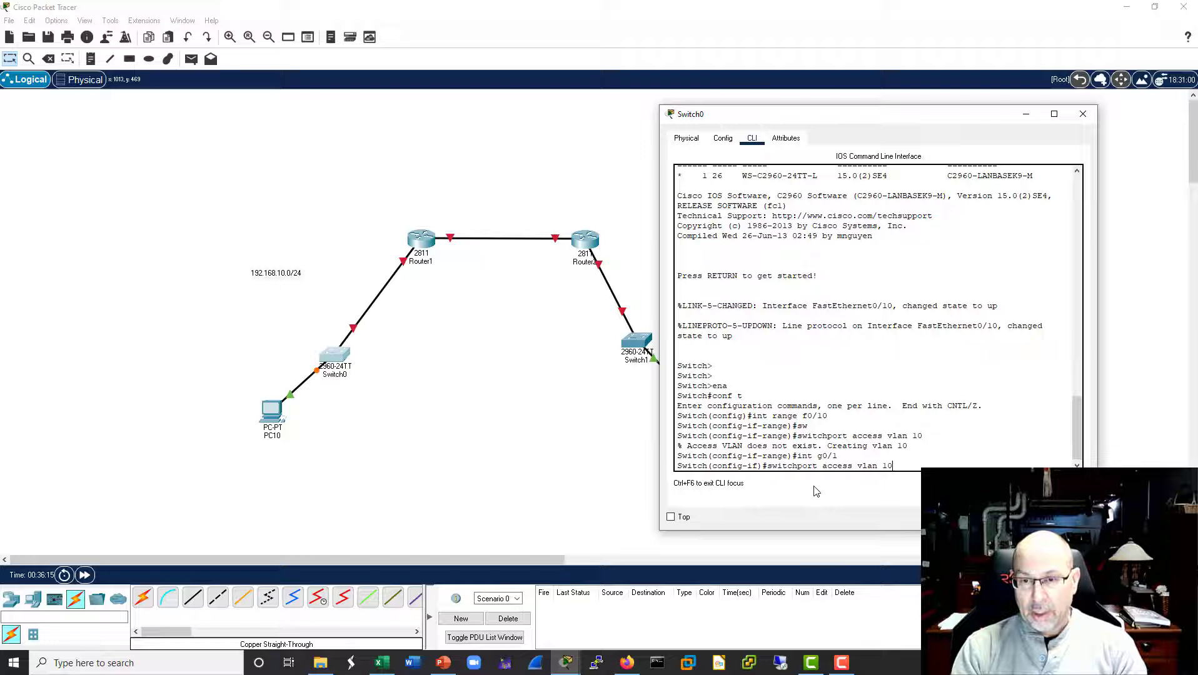
pyautogui.press('Return')
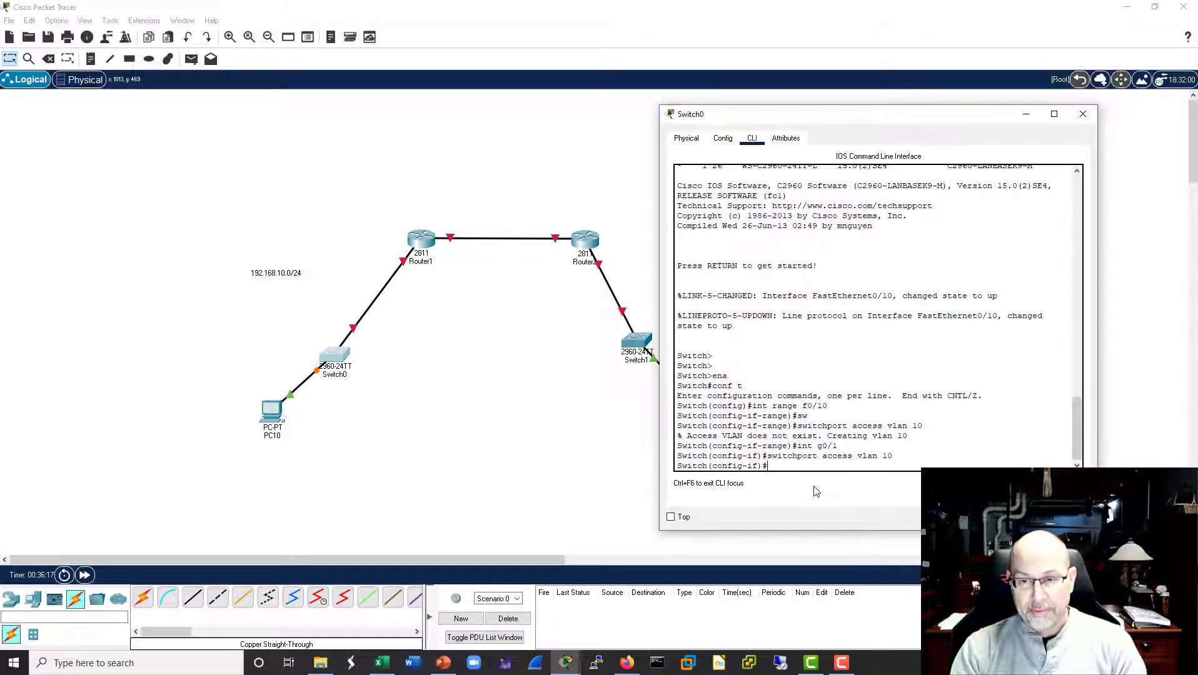
# Step: Leave Switch0's configuration mode, check the ports of VLAN 10 with sh vlan, and close the switch window
pyautogui.hotkey('ctrl', 'z')
pyautogui.press('Return')
pyautogui.press('Return')
pyautogui.write('sh vlan')
pyautogui.press('Return')
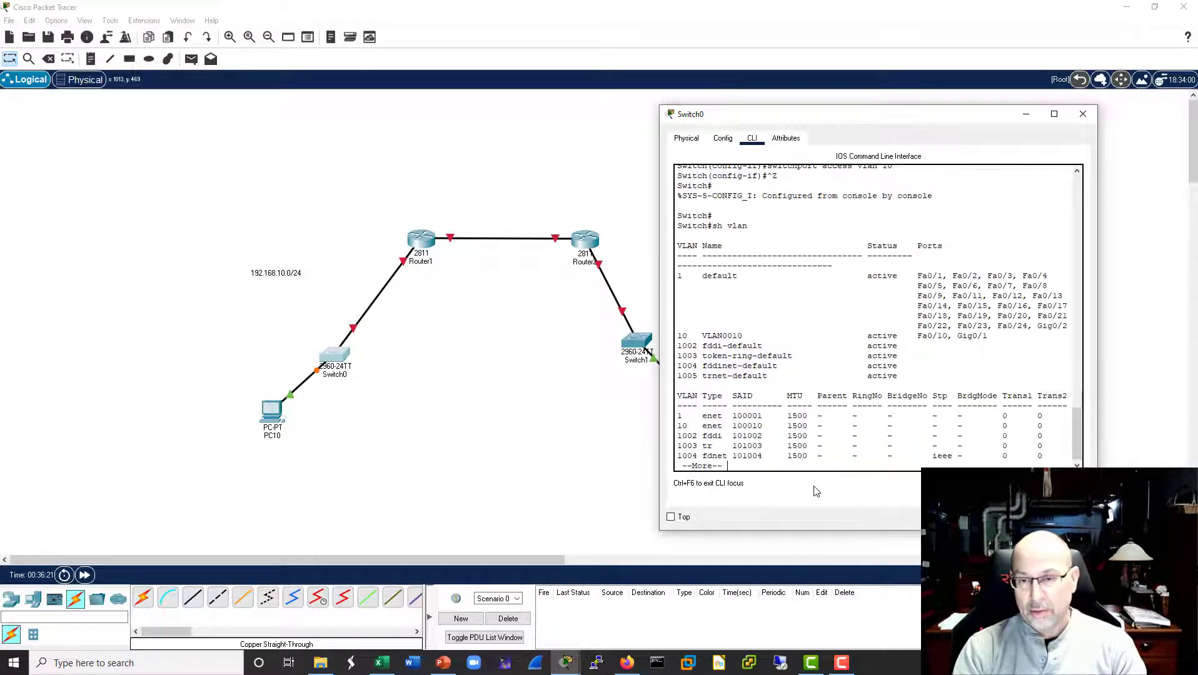
pyautogui.moveTo(987, 317); pyautogui.dragTo(678, 316)
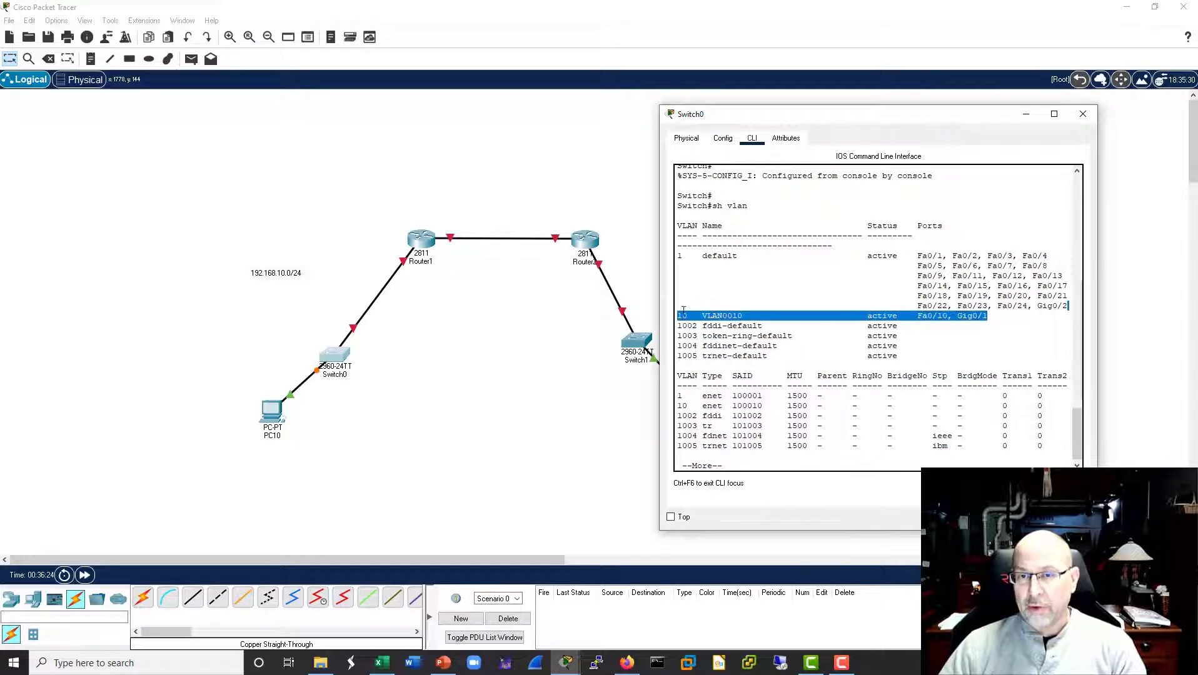
pyautogui.click(1082, 114)
# Step: Open Router1's command-line interface, decline the initial configuration dialog, and enter global configuration mode
pyautogui.doubleClick(406, 245)
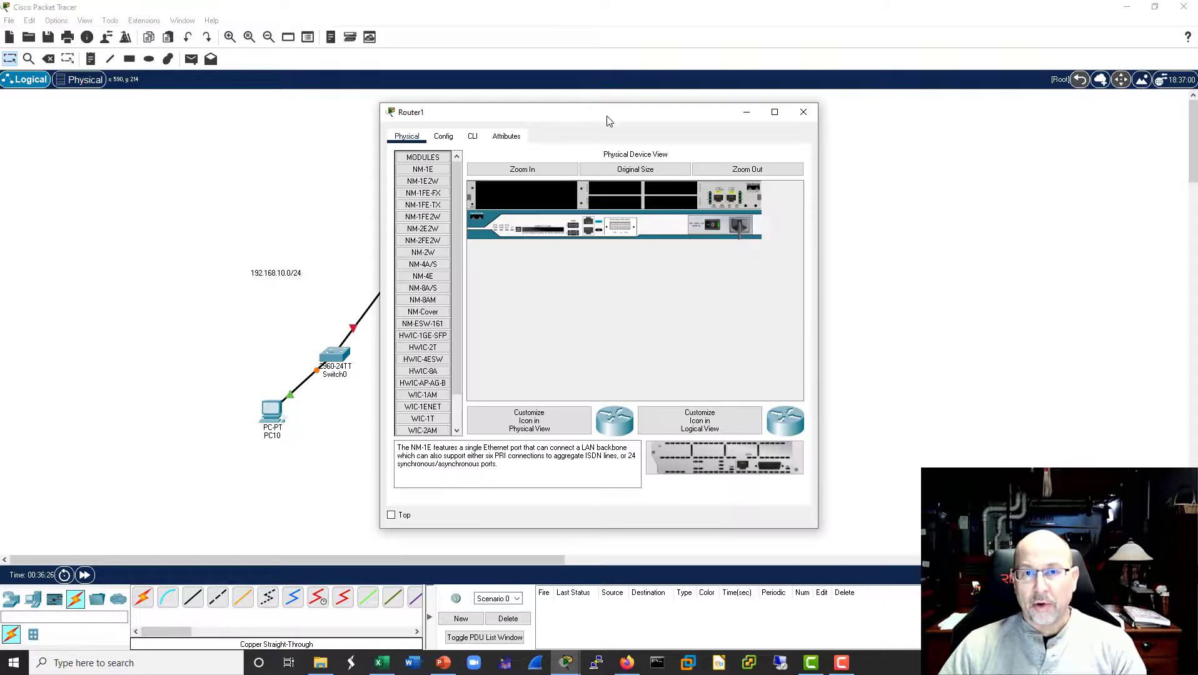
pyautogui.moveTo(608, 116); pyautogui.dragTo(922, 113)
pyautogui.click(787, 137)
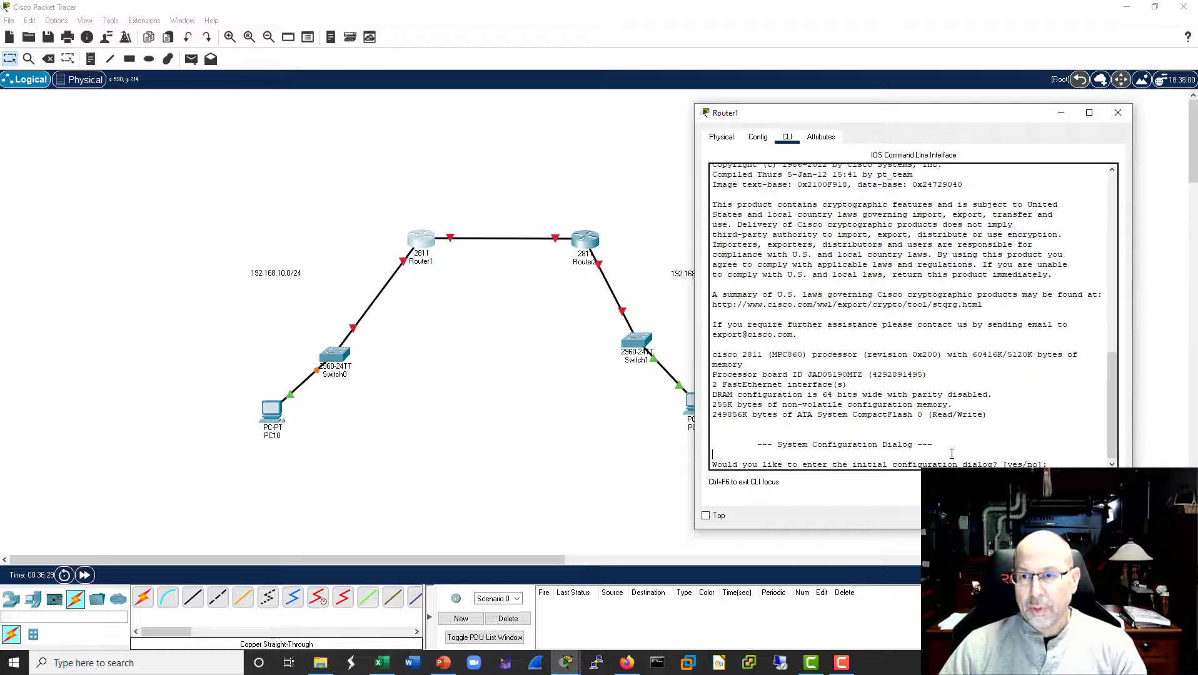
pyautogui.write('no')
pyautogui.press('Return')
pyautogui.press('Return')
pyautogui.press('Return')
pyautogui.press('Return')
pyautogui.write('ena')
pyautogui.press('Return')
pyautogui.write('conf t')
pyautogui.press('Return')
# Step: Assign IP address 192.168.10.254 with mask 255.255.255.0 to Router1's interface f0/0
pyautogui.write('int f')
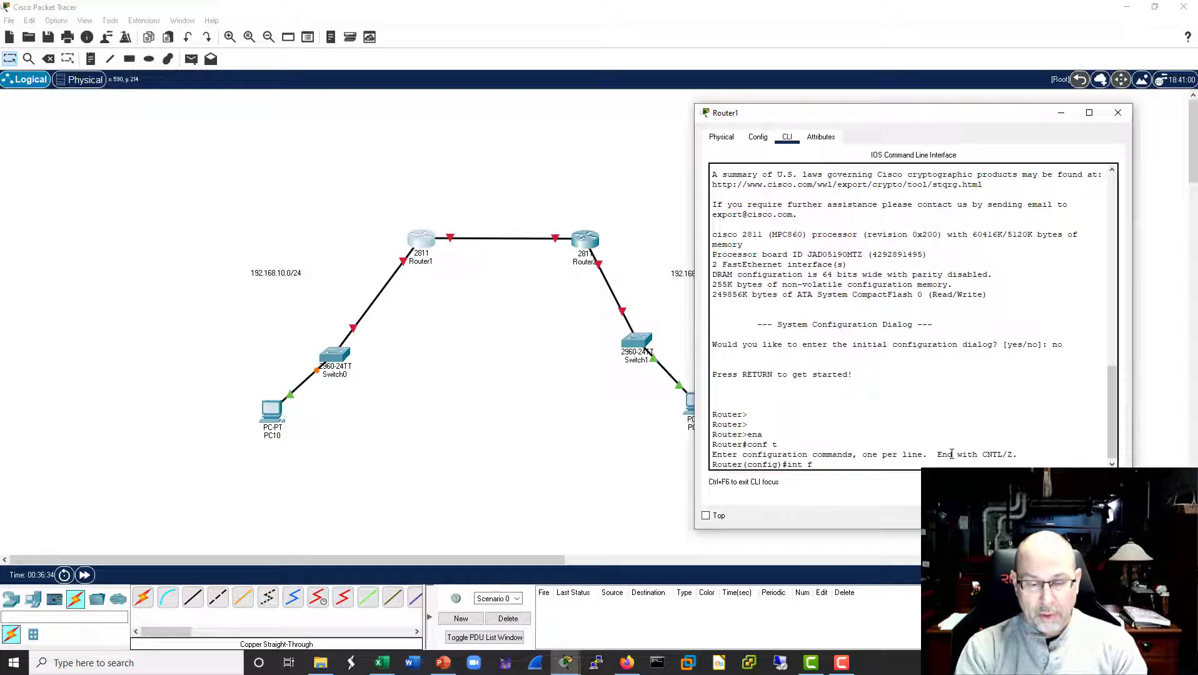
pyautogui.write('0/0')
pyautogui.press('Return')
pyautogui.write('ip addr ')
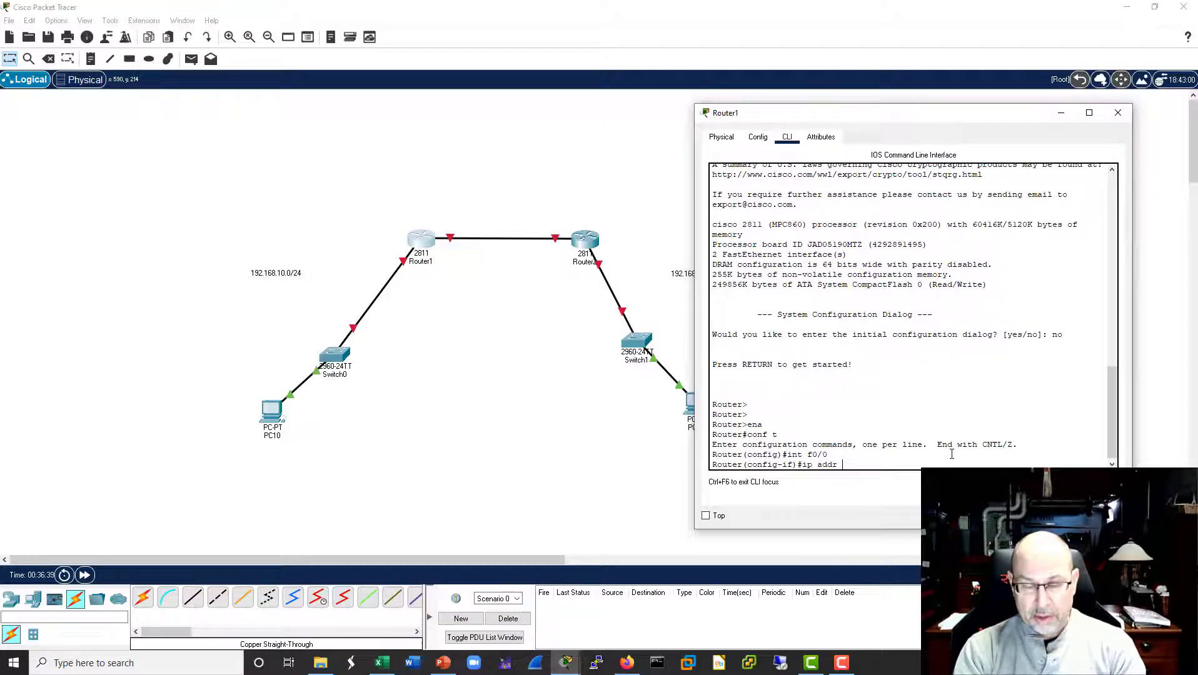
pyautogui.write('192.168.')
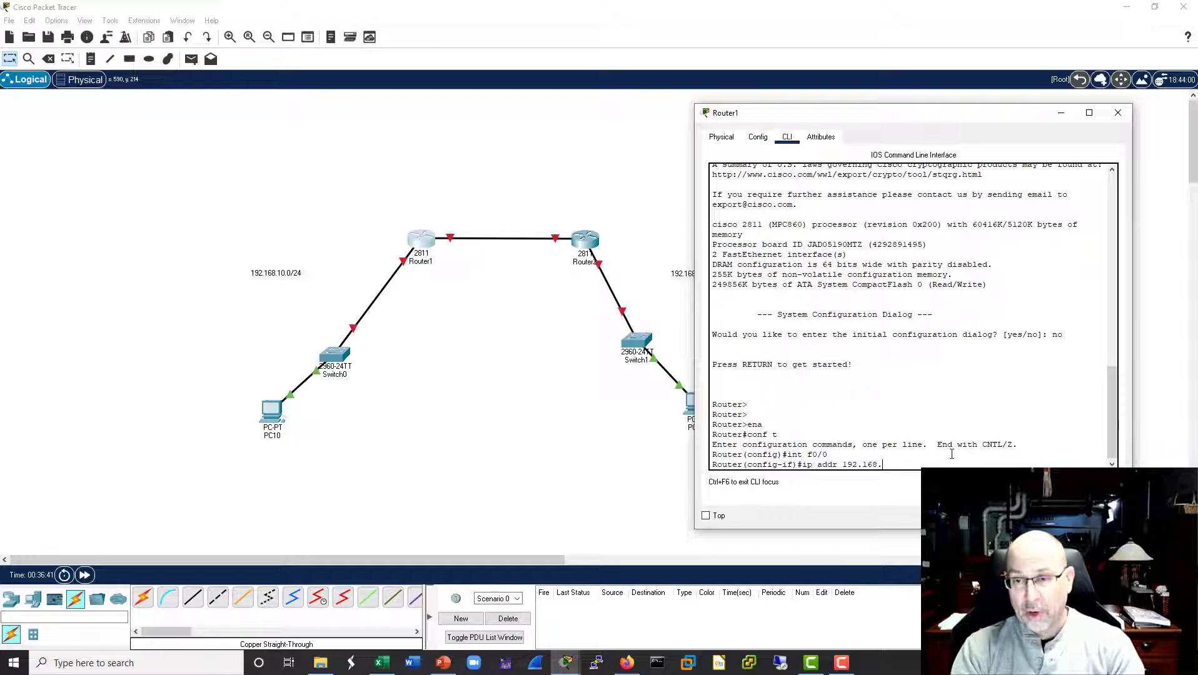
pyautogui.write('10.254')
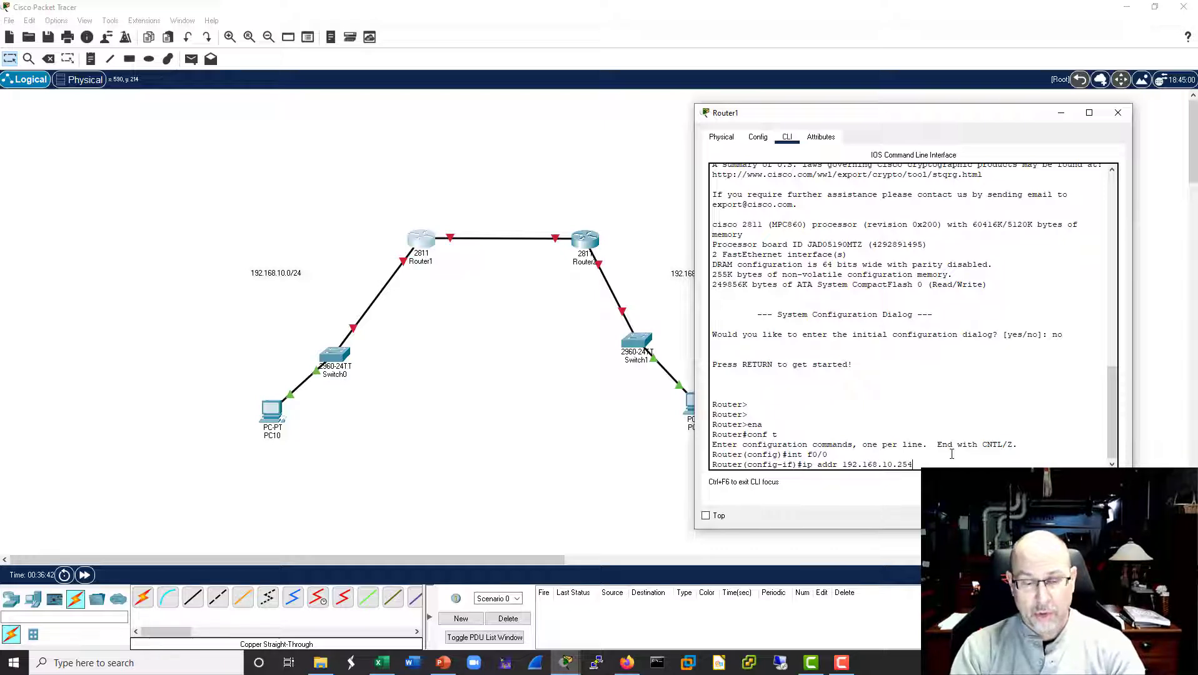
pyautogui.write(' 255.255.255.')
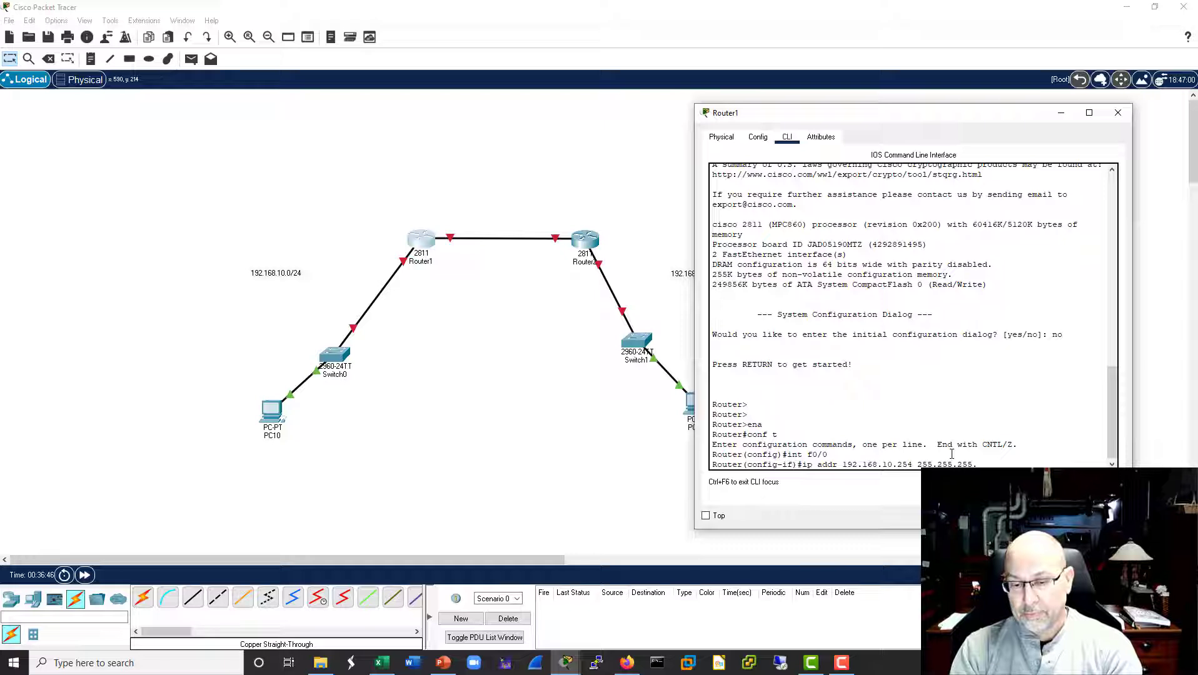
pyautogui.write('0')
pyautogui.press('Return')
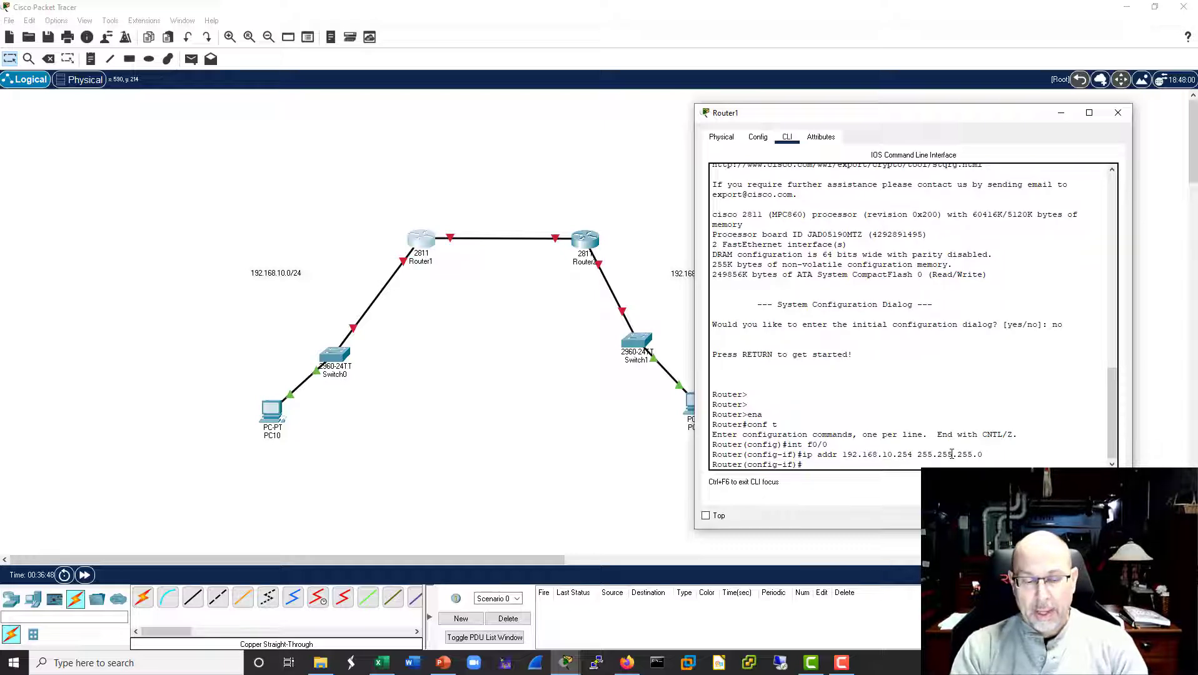
# Step: Enable Router1's interface f0/0 with no shut and close the router window
pyautogui.write('no shut')
pyautogui.press('Return')
pyautogui.press('Return')
pyautogui.press('Return')
pyautogui.press('Return')
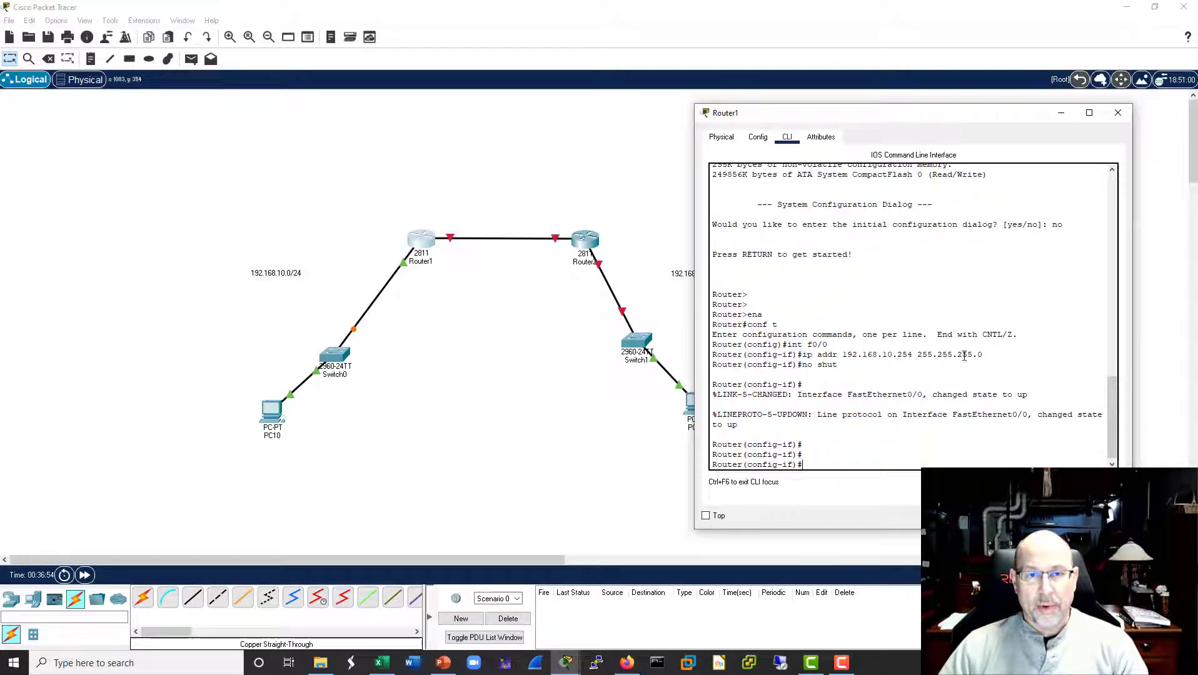
pyautogui.click(1118, 113)
# Step: Open Switch1's command-line interface and enter global configuration mode
pyautogui.click(636, 343)
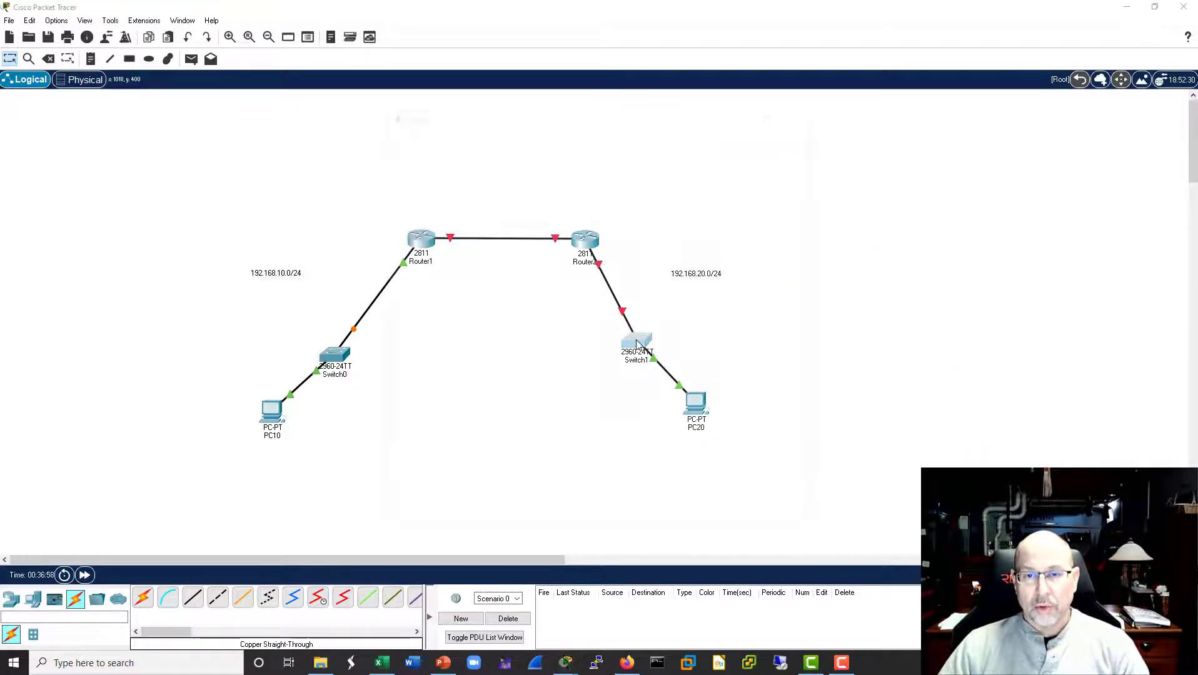
pyautogui.moveTo(637, 113); pyautogui.dragTo(964, 111)
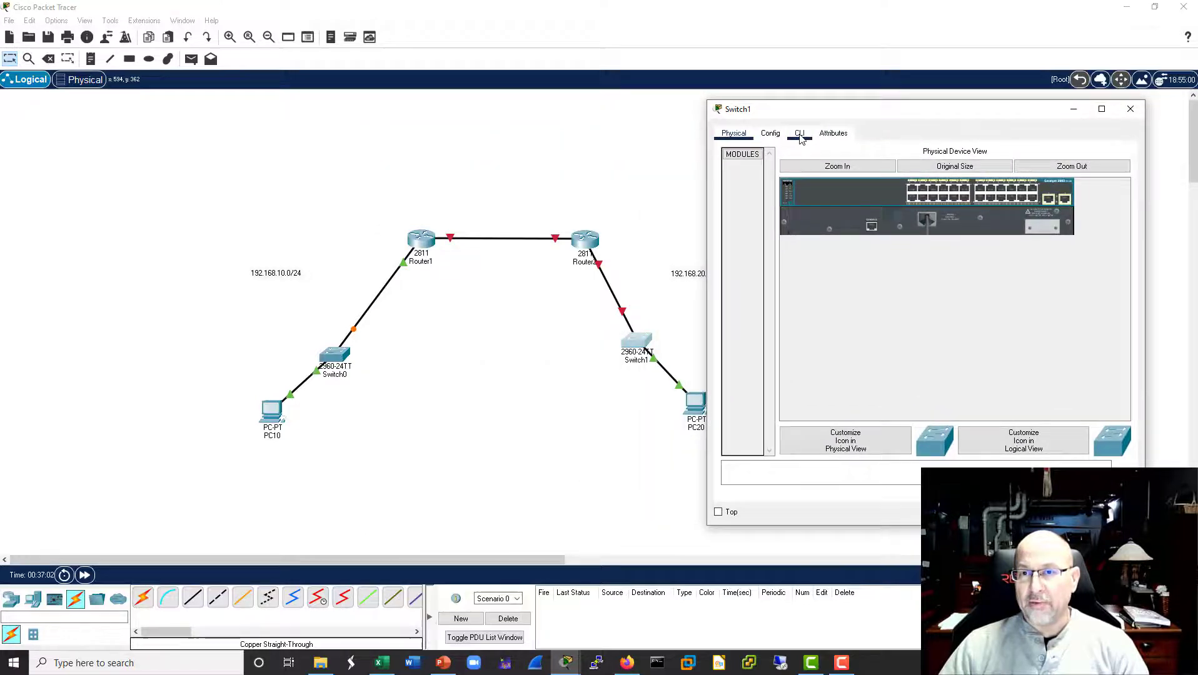
pyautogui.click(800, 134)
pyautogui.press('Return')
pyautogui.press('Return')
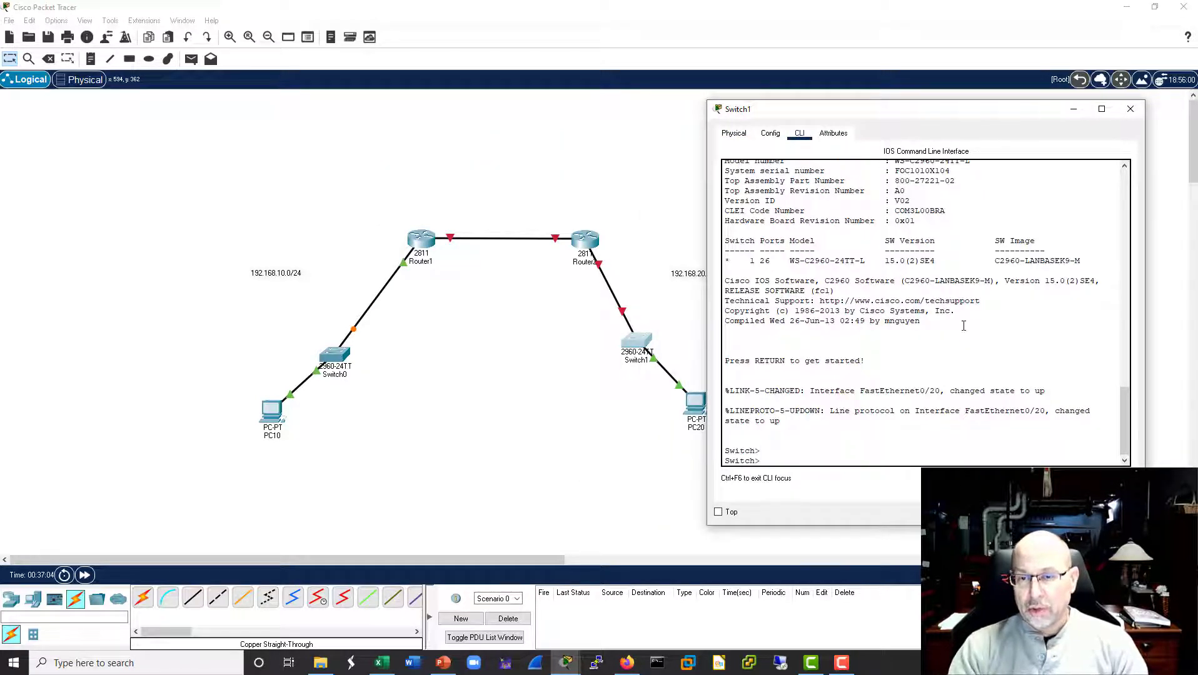
pyautogui.write('ena')
pyautogui.press('Return')
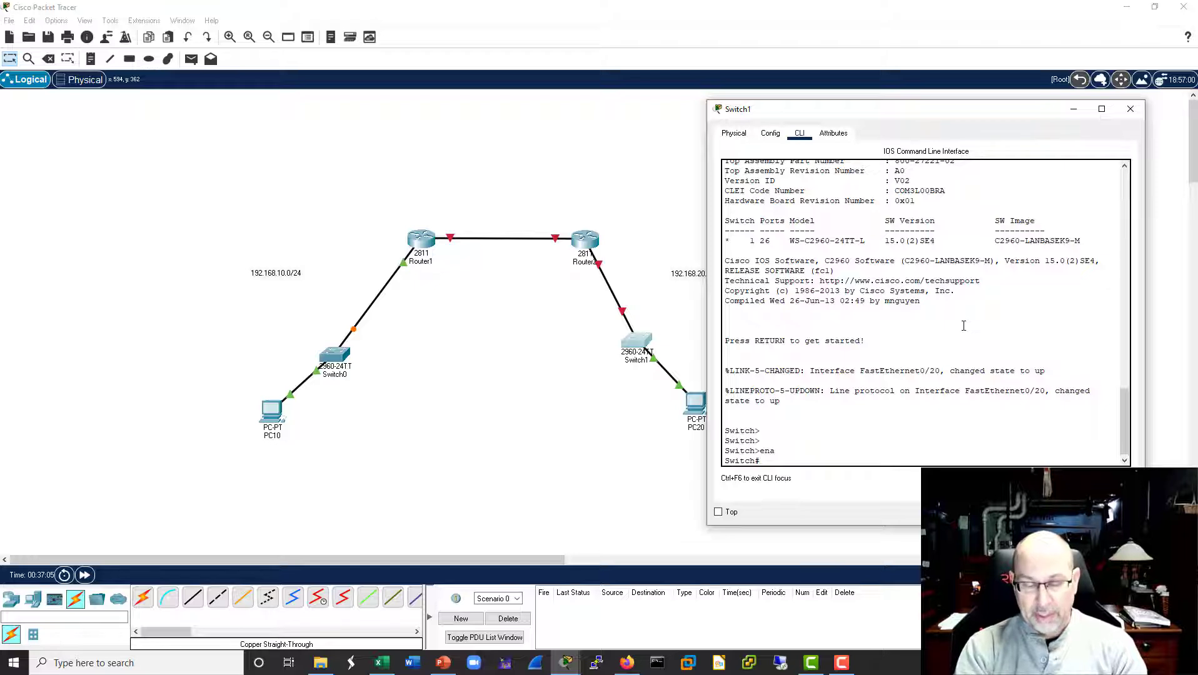
pyautogui.write('conf t')
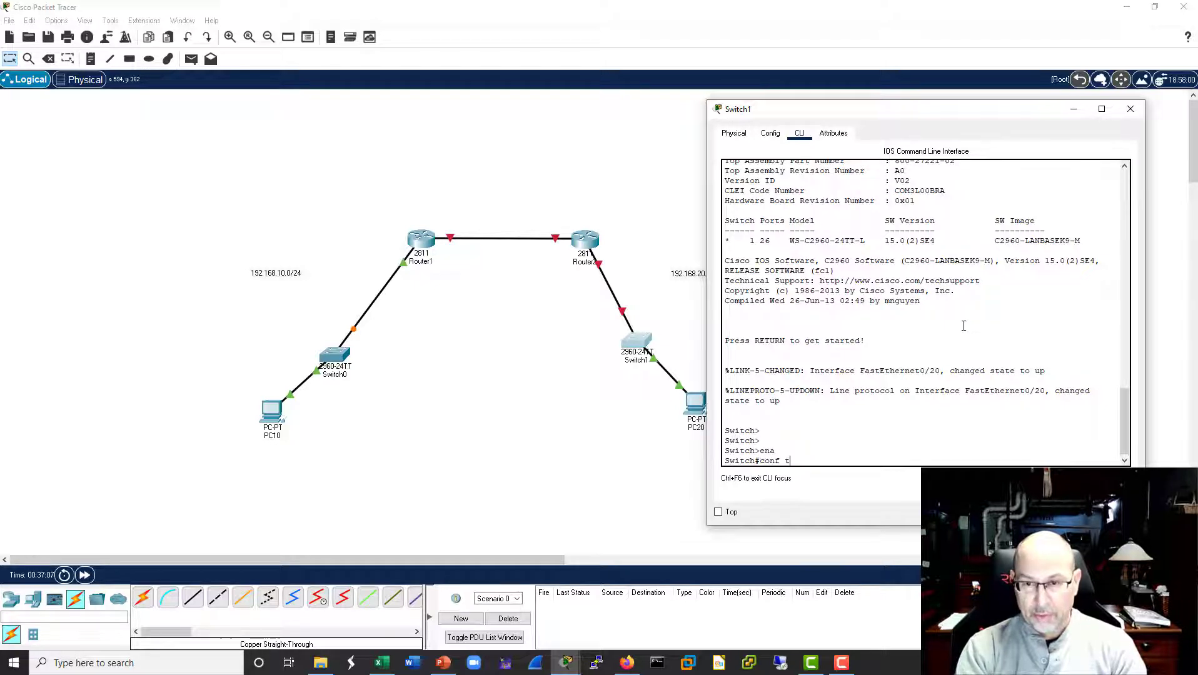
pyautogui.press('Return')
# Step: Assign Switch1's interface f0/20 to access VLAN 20
pyautogui.write('int f0/20')
pyautogui.press('Return')
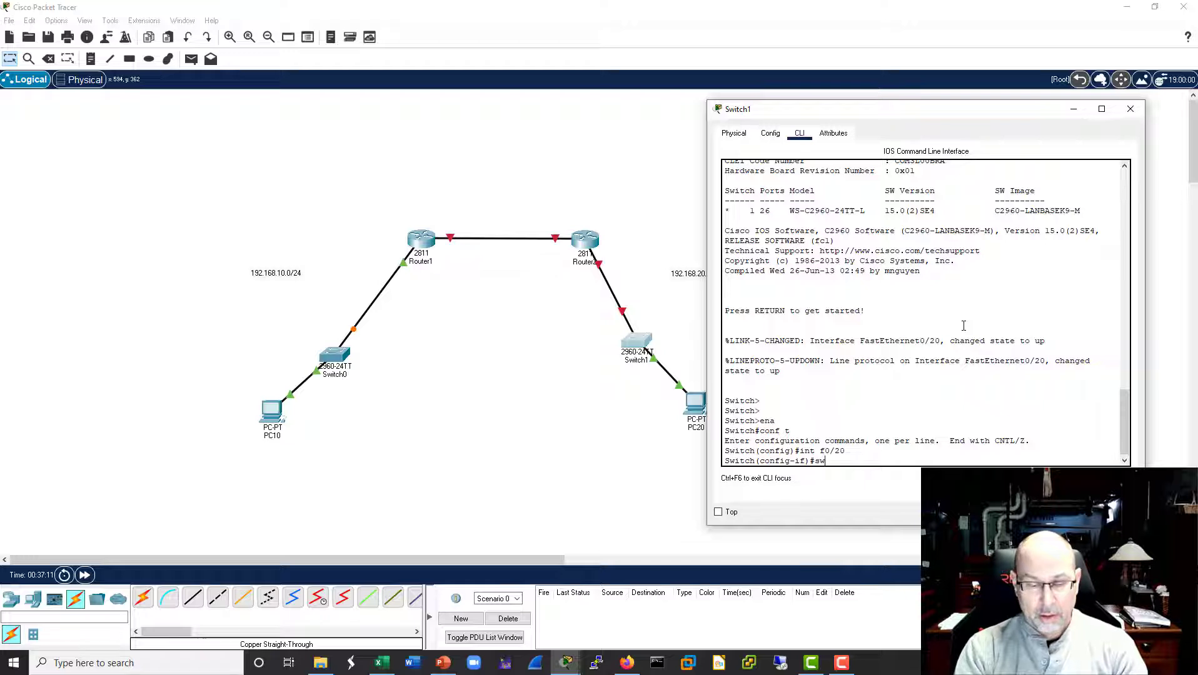
pyautogui.write('sw')
pyautogui.press('Tab')
pyautogui.write('access vlan 20')
pyautogui.press('Return')
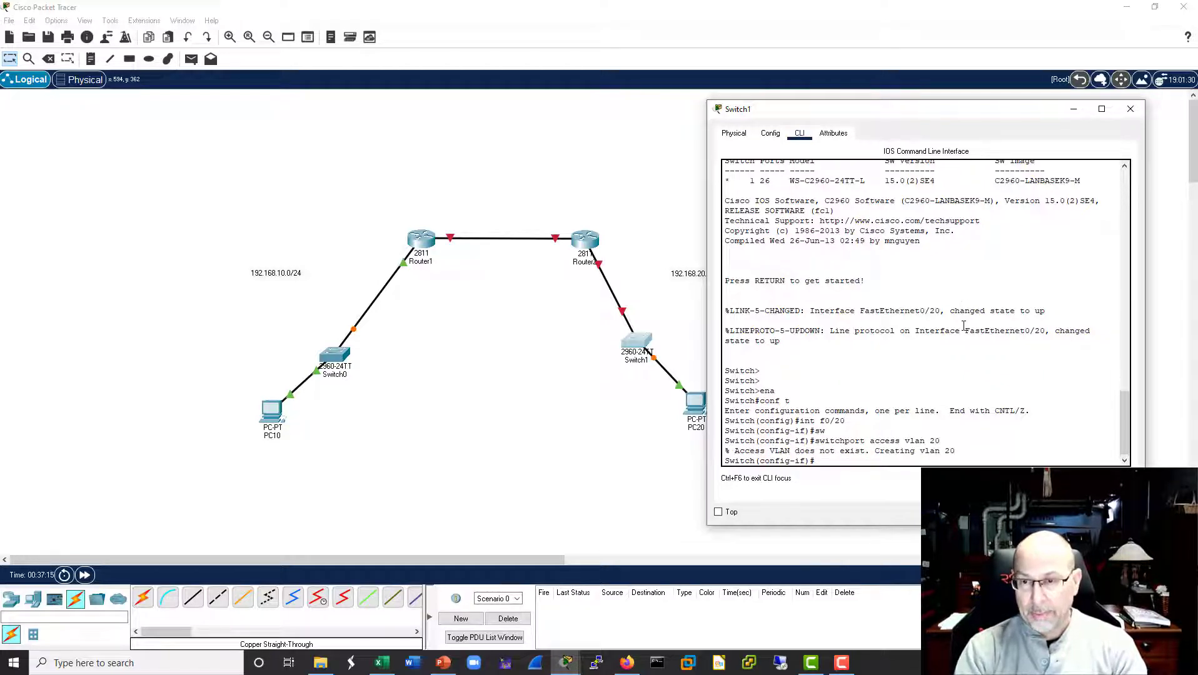
# Step: Assign Switch1's uplink interface g0/1 to access VLAN 20 and close the switch window
pyautogui.write('int f0/')
pyautogui.press('BackSpace')
pyautogui.press('BackSpace')
pyautogui.press('BackSpace')
pyautogui.write('g0/1')
pyautogui.press('Return')
pyautogui.write('switchport access vlan 20')
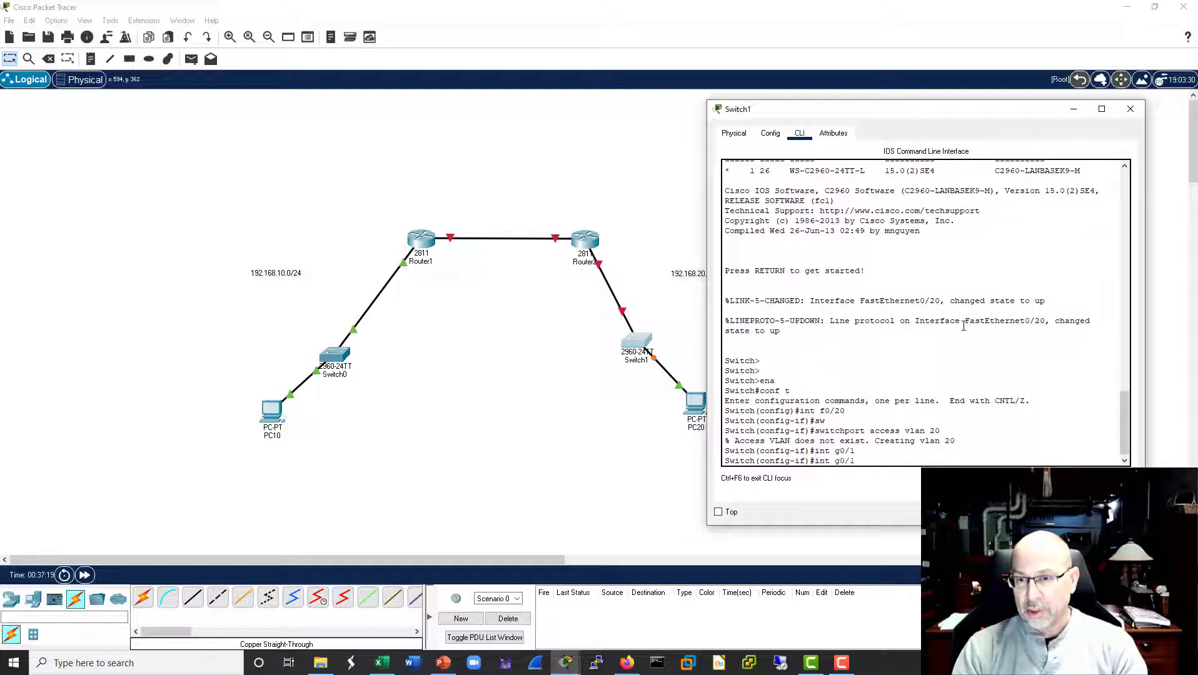
pyautogui.press('Return')
pyautogui.press('Return')
pyautogui.press('Return')
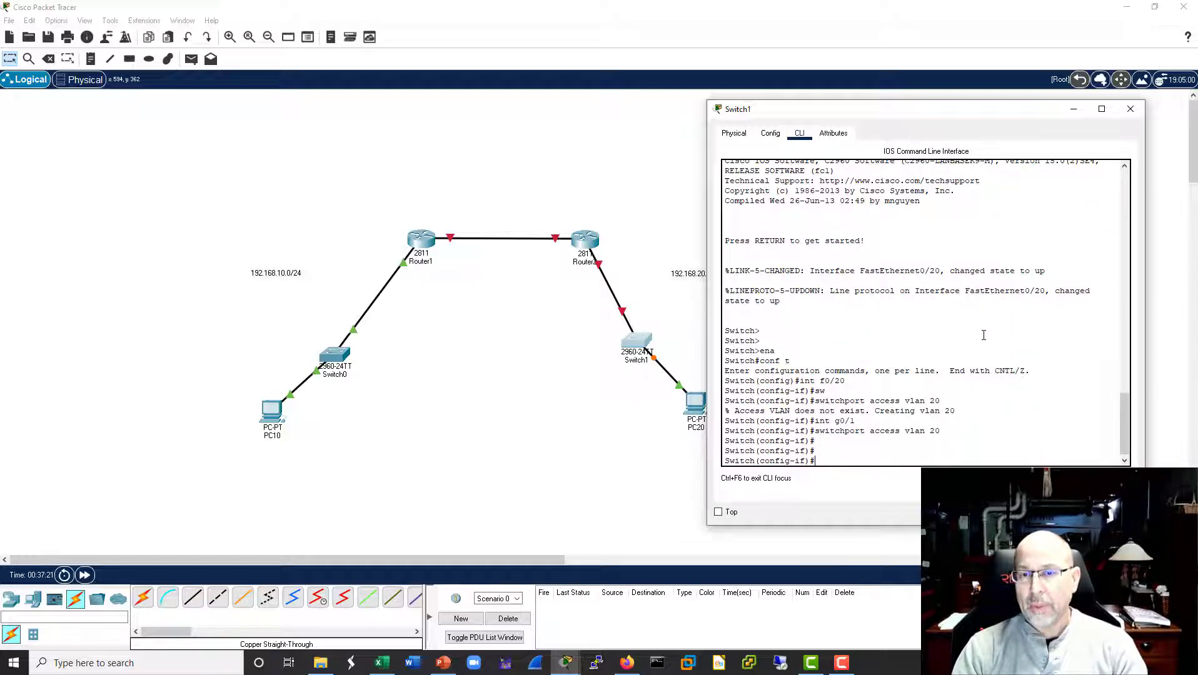
pyautogui.click(1130, 109)
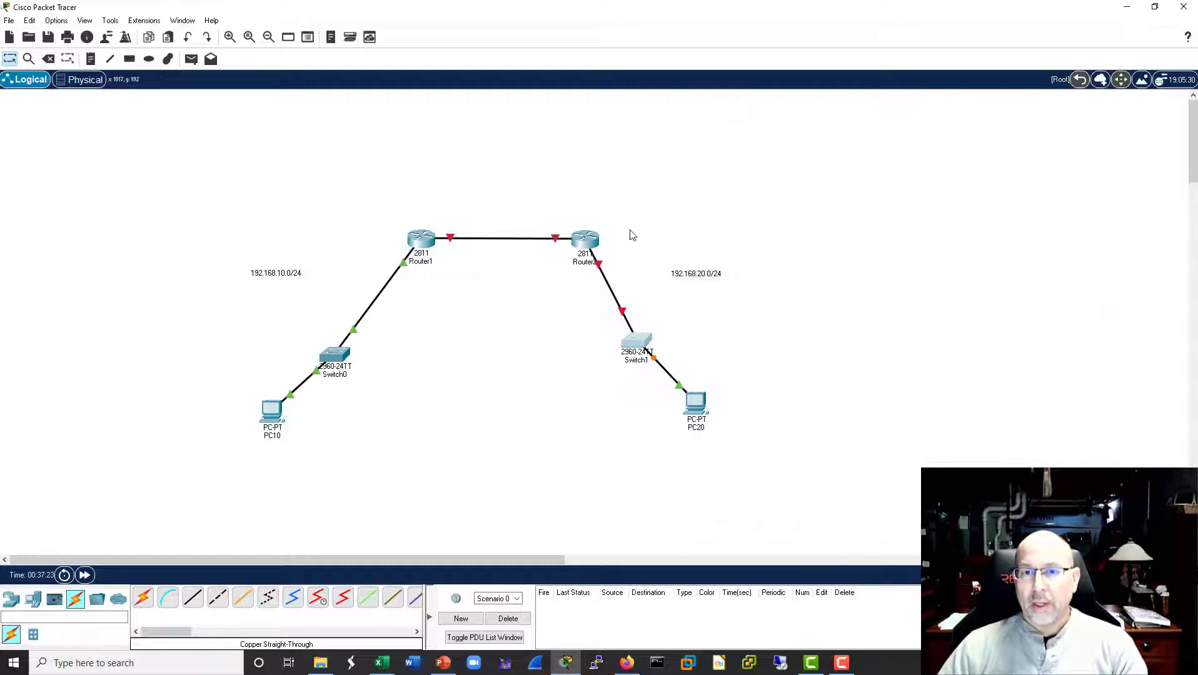
# Step: Open Router2's command-line interface, decline the initial configuration dialog, and enter global configuration mode
pyautogui.click(602, 246)
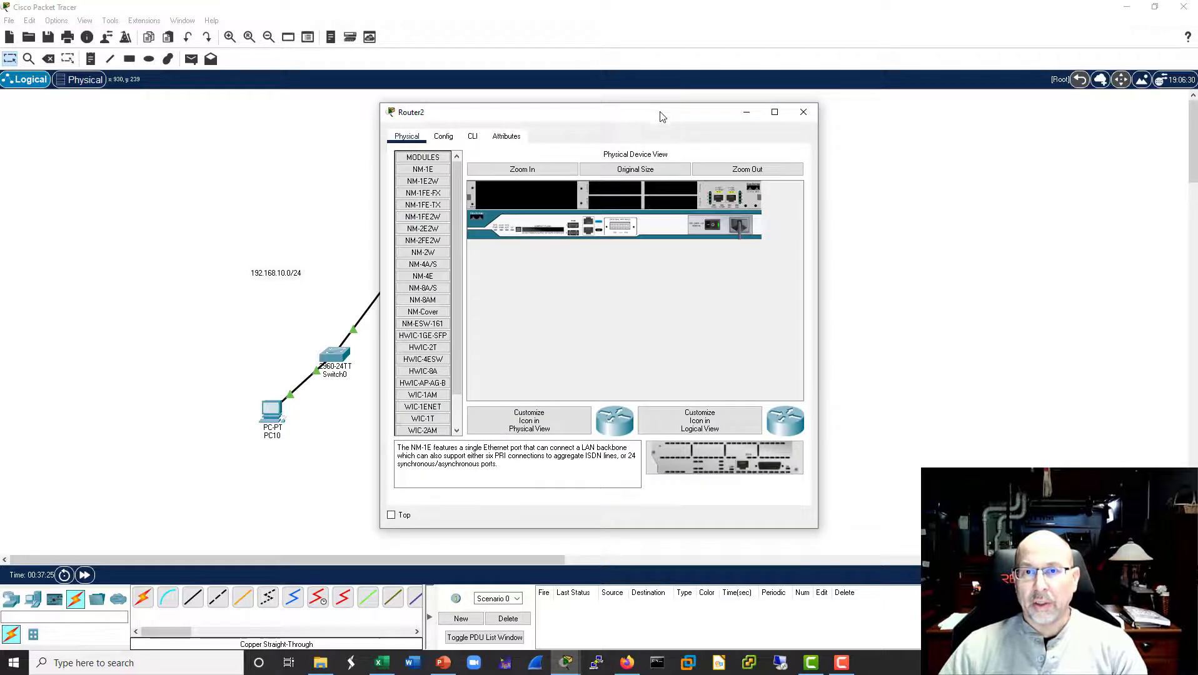
pyautogui.moveTo(660, 113); pyautogui.dragTo(943, 99)
pyautogui.click(759, 120)
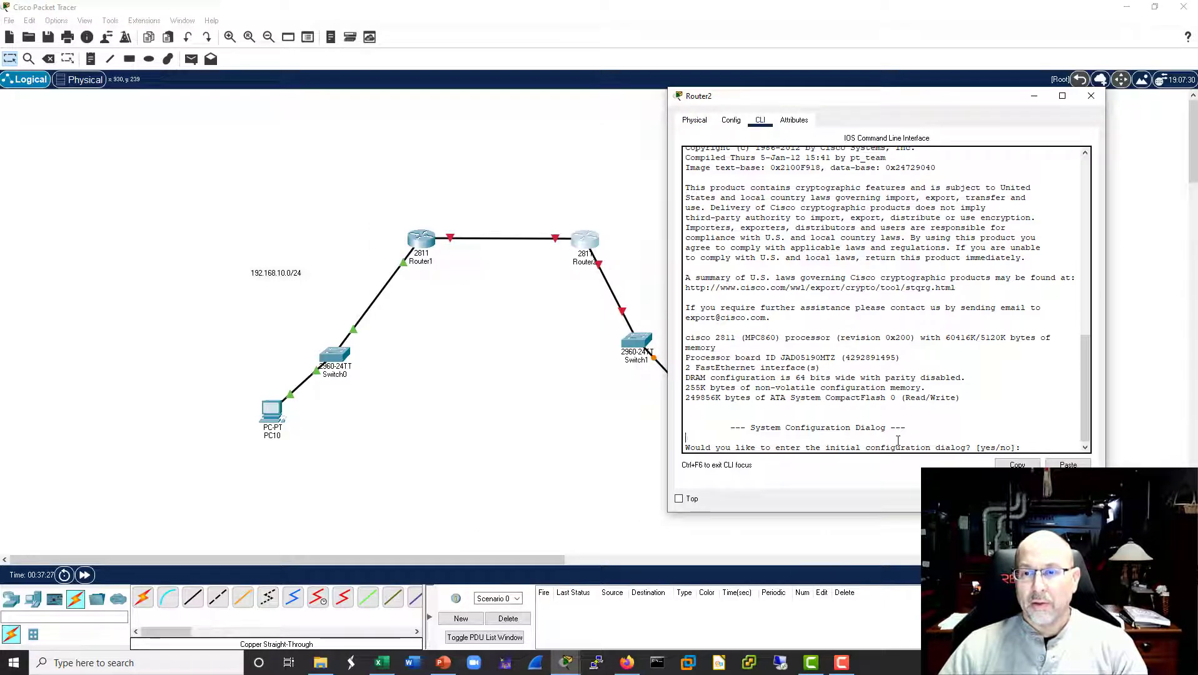
pyautogui.write('no')
pyautogui.press('Return')
pyautogui.press('Return')
pyautogui.press('Return')
pyautogui.write('ena')
pyautogui.press('Return')
pyautogui.write('conf t')
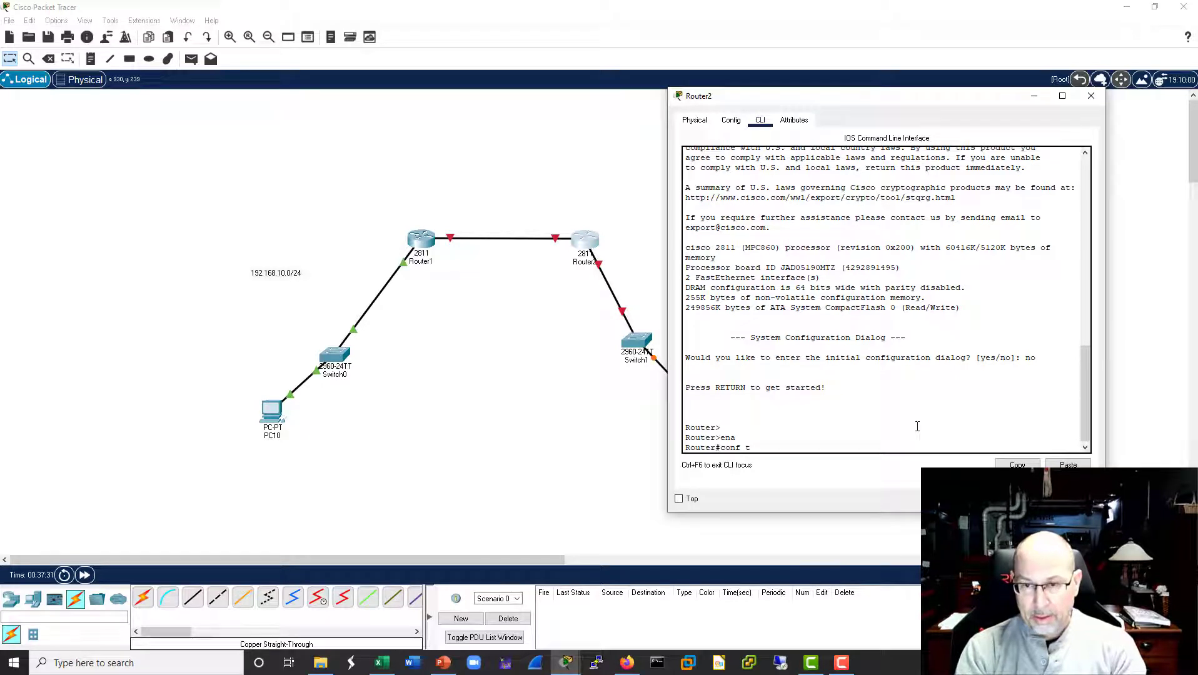
pyautogui.press('Return')
# Step: Assign IP address 192.168.20.254 with mask 255.255.255.0 to Router2's interface f0/1
pyautogui.write('int f0/1')
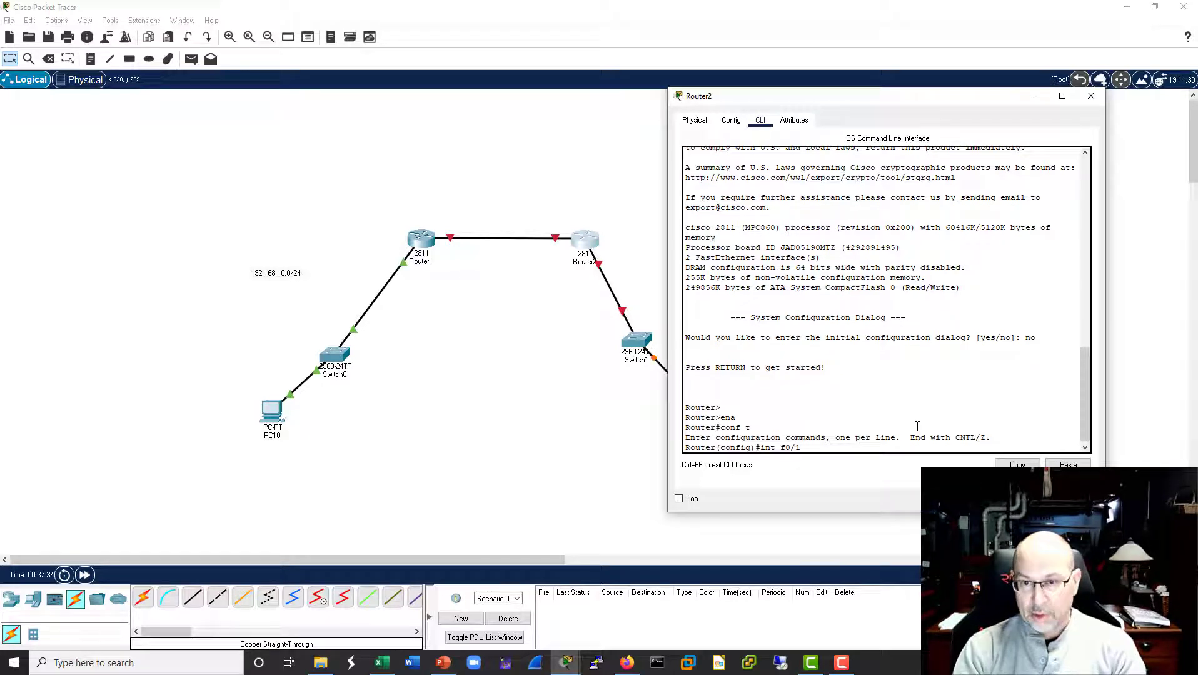
pyautogui.press('Return')
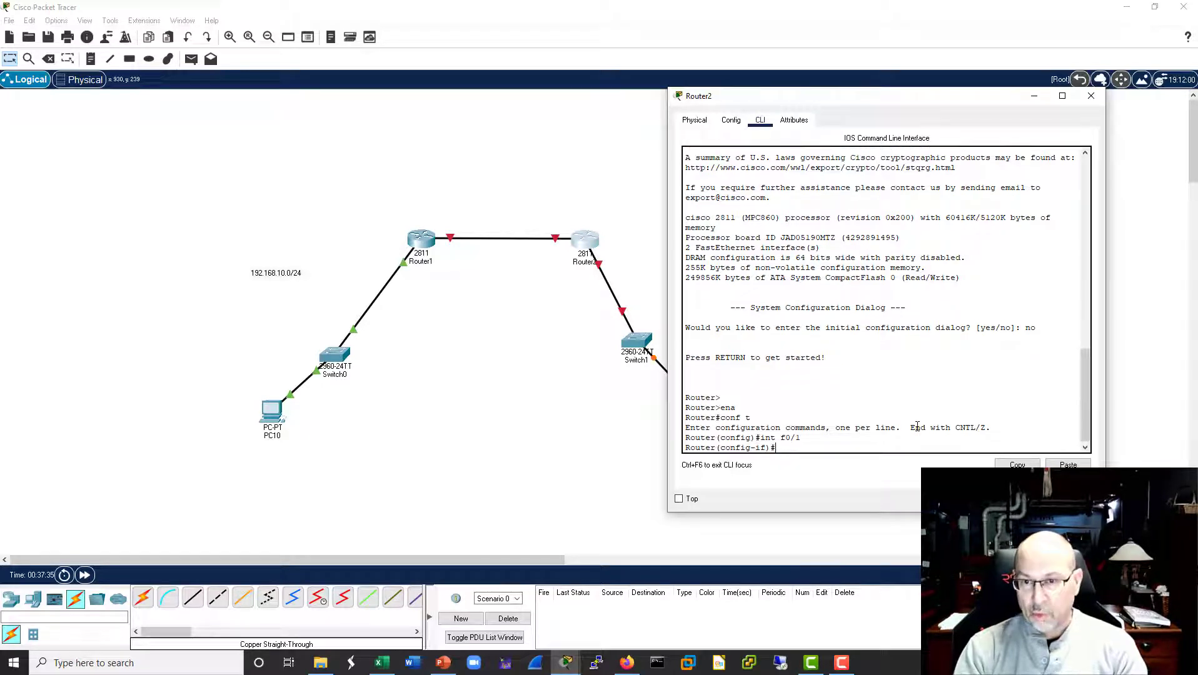
pyautogui.write('ip addr 19')
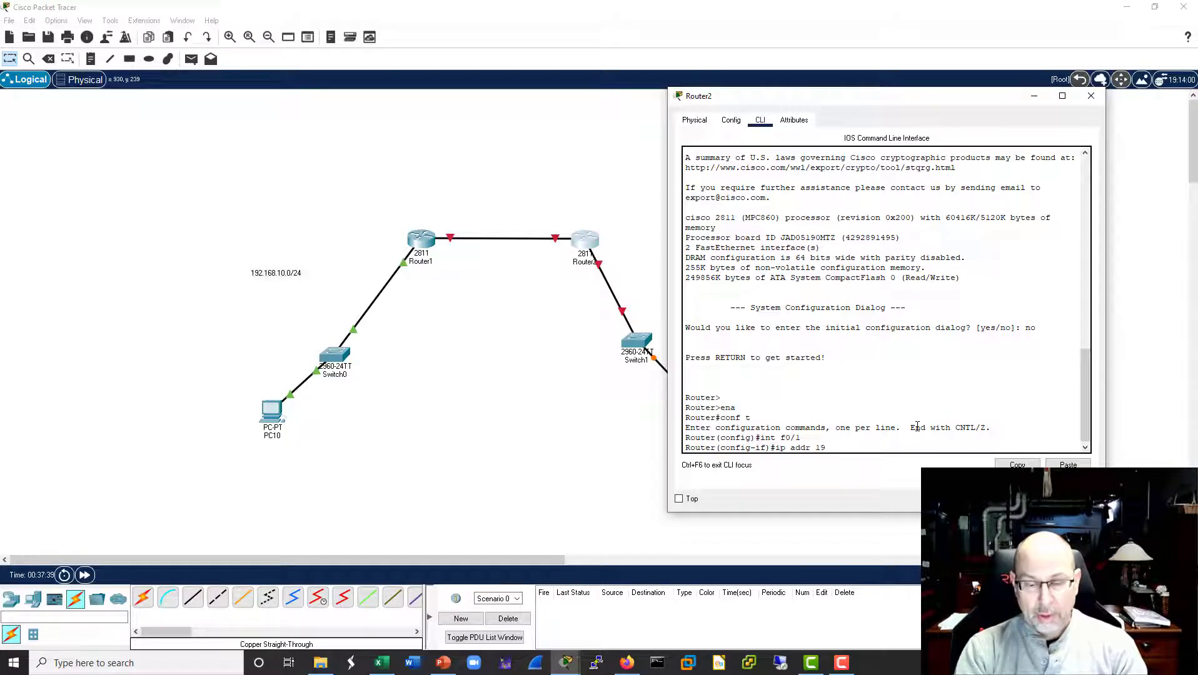
pyautogui.write('2.168.20.2')
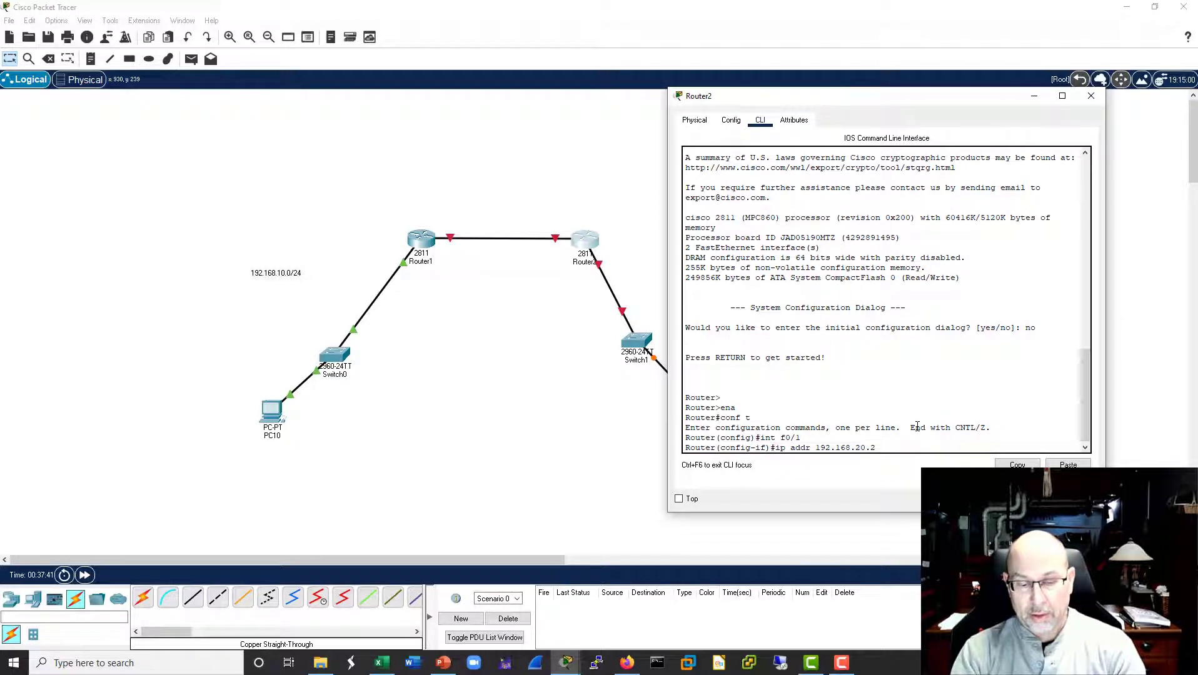
pyautogui.write('54 255.255.255.')
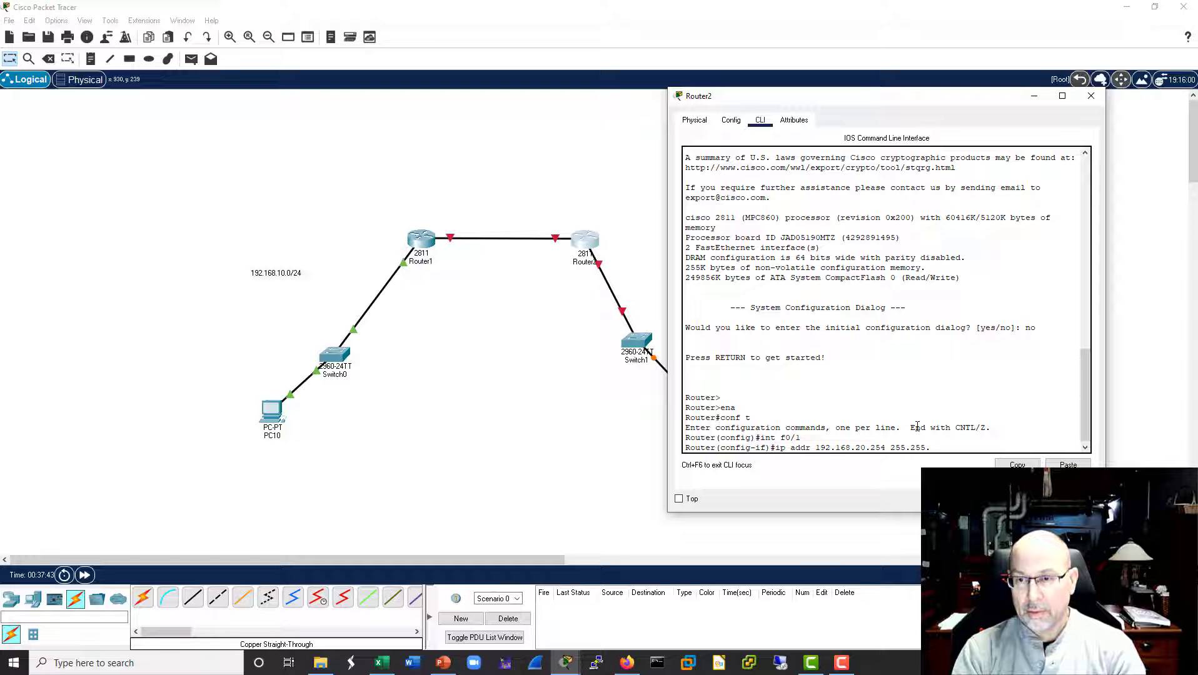
pyautogui.write('9')
pyautogui.press('Return')
pyautogui.press('Up')
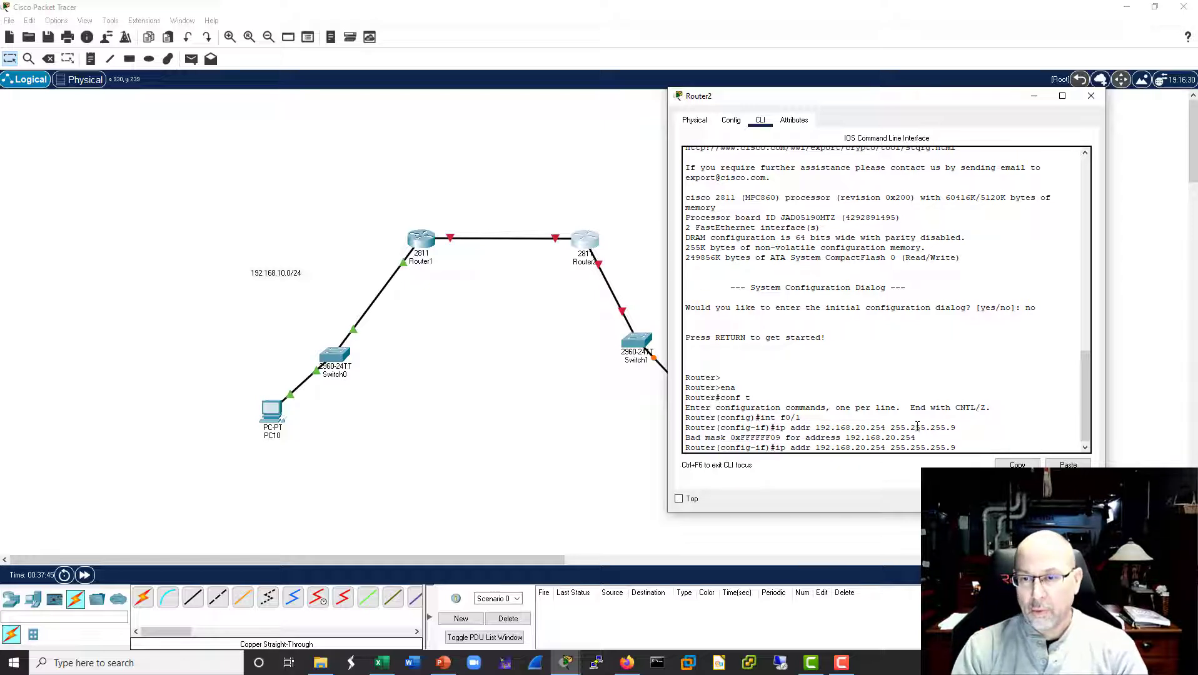
pyautogui.press('Return')
pyautogui.press('Return')
pyautogui.press('Return')
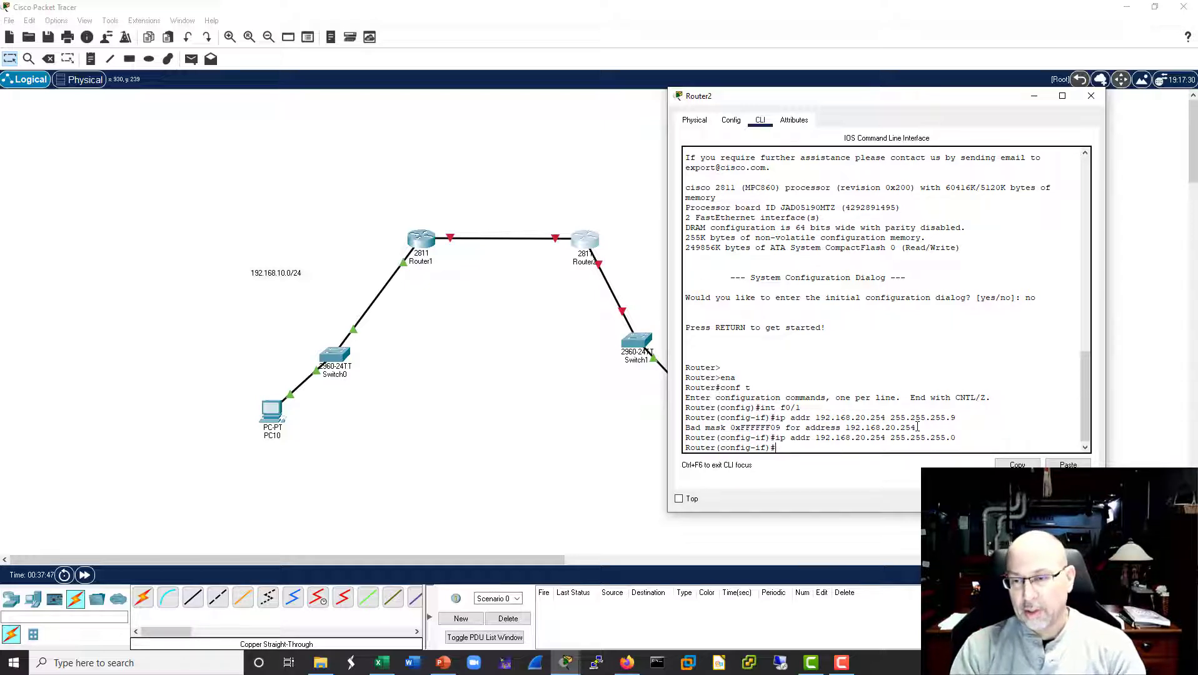
# Step: Enable Router2's interface f0/1 with no shut
pyautogui.write('no shut')
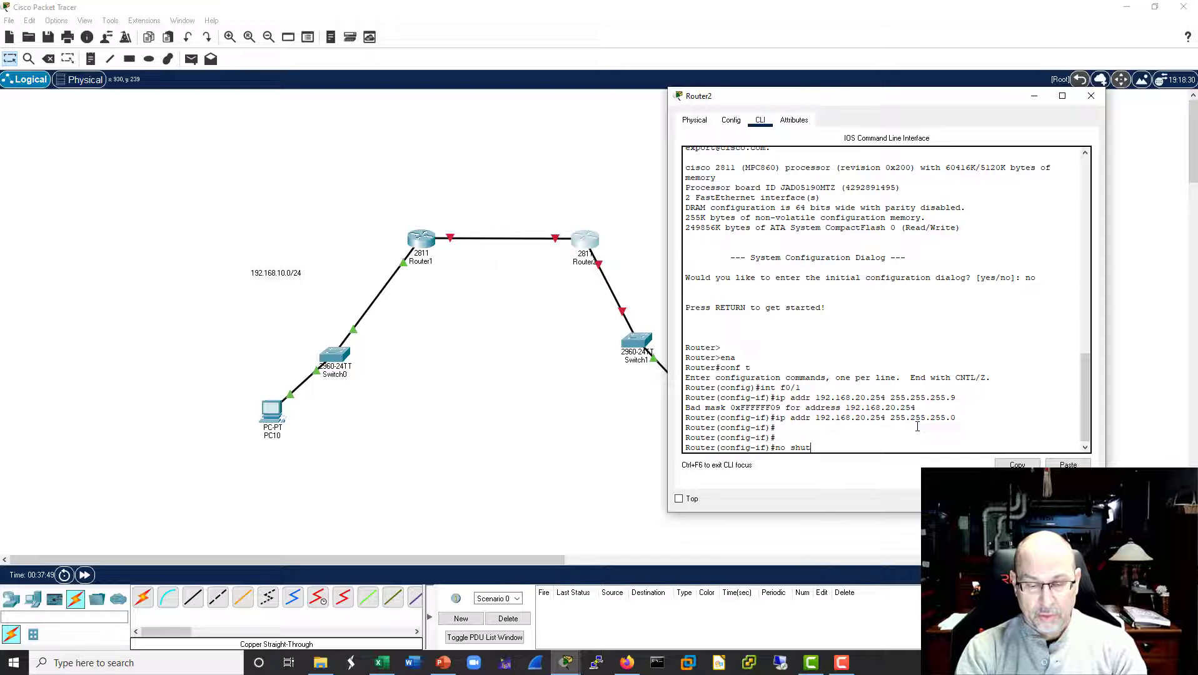
pyautogui.press('Return')
pyautogui.press('Return')
pyautogui.press('Return')
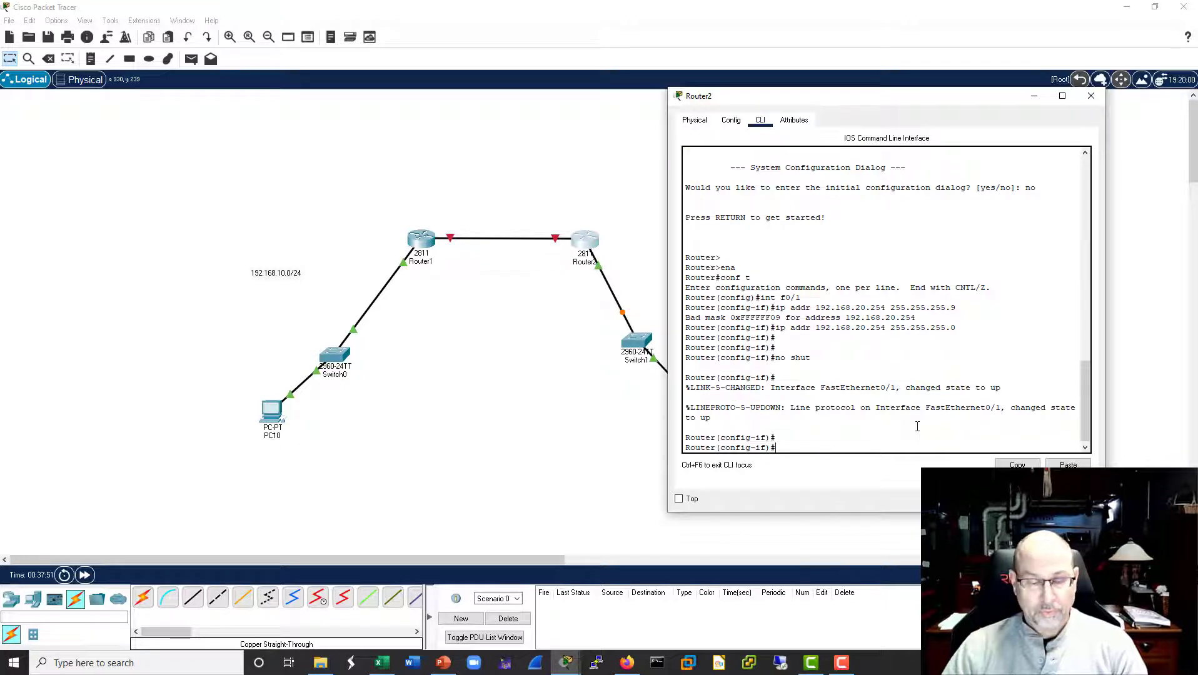
# Step: Leave Router2's configuration mode and ping 192.168.20.1 to test the link to PC20
pyautogui.hotkey('ctrl', 'z')
pyautogui.press('Return')
pyautogui.press('Return')
pyautogui.write('ping 192.168.20.2')
pyautogui.press('BackSpace')
pyautogui.write('1')
pyautogui.press('Return')
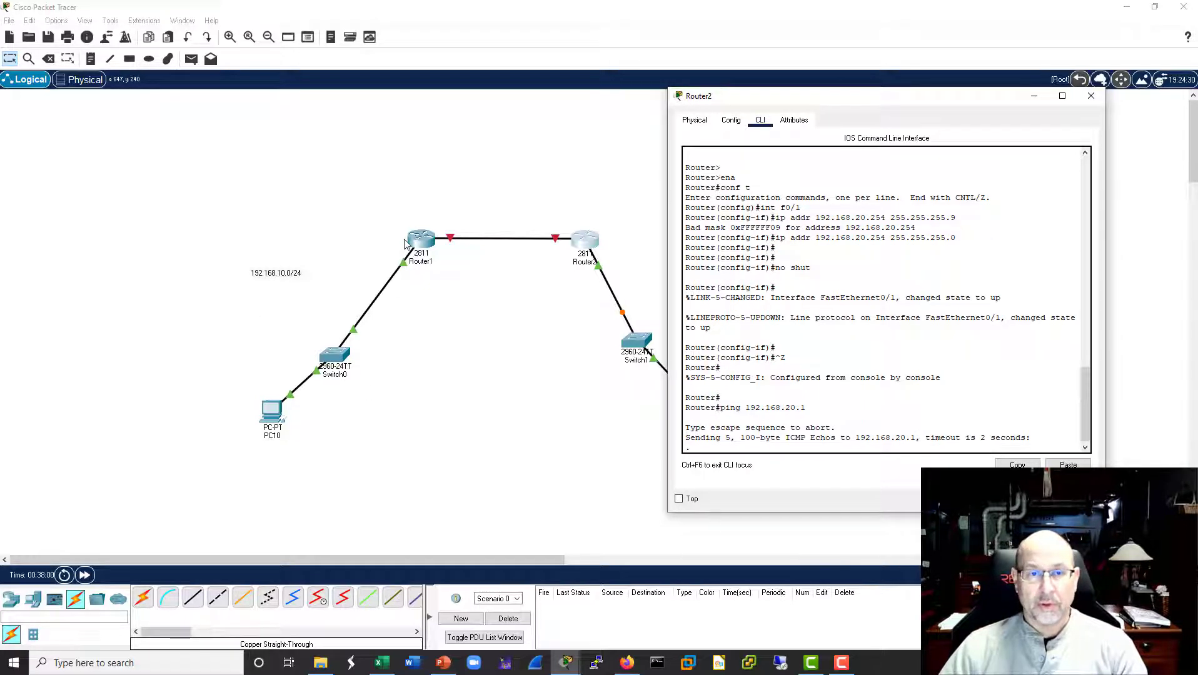
# Step: Leave configuration mode on Router1 and ping 192.168.10.1 twice to test the link to PC10
pyautogui.click(428, 245)
pyautogui.moveTo(610, 115); pyautogui.dragTo(857, 116)
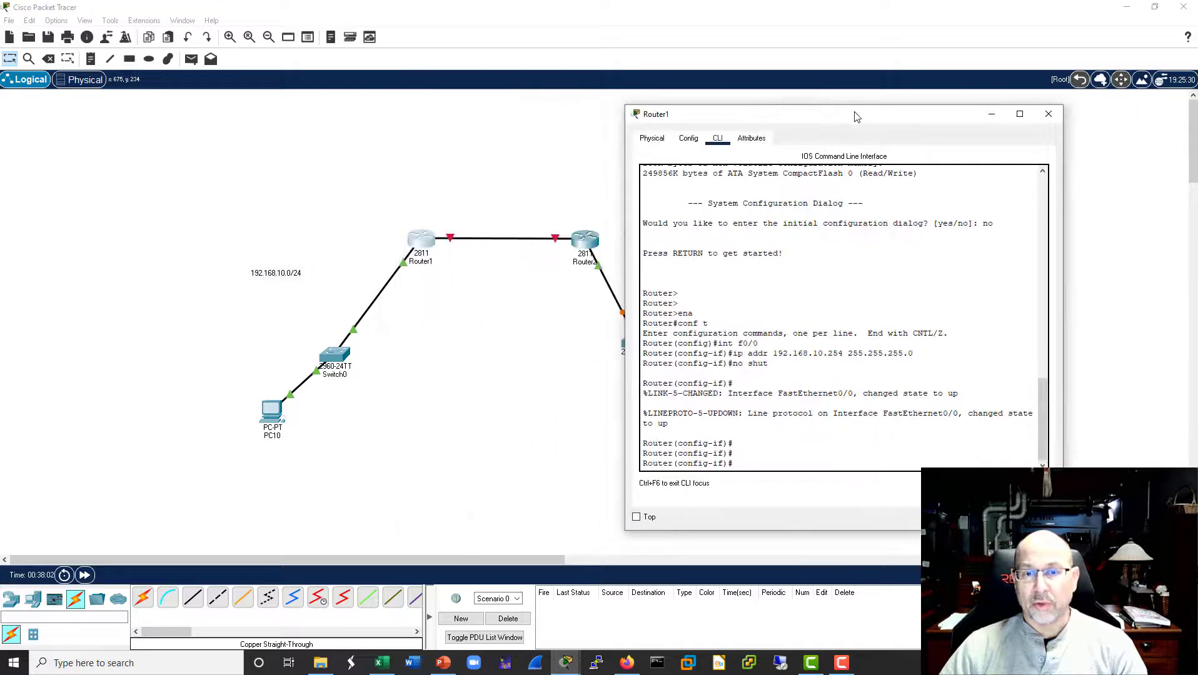
pyautogui.hotkey('ctrl', 'z')
pyautogui.write('ping 192.1')
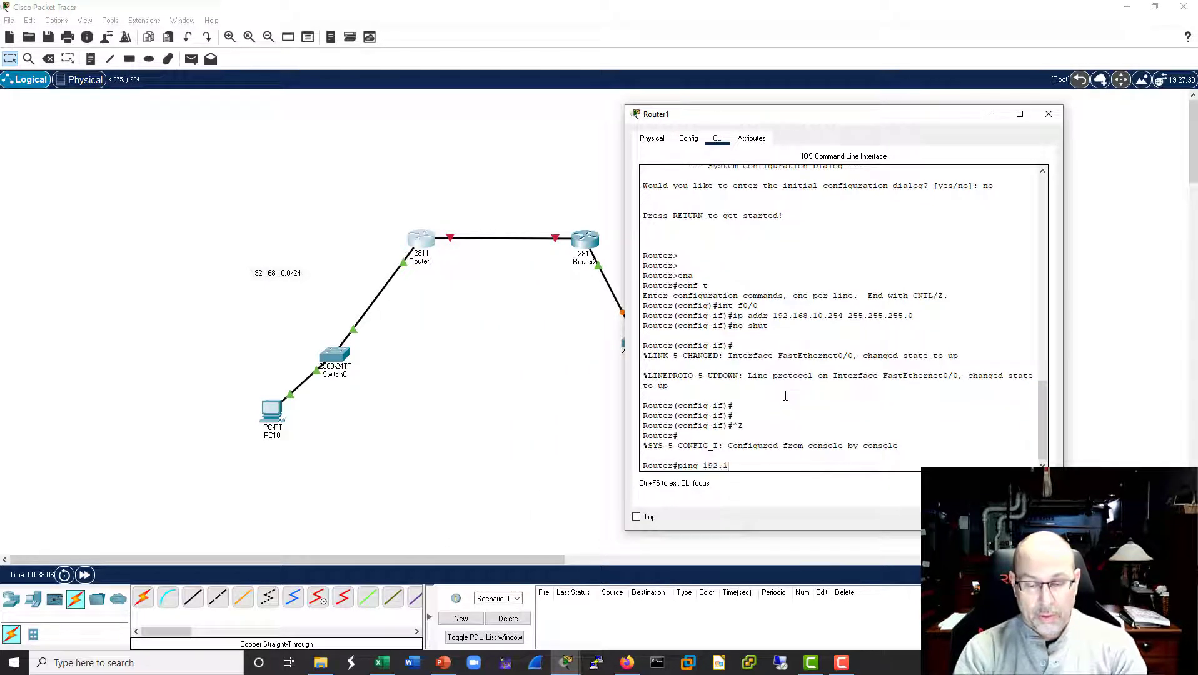
pyautogui.write('68.10.1')
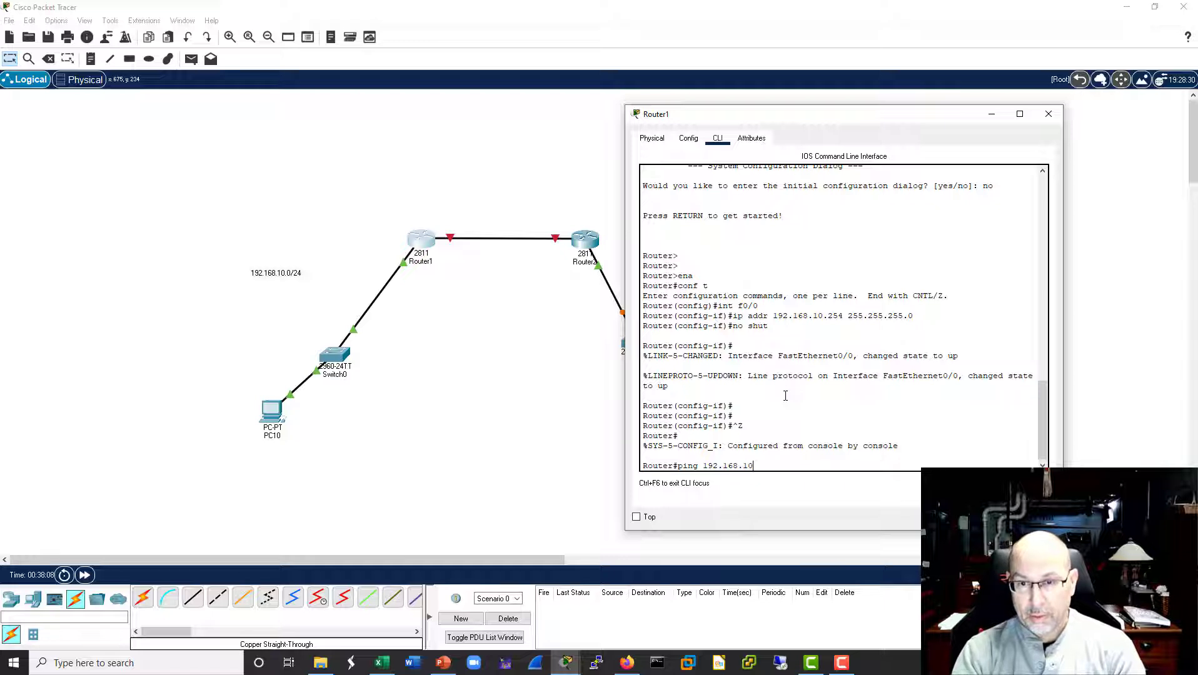
pyautogui.press('Return')
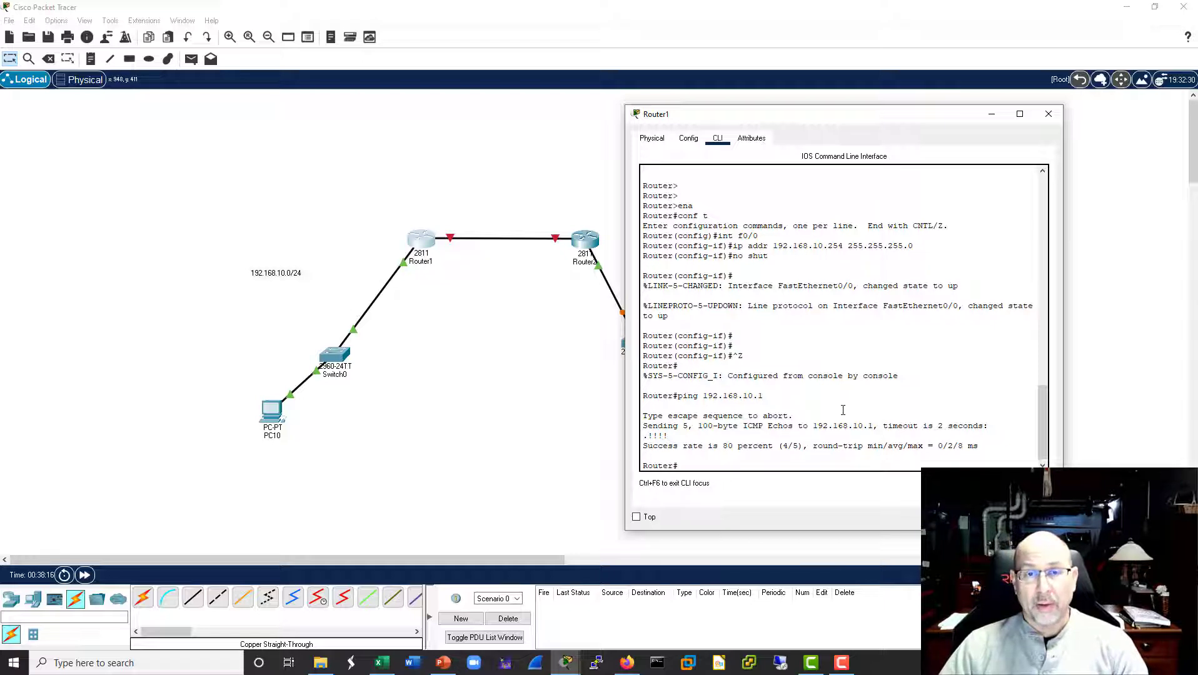
pyautogui.press('Up')
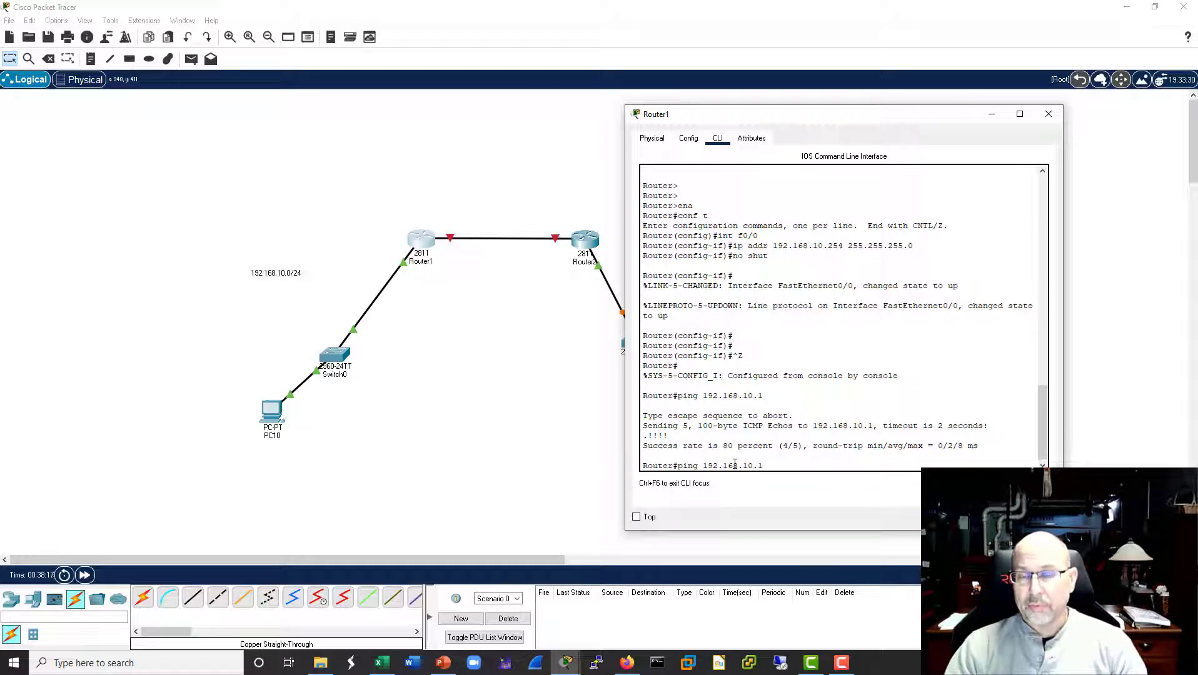
pyautogui.press('Return')
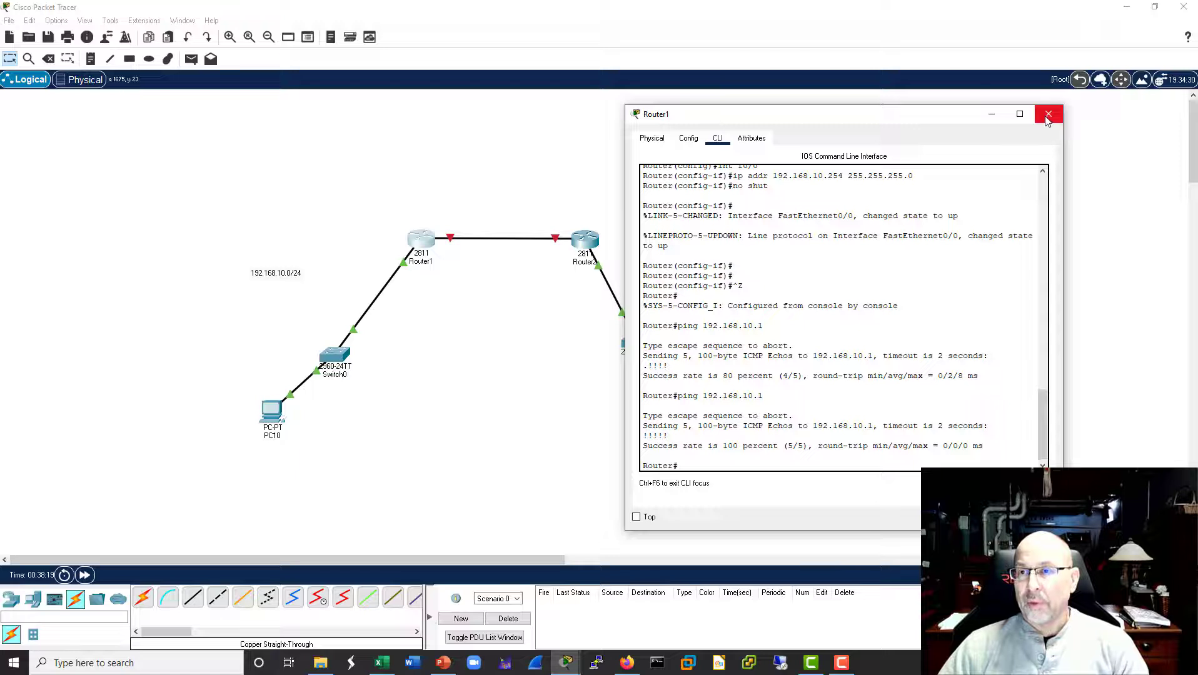
pyautogui.click(1048, 114)
# Step: Repeat the ping to 192.168.20.1 twice from Router2 to retest the link to PC20
pyautogui.click(586, 243)
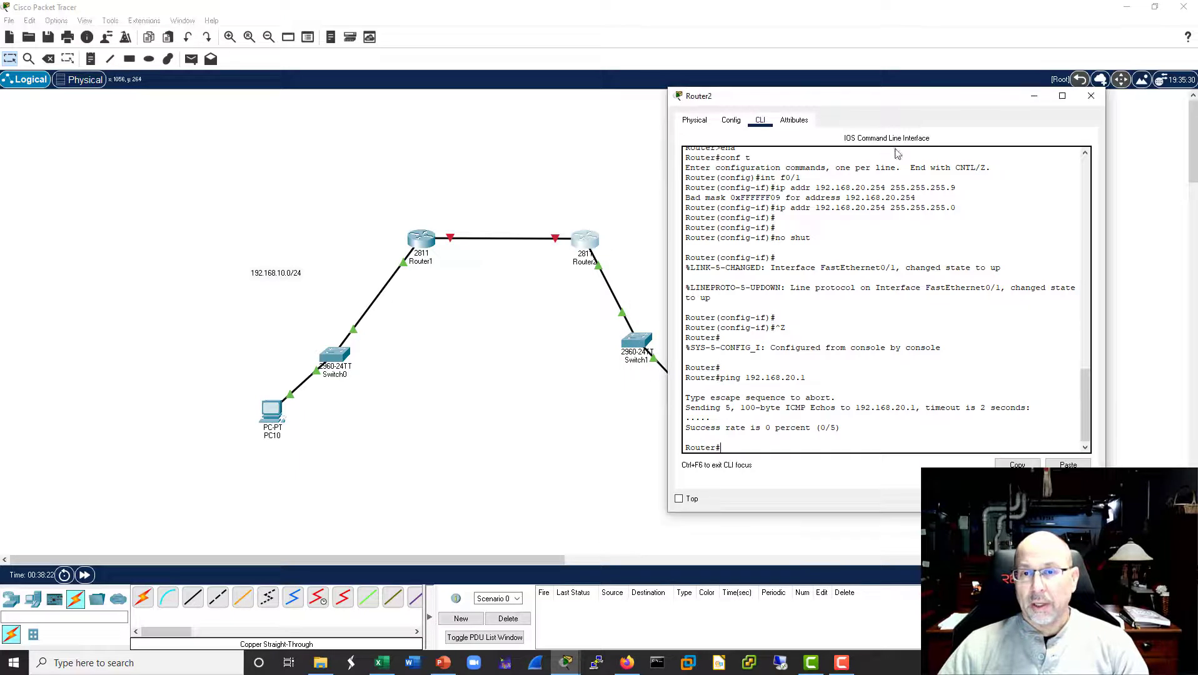
pyautogui.press('Up')
pyautogui.press('Return')
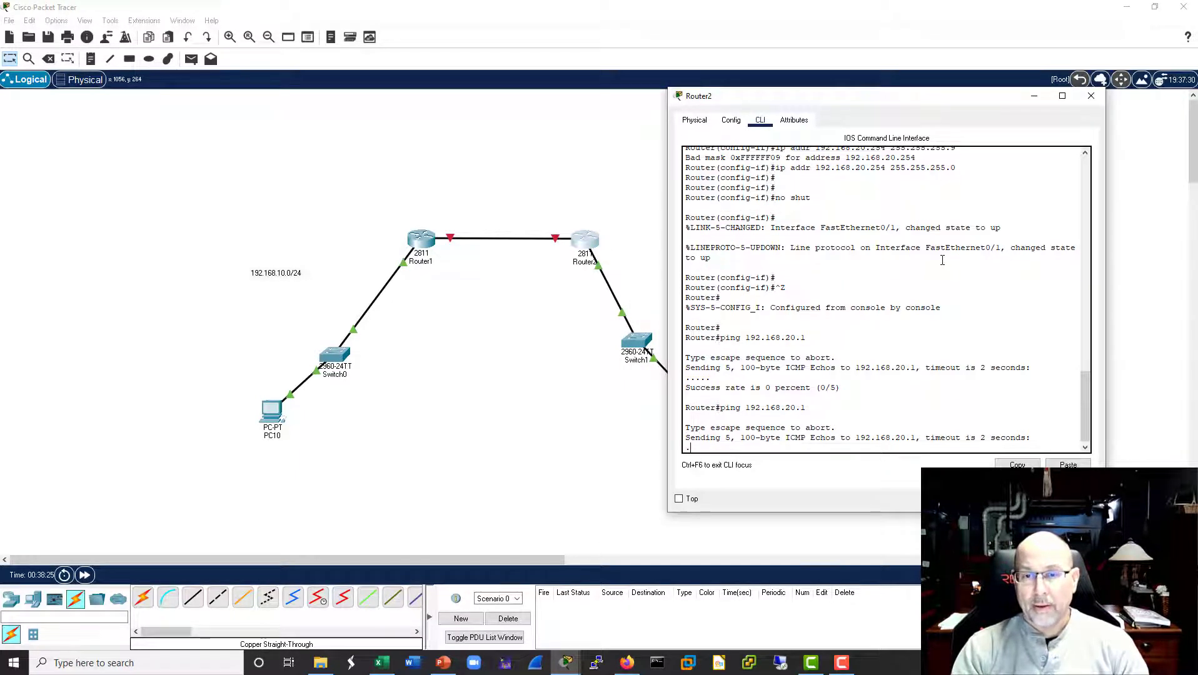
pyautogui.press('Up')
pyautogui.press('Return')
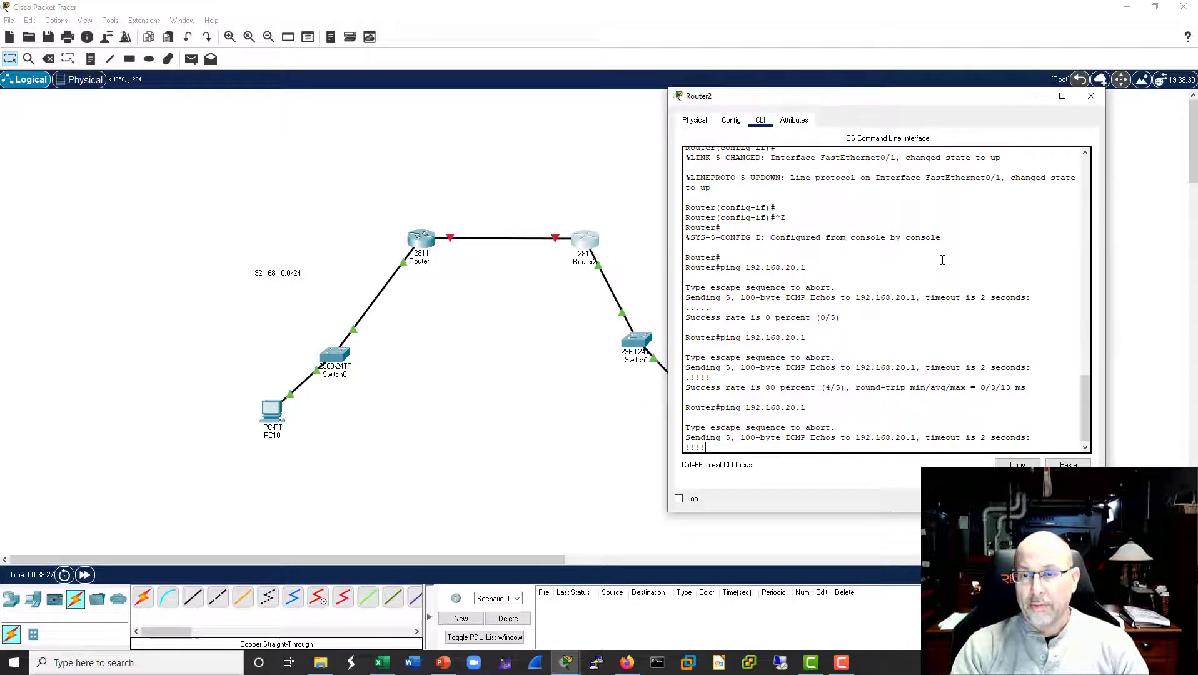
pyautogui.click(1092, 96)
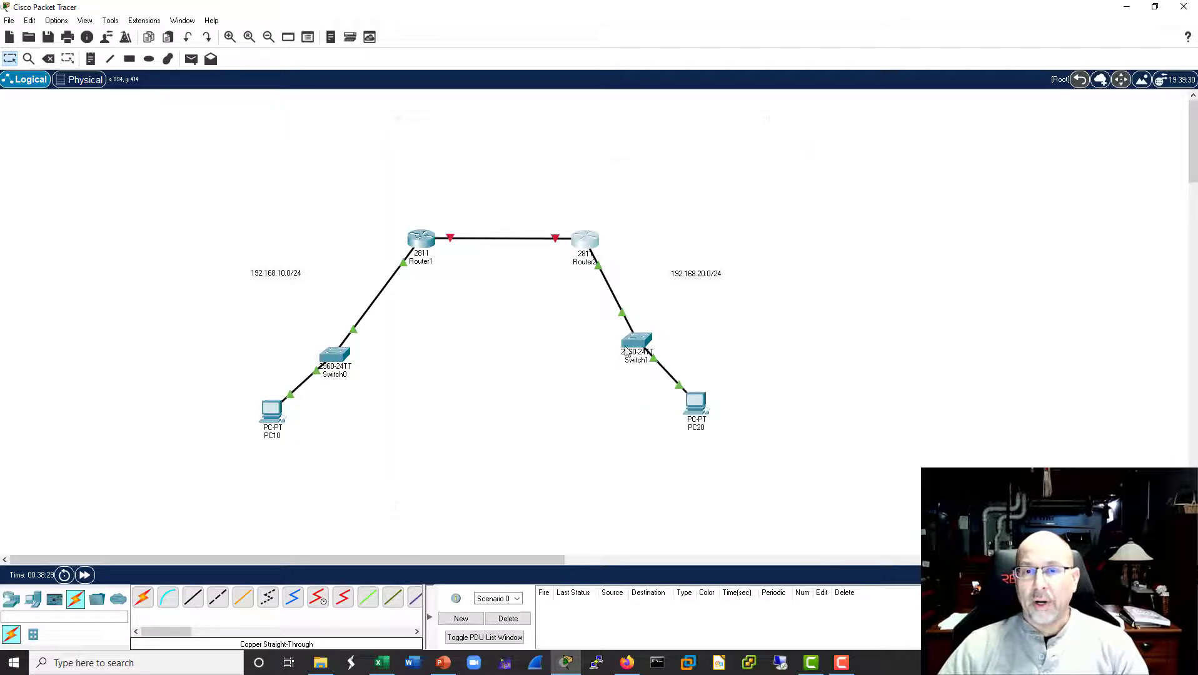
# Step: Leave configuration mode on Switch1 and run sh vlan to check which ports belong to VLAN 20
pyautogui.click(637, 341)
pyautogui.moveTo(679, 113); pyautogui.dragTo(1015, 101)
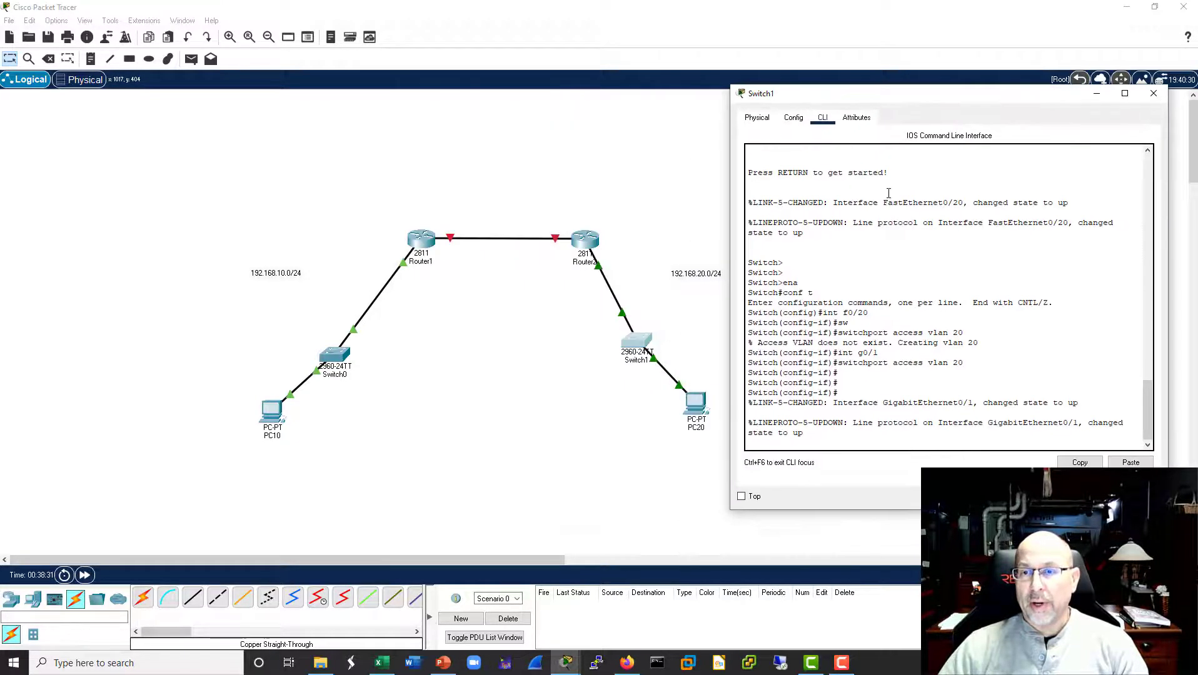
pyautogui.press('Return')
pyautogui.press('Return')
pyautogui.press('Return')
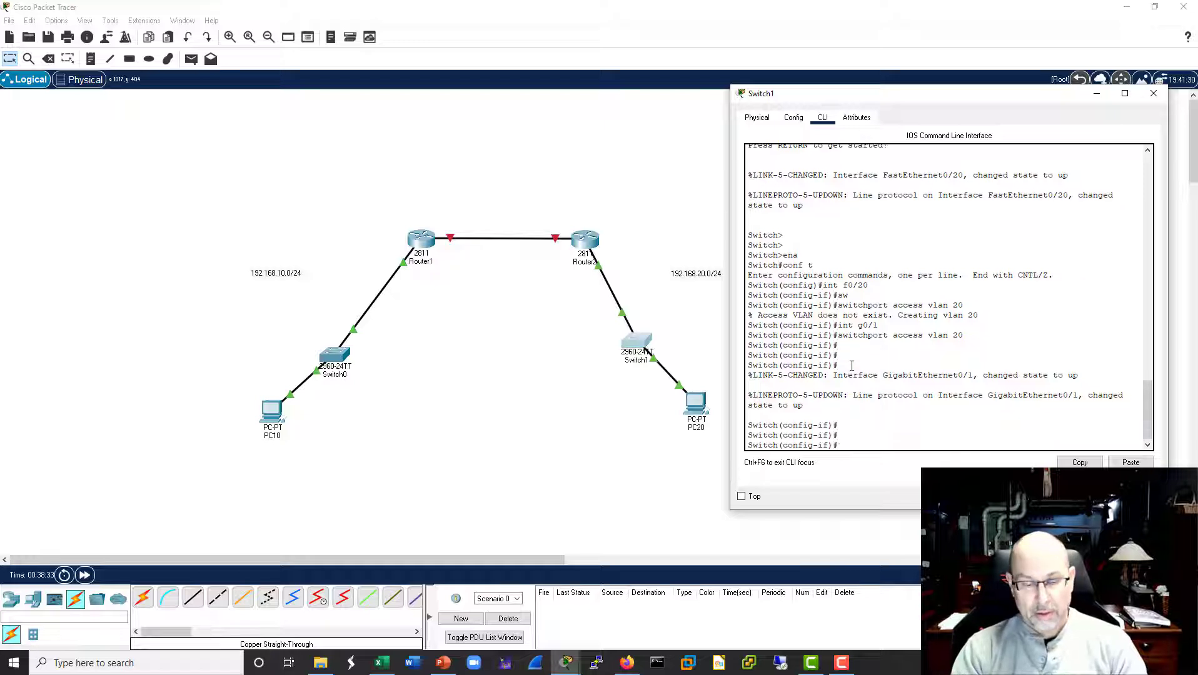
pyautogui.hotkey('ctrl', 'z')
pyautogui.write('sh vlan')
pyautogui.press('Return')
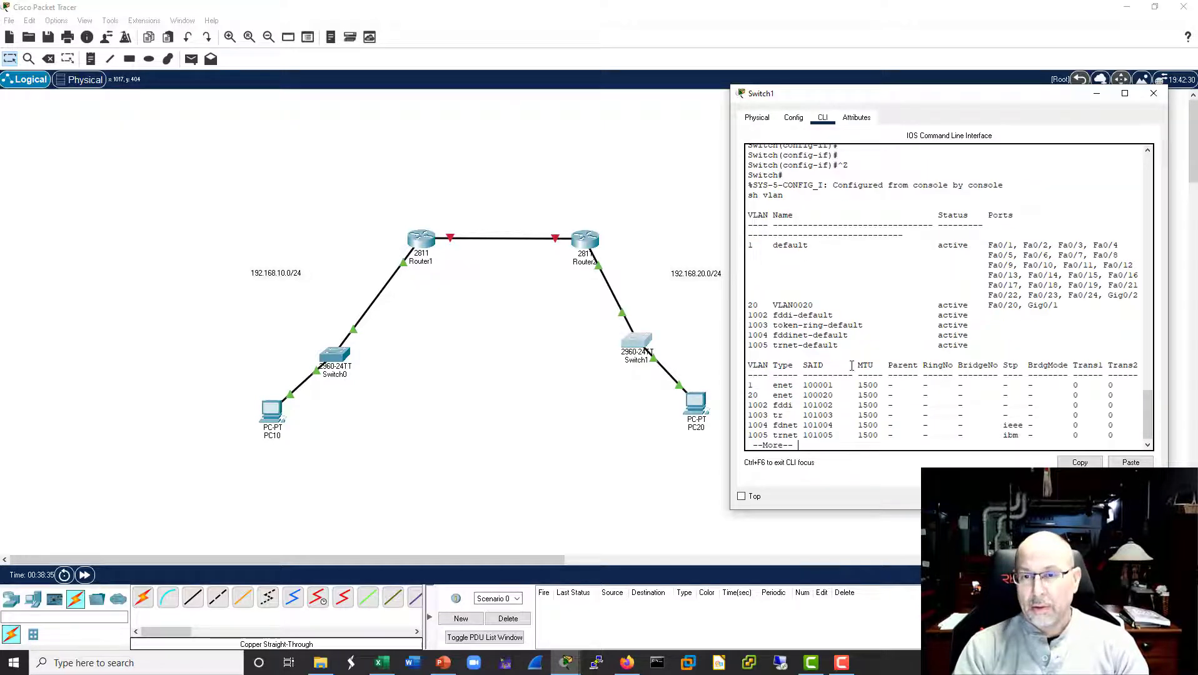
pyautogui.moveTo(1061, 296); pyautogui.dragTo(968, 296)
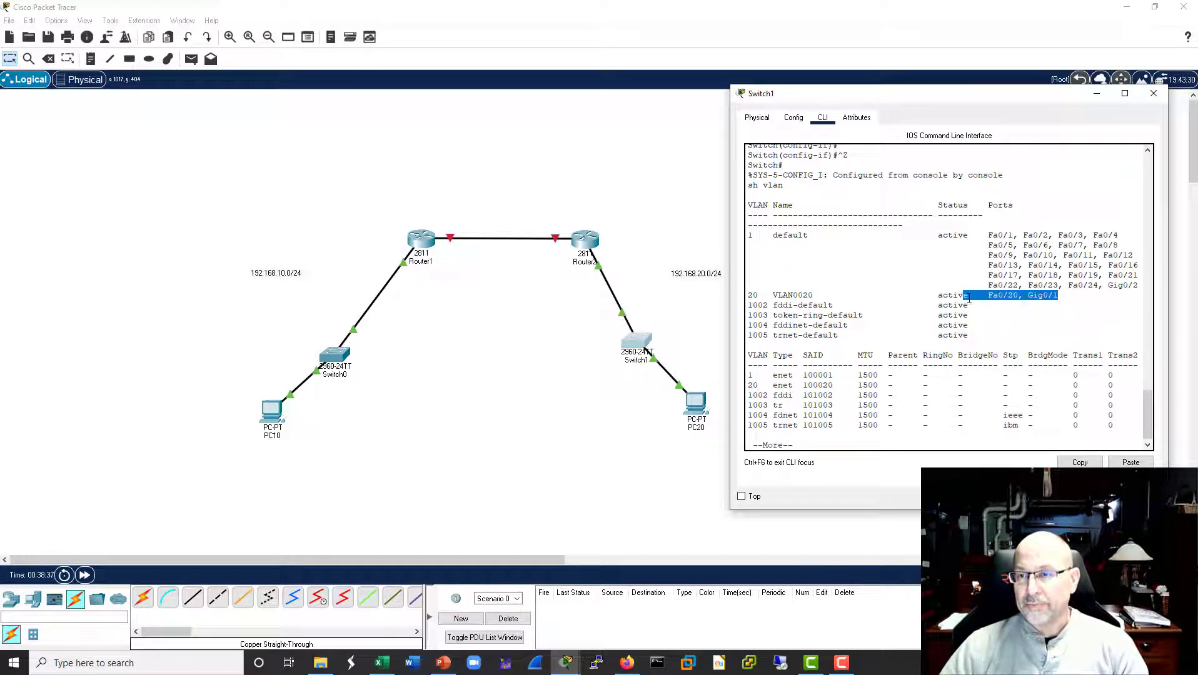
pyautogui.click(1154, 94)
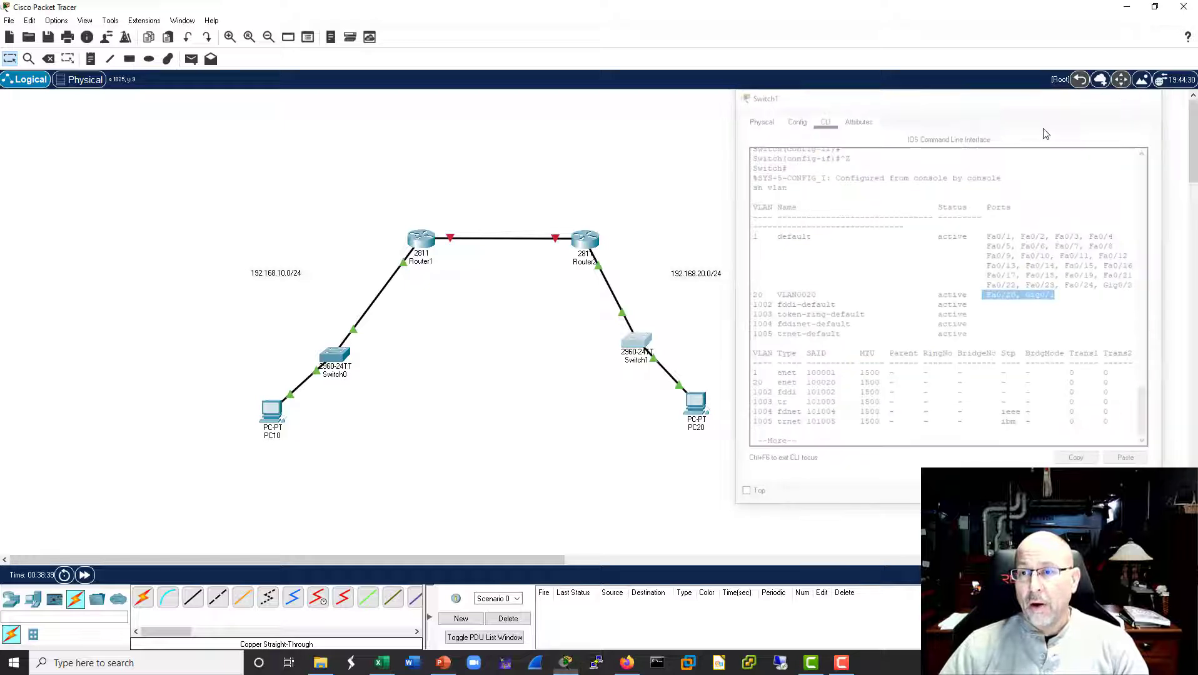
# Step: Add a two-line note reading "vlan 20" and "vlan 1" beside Switch1
pyautogui.click(90, 59)
pyautogui.click(686, 341)
pyautogui.write('vlan')
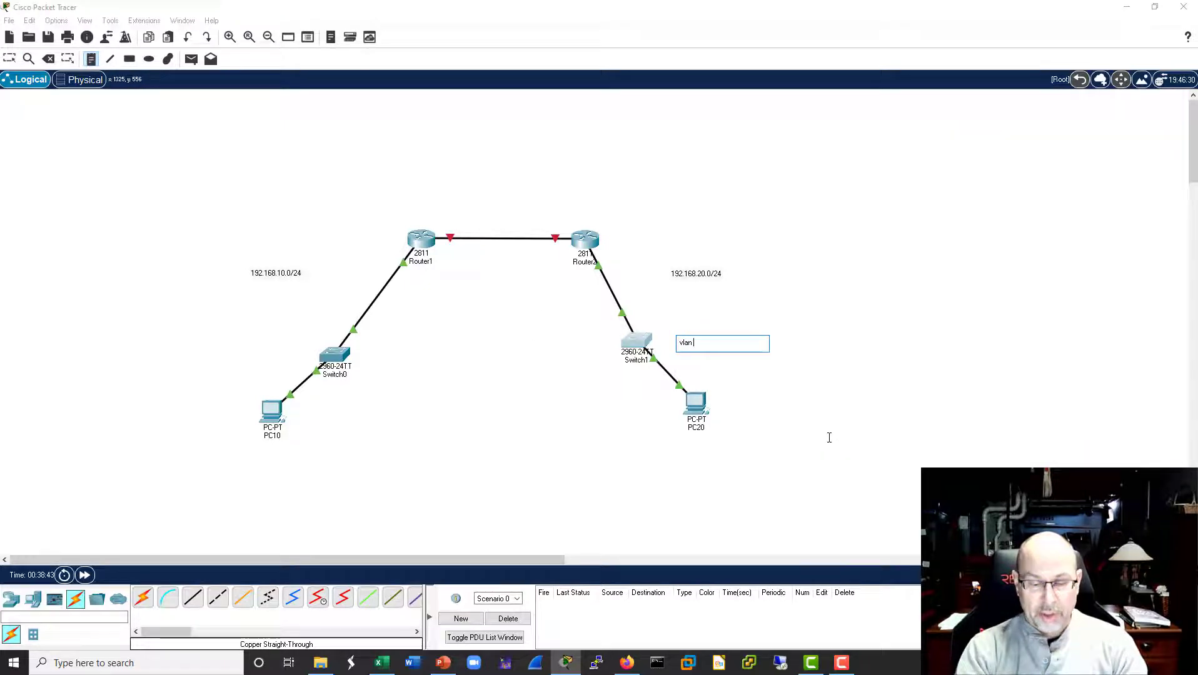
pyautogui.write(' 20')
pyautogui.press('Return')
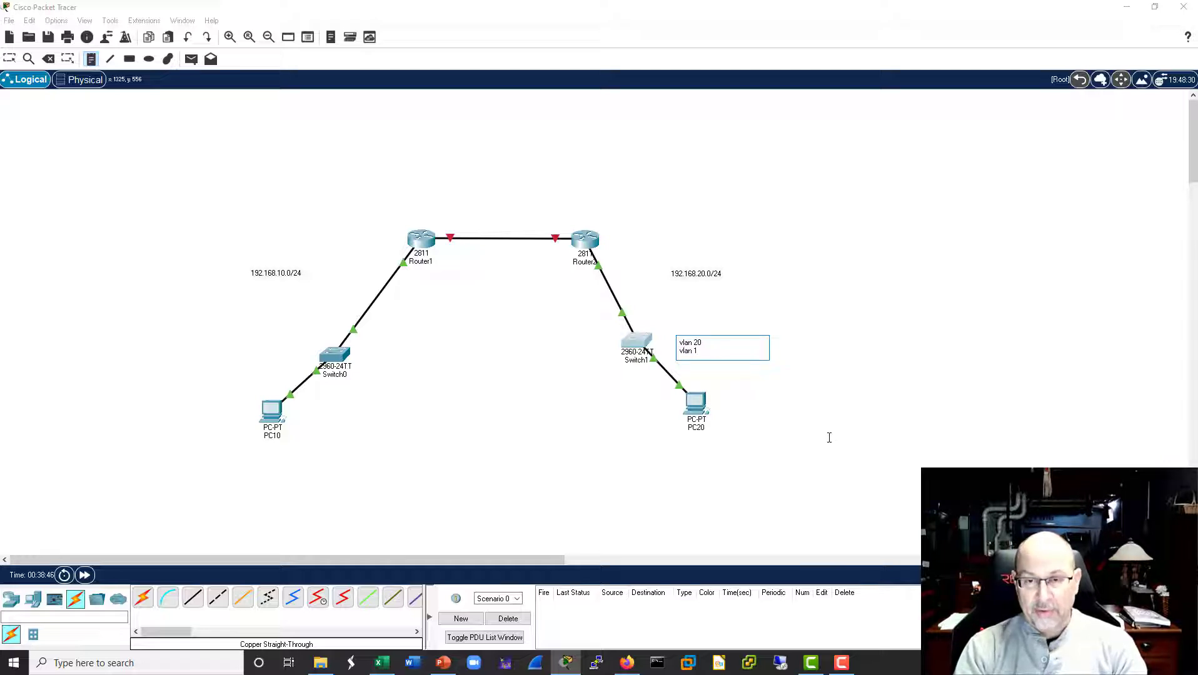
pyautogui.click(914, 462)
# Step: Add a two-line note reading "vlan 10" and "vlan 1" beside Switch0
pyautogui.click(334, 355)
pyautogui.click(261, 345)
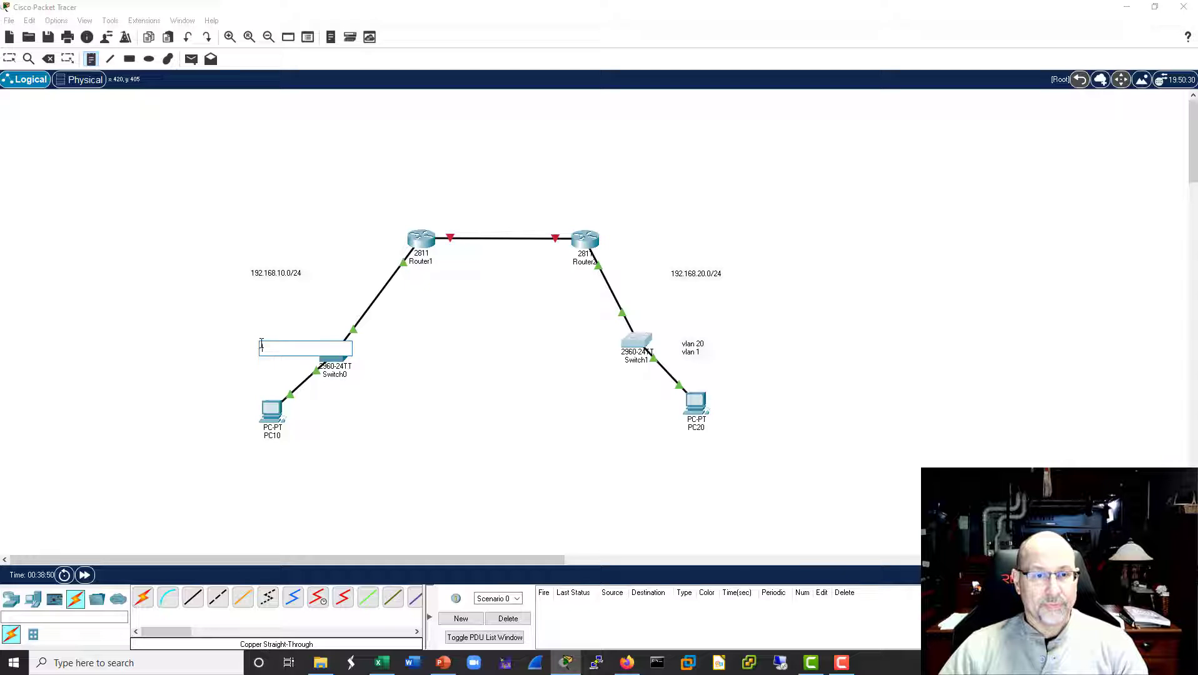
pyautogui.write('vlan 10')
pyautogui.press('Return')
pyautogui.write('vlan')
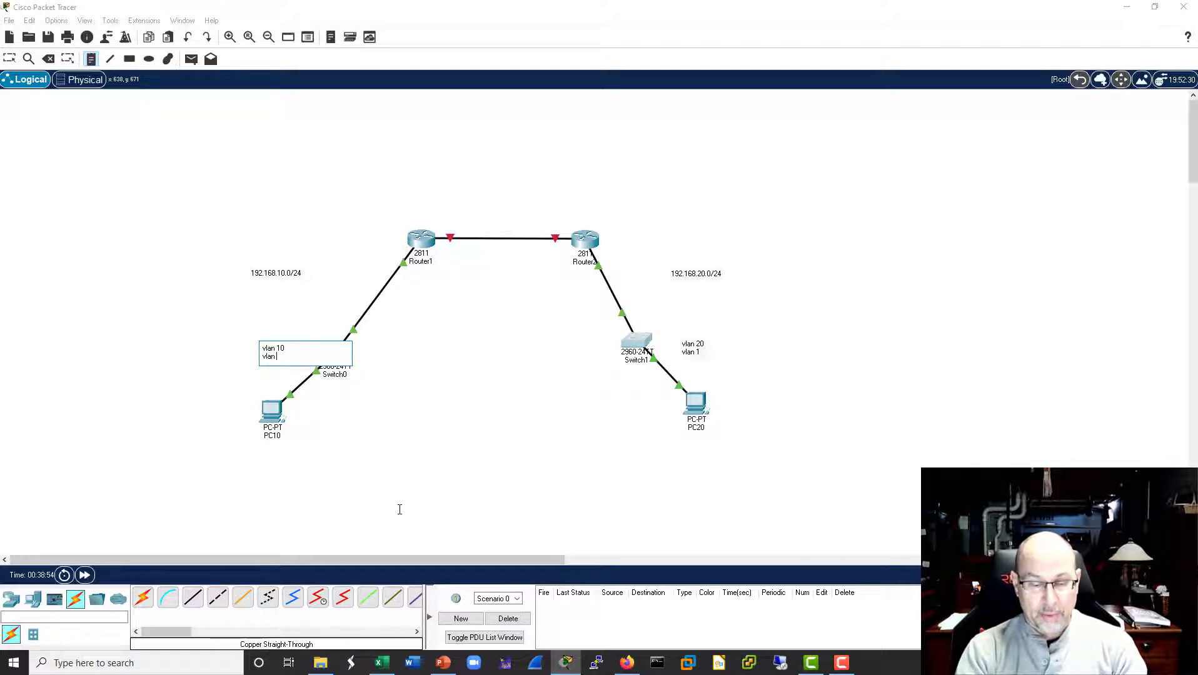
pyautogui.click(557, 434)
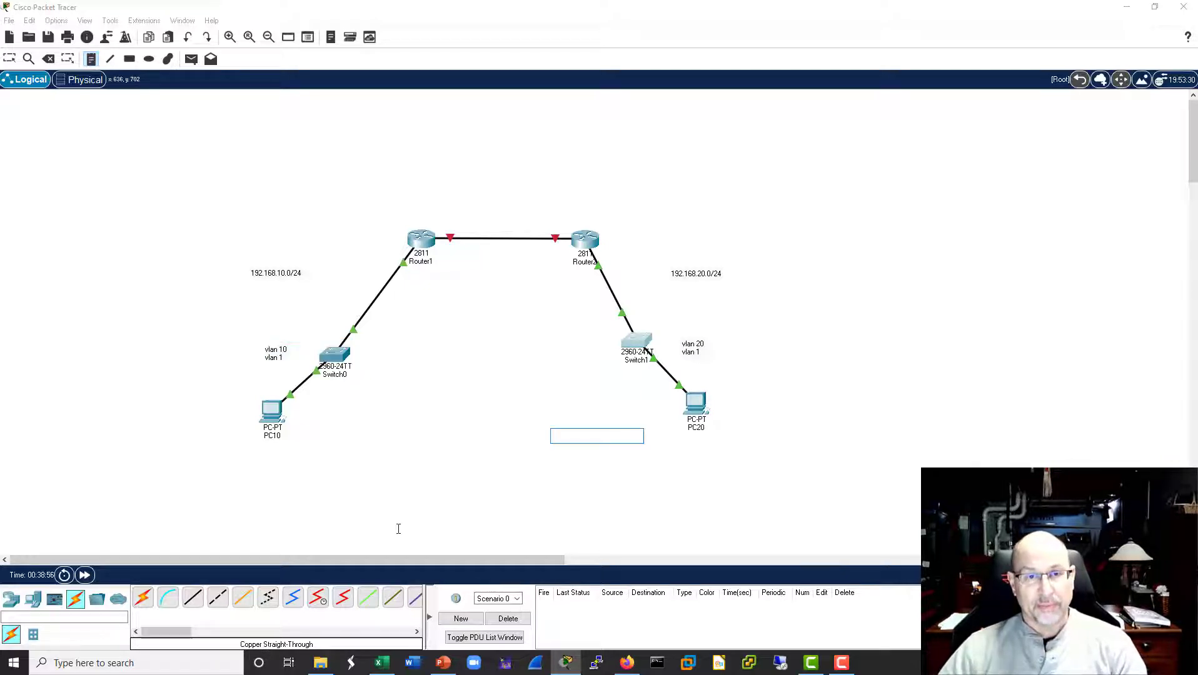
pyautogui.press('Escape')
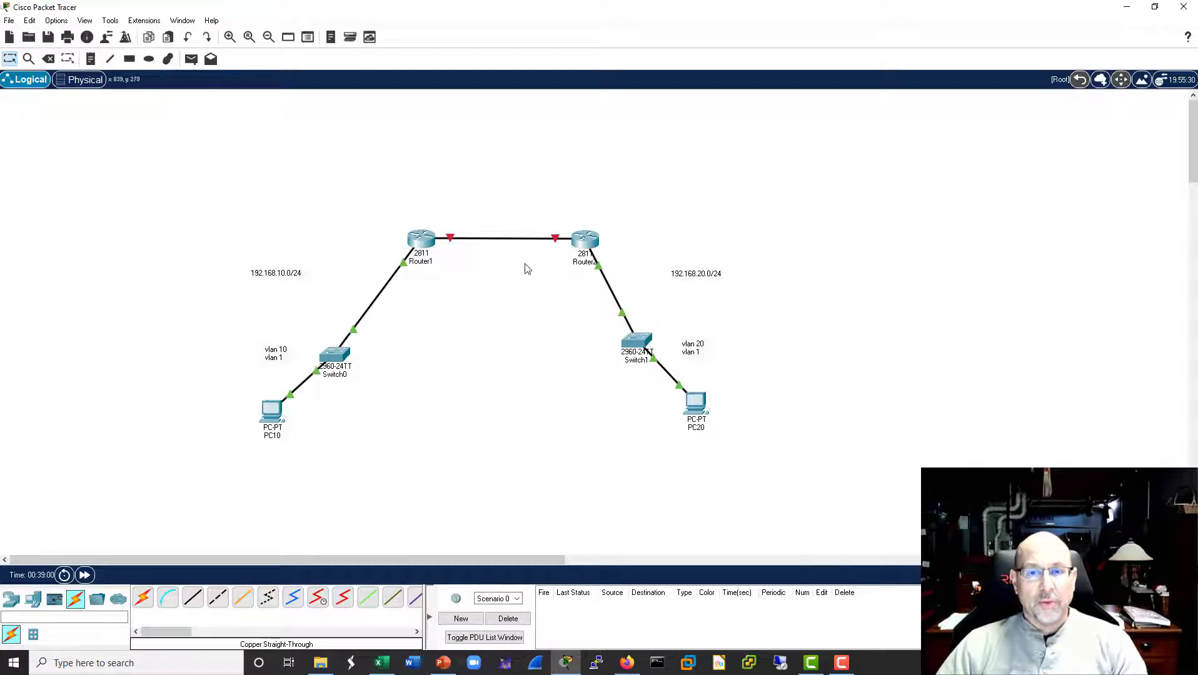
# Step: Label the link between Router1 and Router2 with the note "172.19.0.0/16" above it
pyautogui.click(92, 59)
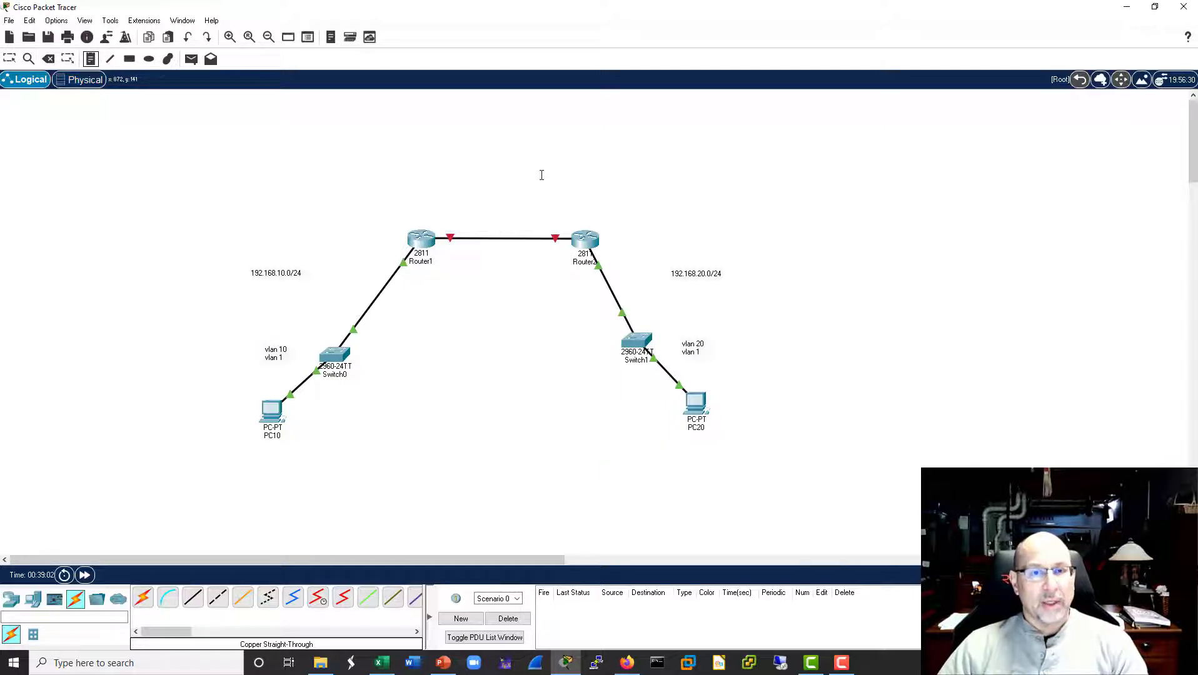
pyautogui.click(458, 167)
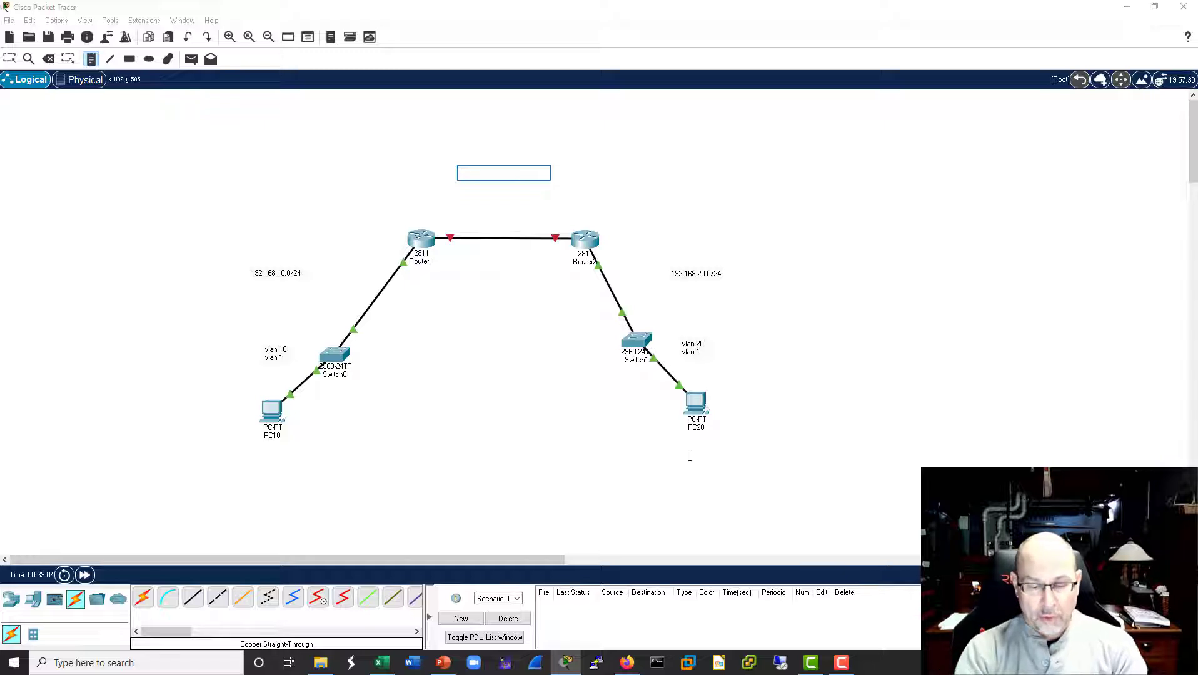
pyautogui.write('172')
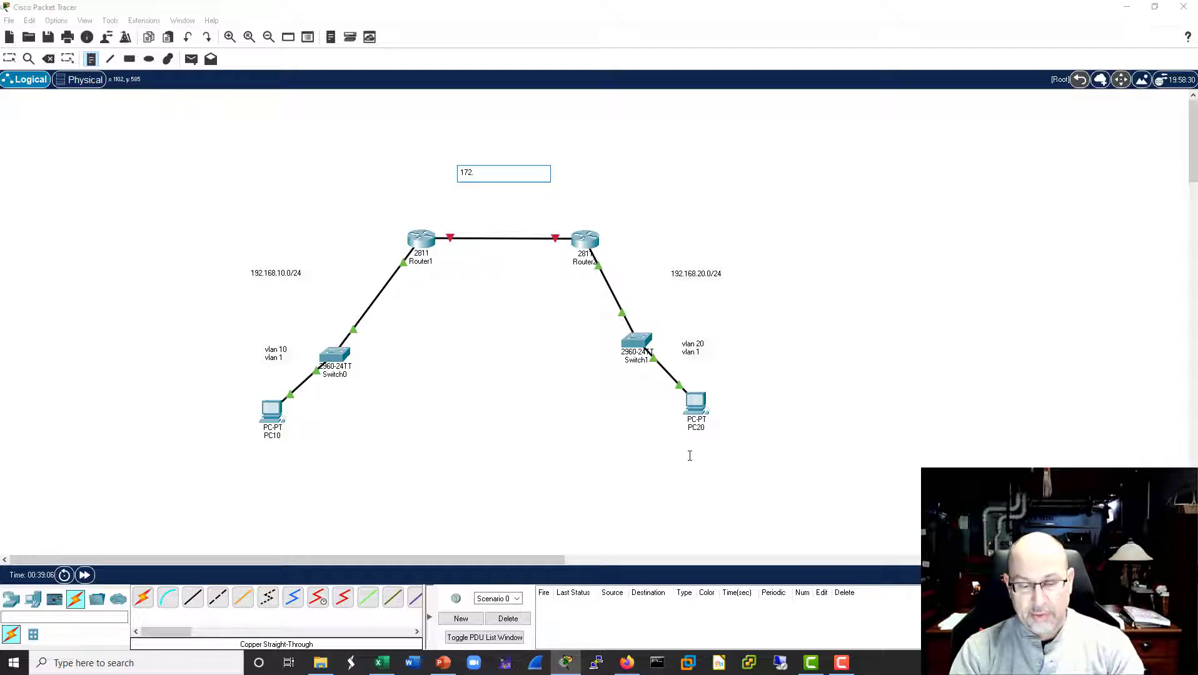
pyautogui.write('.1')
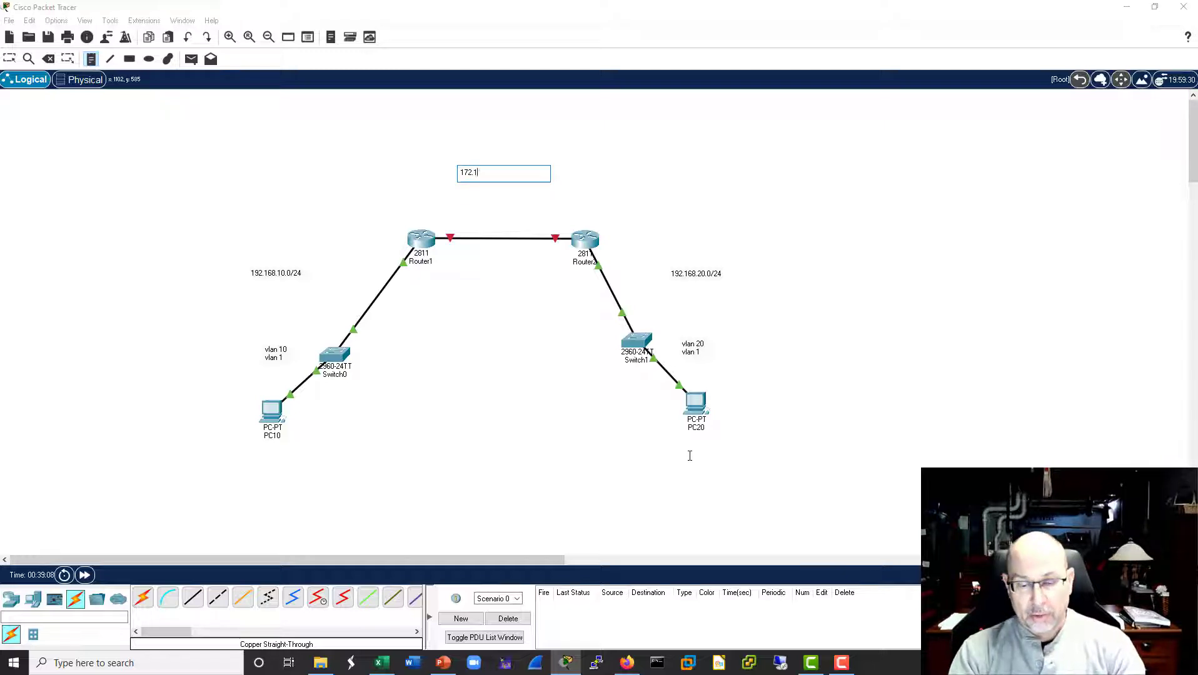
pyautogui.write('9.0.0/16')
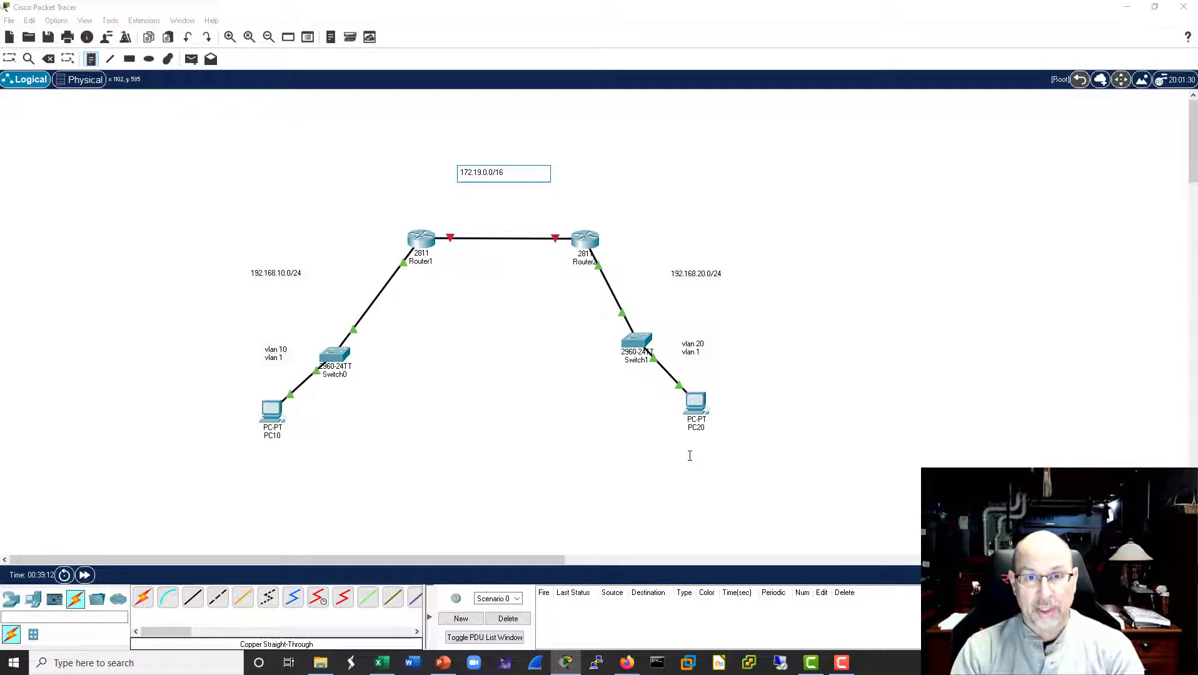
pyautogui.click(545, 312)
pyautogui.press('Escape')
# Step: Open Router1's command-line interface and enter interface configuration mode for f0/1
pyautogui.click(421, 241)
pyautogui.moveTo(611, 131); pyautogui.dragTo(913, 119)
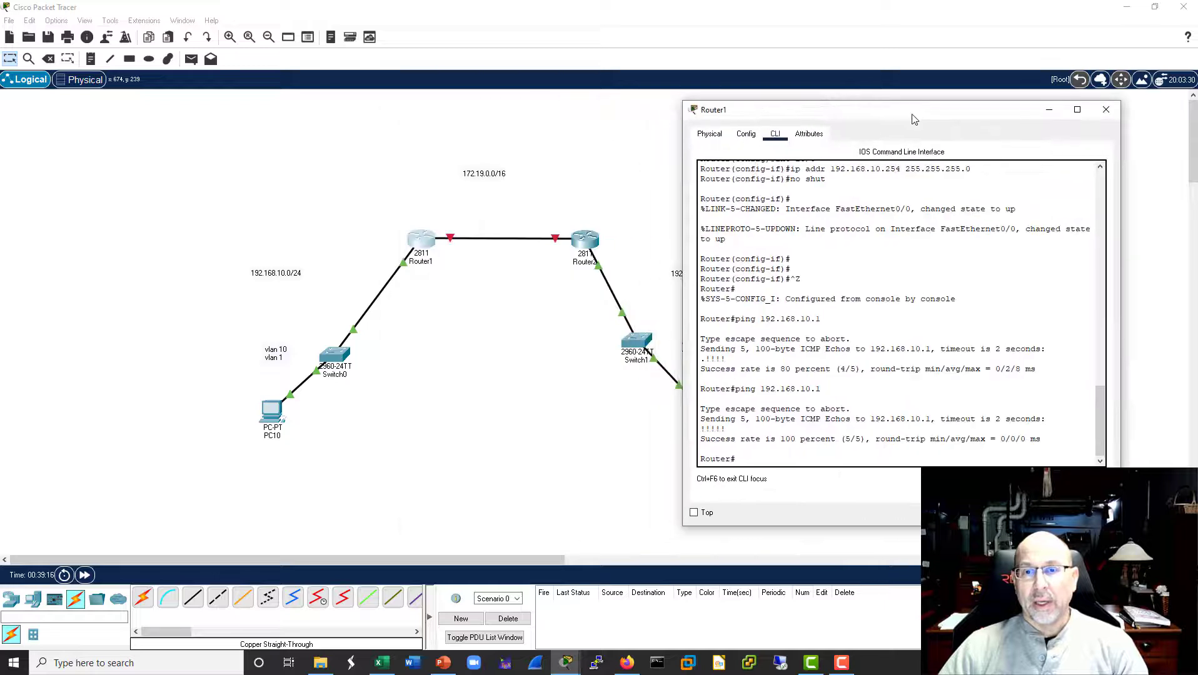
pyautogui.write('conf t')
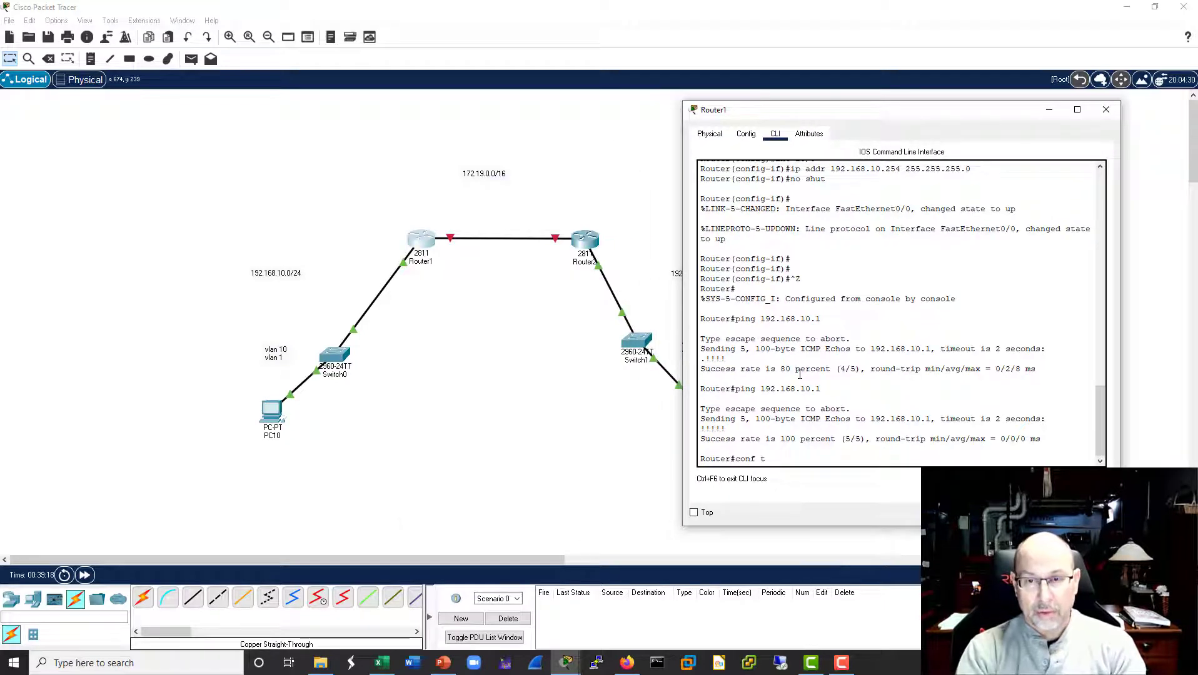
pyautogui.press('Return')
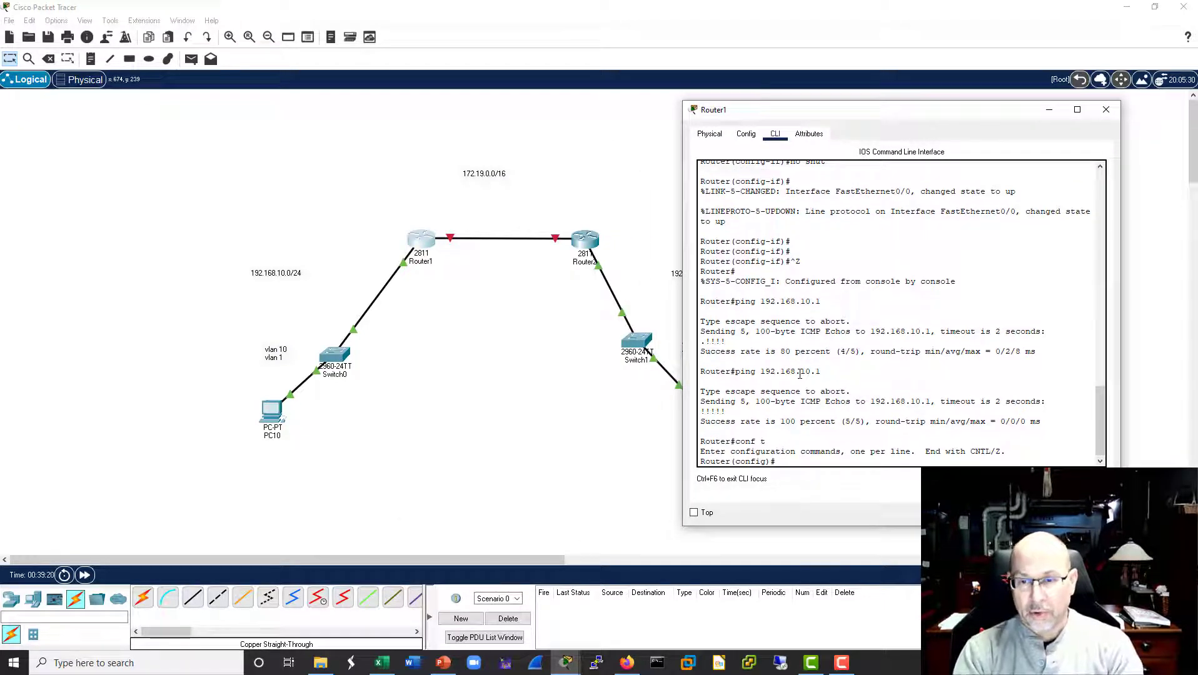
pyautogui.write('int f0/1')
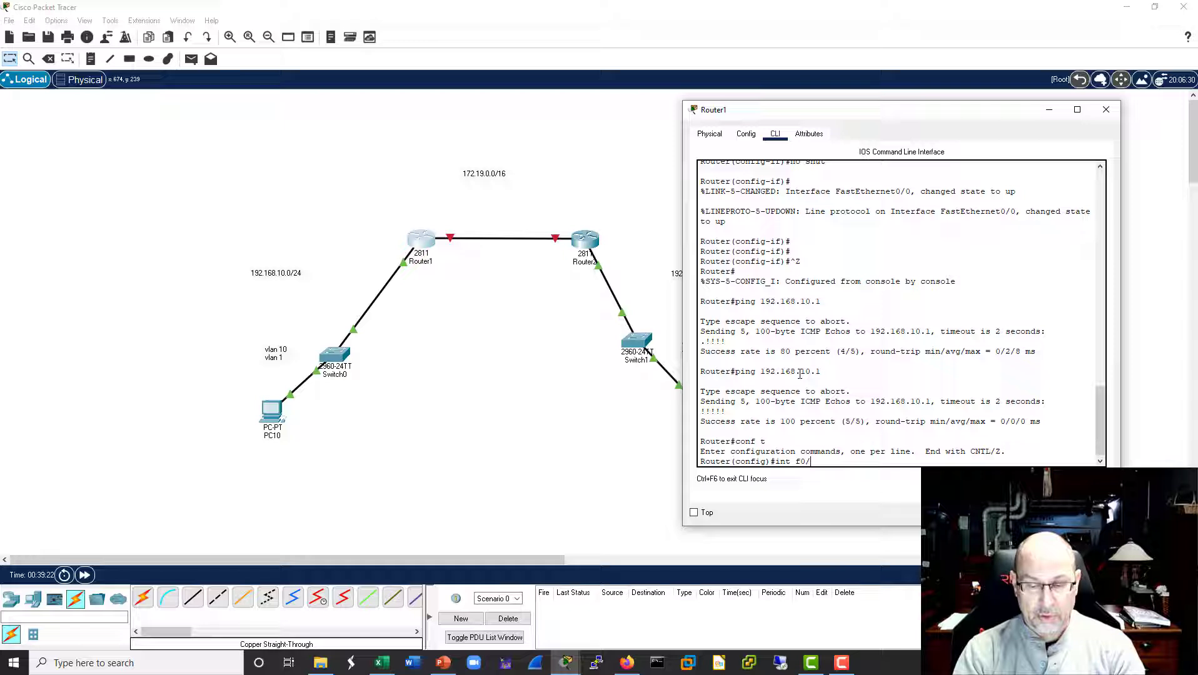
pyautogui.press('Return')
# Step: Assign IP address 172.19.0.253 with mask 255.255.0.0 to Router1's interface f0/1 and enable it with no shut
pyautogui.write('no shut')
pyautogui.press('Up')
pyautogui.press('BackSpace')
pyautogui.press('BackSpace')
pyautogui.press('BackSpace')
pyautogui.press('BackSpace')
pyautogui.press('BackSpace')
pyautogui.press('BackSpace')
pyautogui.press('BackSpace')
pyautogui.press('BackSpace')
pyautogui.press('BackSpace')
pyautogui.press('BackSpace')
pyautogui.press('BackSpace')
pyautogui.press('BackSpace')
pyautogui.press('BackSpace')
pyautogui.press('BackSpace')
pyautogui.press('BackSpace')
pyautogui.press('BackSpace')
pyautogui.press('BackSpace')
pyautogui.press('BackSpace')
pyautogui.press('BackSpace')
pyautogui.press('BackSpace')
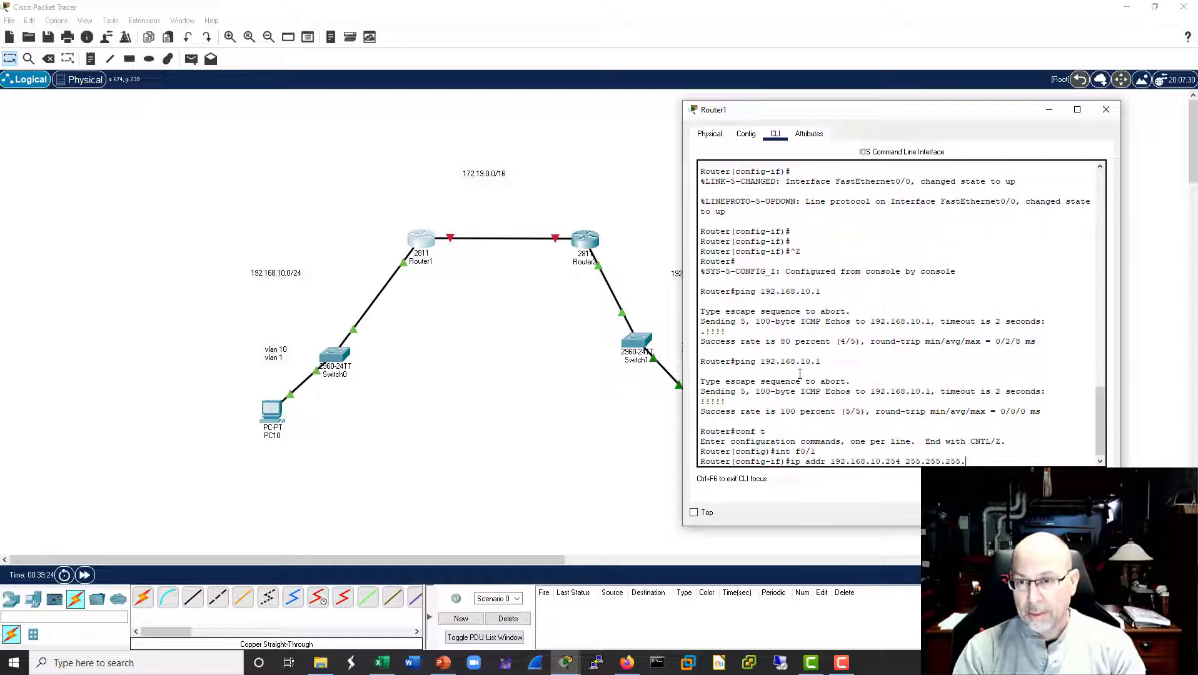
pyautogui.press('BackSpace')
pyautogui.press('BackSpace')
pyautogui.press('BackSpace')
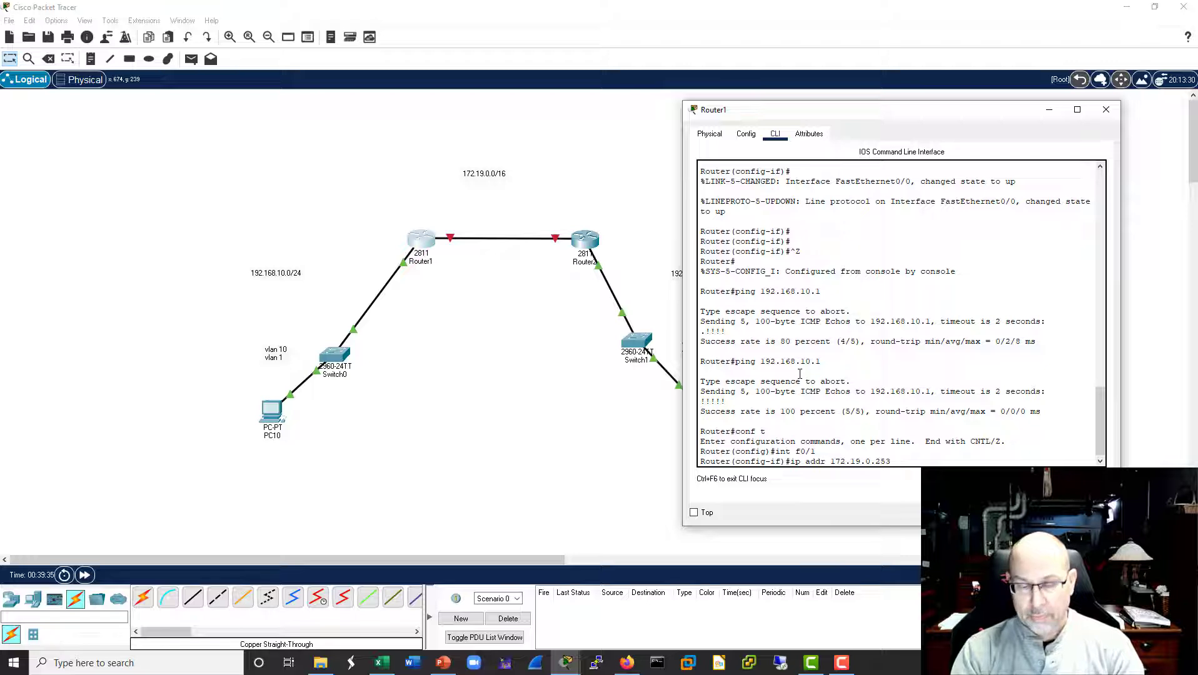
pyautogui.write('55.255.0.0')
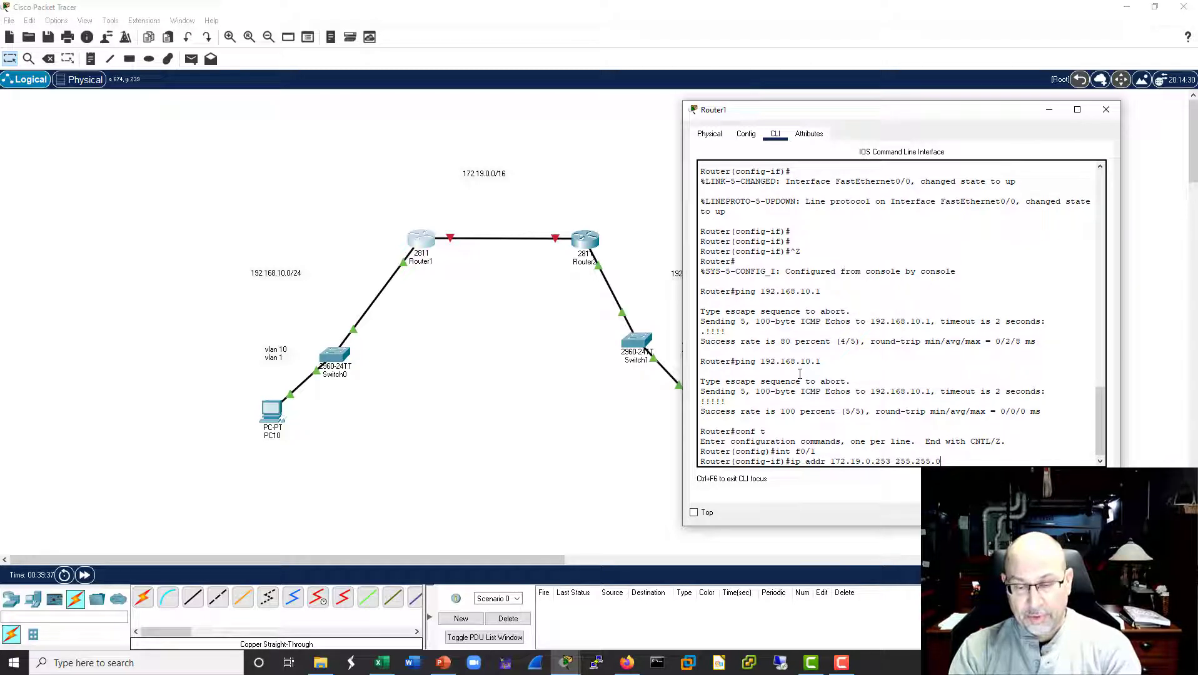
pyautogui.press('Return')
pyautogui.write('no shut')
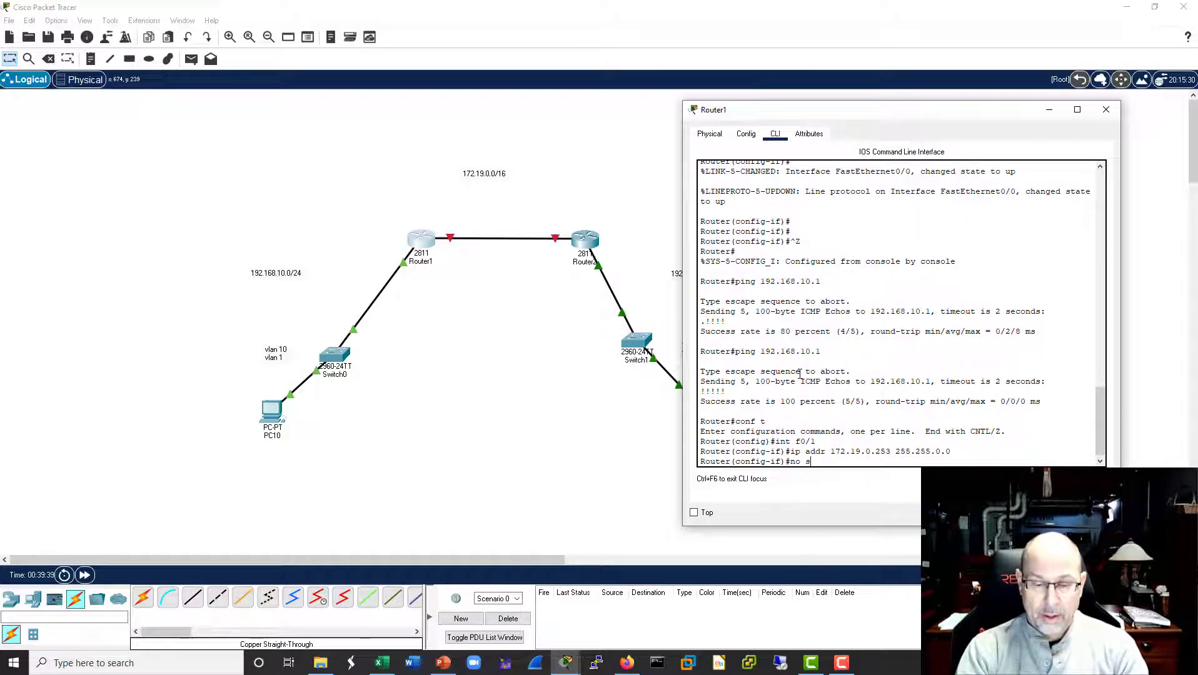
pyautogui.press('Return')
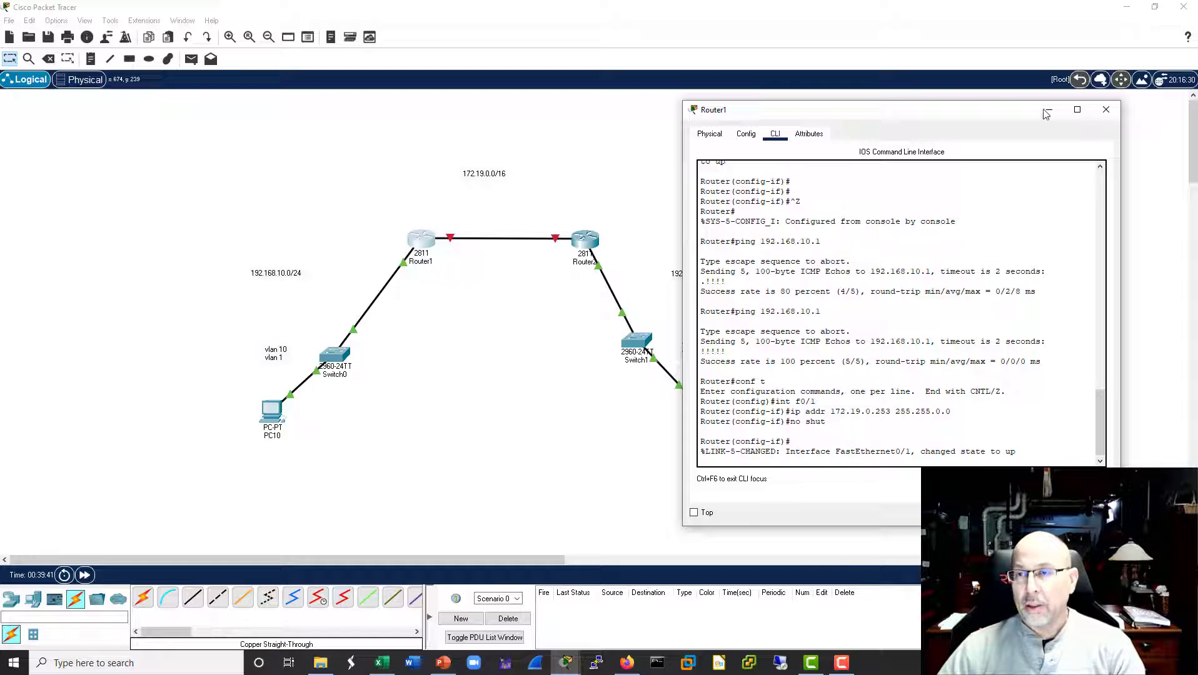
pyautogui.click(1106, 110)
pyautogui.click(585, 240)
pyautogui.moveTo(693, 121); pyautogui.dragTo(1035, 92)
pyautogui.click(428, 243)
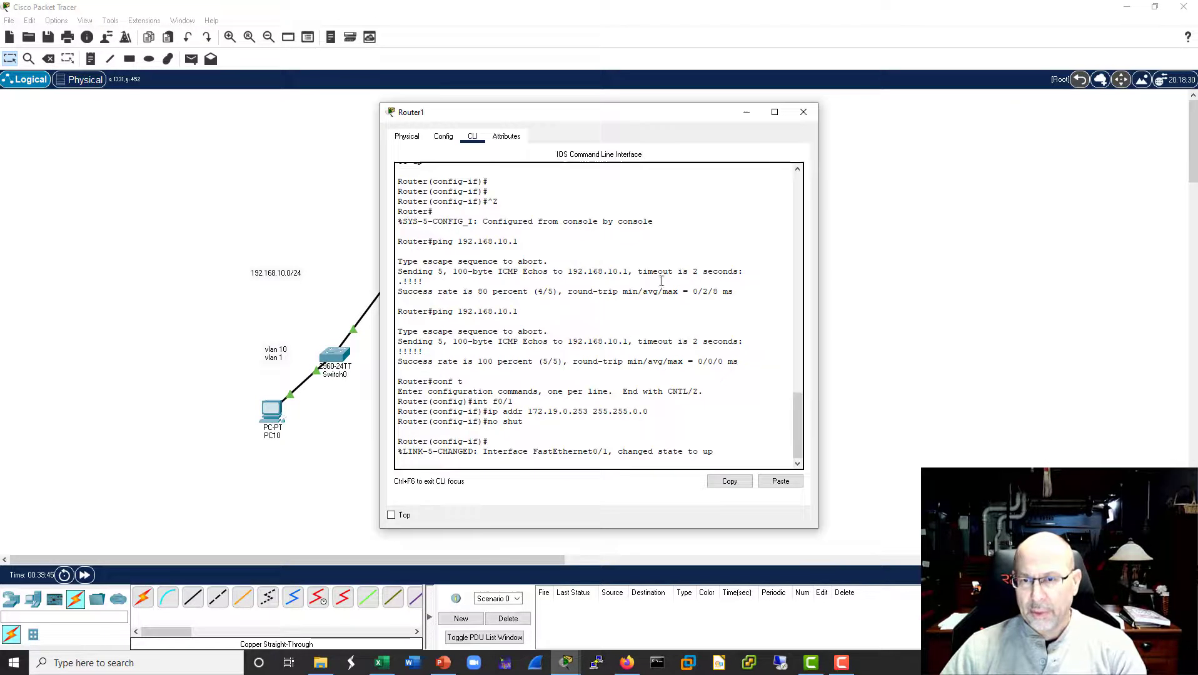
pyautogui.click(804, 112)
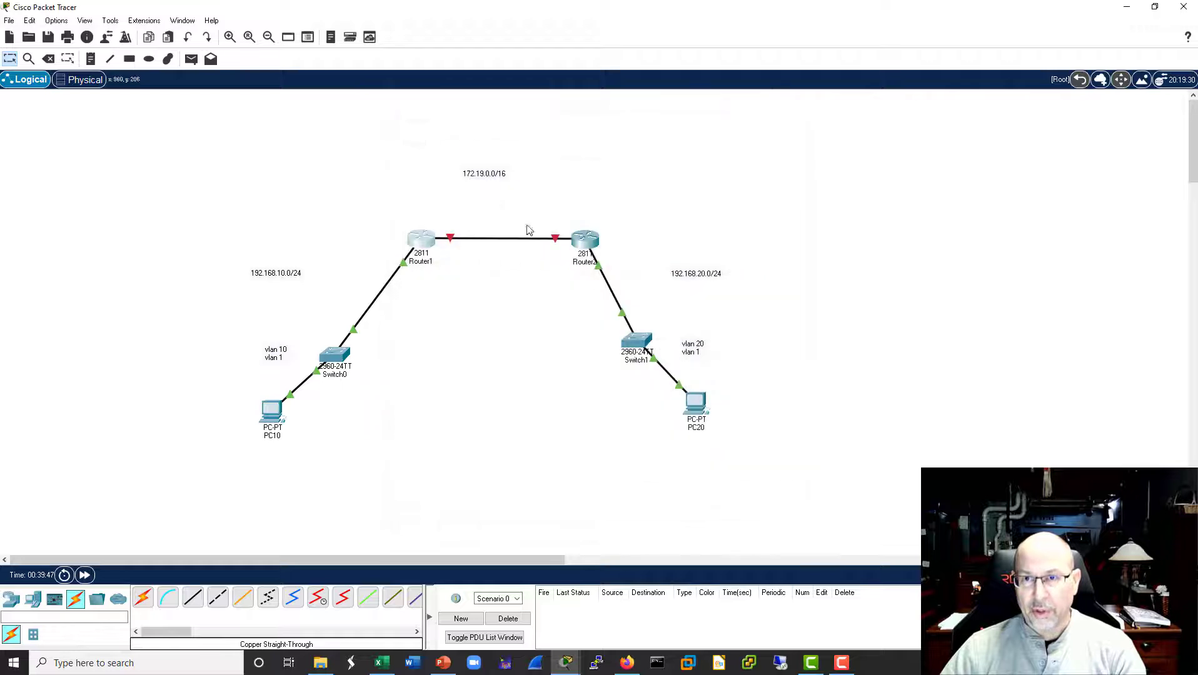
# Step: Open Router2's command-line interface and enter interface configuration mode for f0/0
pyautogui.click(586, 245)
pyautogui.moveTo(955, 82); pyautogui.dragTo(955, 80)
pyautogui.click(961, 288)
pyautogui.write('conf t')
pyautogui.press('Return')
pyautogui.write('int f0/0')
pyautogui.press('Return')
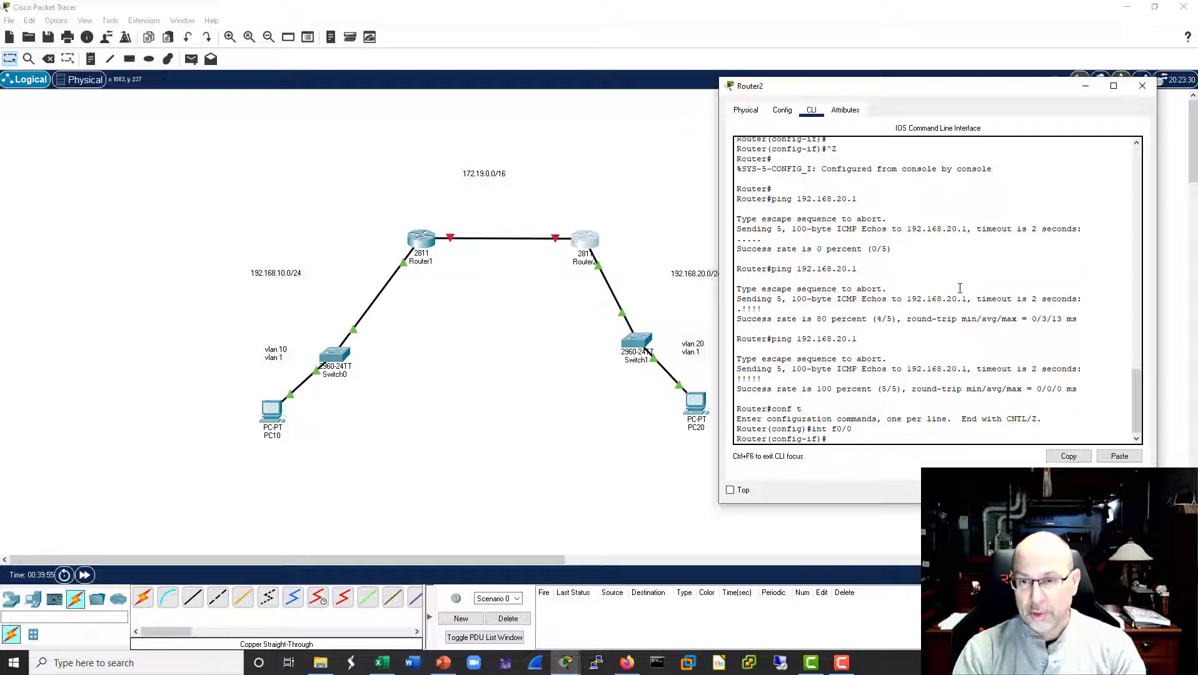
# Step: Assign IP address 172.19.0.254 with mask 255.255.0.0 to Router2's interface f0/0
pyautogui.write('ip addr')
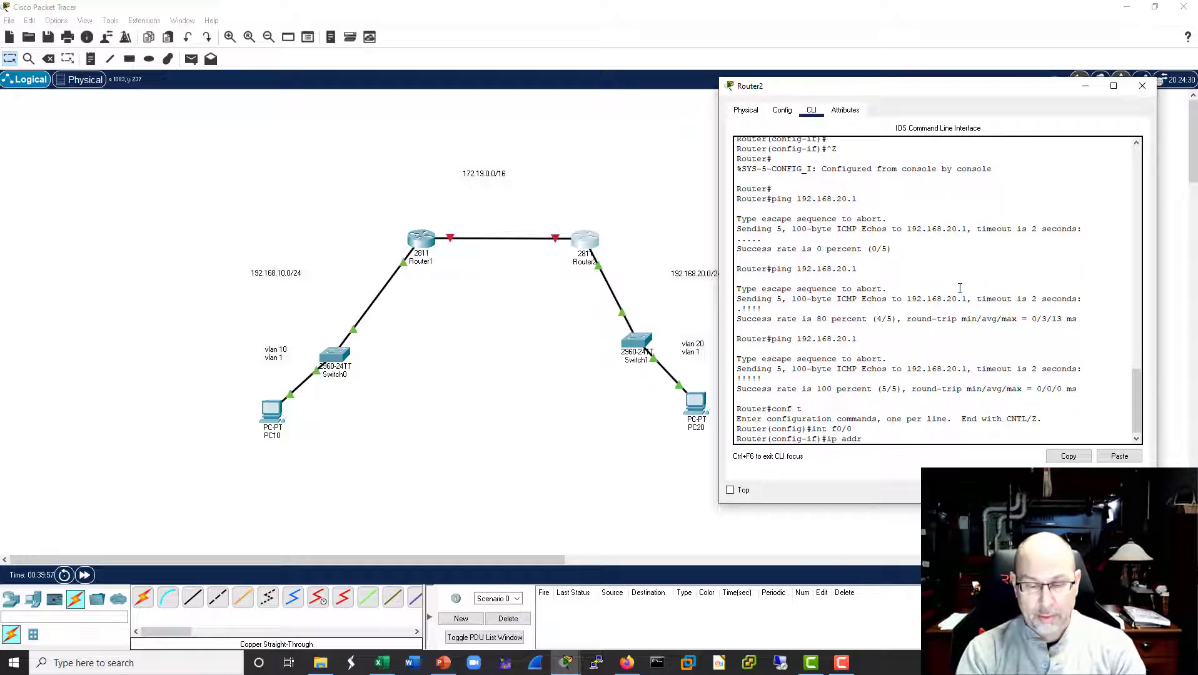
pyautogui.write(' 172.19.0.2')
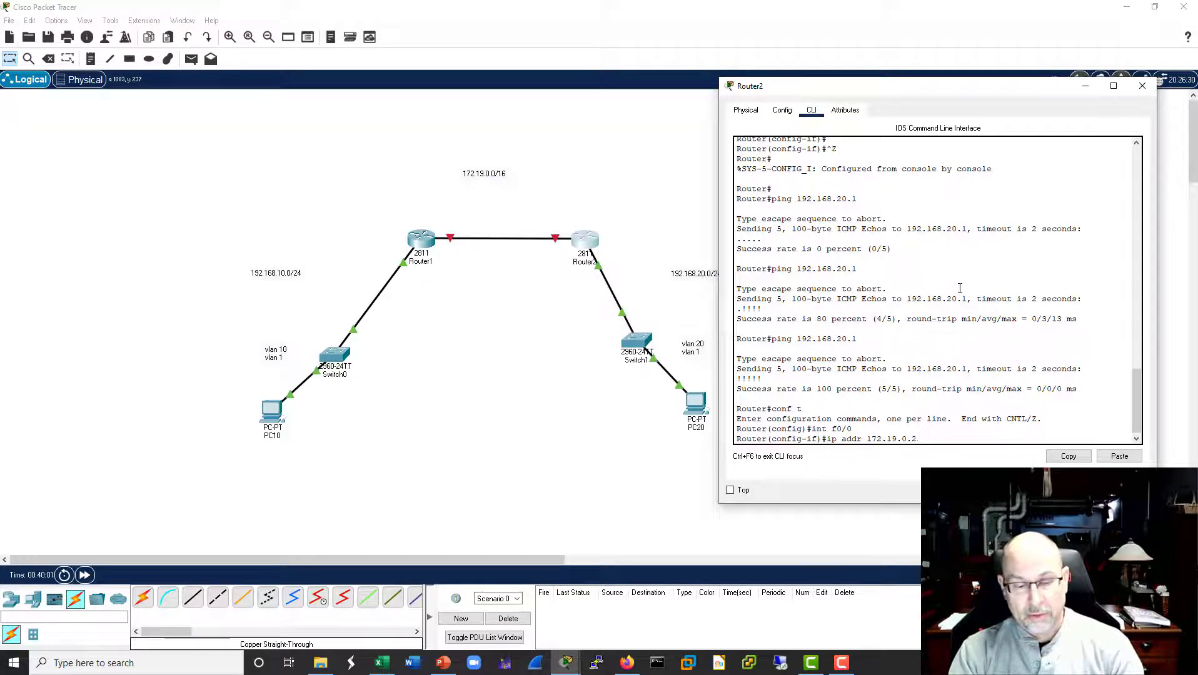
pyautogui.write('54 255.2565.')
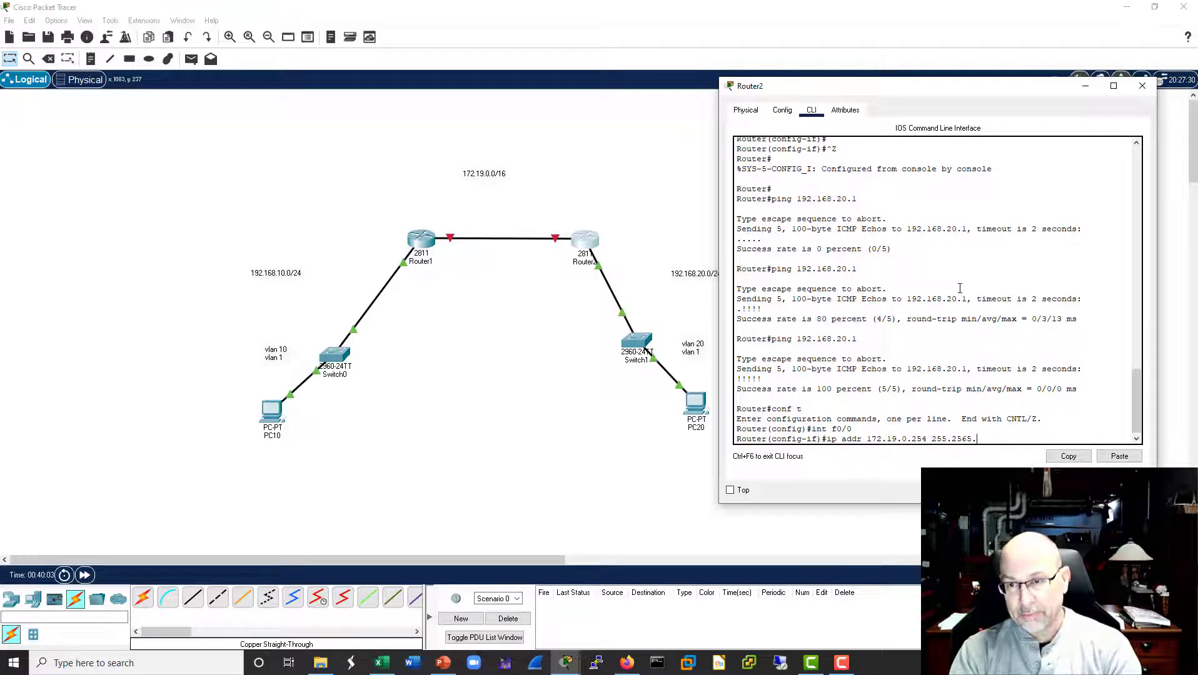
pyautogui.press('BackSpace')
pyautogui.press('BackSpace')
pyautogui.press('BackSpace')
pyautogui.write('5.0.0')
pyautogui.press('Return')
# Step: Enable Router2's interface f0/0 with no shut and return to privileged mode
pyautogui.write('no s')
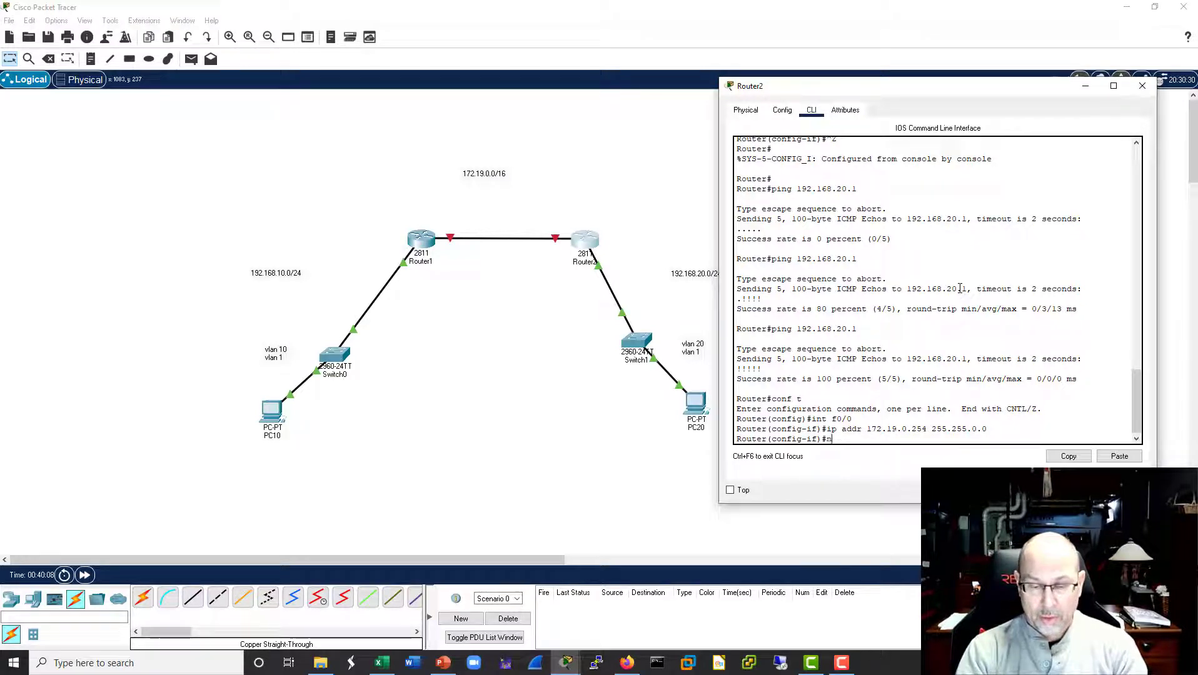
pyautogui.write('hut')
pyautogui.press('Return')
pyautogui.press('Return')
pyautogui.press('Return')
pyautogui.press('Return')
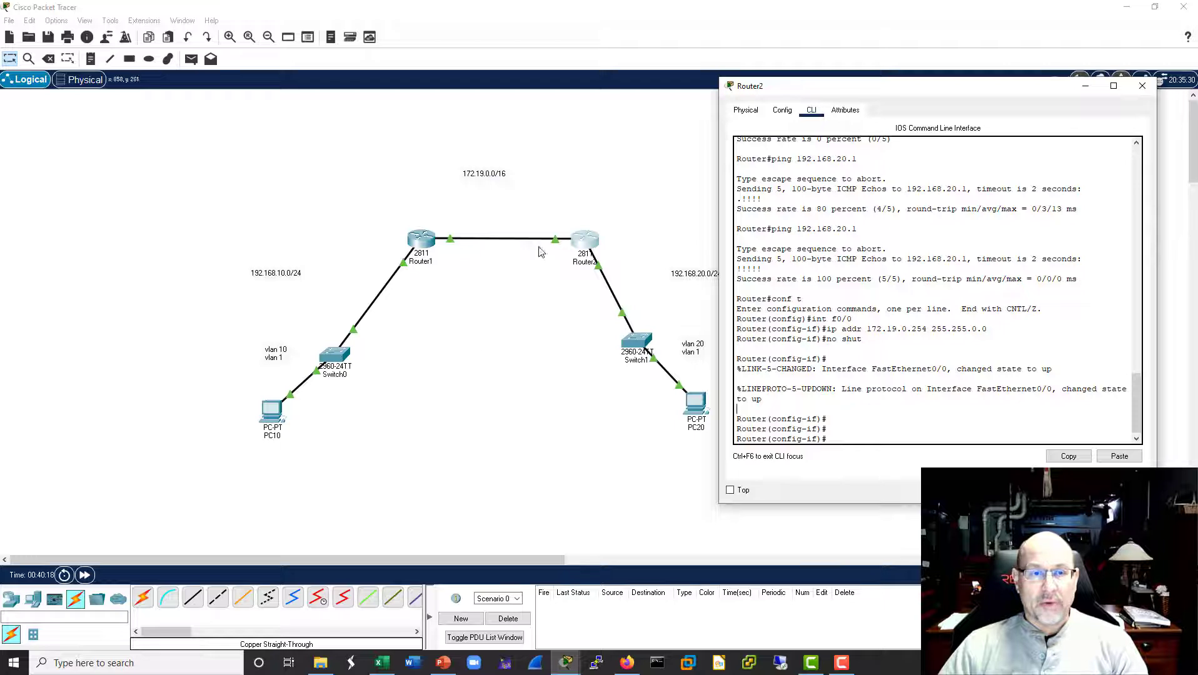
pyautogui.hotkey('ctrl', 'z')
pyautogui.press('Return')
pyautogui.press('Return')
pyautogui.press('Return')
pyautogui.press('Return')
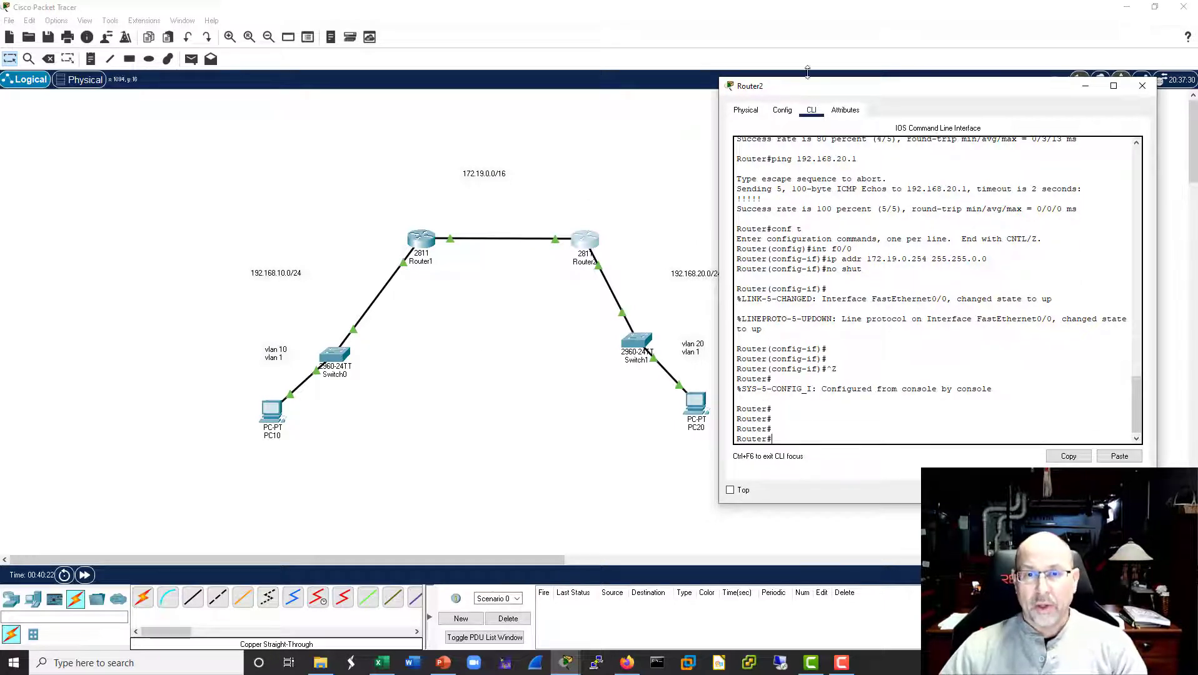
# Step: Enter global configuration mode on Router2 and set its hostname to R2
pyautogui.moveTo(944, 93); pyautogui.dragTo(990, 82)
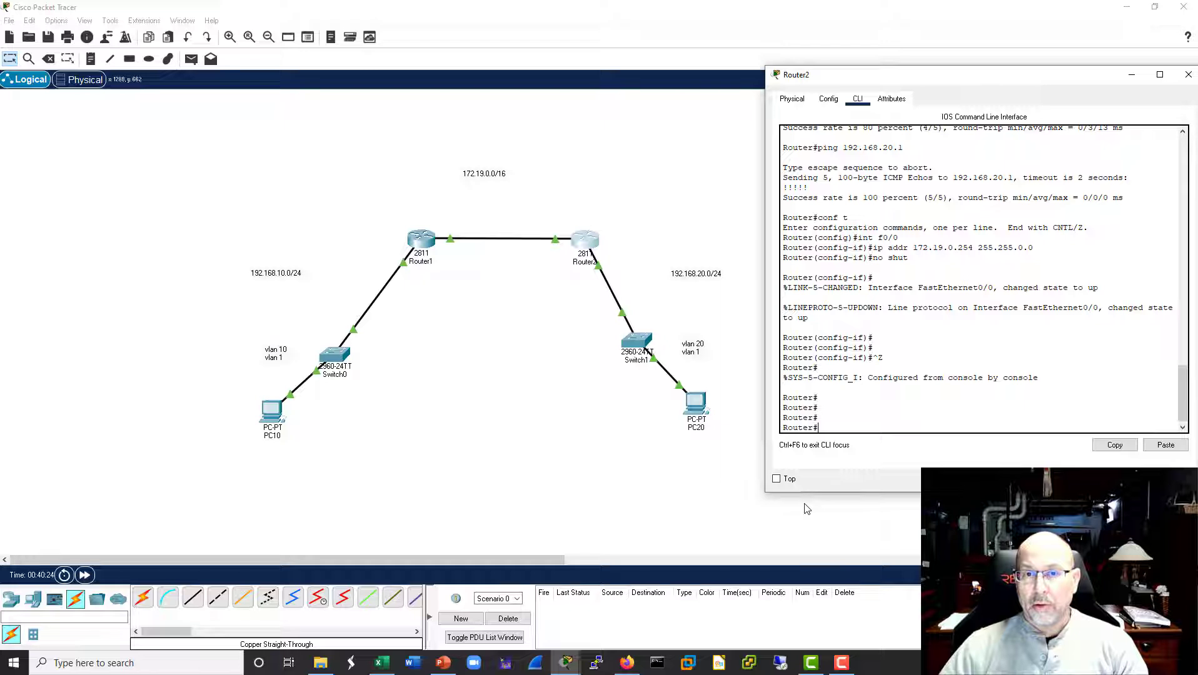
pyautogui.write('conf t')
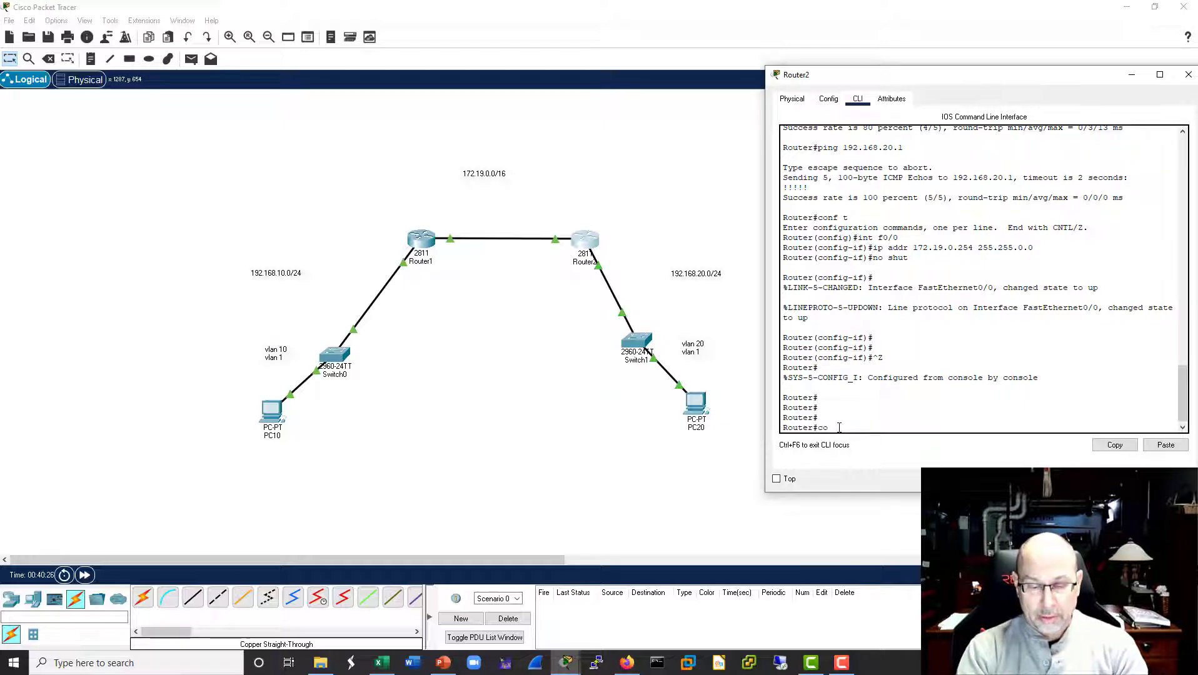
pyautogui.press('Return')
pyautogui.write('hostn')
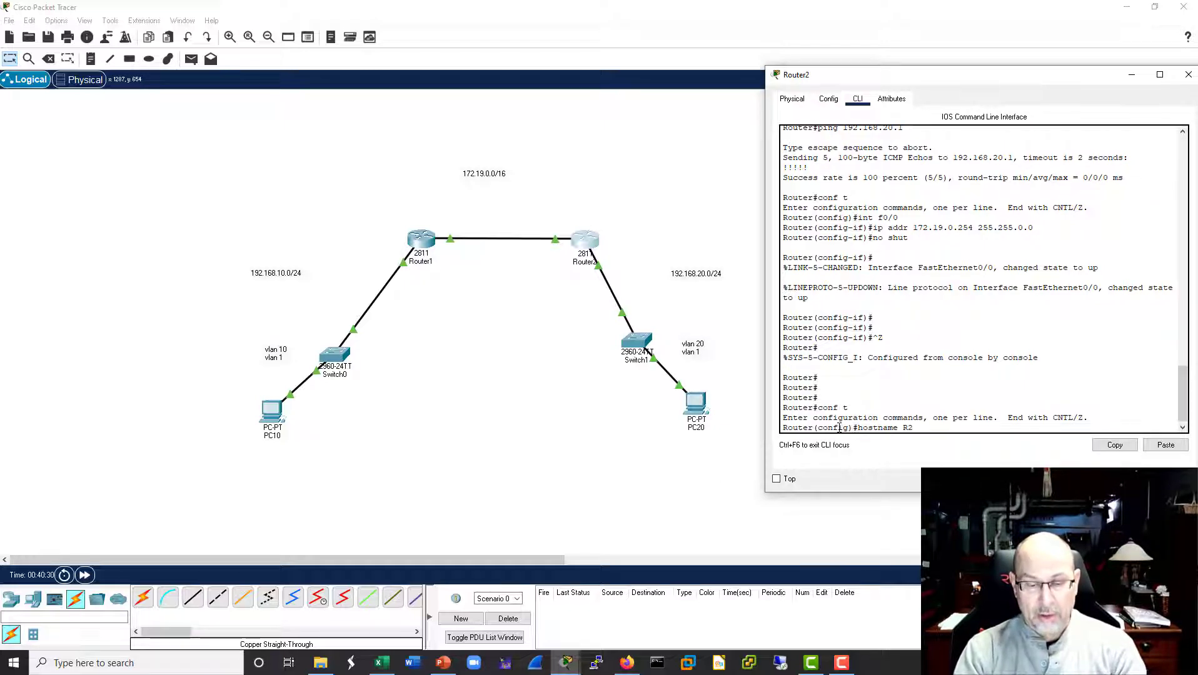
pyautogui.write('ame R2')
pyautogui.press('Return')
pyautogui.press('Return')
pyautogui.press('Return')
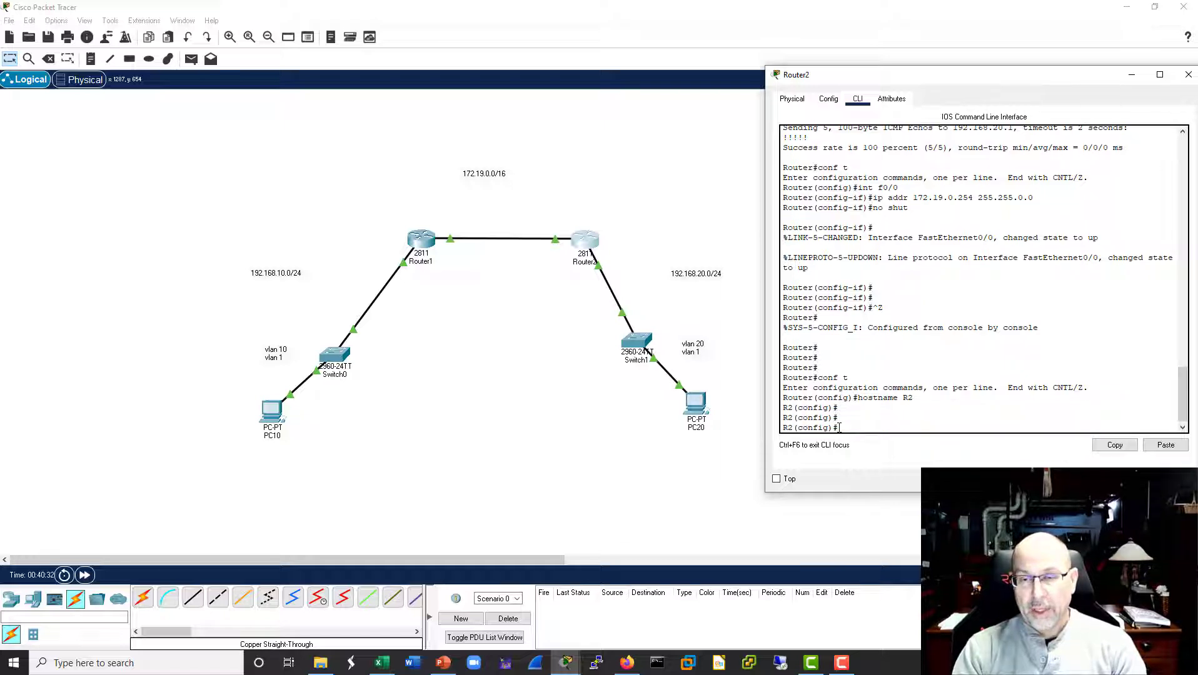
# Step: Leave configuration mode on R2 and display its routing table with sh ip route
pyautogui.hotkey('ctrl', 'z')
pyautogui.write('sh ip r')
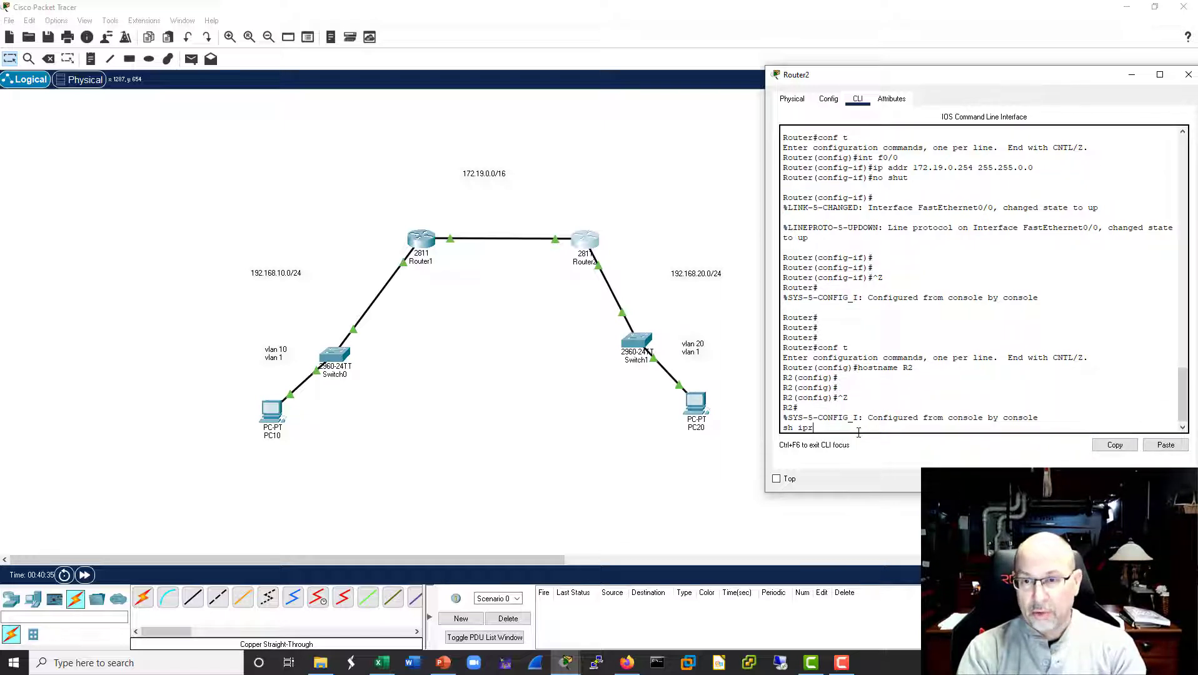
pyautogui.write('oute')
pyautogui.press('Return')
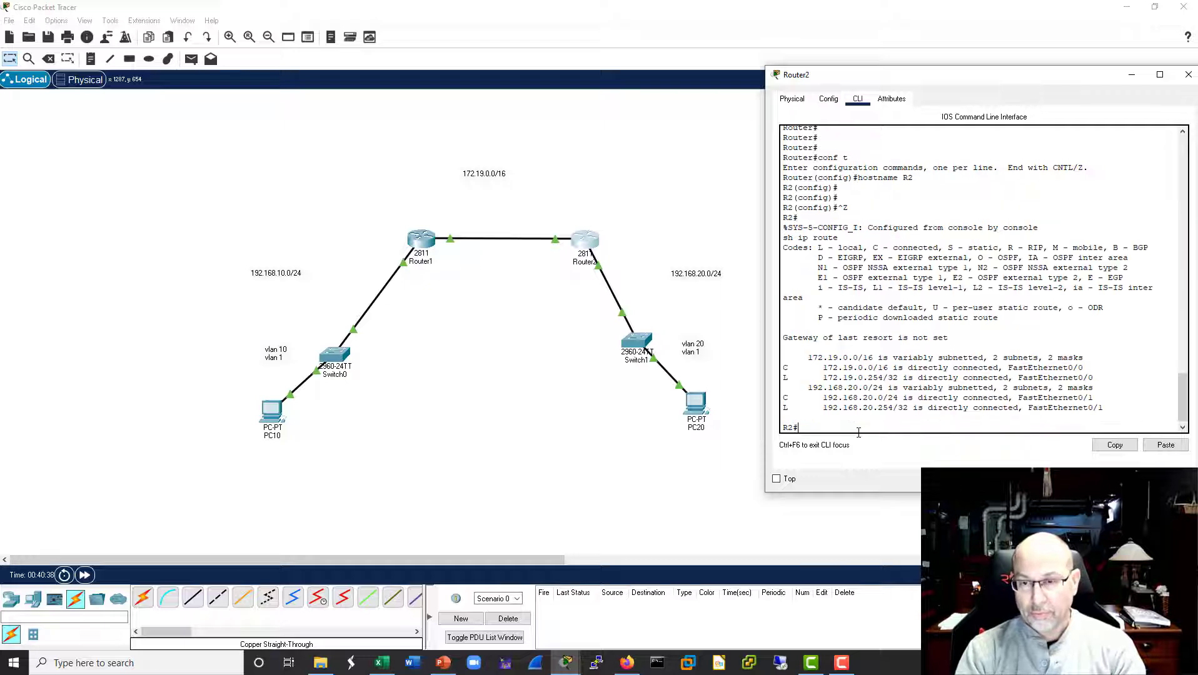
pyautogui.press('Return')
pyautogui.press('Return')
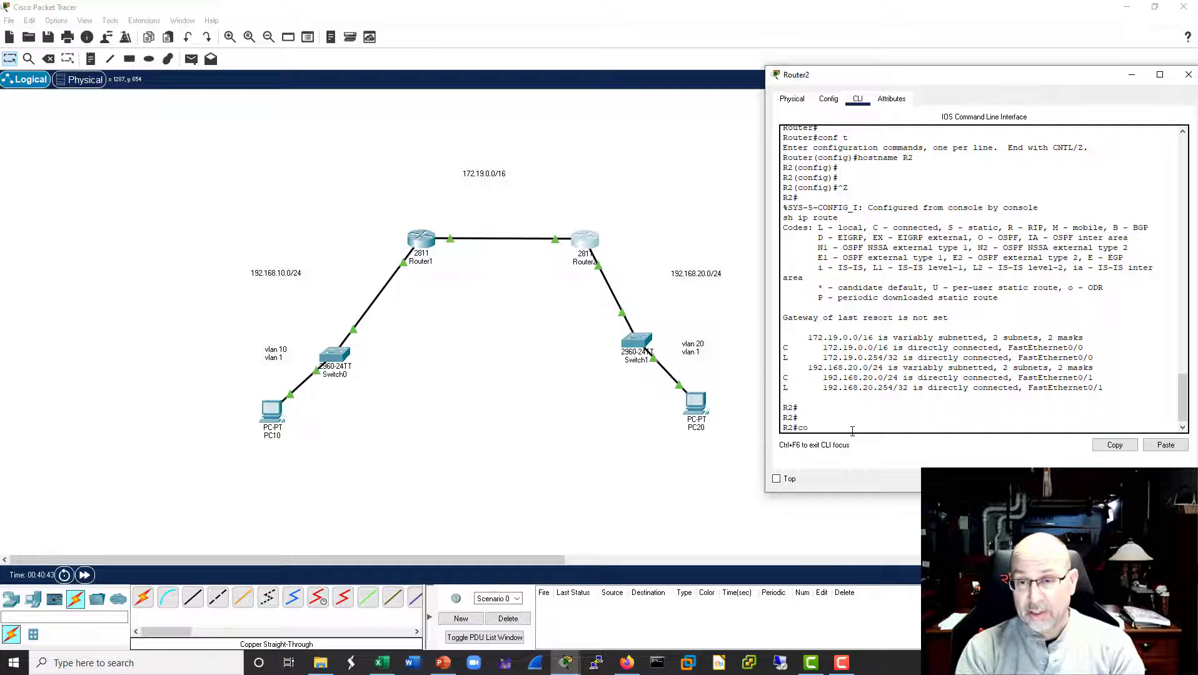
# Step: In R2's global configuration mode, begin a static ip route command for network 192.168.10.0 with mask 255.255.255.0, without a next hop yet
pyautogui.write('nf t')
pyautogui.press('Return')
pyautogui.write('ip route 192')
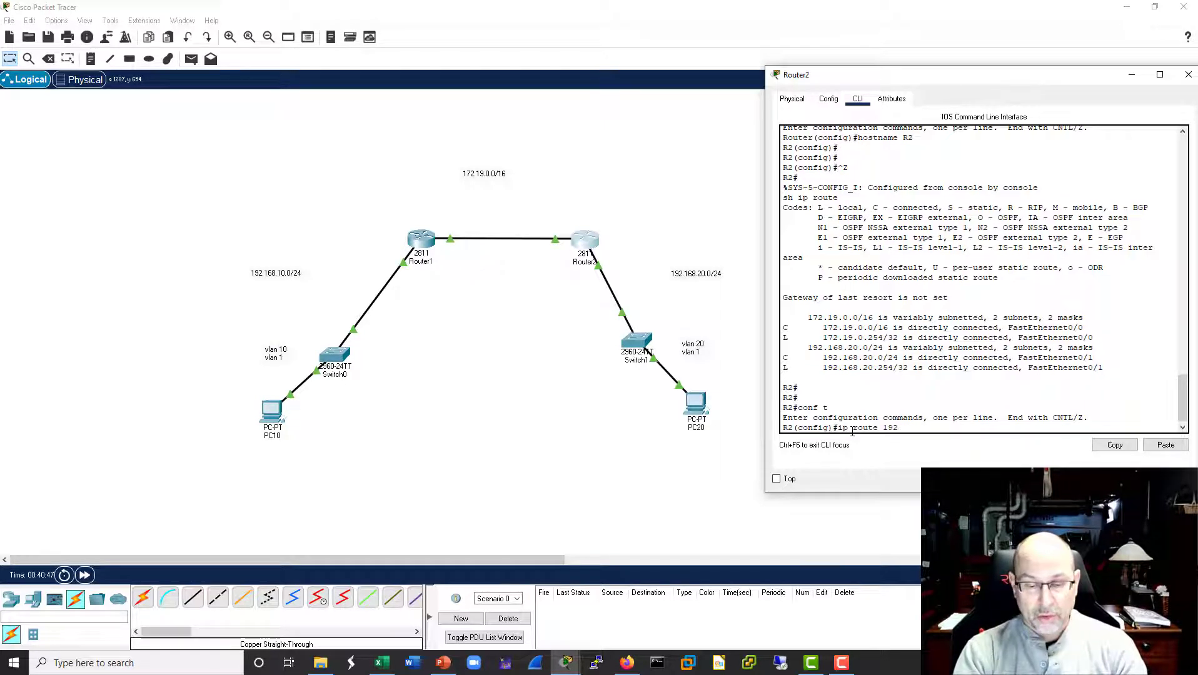
pyautogui.write('.169')
pyautogui.press('BackSpace')
pyautogui.write('8')
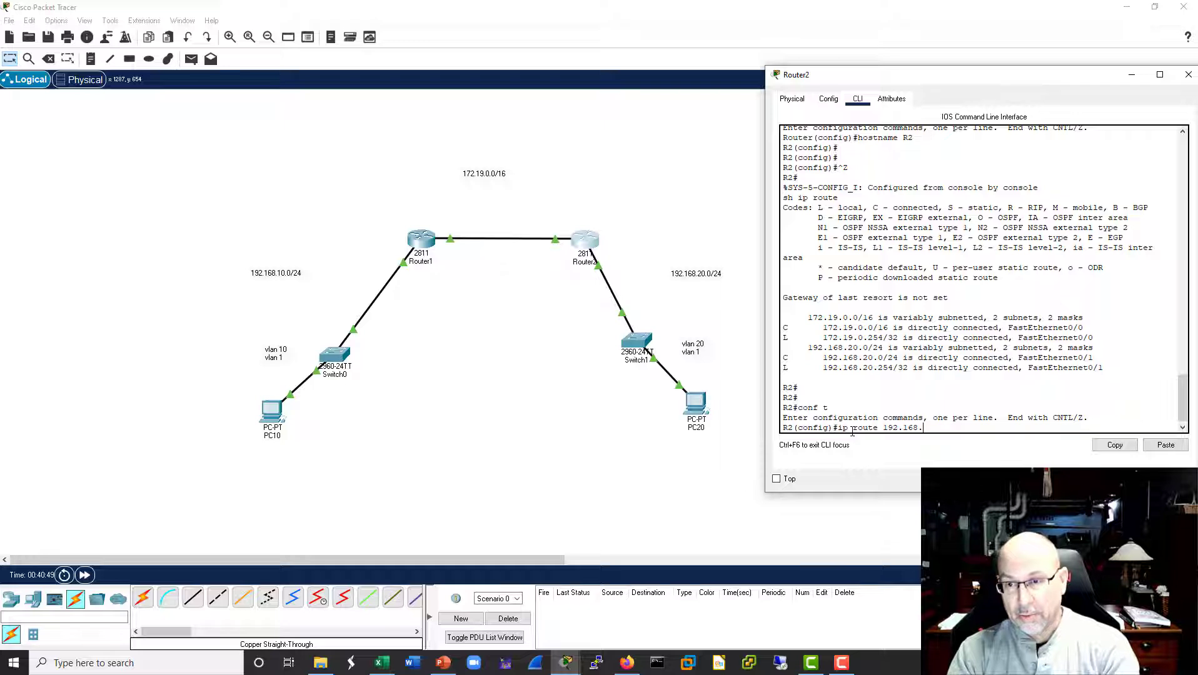
pyautogui.write('.10.0')
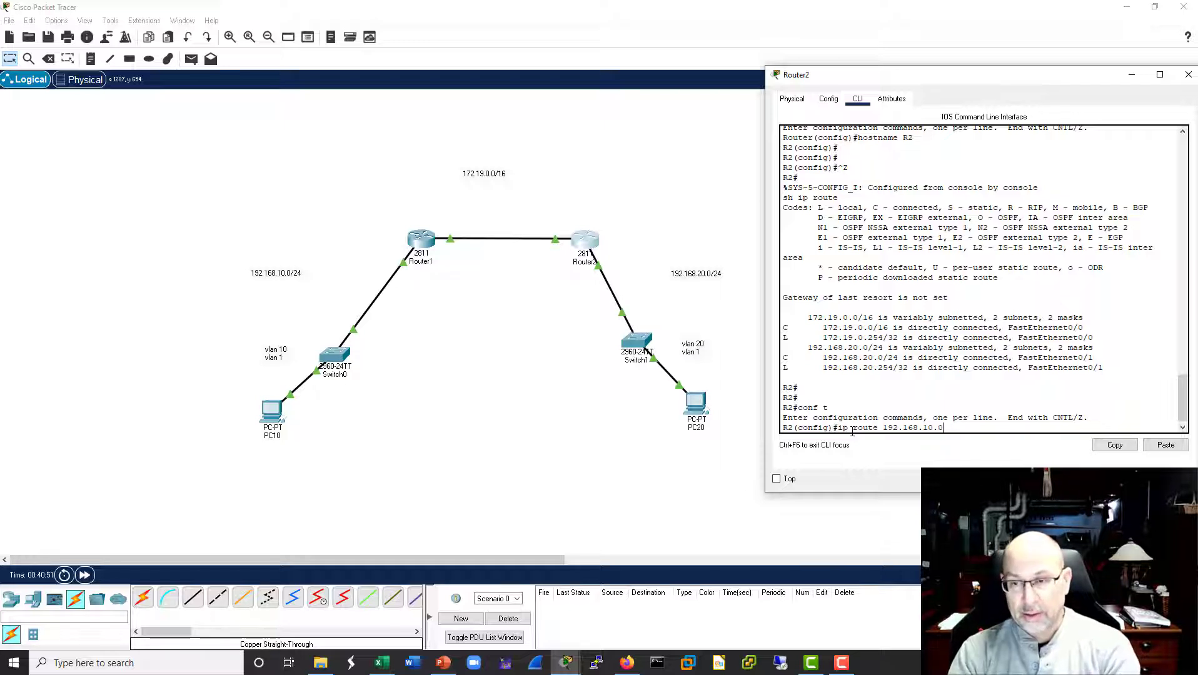
pyautogui.write(' 255.255.2')
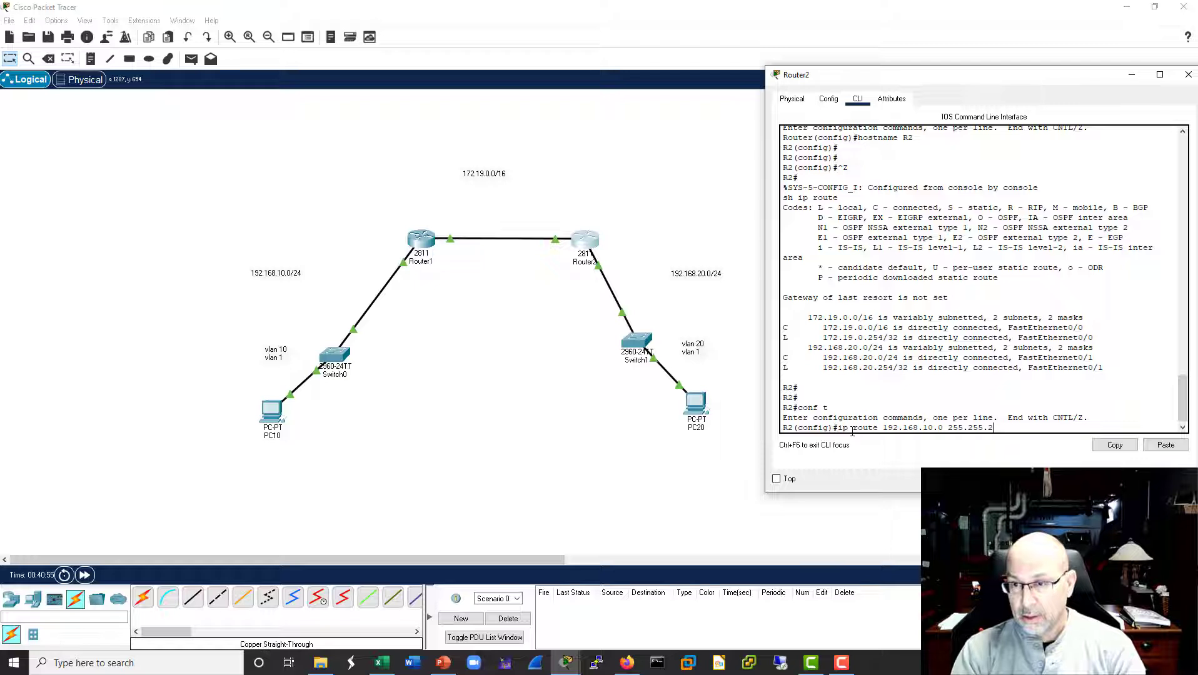
pyautogui.write('55.0')
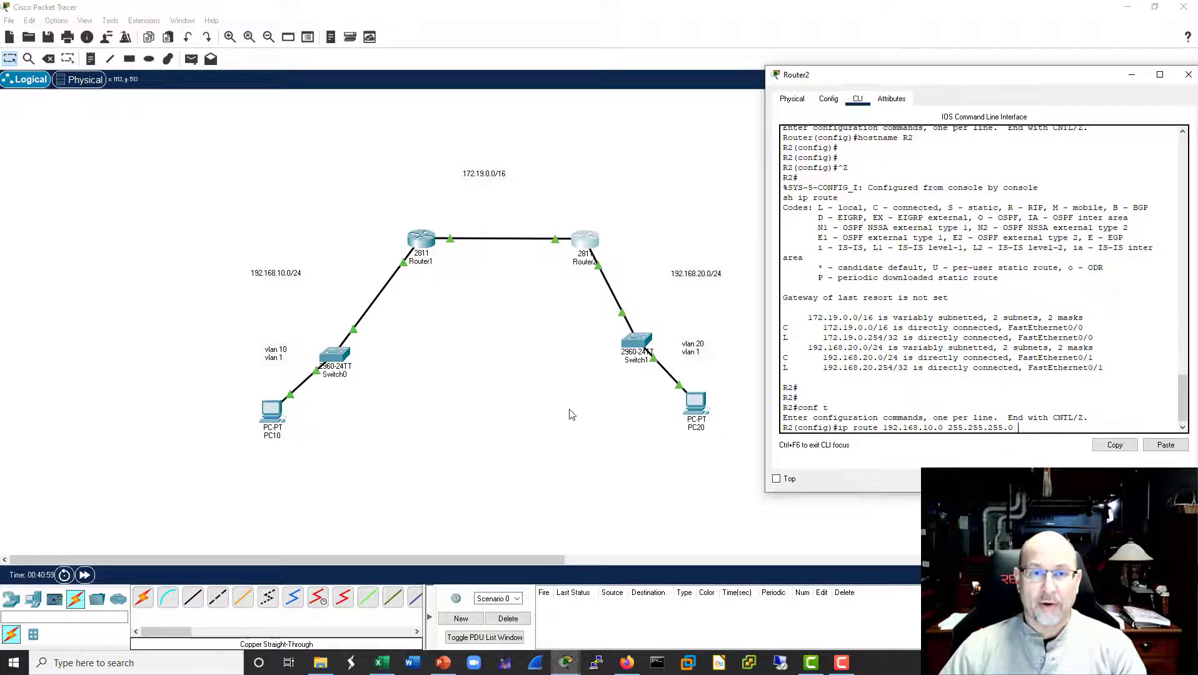
# Step: Label the two ends of the router link with the notes "253" at Router1 and "254" at Router2
pyautogui.click(94, 65)
pyautogui.click(443, 217)
pyautogui.write('253')
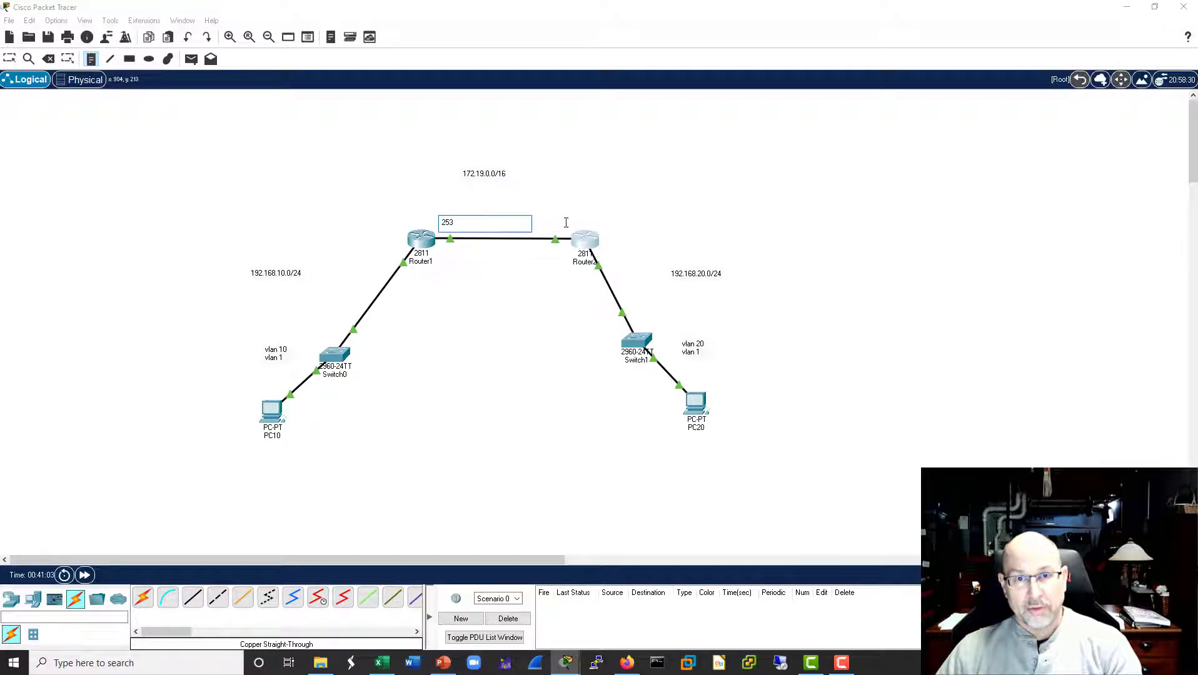
pyautogui.click(551, 222)
pyautogui.write('254')
pyautogui.click(704, 216)
pyautogui.click(576, 242)
pyautogui.press('Escape')
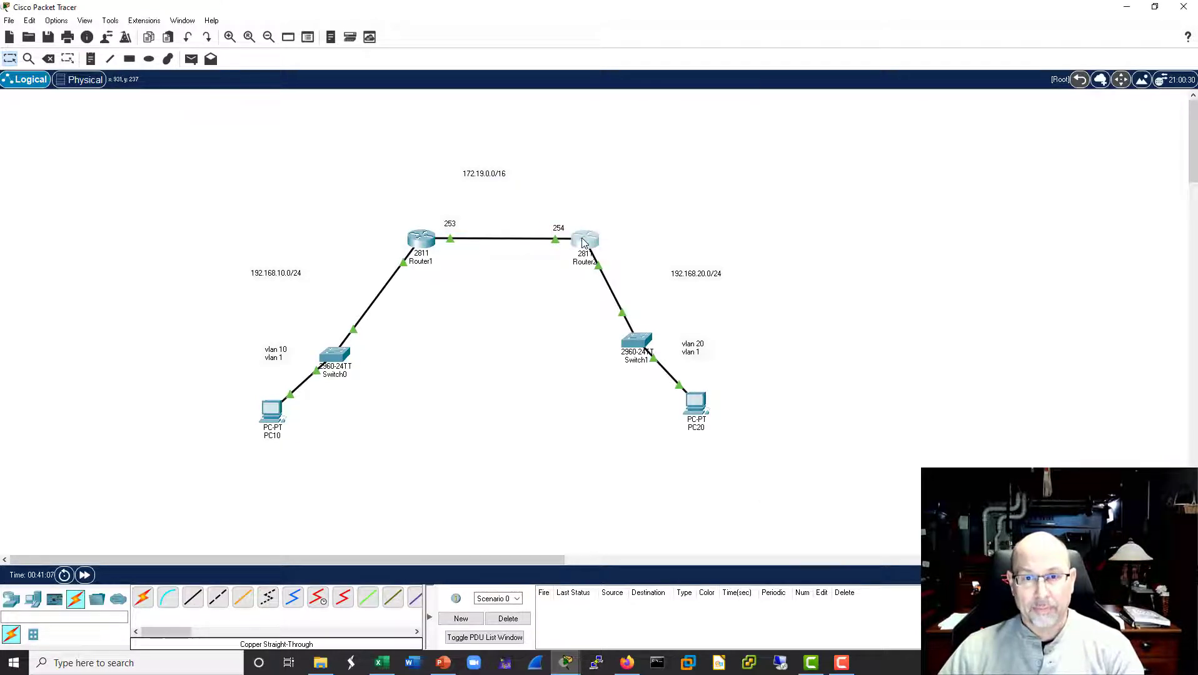
# Step: Complete R2's pending static route with next hop 172.19.0.253 and close the router's window
pyautogui.click(585, 239)
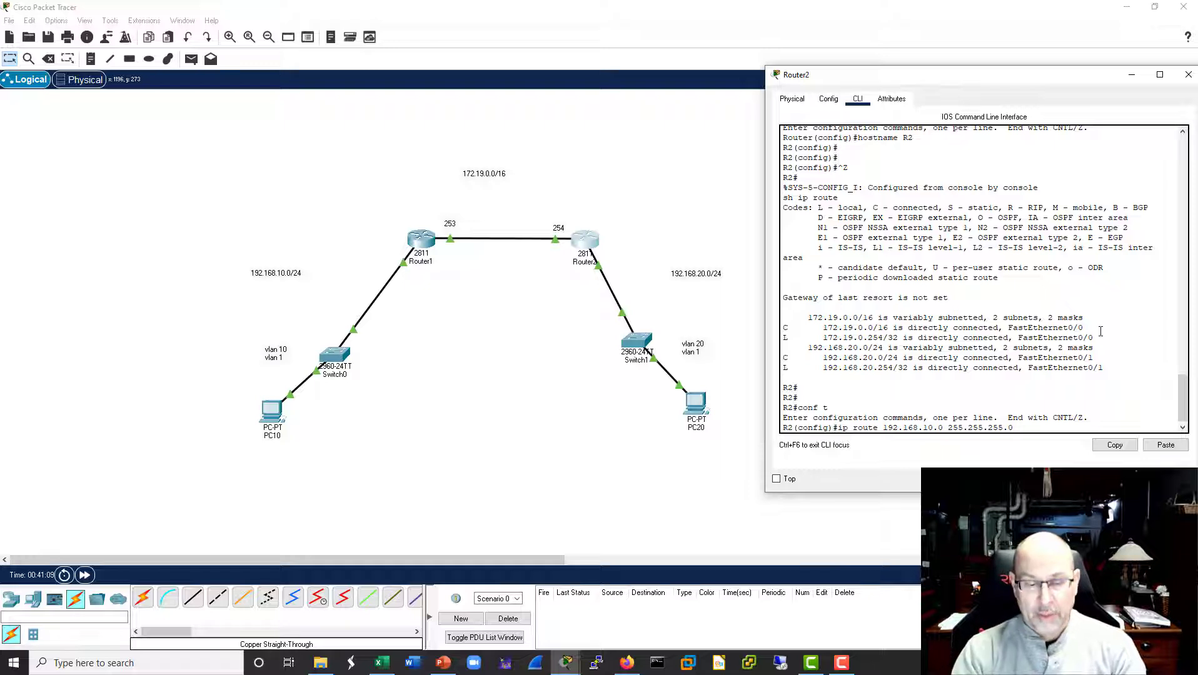
pyautogui.write('172.19.0.253')
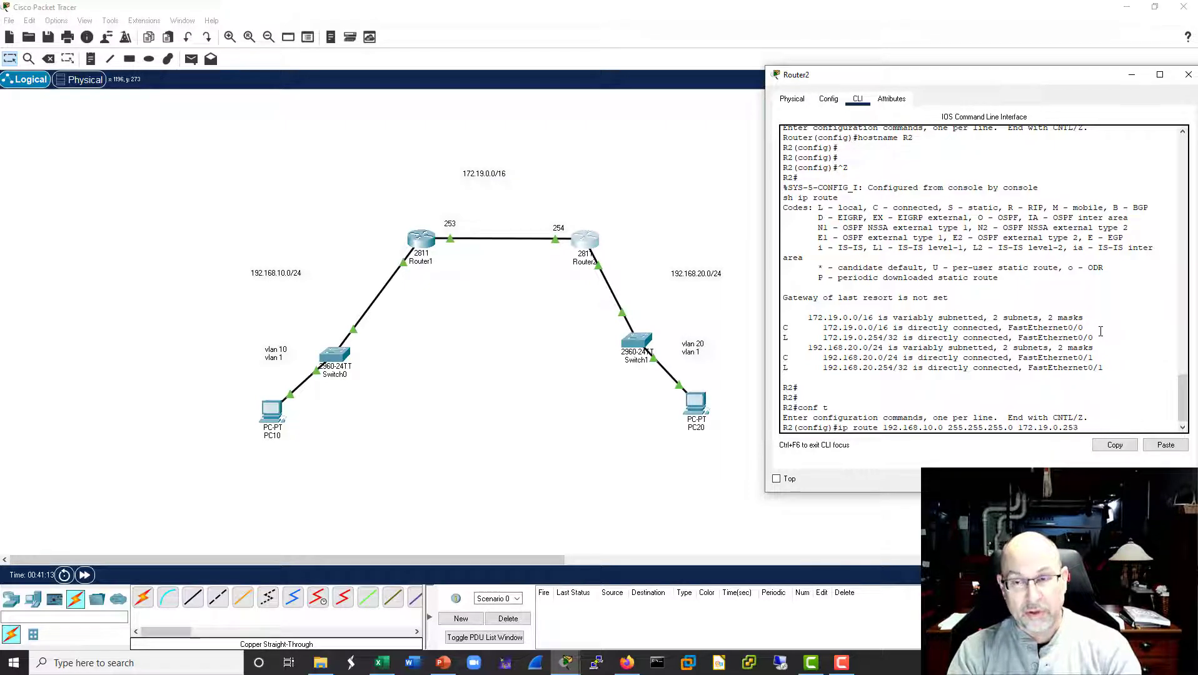
pyautogui.press('Return')
pyautogui.press('Return')
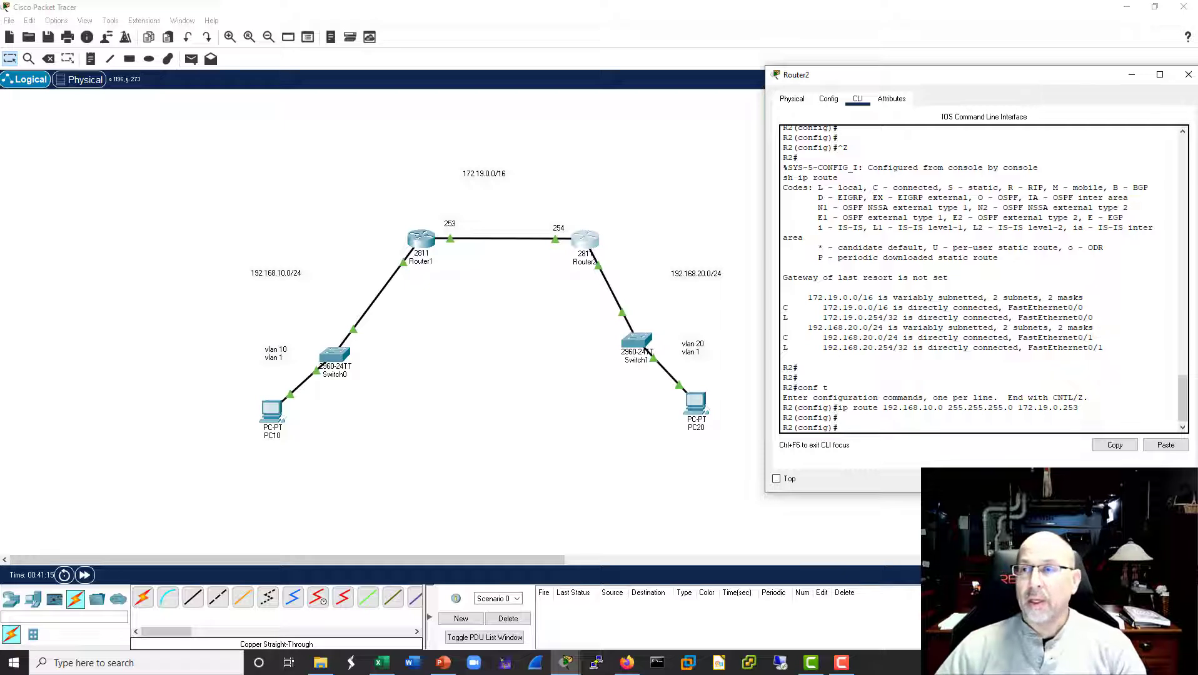
pyautogui.click(1188, 74)
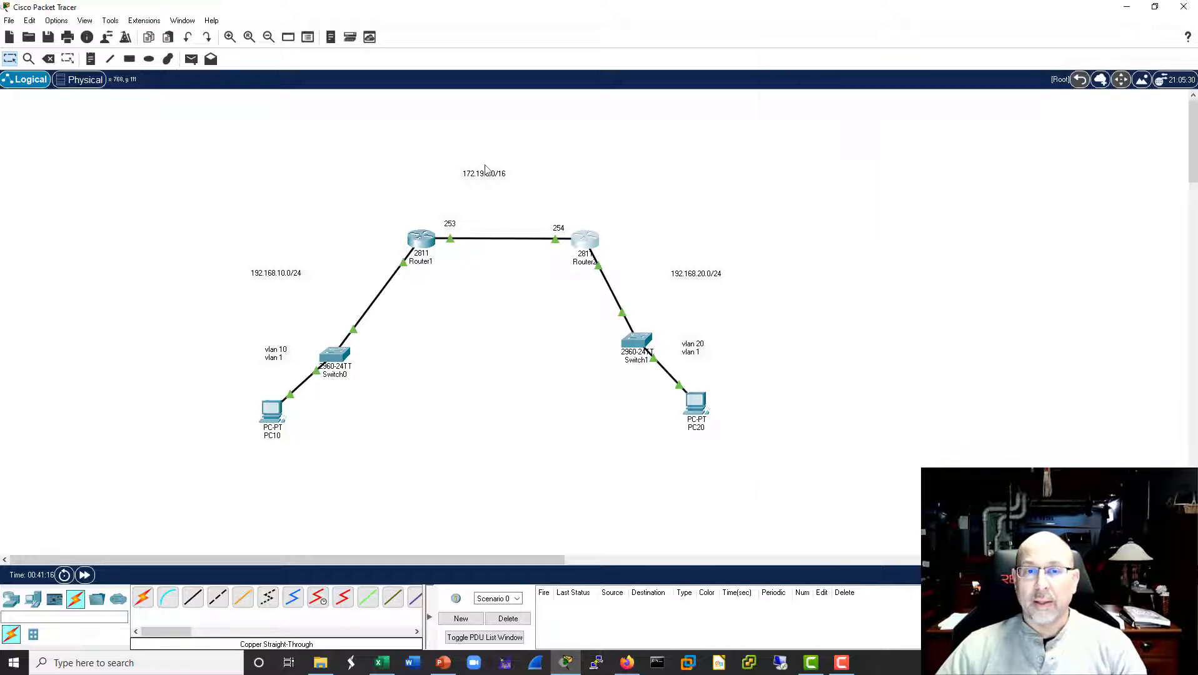
# Step: Open Router1's command-line interface and exit from interface to global configuration mode
pyautogui.click(413, 241)
pyautogui.moveTo(669, 110); pyautogui.dragTo(1010, 103)
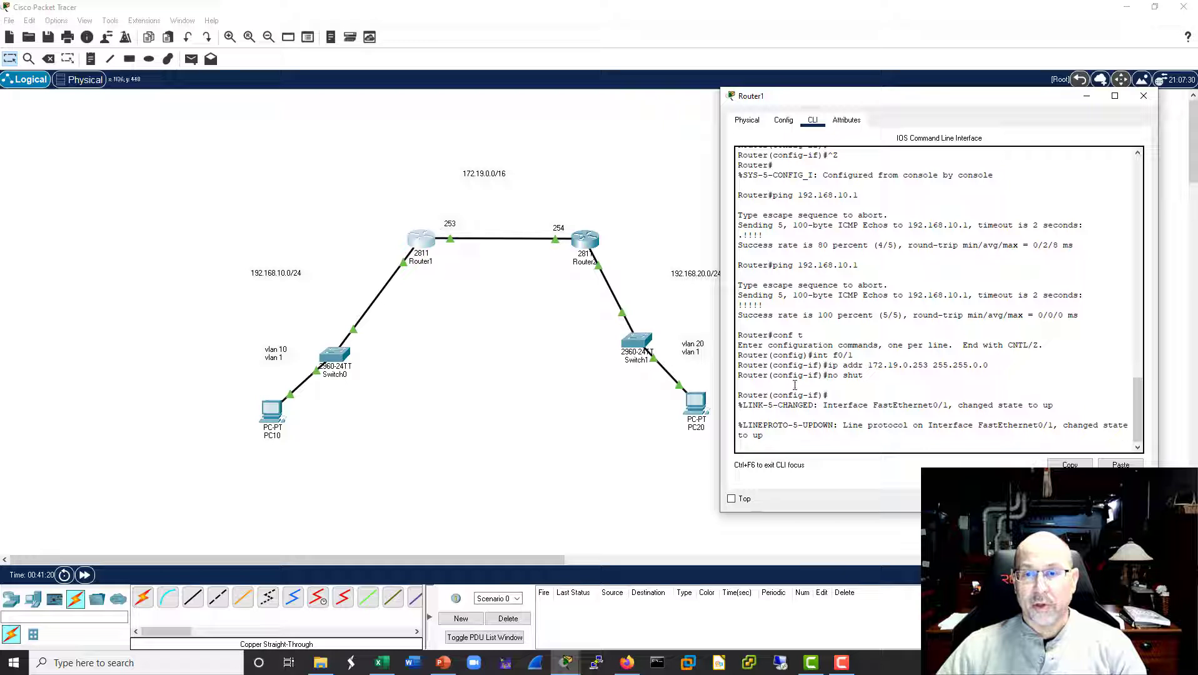
pyautogui.press('Return')
pyautogui.press('Return')
pyautogui.press('Return')
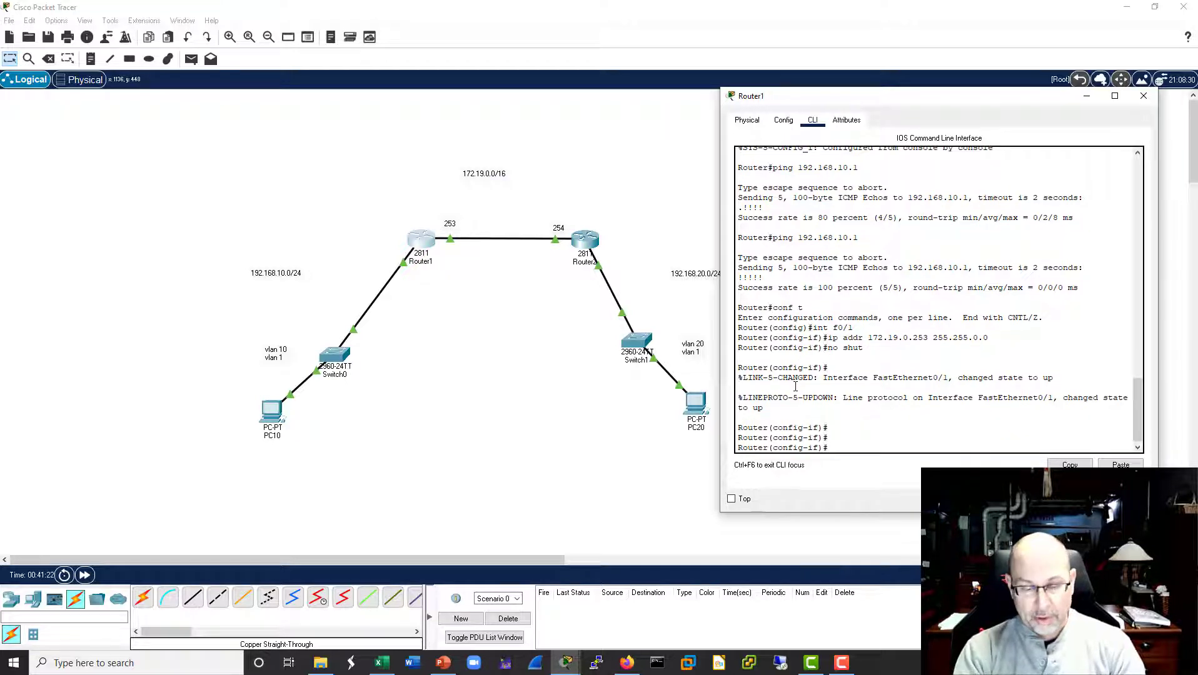
pyautogui.write('exit')
pyautogui.press('Return')
# Step: Add a static route on Router1 to 192.168.20.0 with mask 255.255.255.0 via next hop 172.19.0.254
pyautogui.write('ip route 192.168.')
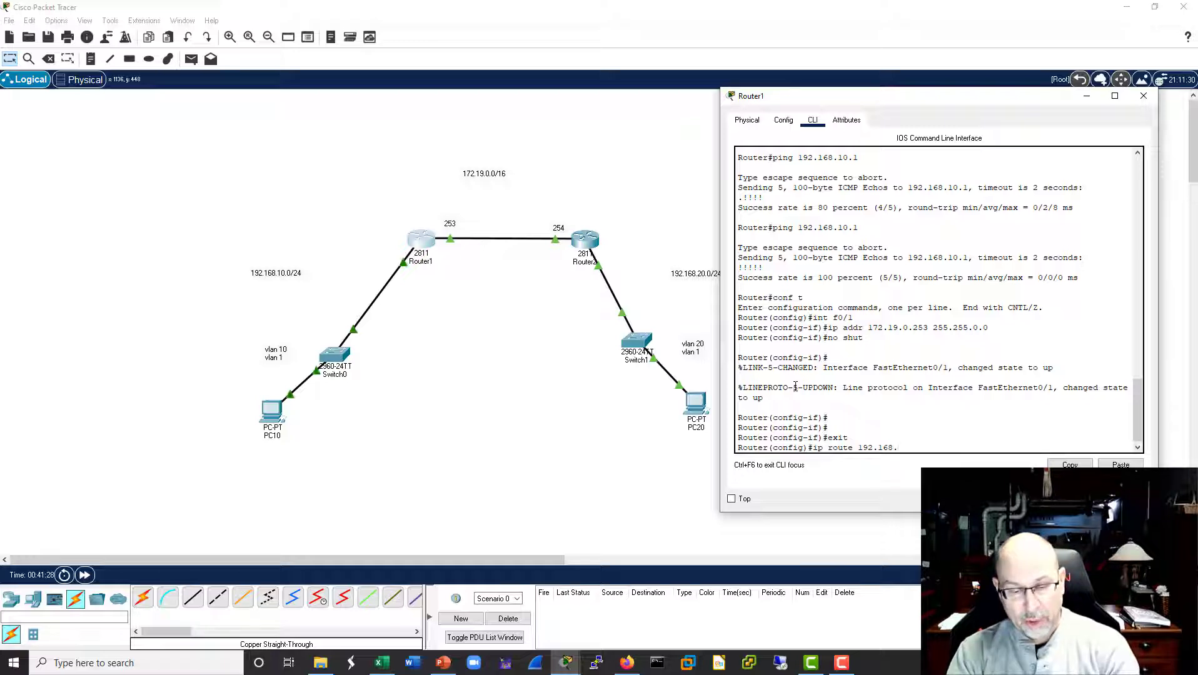
pyautogui.write('20.0.0')
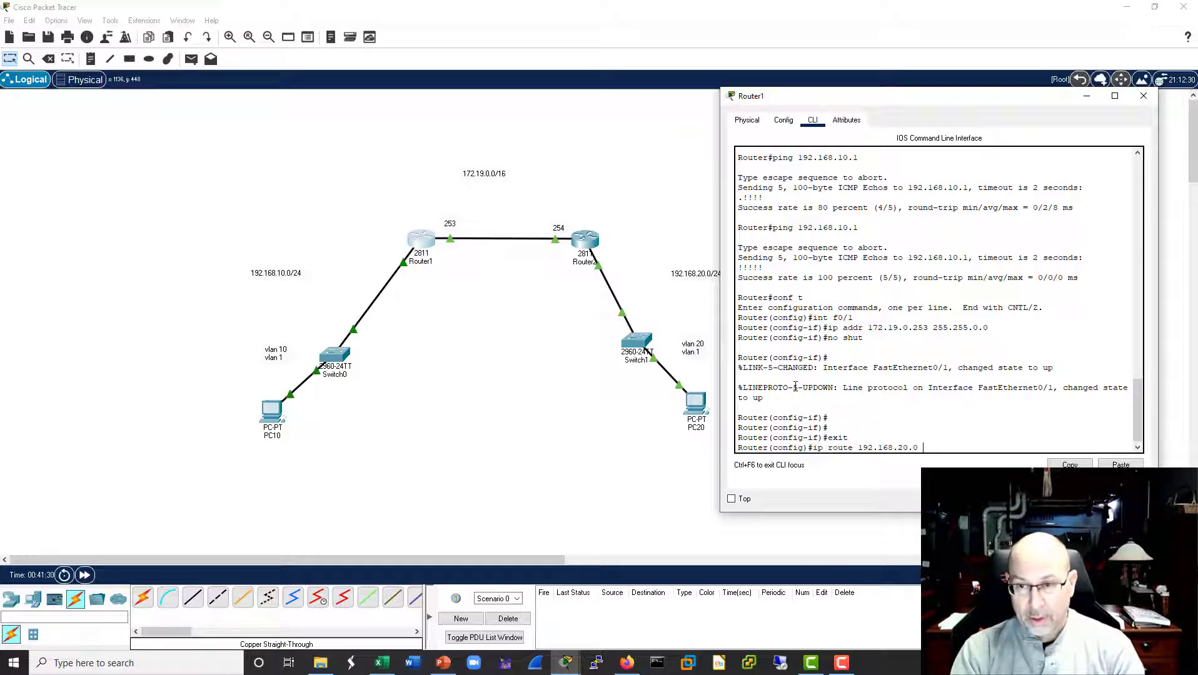
pyautogui.press('BackSpace')
pyautogui.write('255.255.')
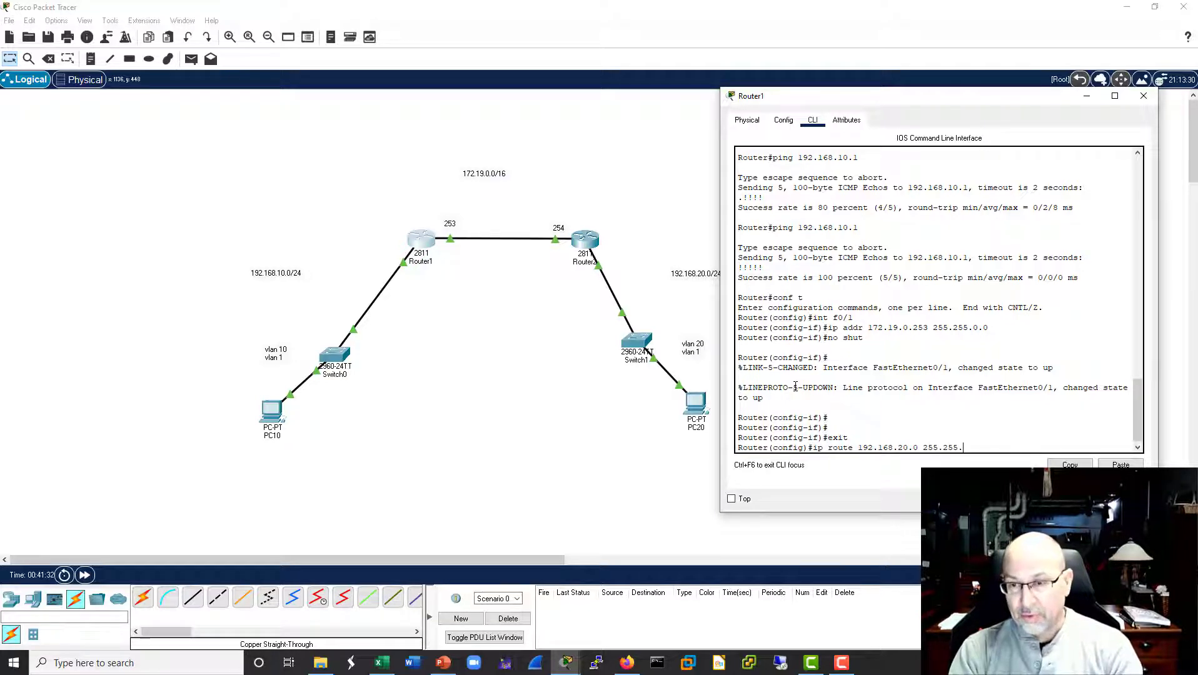
pyautogui.write('255.0')
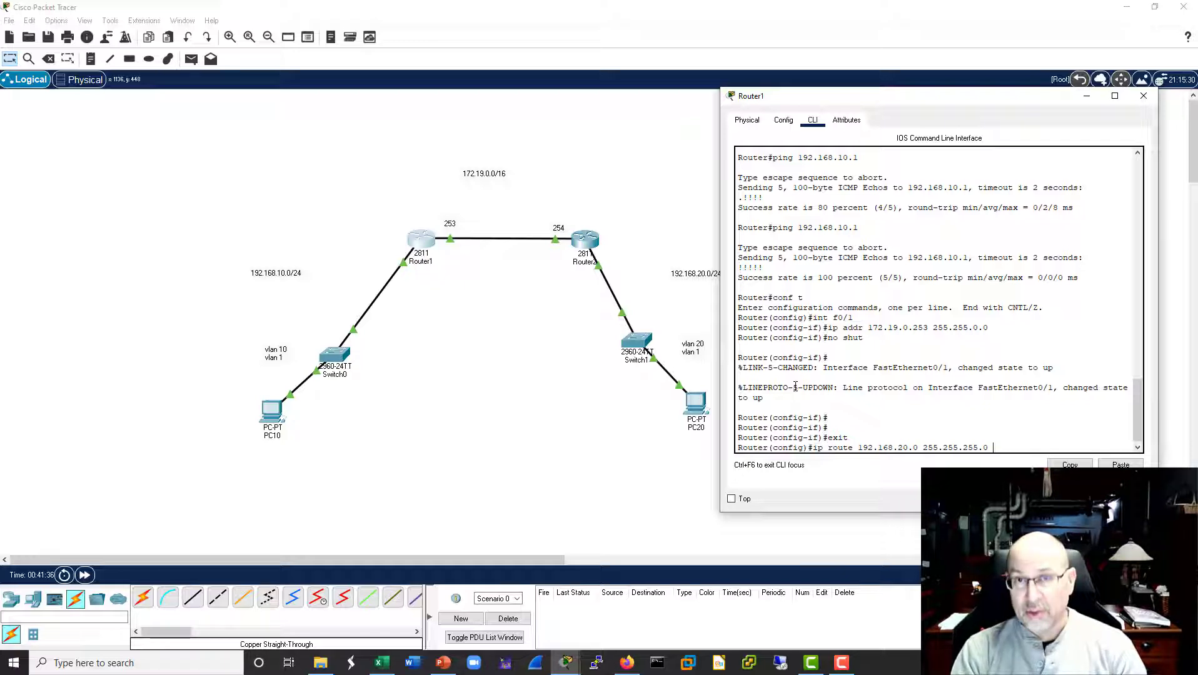
pyautogui.write(' 172.1')
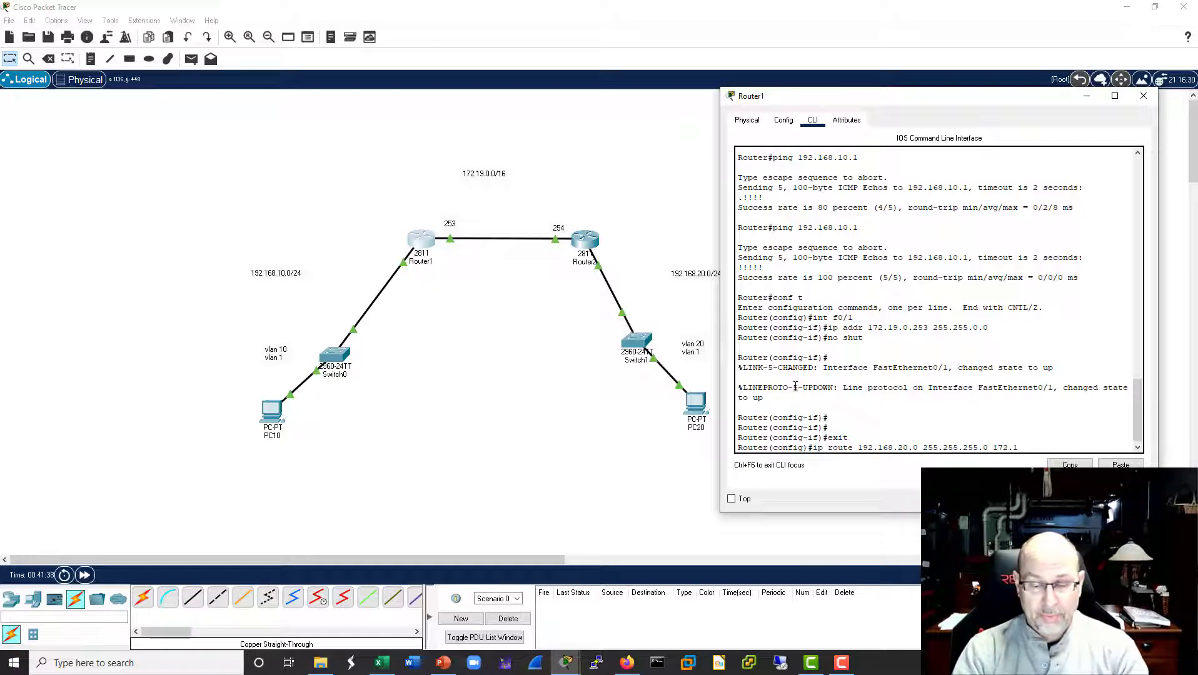
pyautogui.write('9.0.254')
pyautogui.press('Return')
# Step: Leave configuration mode on Router1 and display its routing table with sh ip route
pyautogui.hotkey('ctrl', 'z')
pyautogui.press('Return')
pyautogui.press('Return')
pyautogui.write('sh ip route')
pyautogui.press('Return')
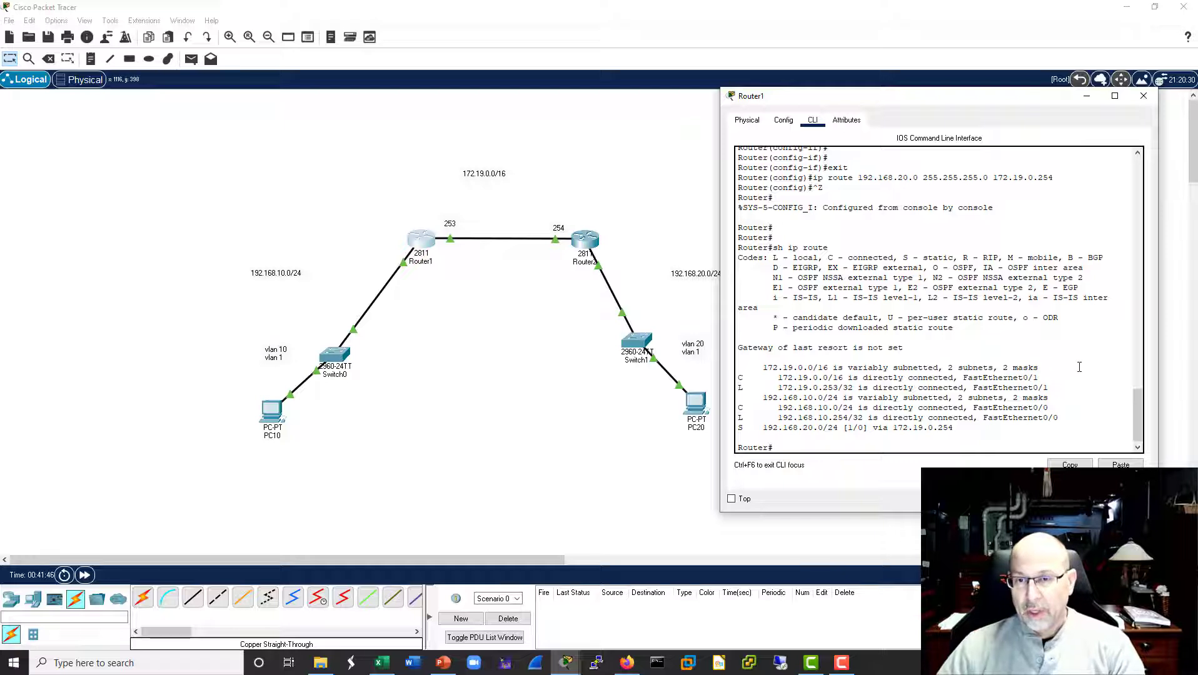
# Step: Examine the connected, local and static routes in Router1's routing table and close the router's window
pyautogui.moveTo(1053, 382); pyautogui.dragTo(738, 378)
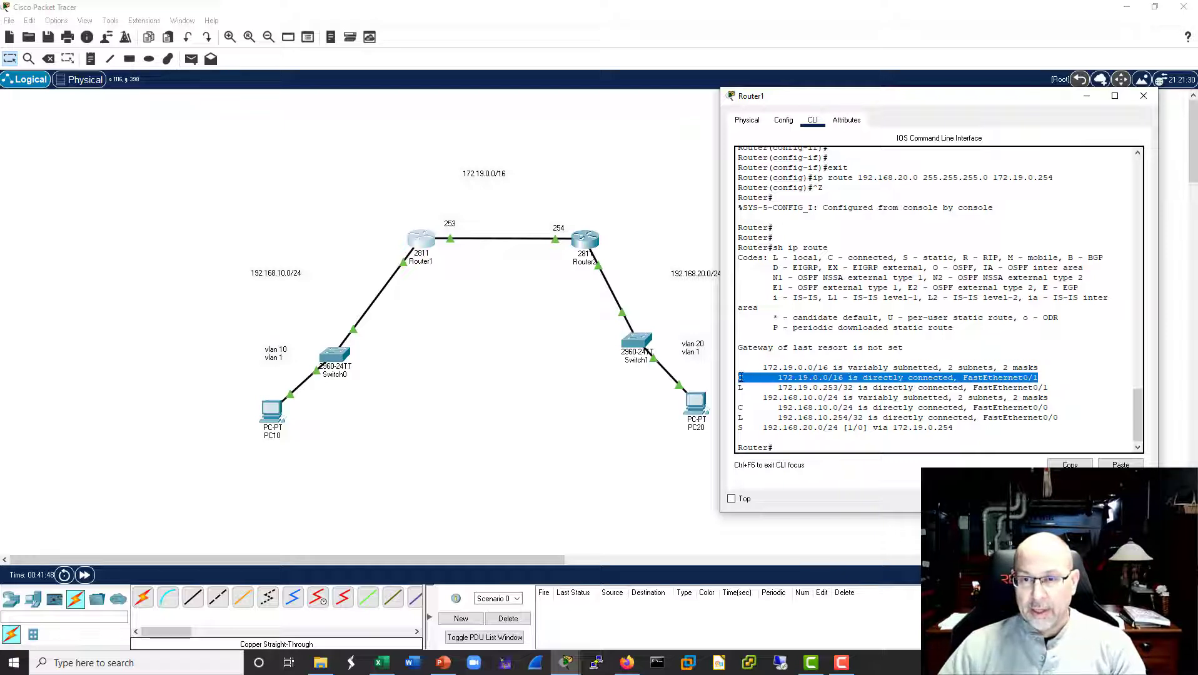
pyautogui.moveTo(1050, 407); pyautogui.dragTo(745, 408)
pyautogui.moveTo(990, 439); pyautogui.dragTo(736, 417)
pyautogui.click(1144, 96)
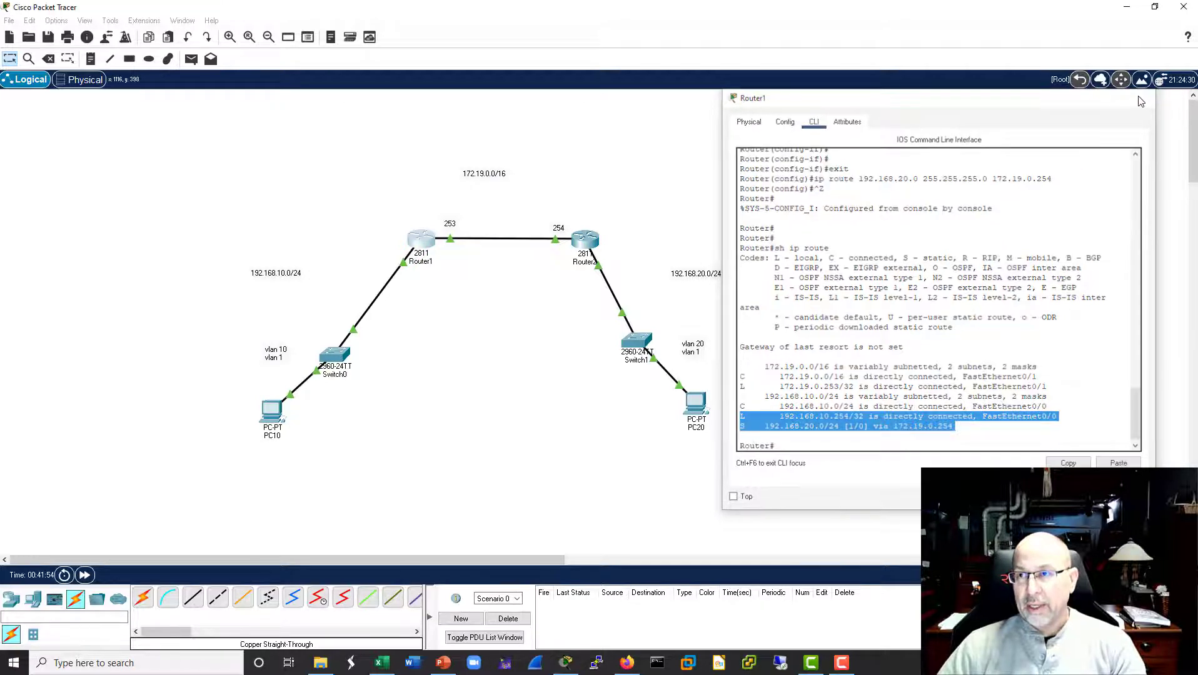
# Step: Ping 192.168.20.1 from PC10's Command Prompt and close the PC's window
pyautogui.click(274, 414)
pyautogui.moveTo(648, 124); pyautogui.dragTo(1000, 107)
pyautogui.click(831, 124)
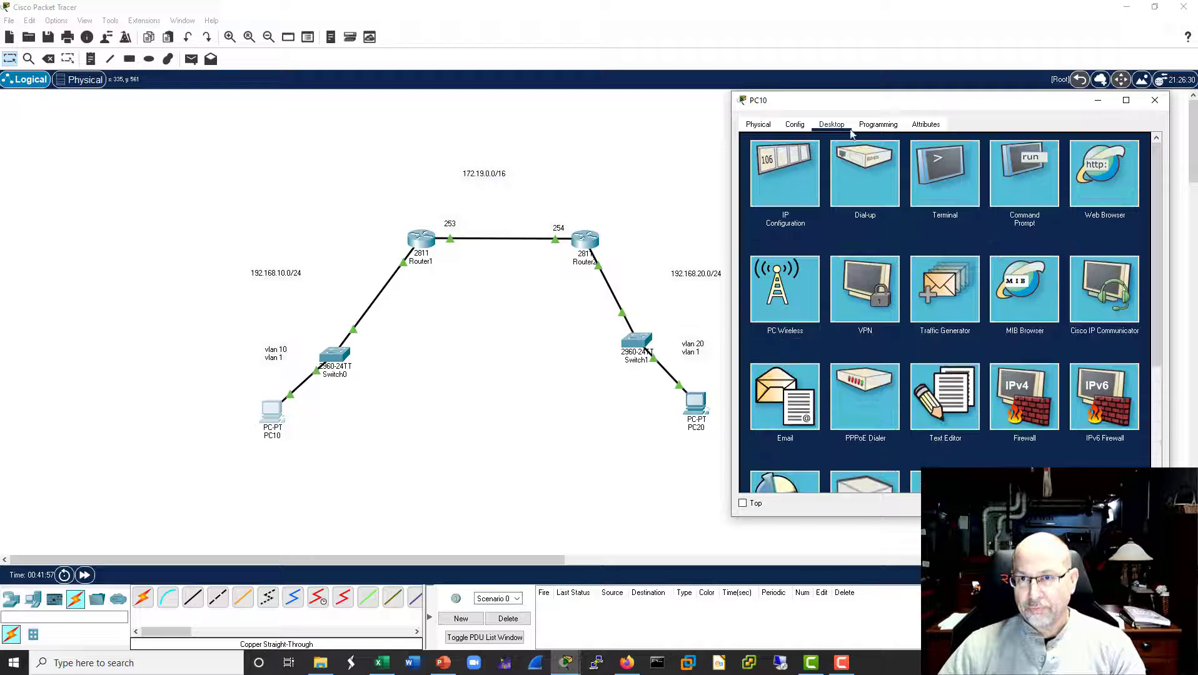
pyautogui.click(1023, 165)
pyautogui.write('p')
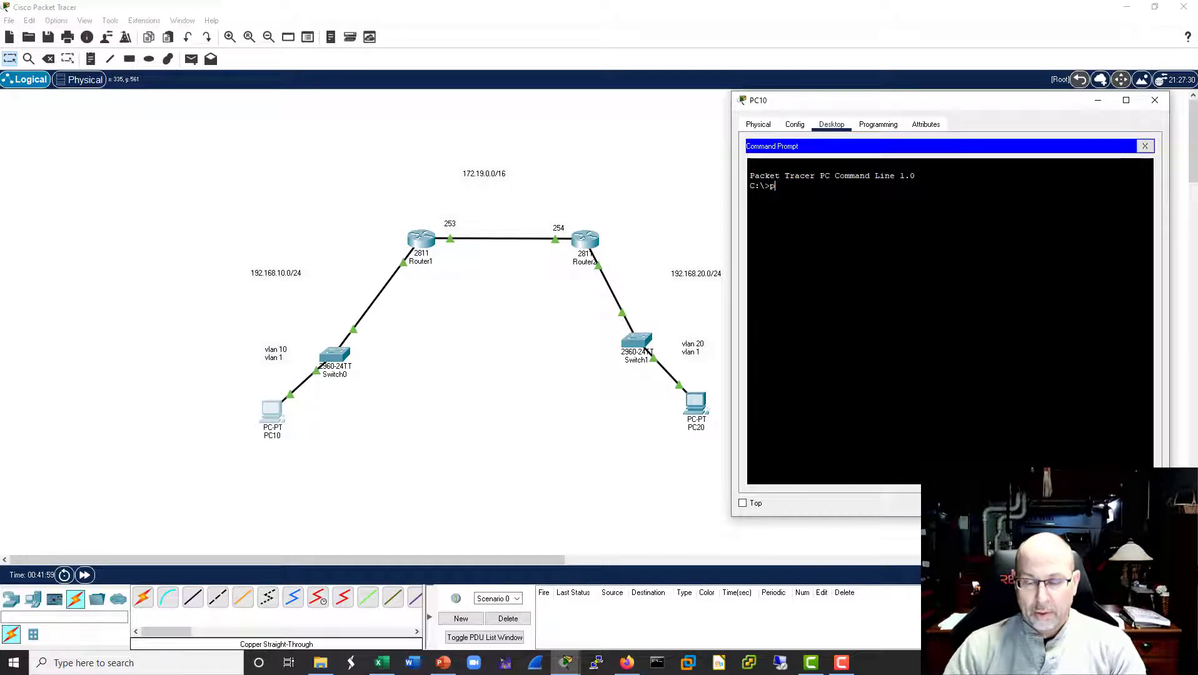
pyautogui.write('ing 192.168.20.1')
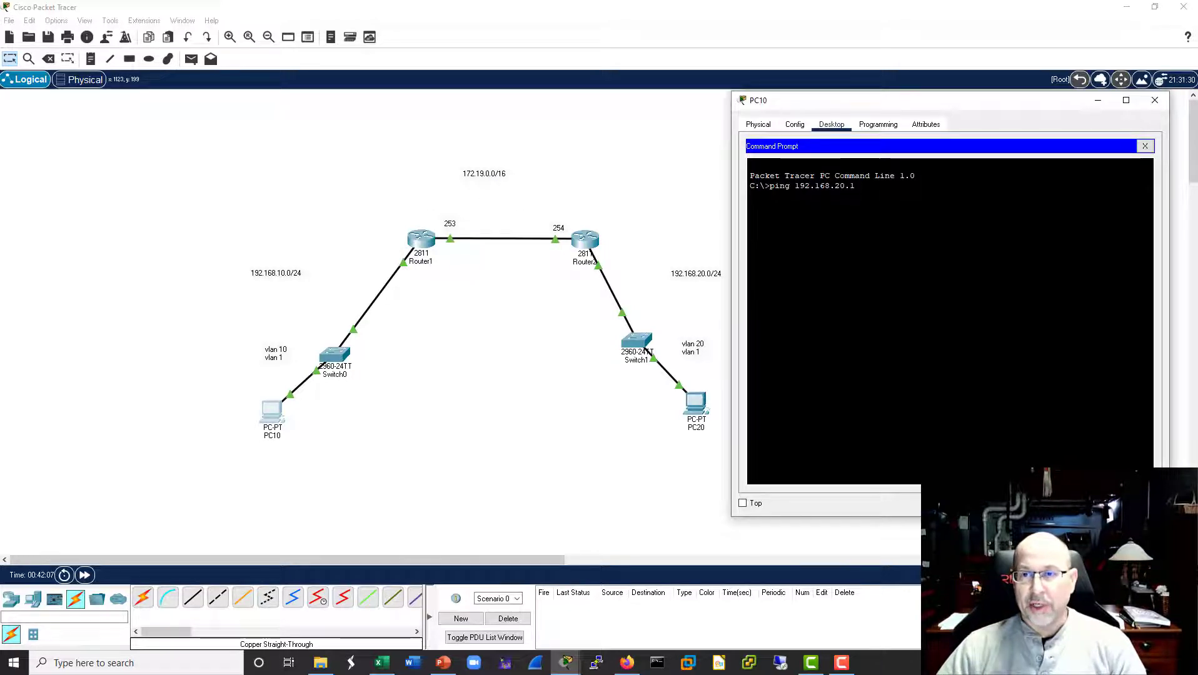
pyautogui.press('Return')
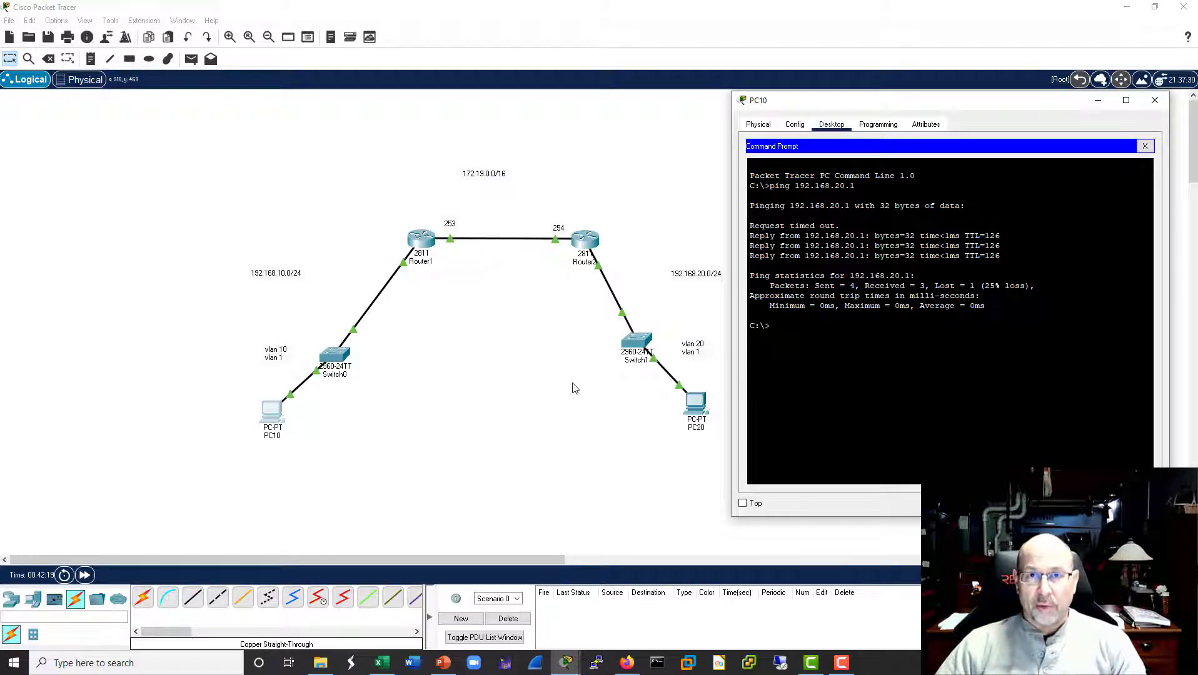
pyautogui.moveTo(1019, 105); pyautogui.dragTo(1043, 120)
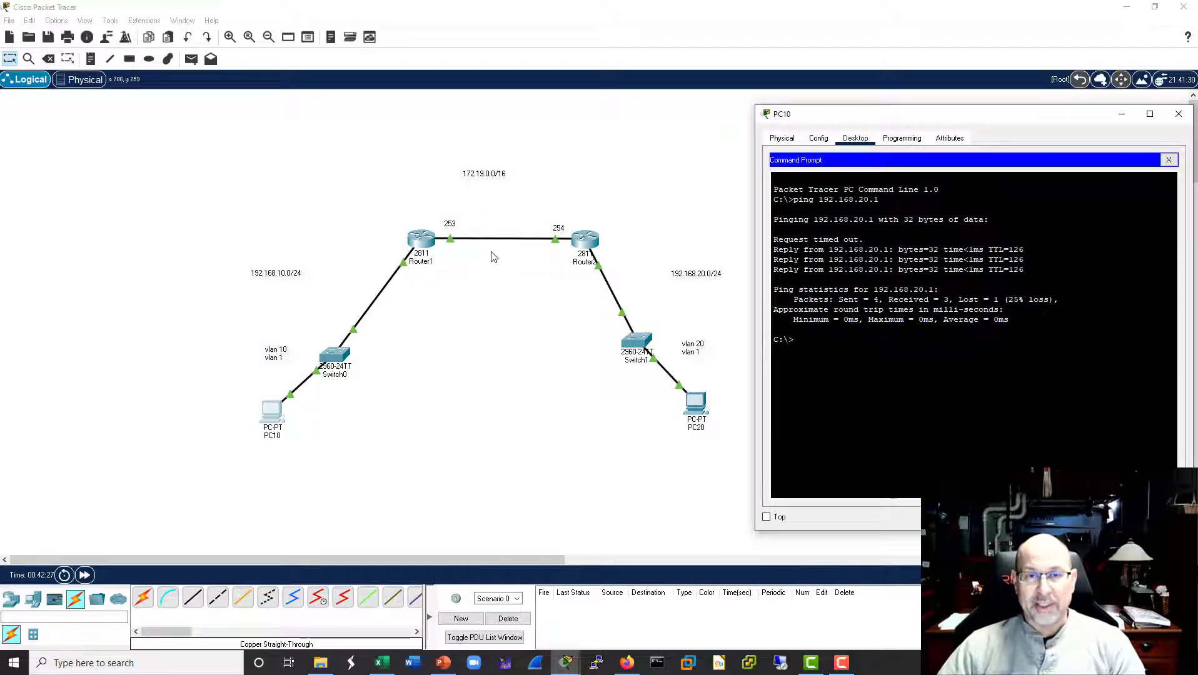
pyautogui.click(1179, 116)
# Step: Move Switch0 directly beneath Router1 and delete the direct link between the two routers
pyautogui.moveTo(339, 357); pyautogui.dragTo(424, 346)
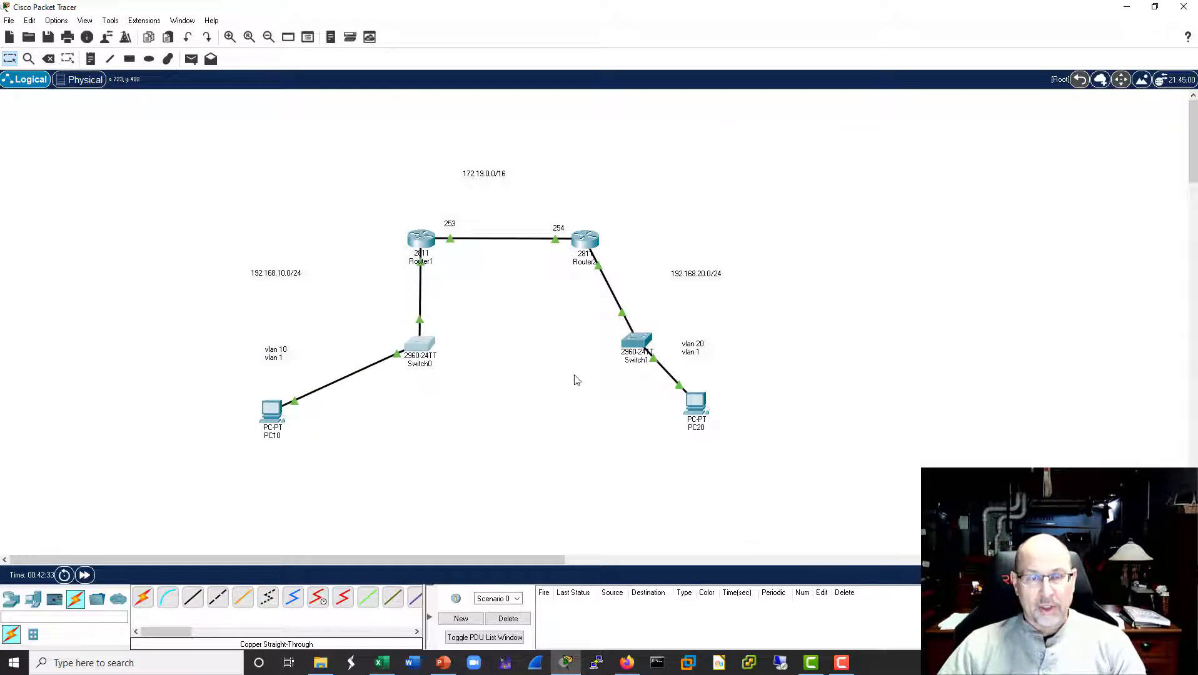
pyautogui.click(49, 59)
pyautogui.click(638, 347)
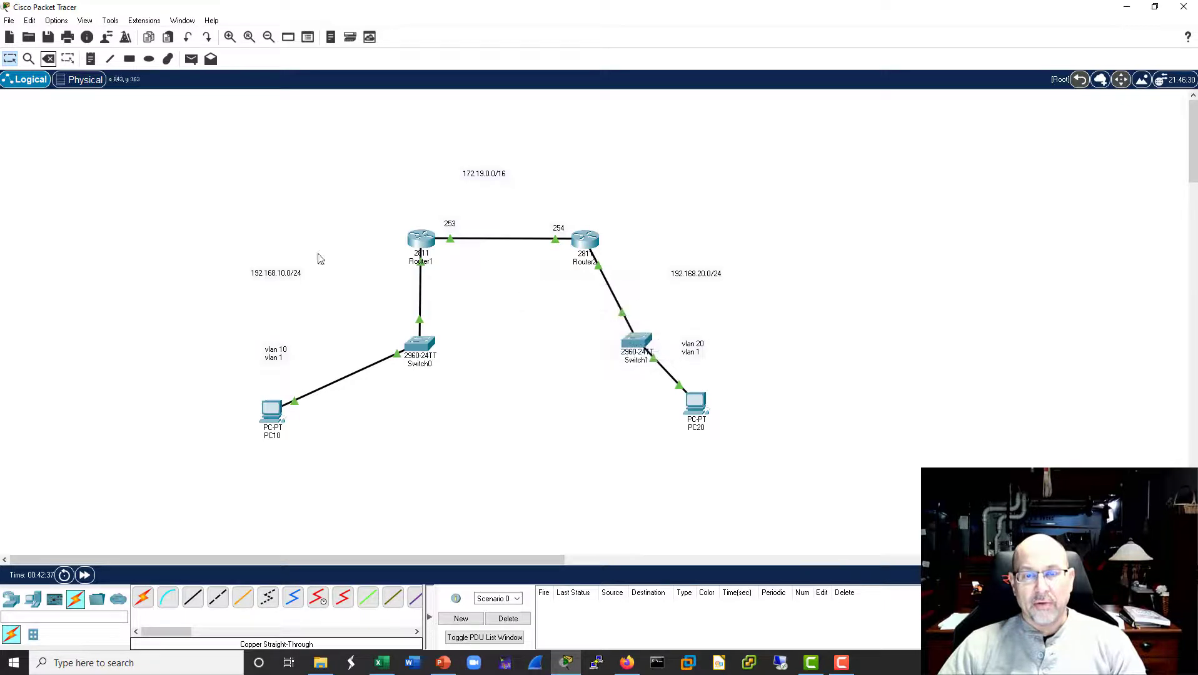
pyautogui.click(48, 58)
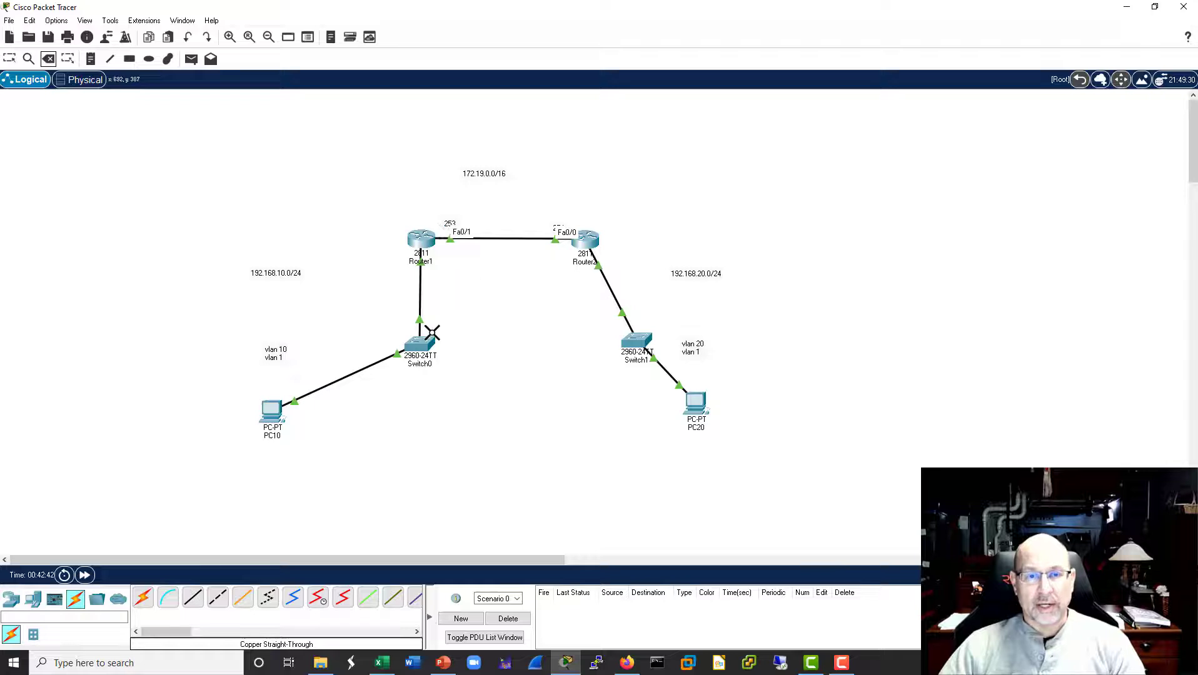
pyautogui.moveTo(430, 338)
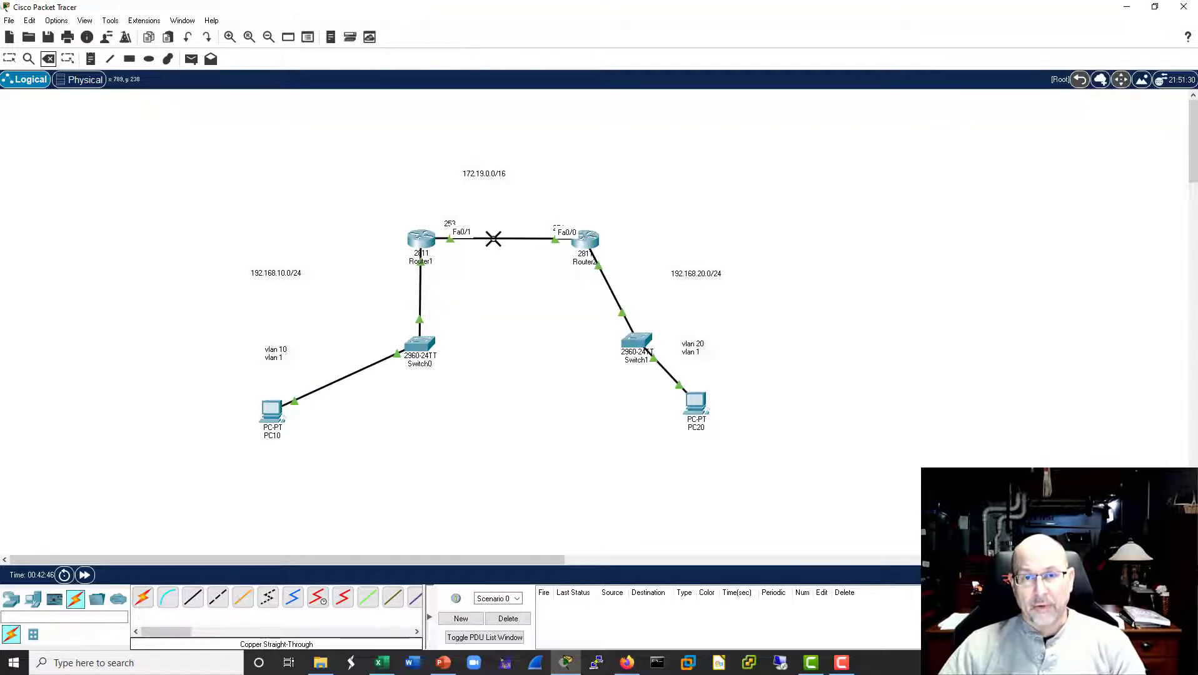
pyautogui.click(493, 239)
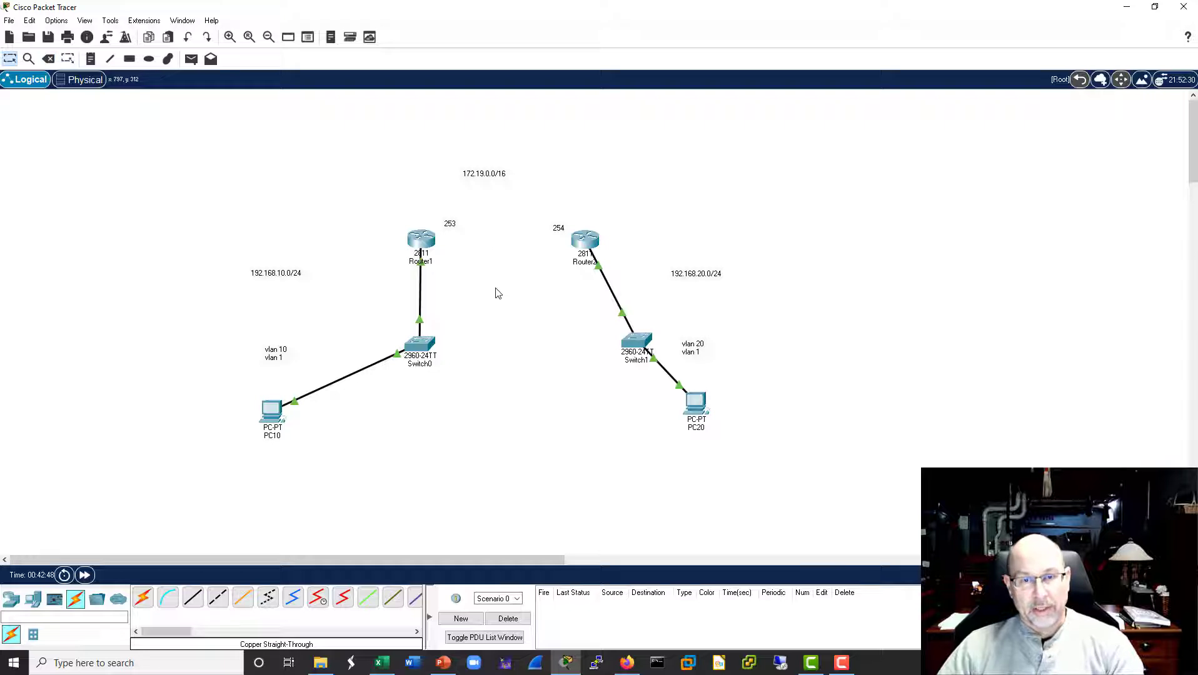
# Step: Connect Router1's FastEthernet0/1 to Switch0's FastEthernet0/1 with a copper straight-through cable
pyautogui.click(193, 597)
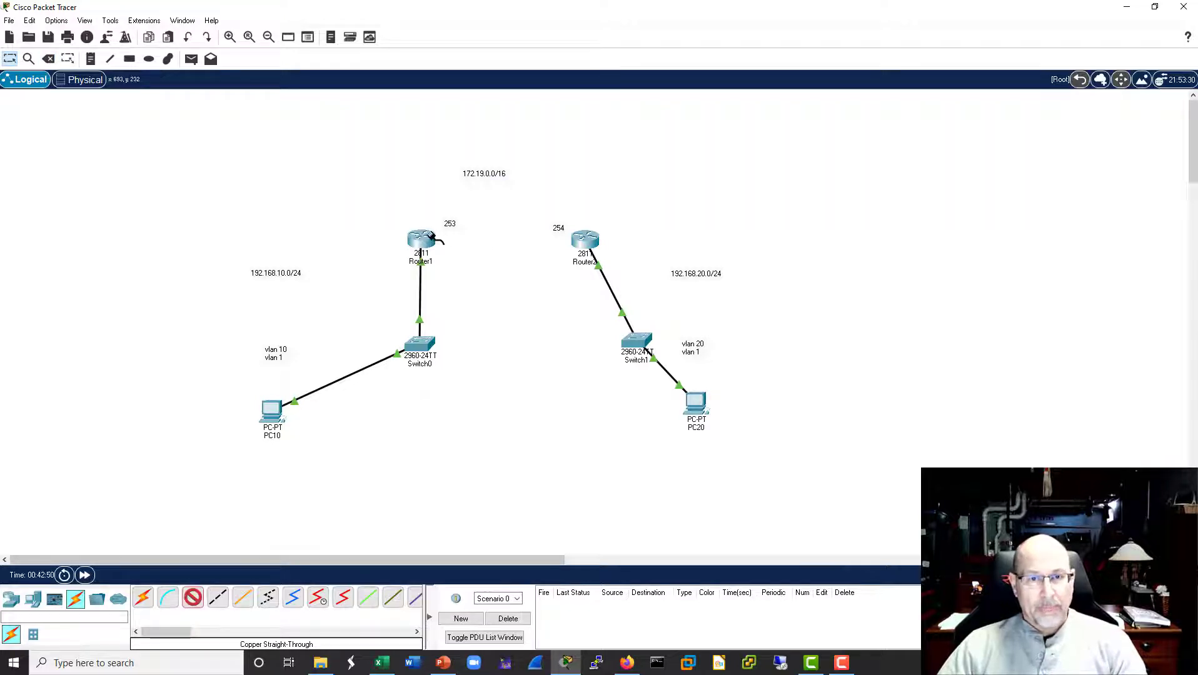
pyautogui.click(431, 237)
pyautogui.click(477, 272)
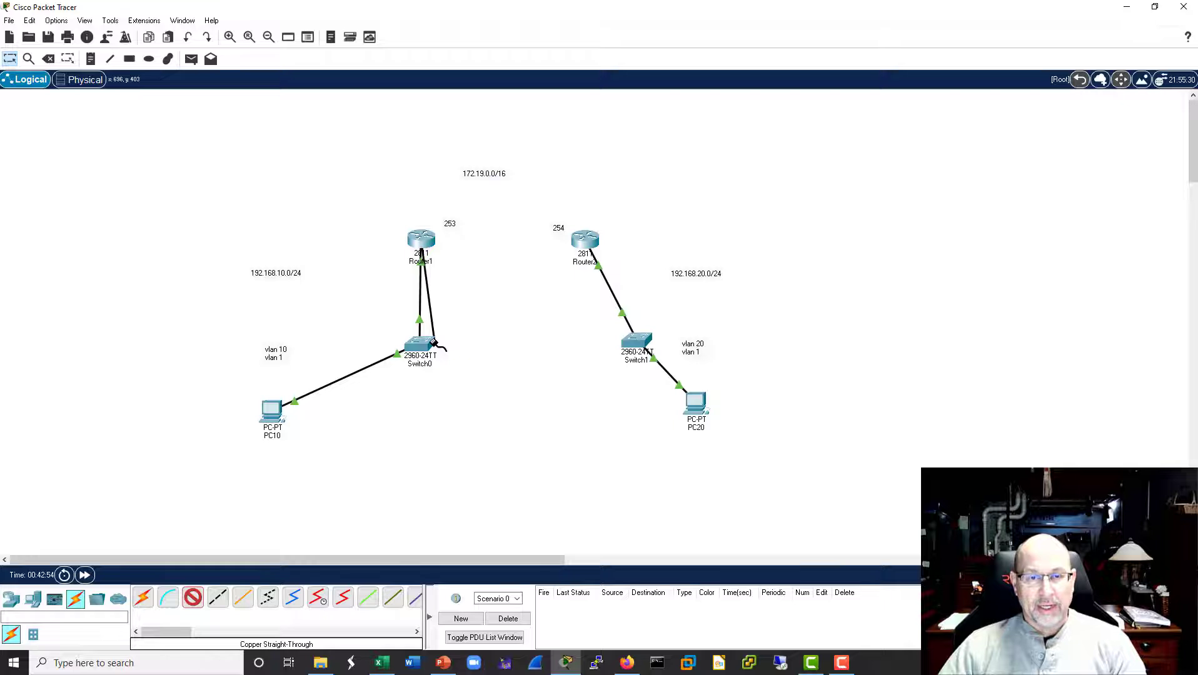
pyautogui.click(432, 345)
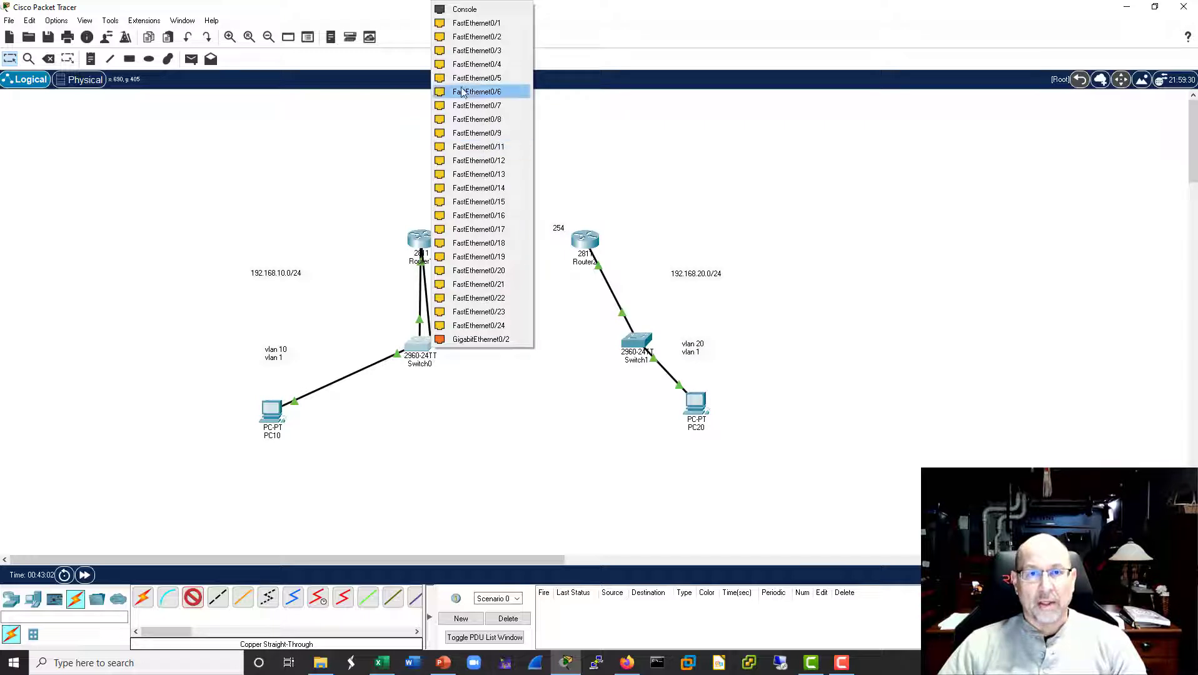
pyautogui.click(476, 23)
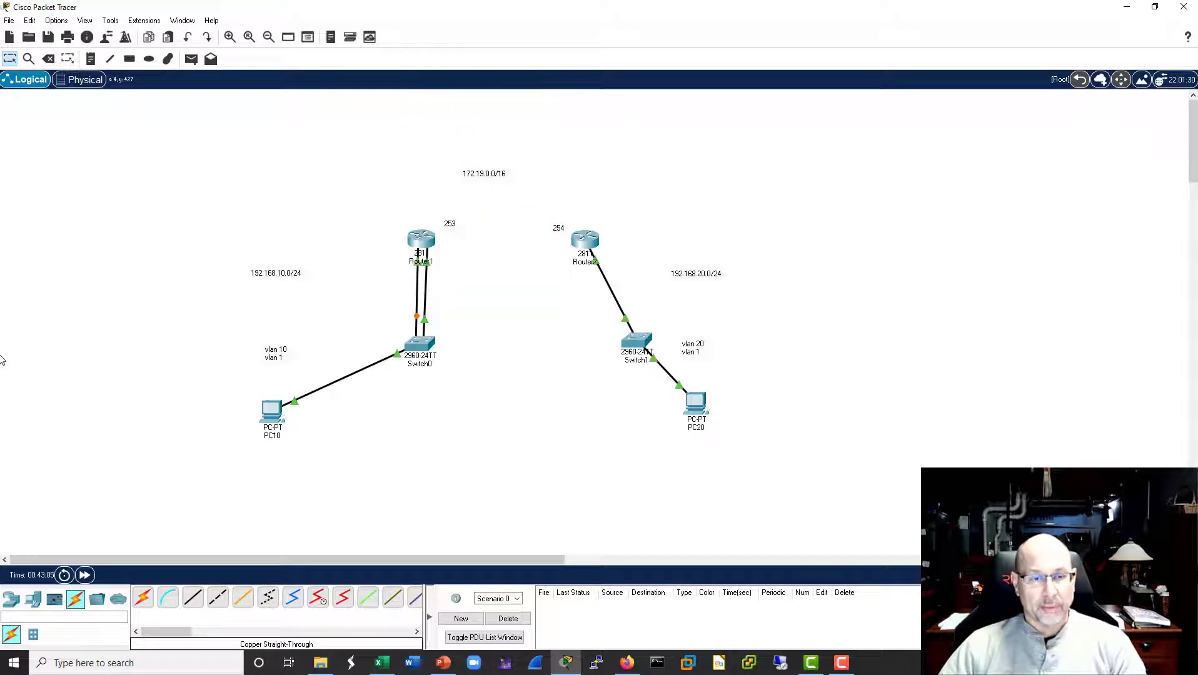
# Step: Connect Switch0's FastEthernet0/2 to FastEthernet0/0 on the other 2811 router with a copper straight-through cable
pyautogui.click(193, 597)
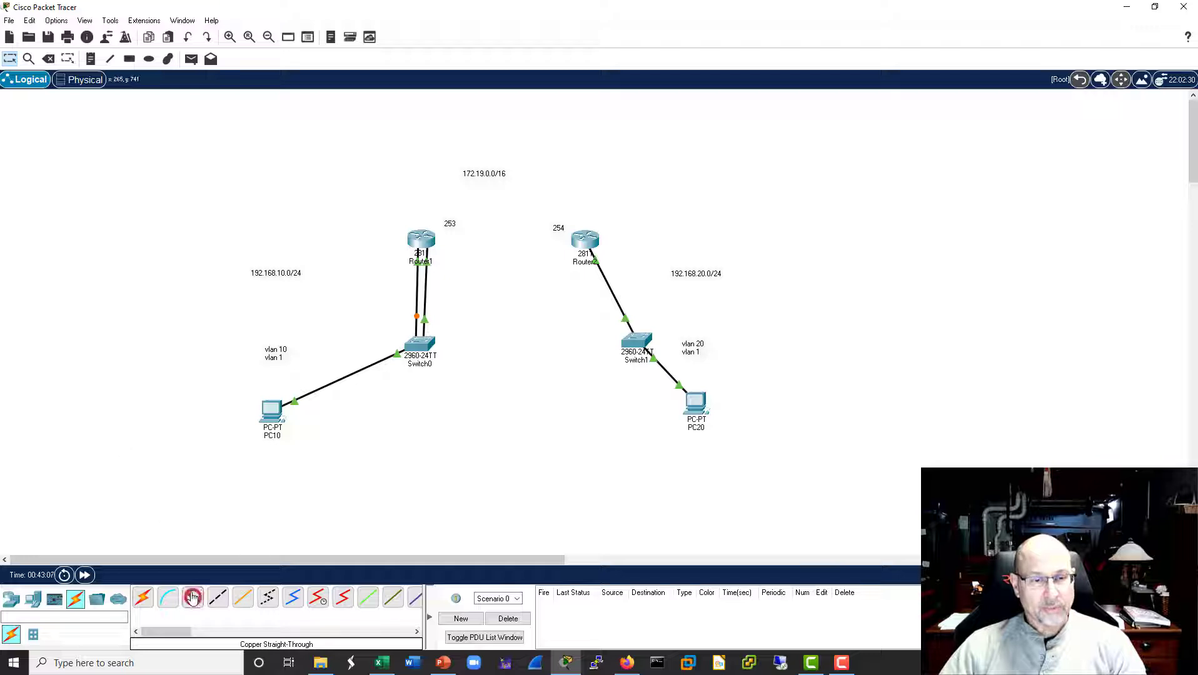
pyautogui.click(429, 343)
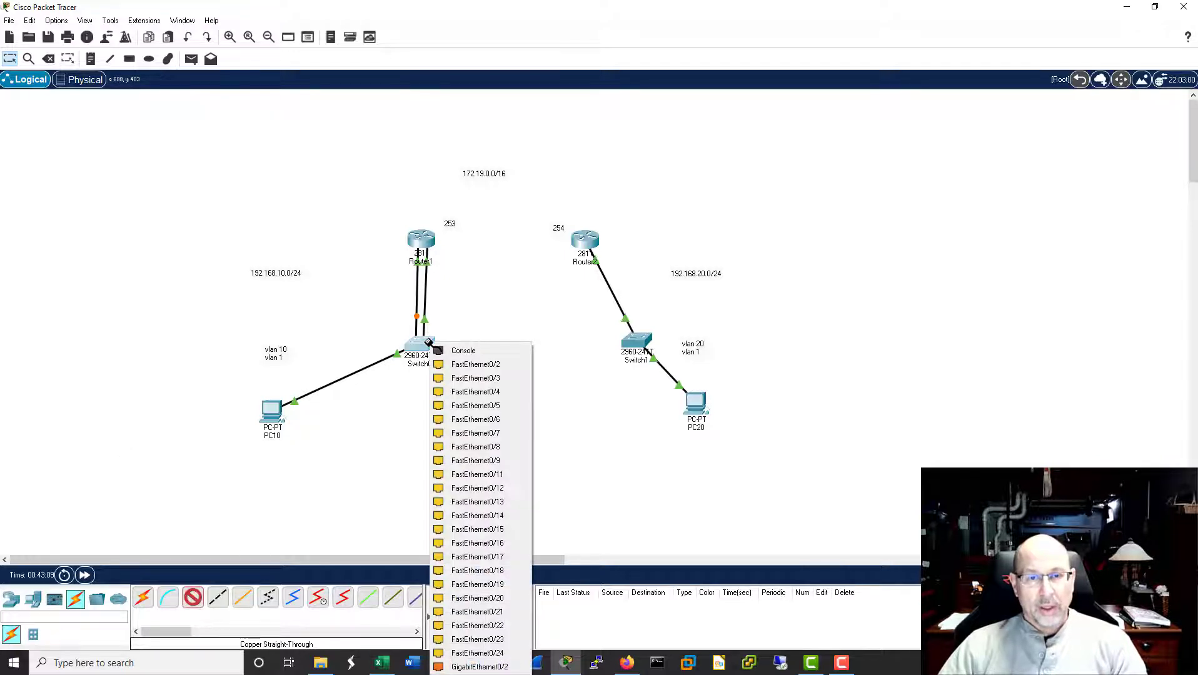
pyautogui.click(469, 361)
pyautogui.click(578, 241)
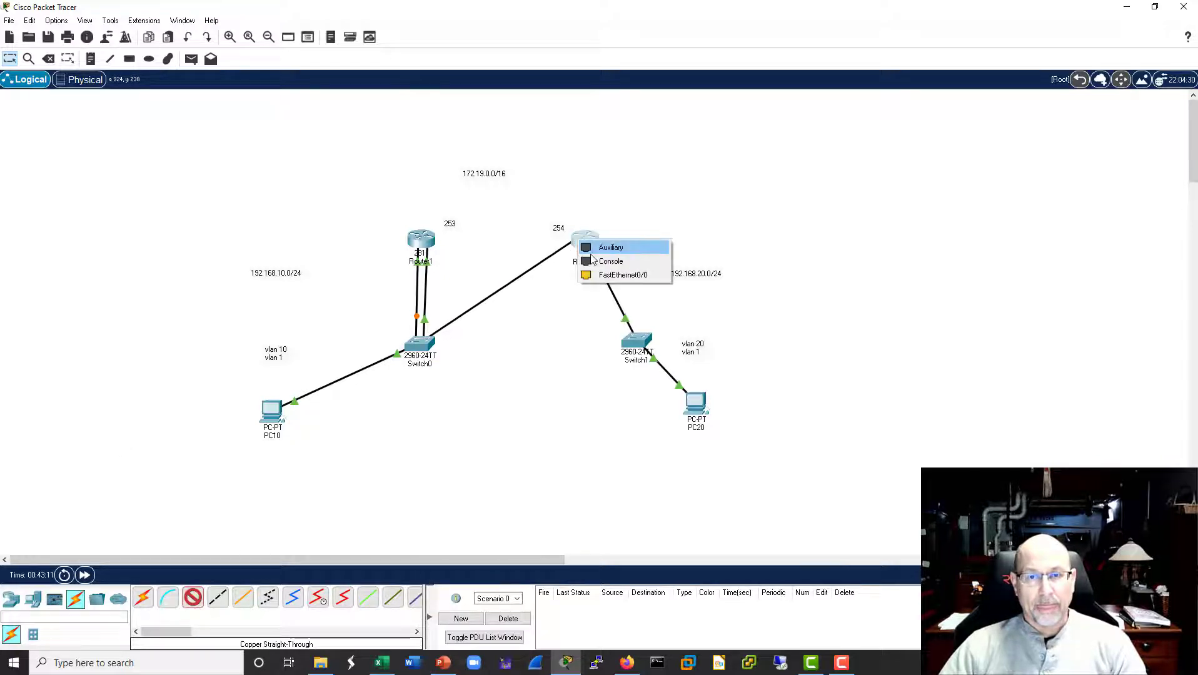
pyautogui.click(604, 276)
# Step: Add the notes f0/1 and f0/2 beside Switch0's links to the two routers
pyautogui.click(91, 59)
pyautogui.click(438, 293)
pyautogui.write('f0/1')
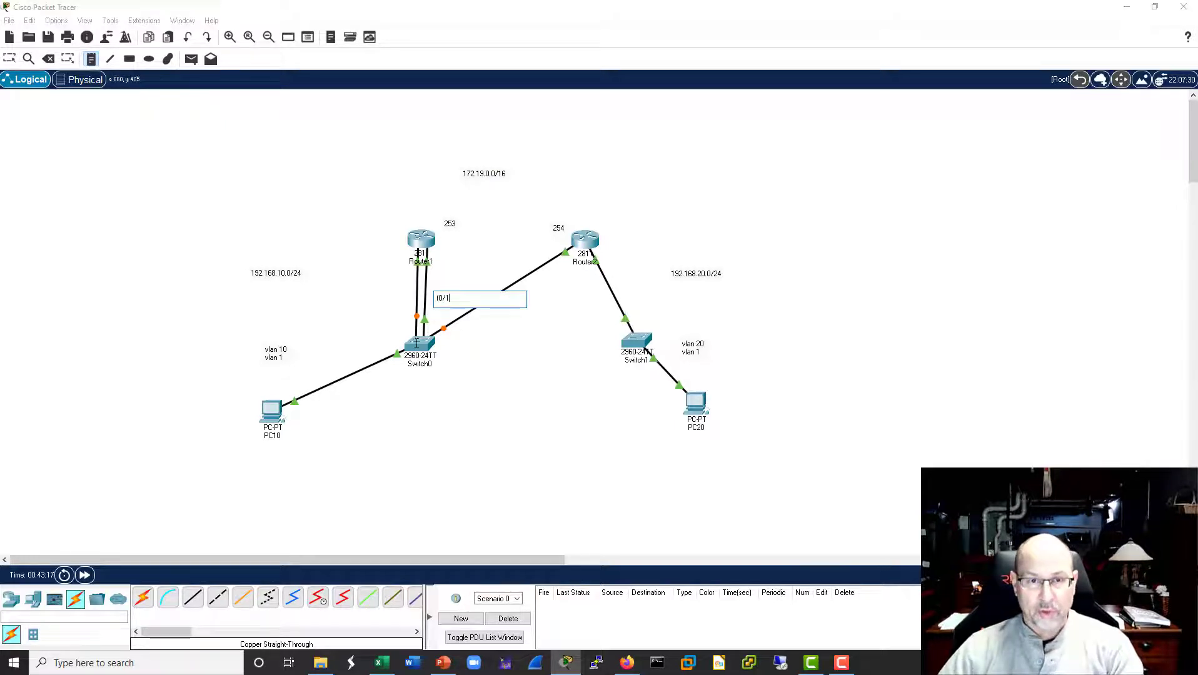
pyautogui.click(456, 333)
pyautogui.write('f0/2')
pyautogui.click(517, 409)
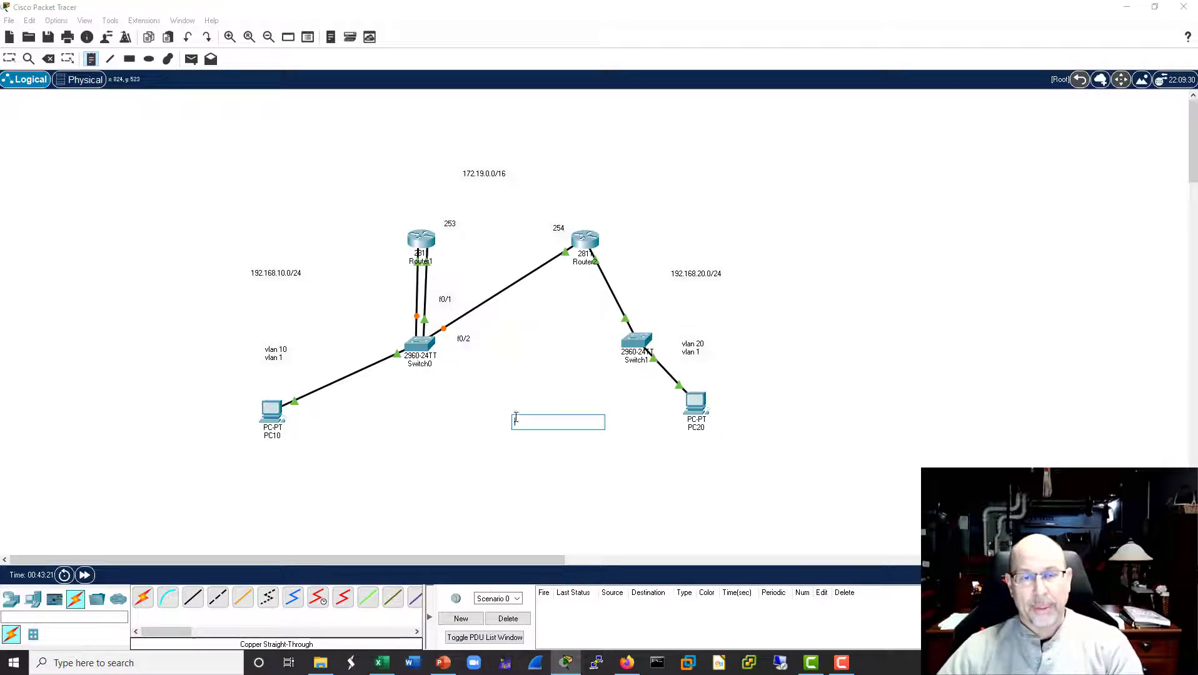
pyautogui.press('Escape')
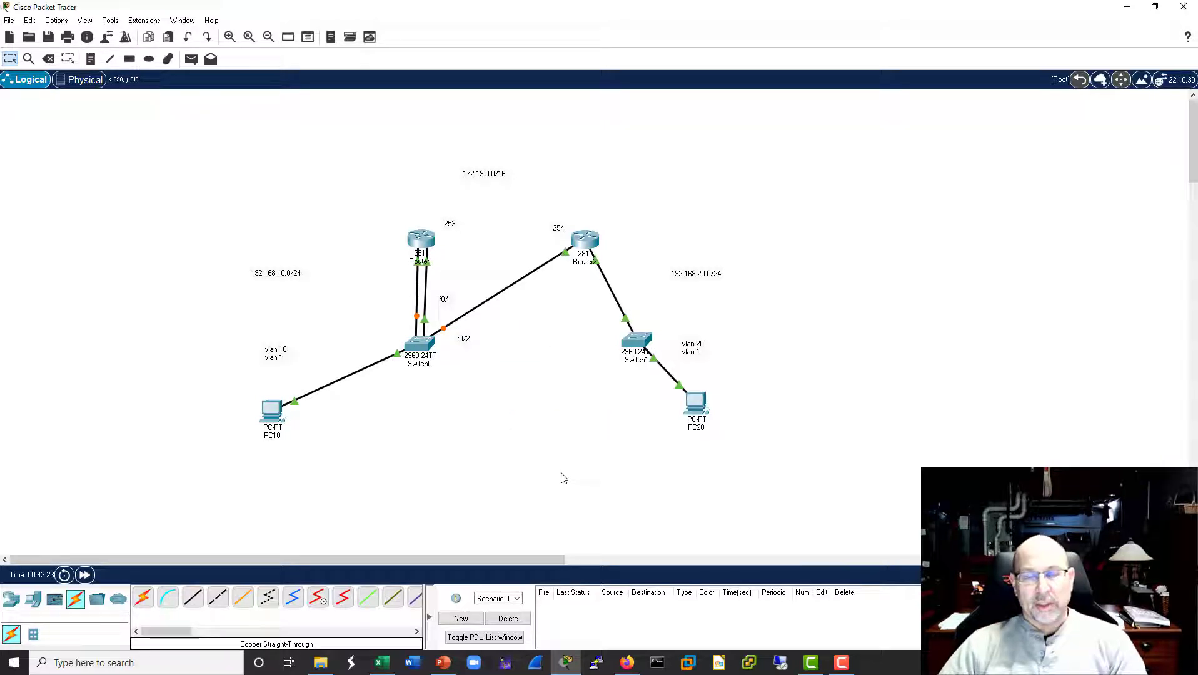
# Step: Place a new PC in the workspace below Switch0
pyautogui.moveTo(419, 242); pyautogui.dragTo(416, 237)
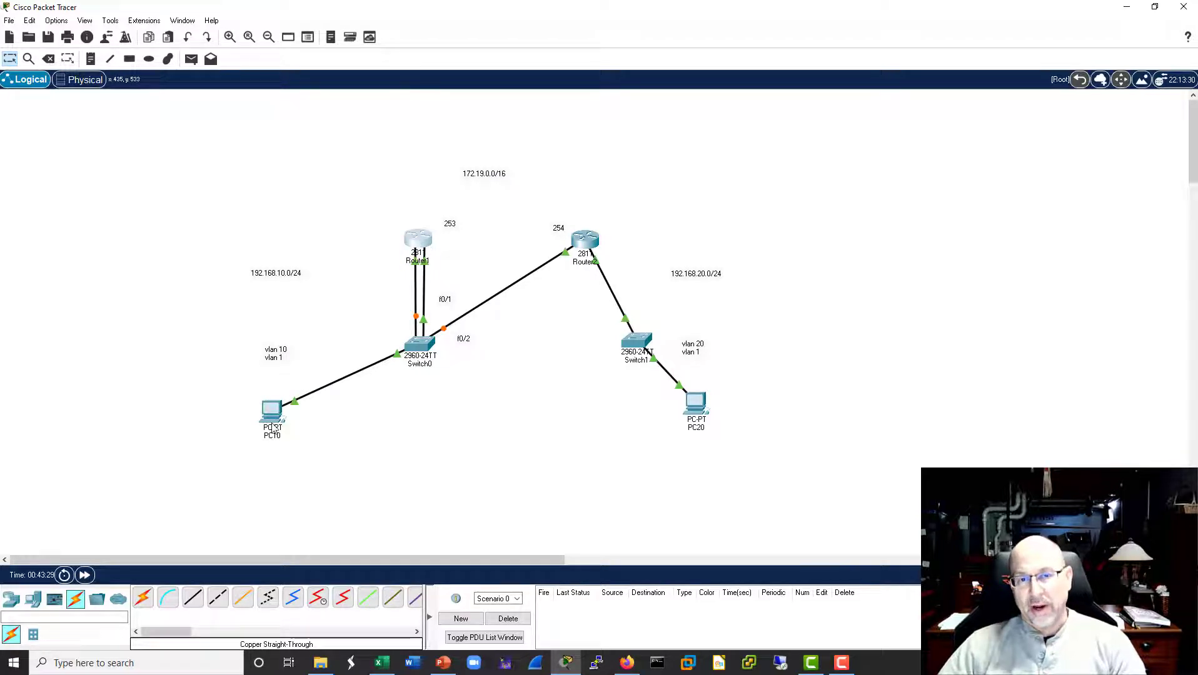
pyautogui.click(31, 601)
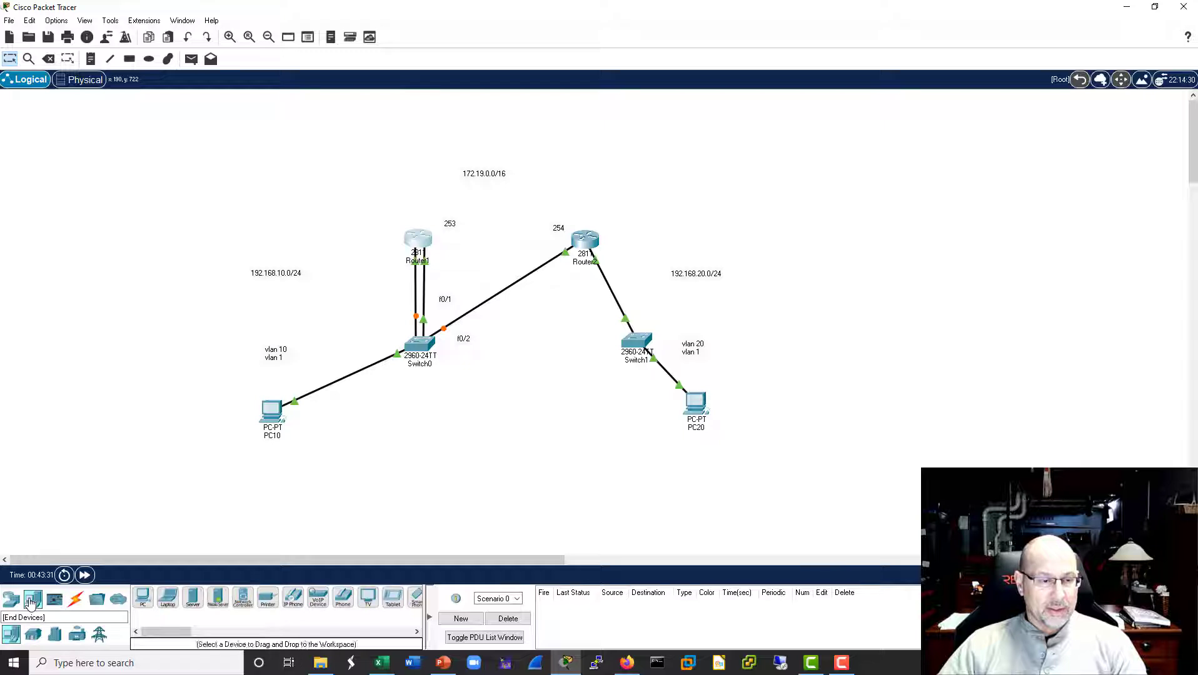
pyautogui.click(143, 598)
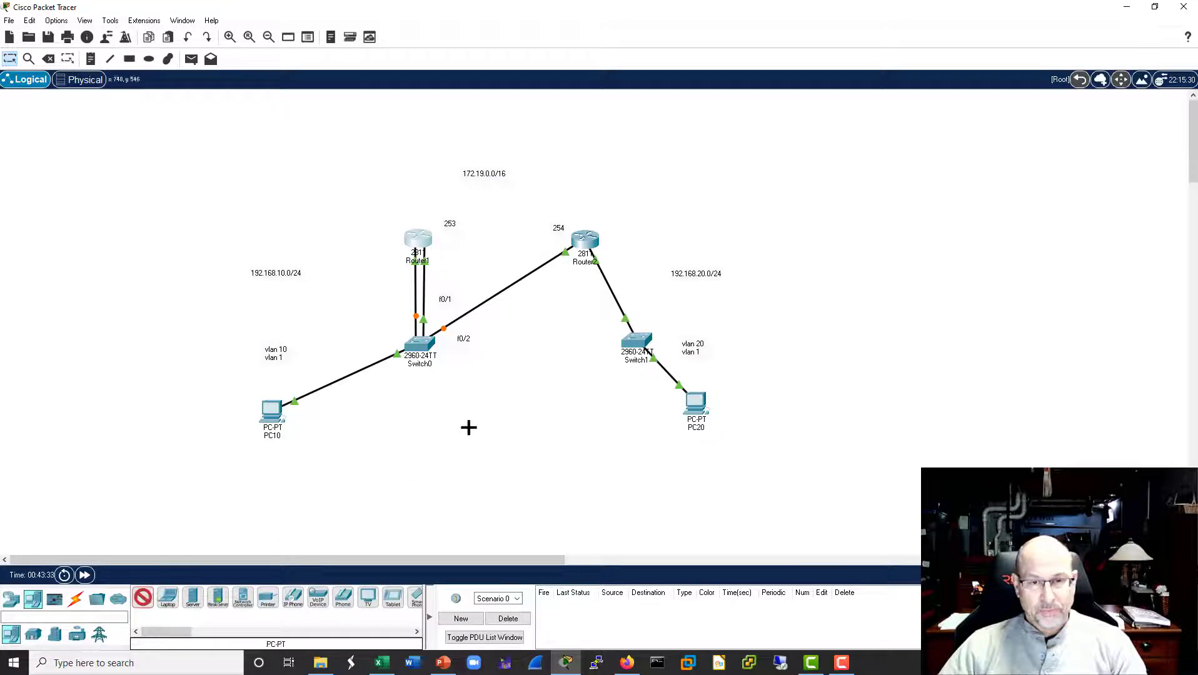
pyautogui.click(461, 413)
# Step: Connect the new PC to Switch0's FastEthernet0/3 with a copper straight-through cable
pyautogui.click(76, 599)
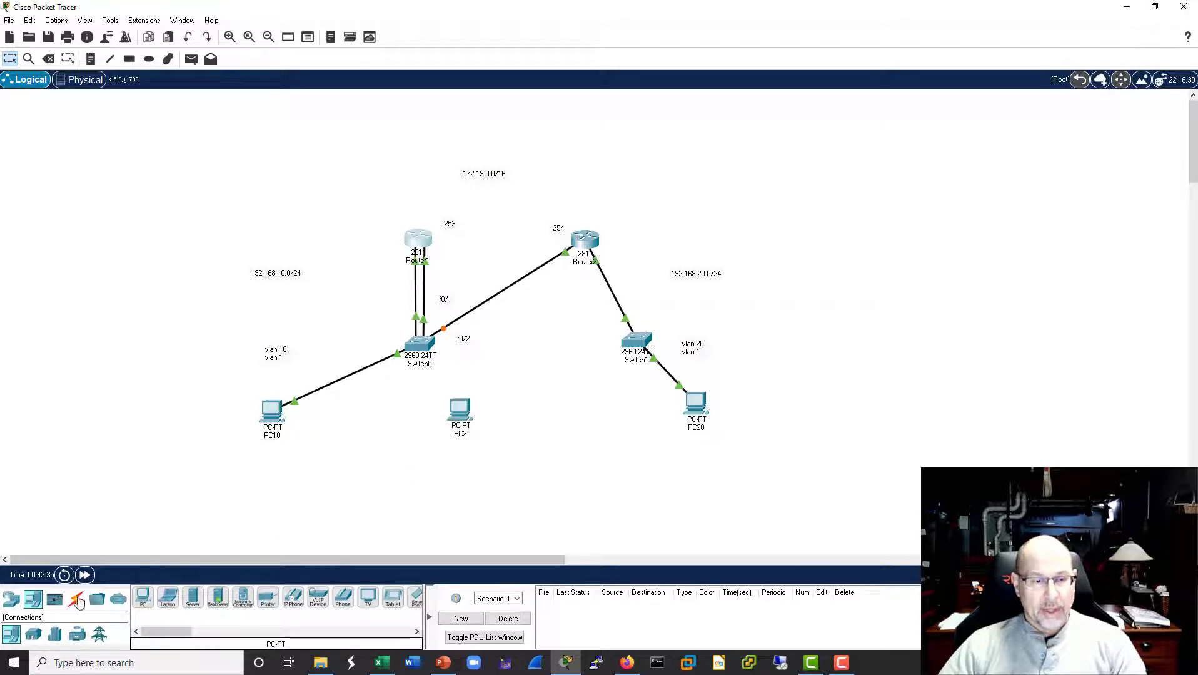
pyautogui.click(218, 597)
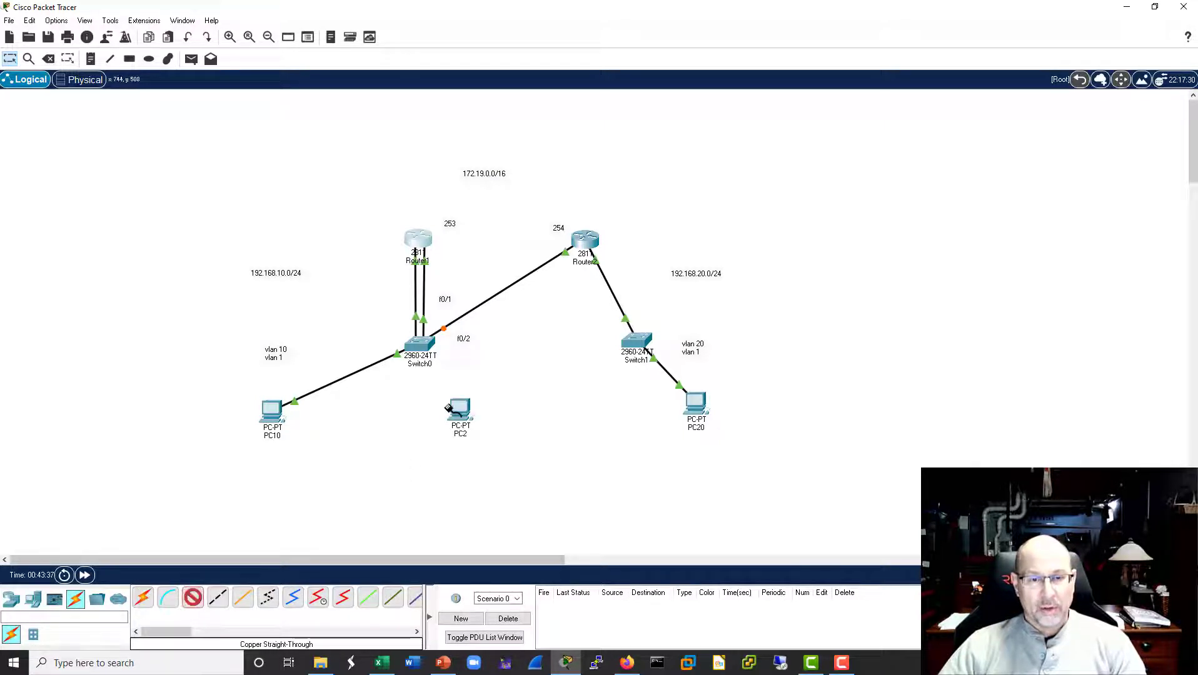
pyautogui.click(465, 410)
pyautogui.click(504, 461)
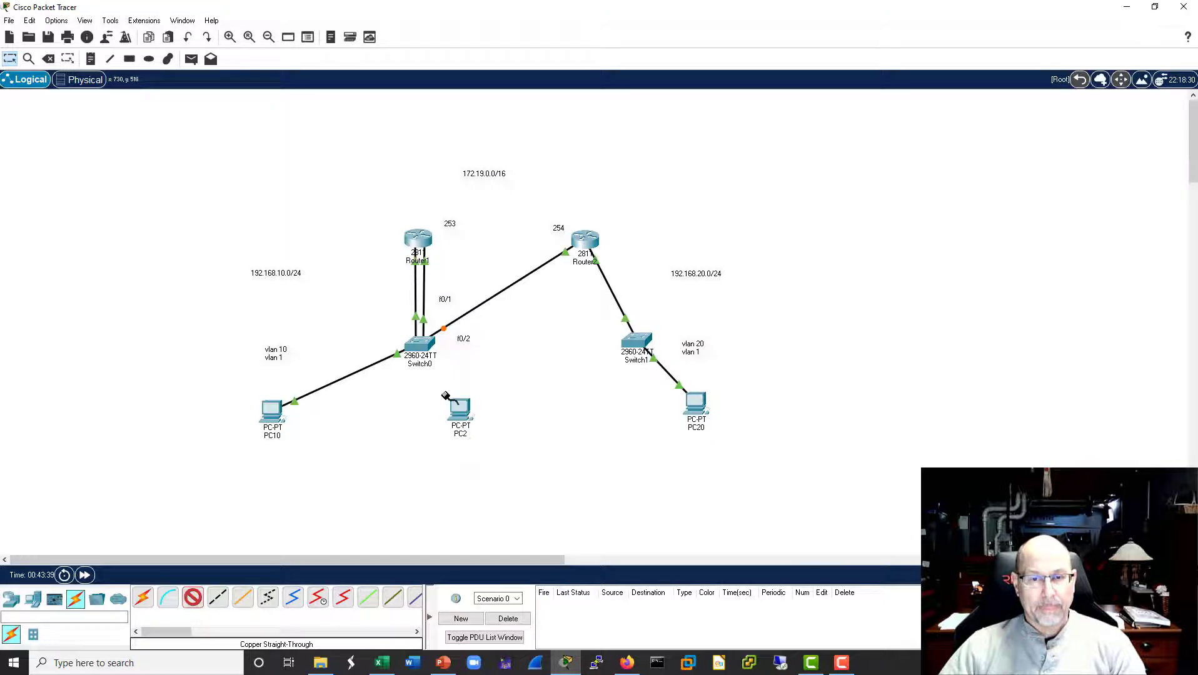
pyautogui.click(430, 345)
pyautogui.click(469, 366)
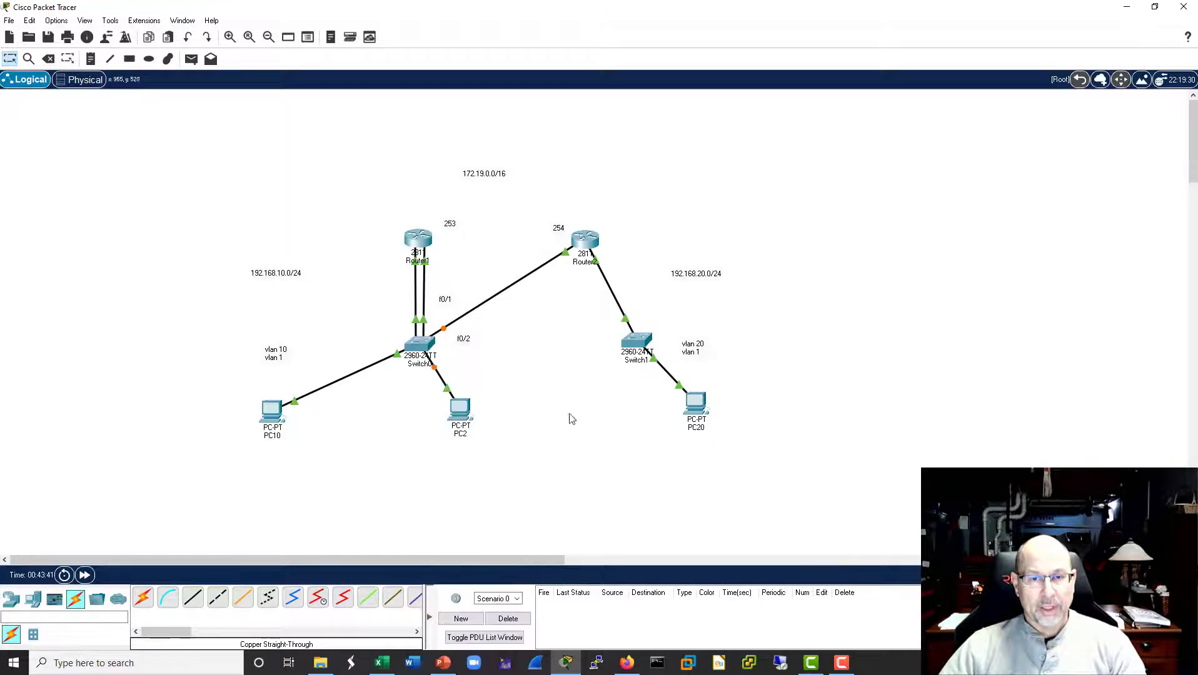
# Step: Add the note f0/3 beside the PC2 link and move PC2 slightly farther from Switch0
pyautogui.click(91, 59)
pyautogui.click(448, 367)
pyautogui.write('f0/3')
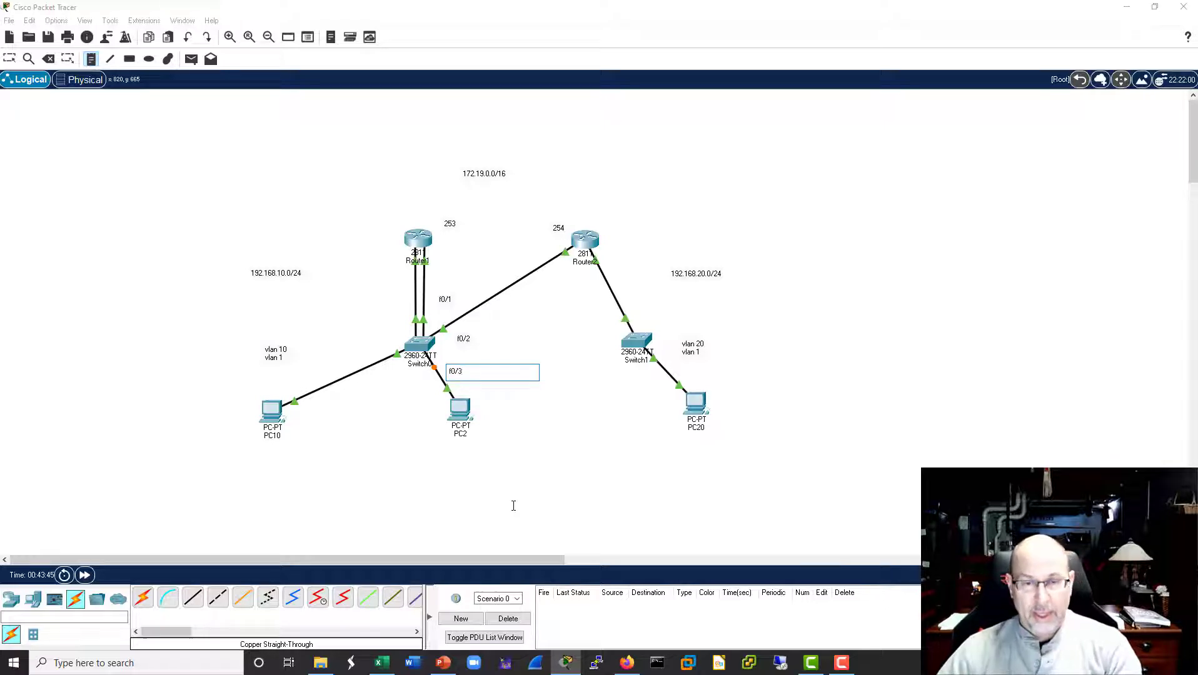
pyautogui.click(553, 455)
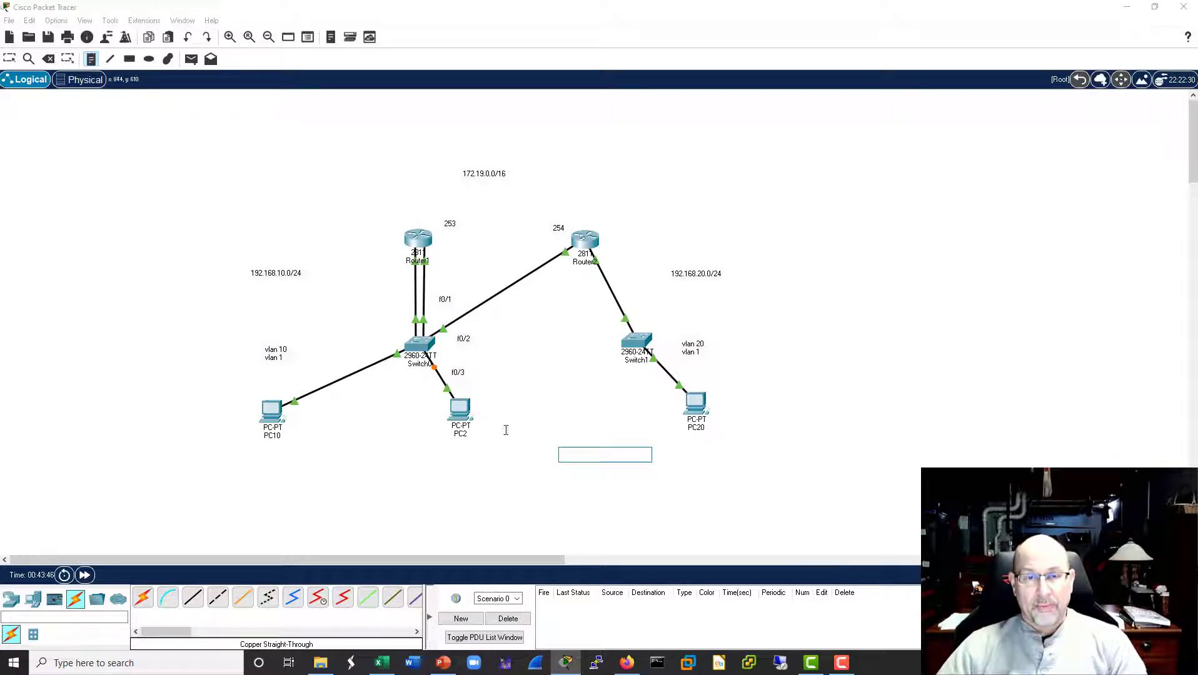
pyautogui.press('Escape')
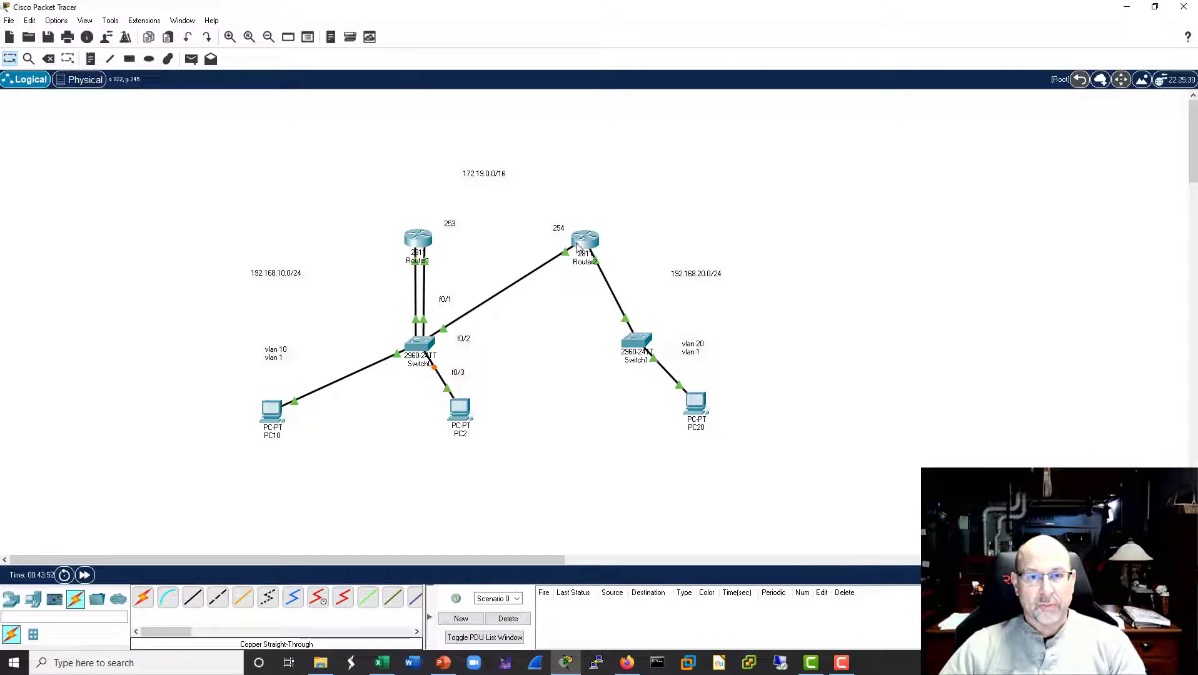
pyautogui.moveTo(461, 421); pyautogui.dragTo(492, 427)
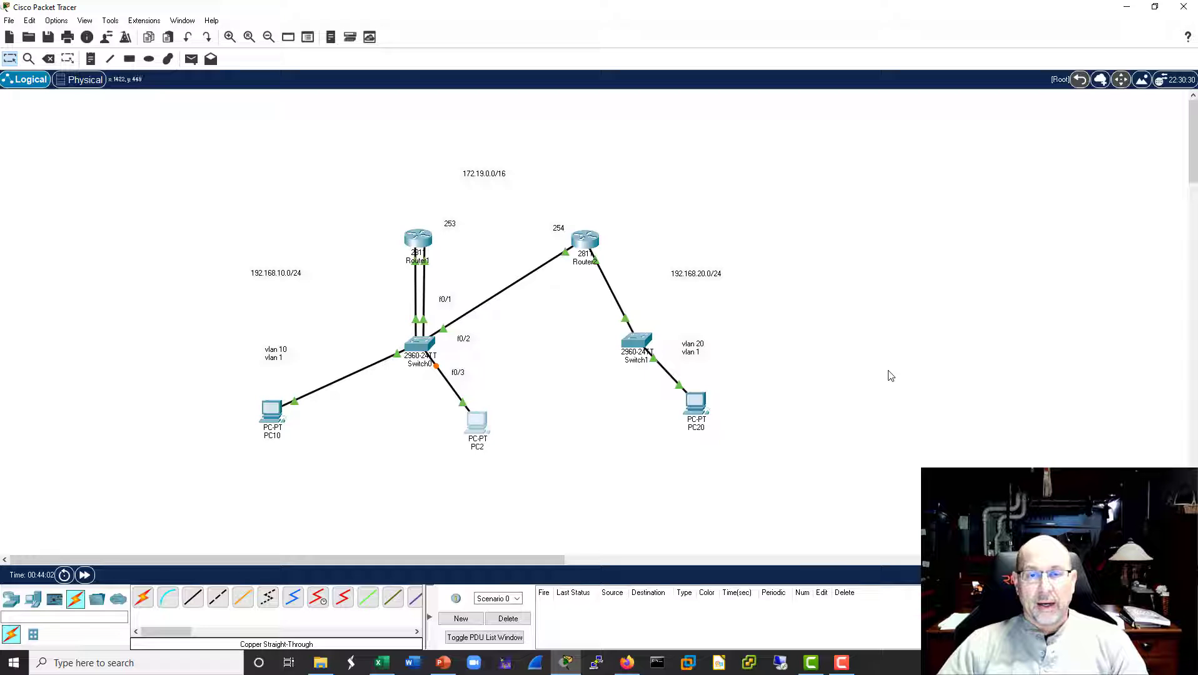
# Step: Ping 192.168.20.1 twice from PC10's command prompt to test the path through Switch0
pyautogui.moveTo(428, 240); pyautogui.dragTo(423, 239)
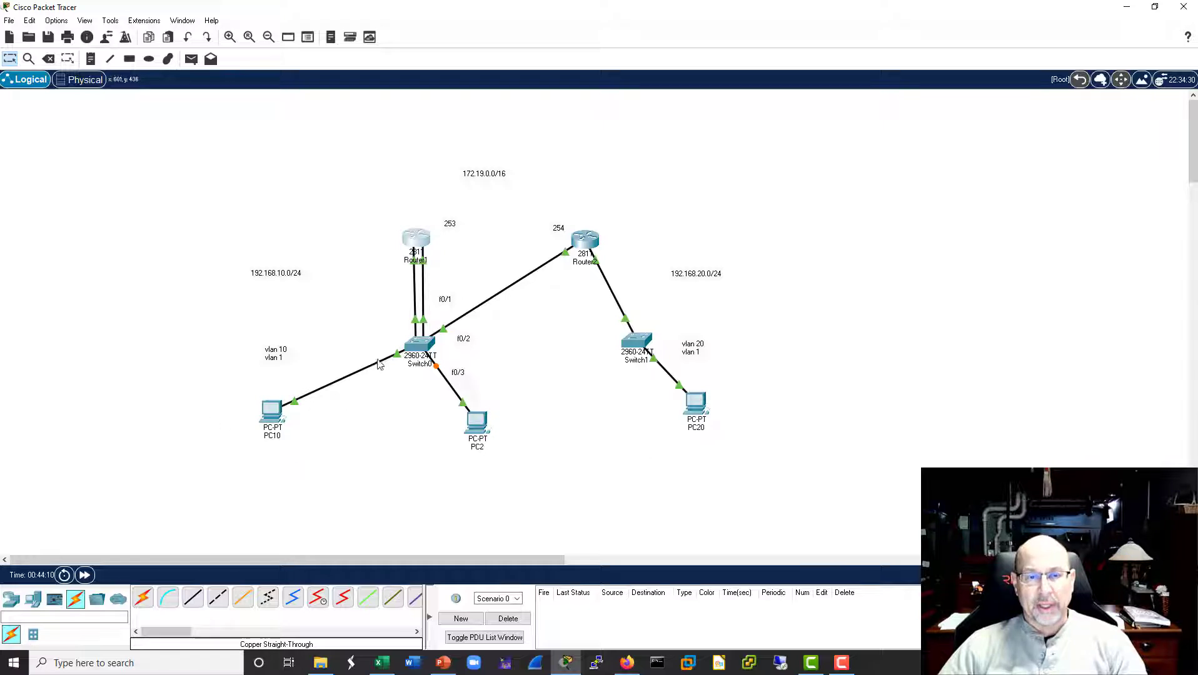
pyautogui.click(275, 405)
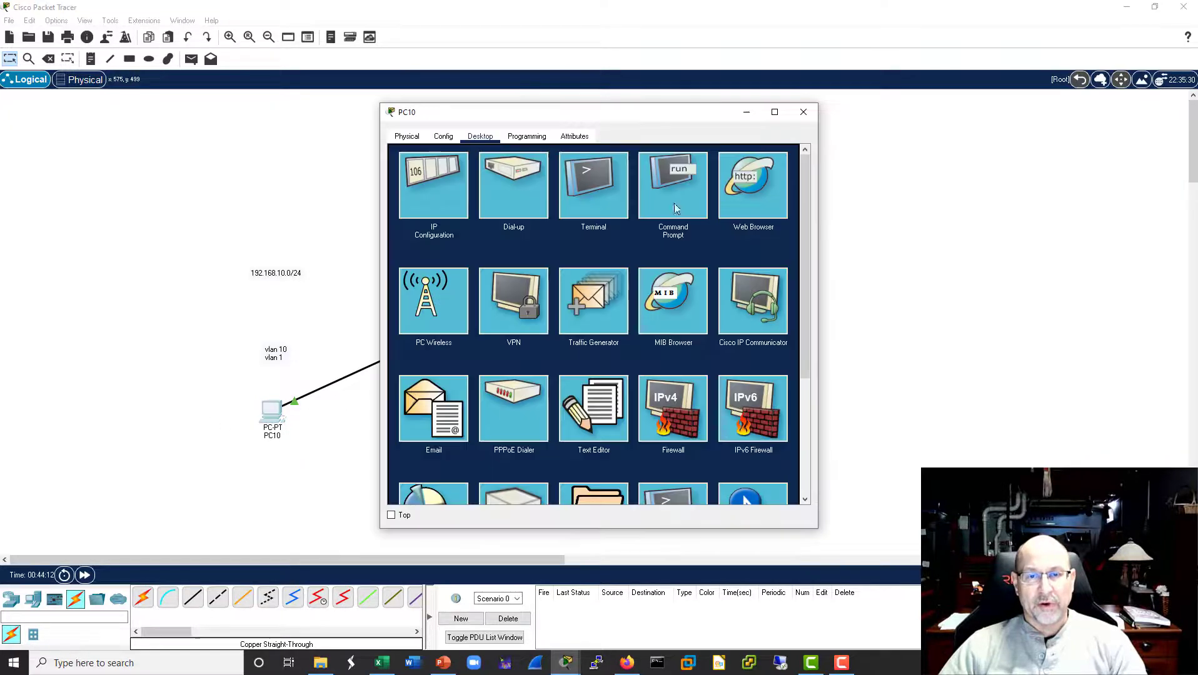
pyautogui.moveTo(664, 114); pyautogui.dragTo(906, 102)
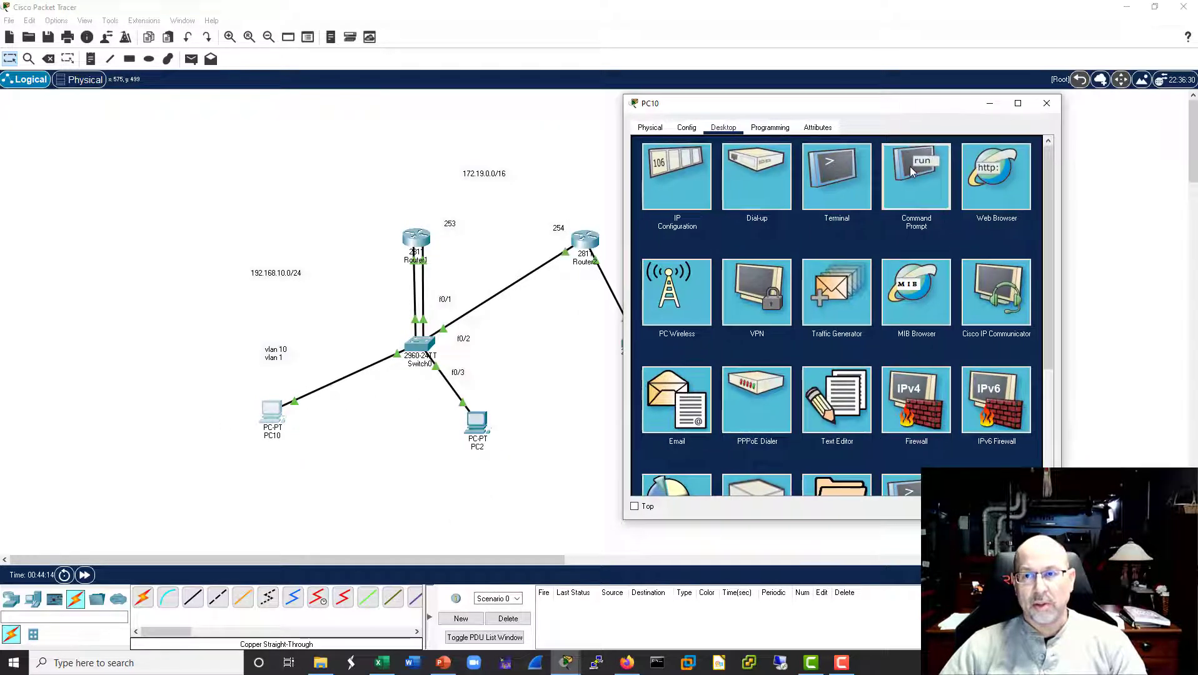
pyautogui.click(910, 166)
pyautogui.press('Up')
pyautogui.press('Return')
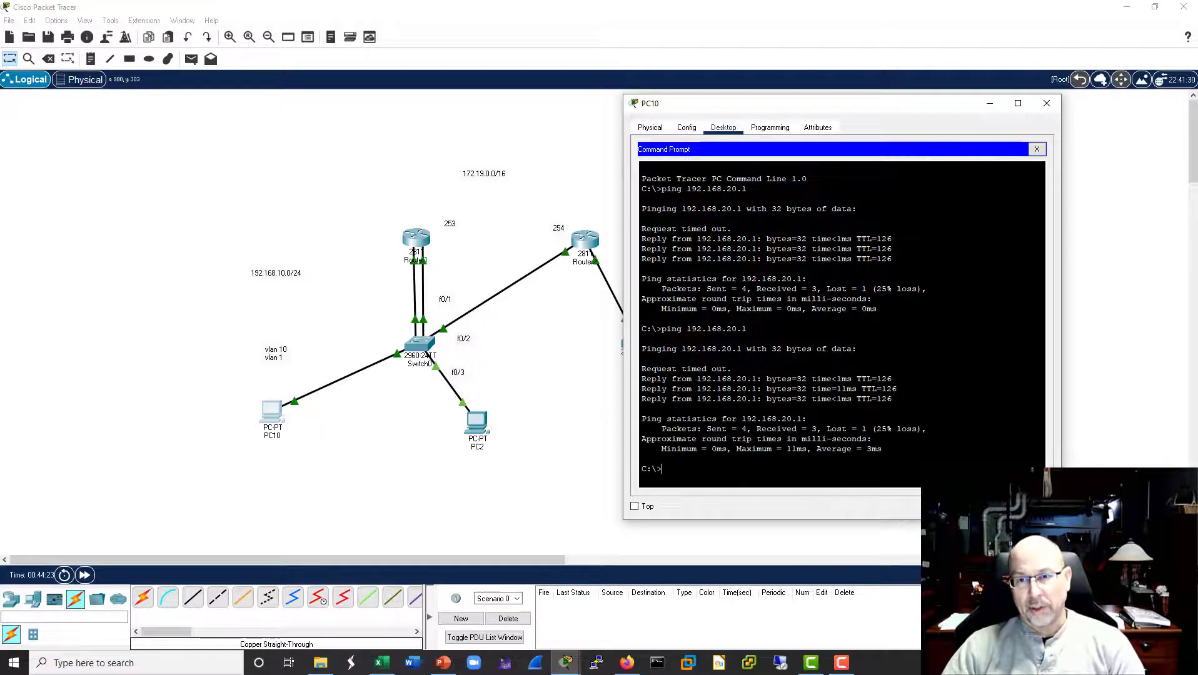
pyautogui.press('Up')
pyautogui.press('Return')
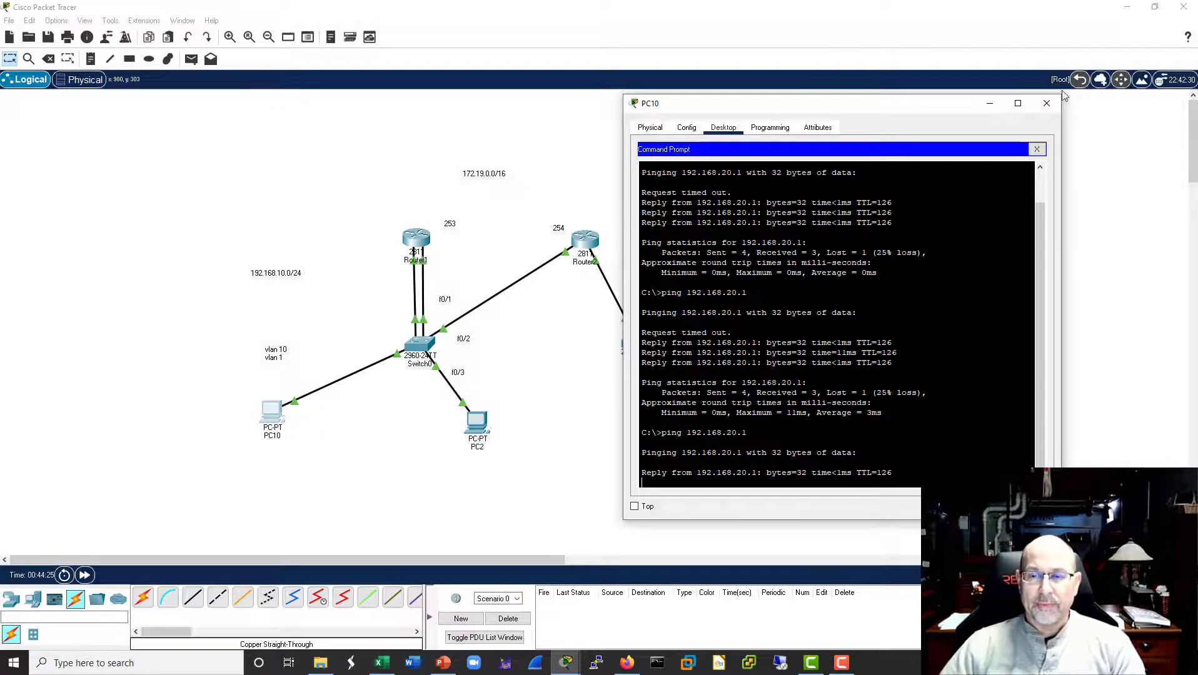
pyautogui.click(1046, 103)
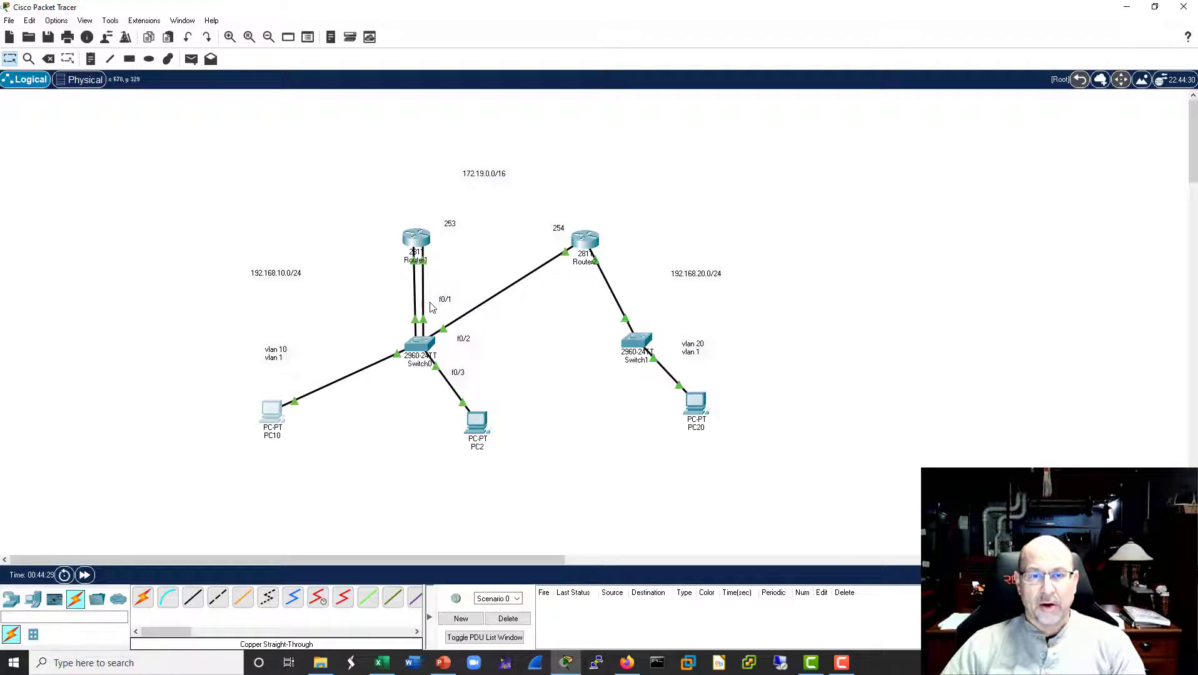
pyautogui.click(91, 58)
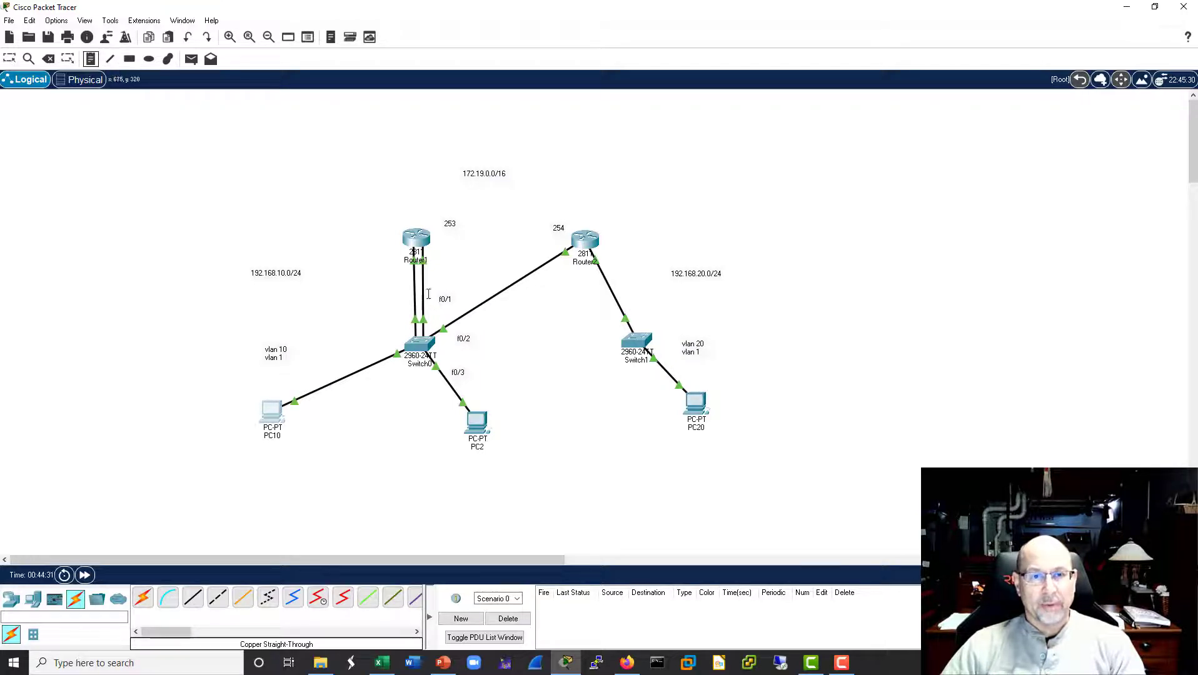
pyautogui.click(441, 299)
pyautogui.press('Escape')
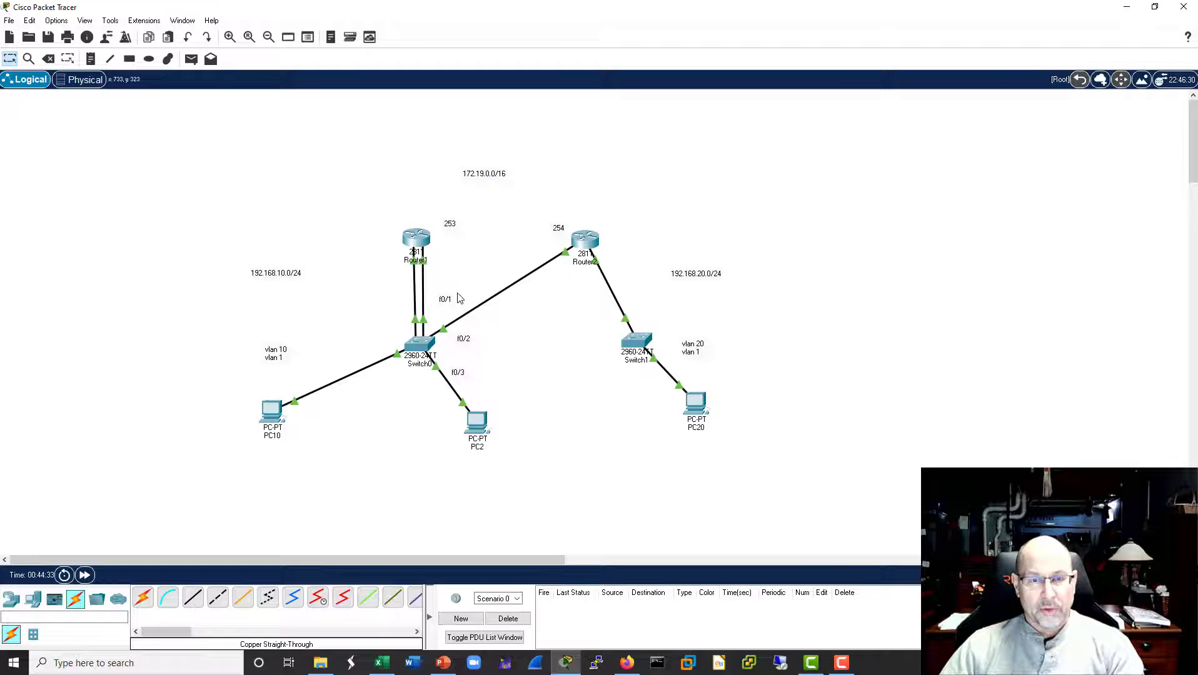
# Step: Add a second line reading vlan 1 to the f0/1 and f0/2 notes beside Switch0
pyautogui.doubleClick(458, 299)
pyautogui.press('Return')
pyautogui.write('vlan 1')
pyautogui.click(463, 356)
pyautogui.doubleClick(463, 339)
pyautogui.press('Return')
pyautogui.write('vlan')
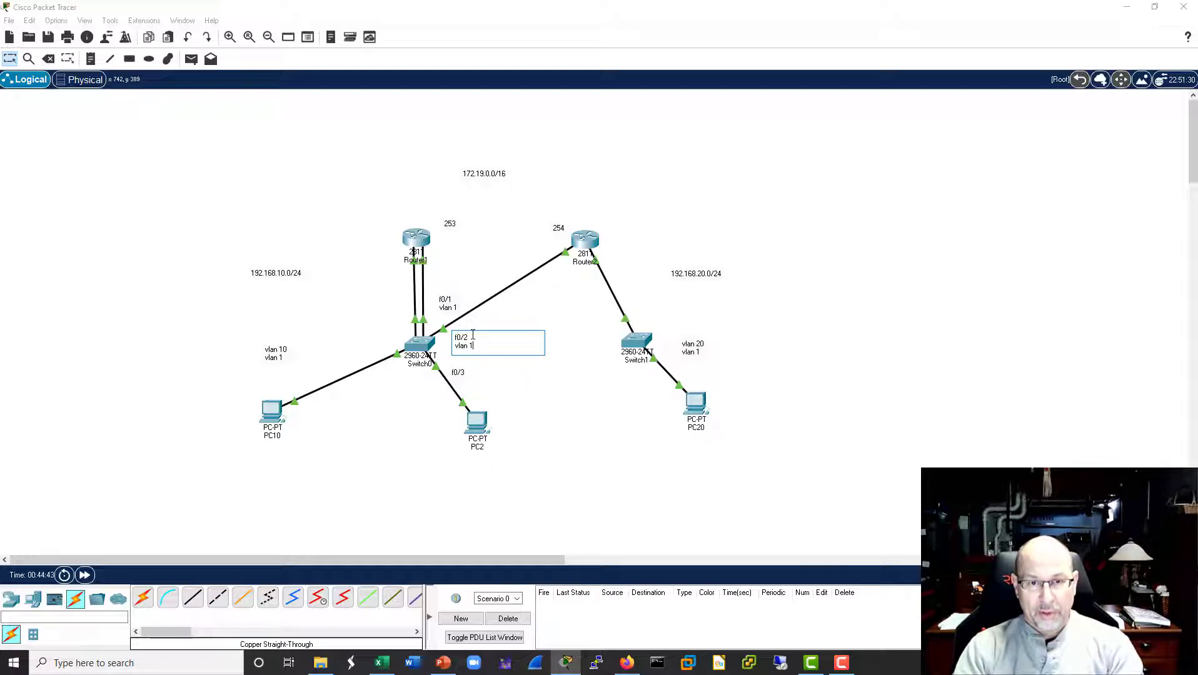
# Step: Add a second line reading vlan 1 to the f0/3 note and shift the note slightly away from PC2's link
pyautogui.doubleClick(462, 372)
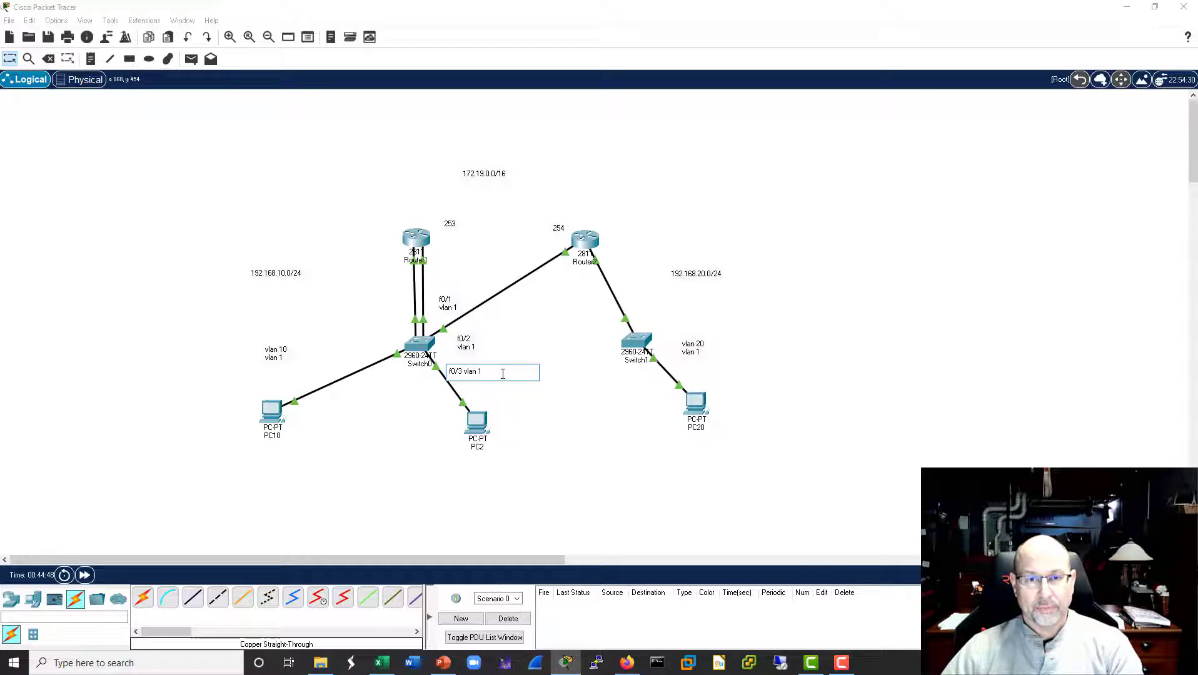
pyautogui.press('Return')
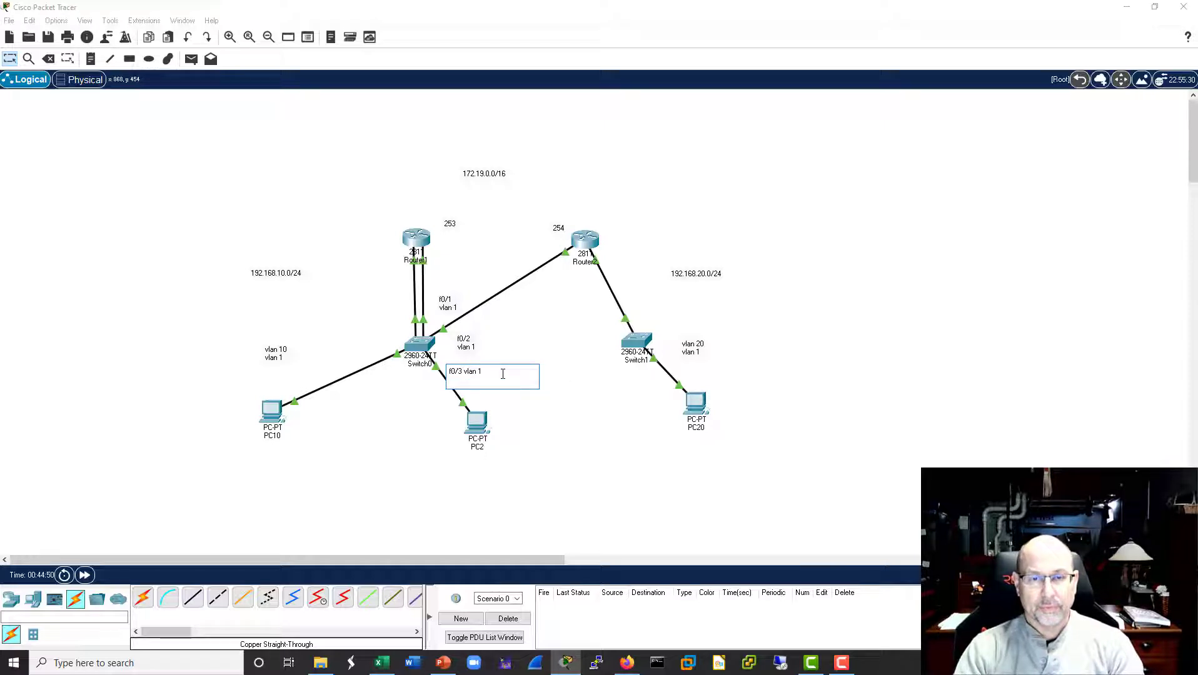
pyautogui.press('Return')
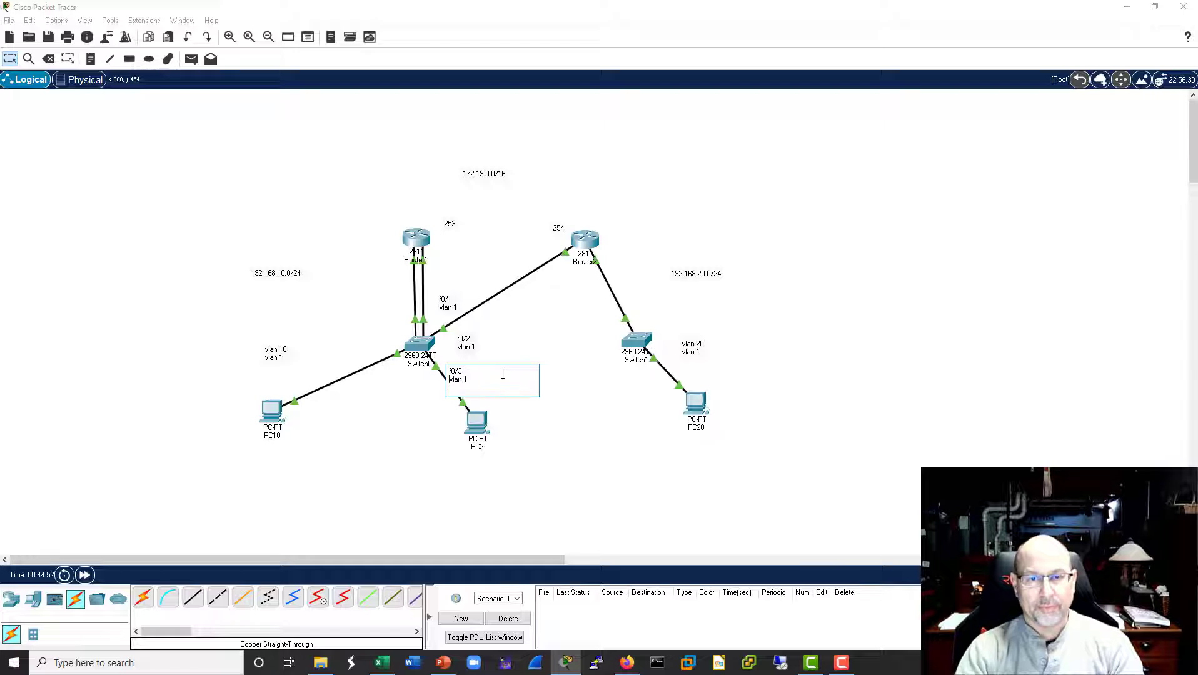
pyautogui.click(641, 367)
pyautogui.moveTo(456, 373); pyautogui.dragTo(472, 375)
pyautogui.click(463, 313)
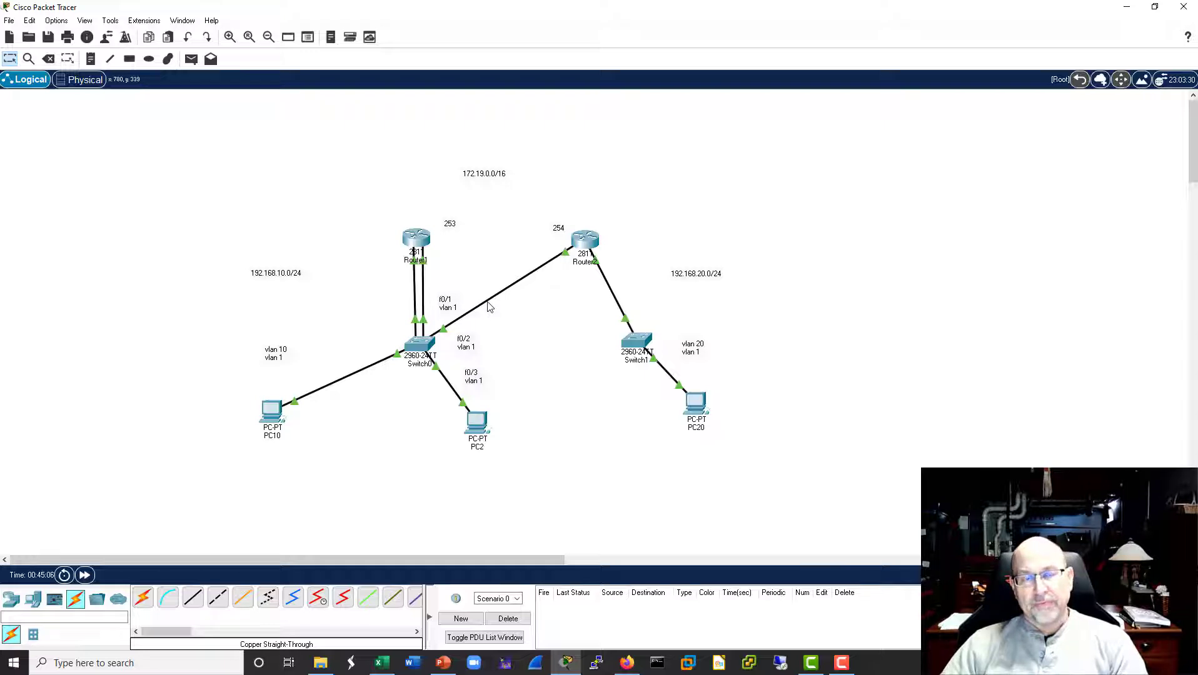
# Step: Continue the paused VLAN listing in Switch0's command line
pyautogui.moveTo(490, 305)
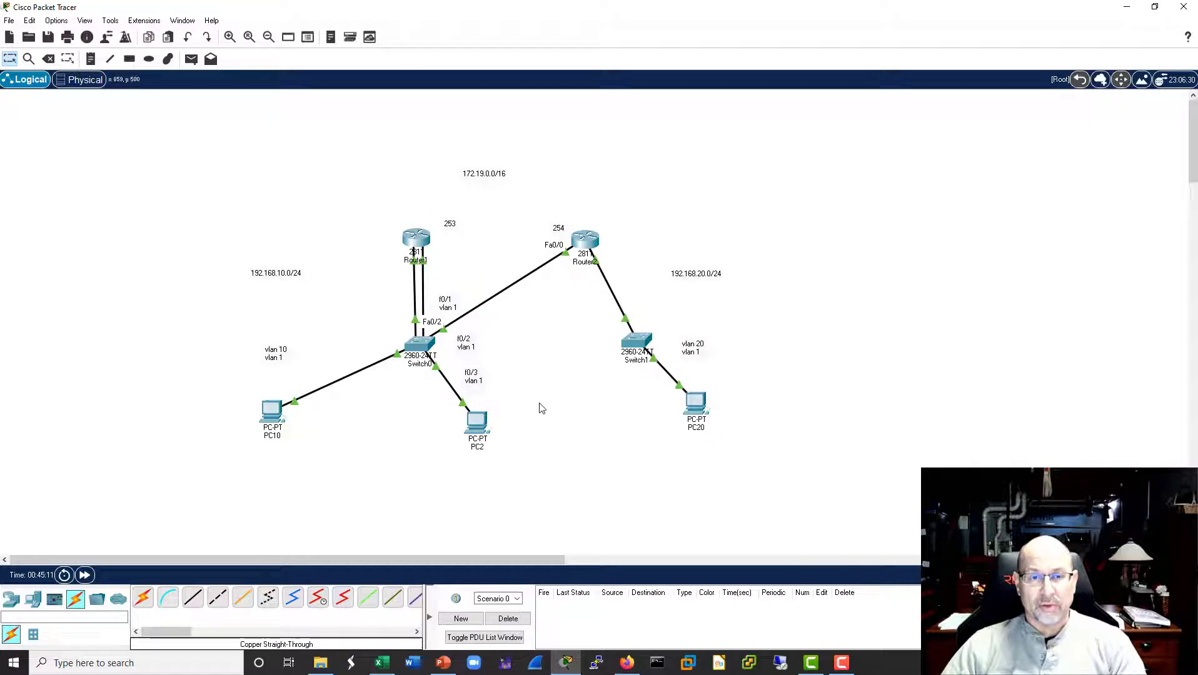
pyautogui.click(413, 350)
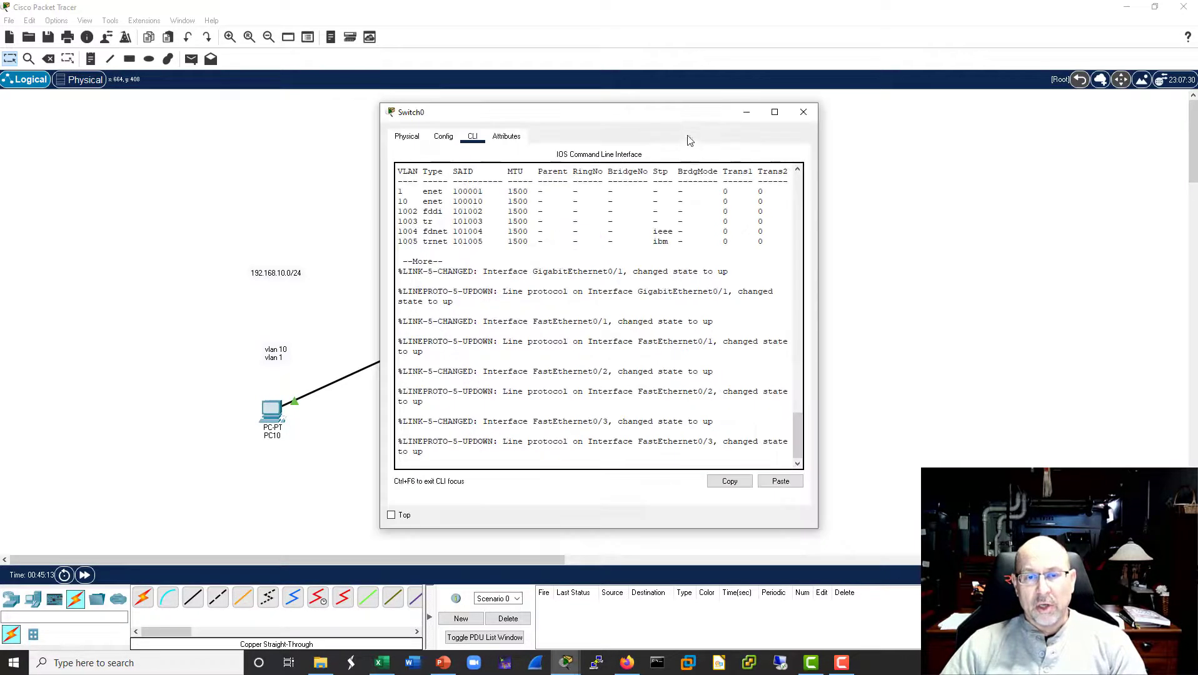
pyautogui.moveTo(657, 114); pyautogui.dragTo(990, 117)
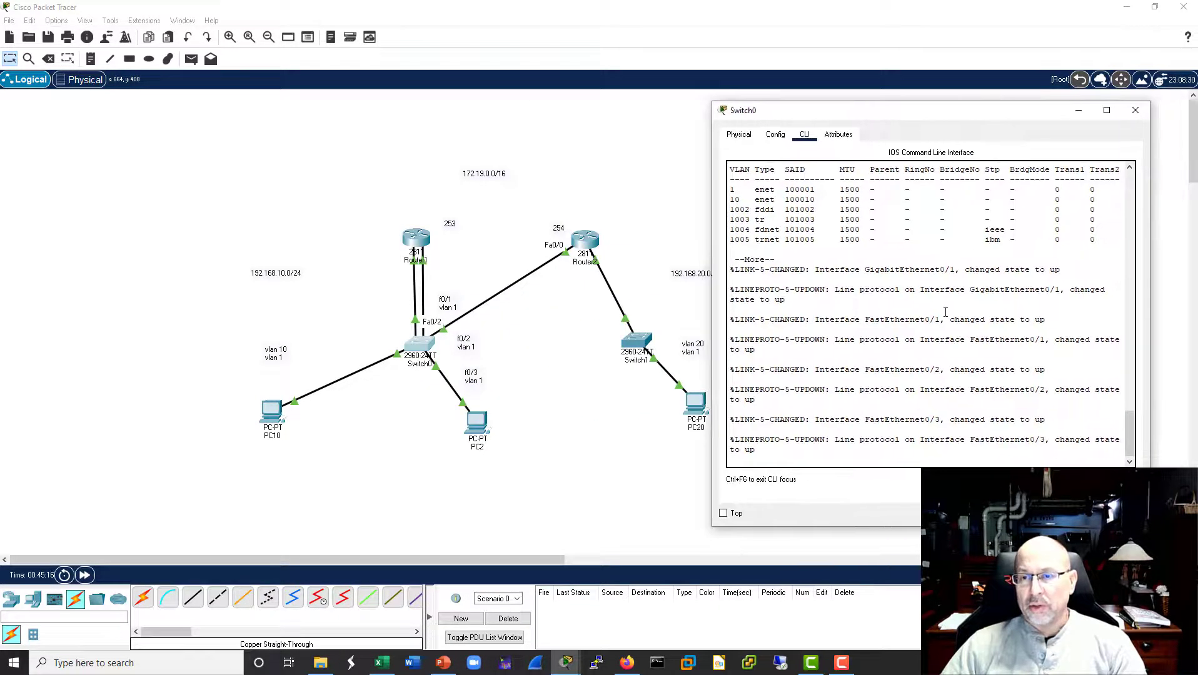
pyautogui.press('space')
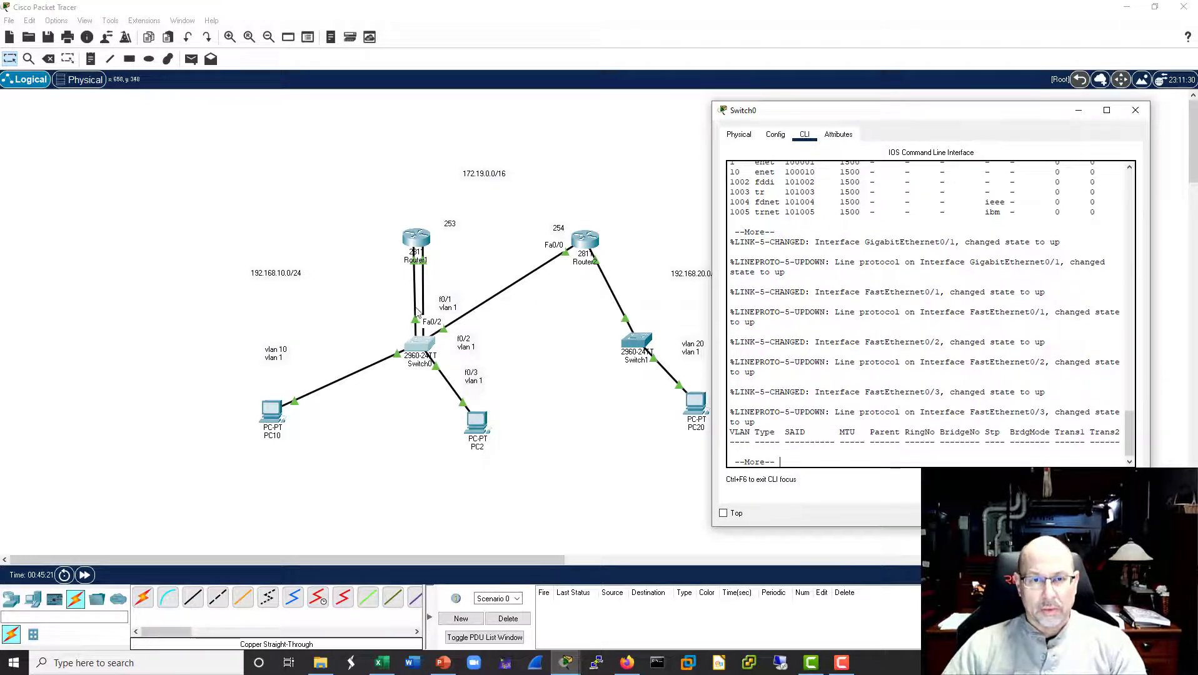
# Step: Reposition the port notes around Switch0, placing the f0/3 vlan 1 note on the other side of PC2's link
pyautogui.click(492, 328)
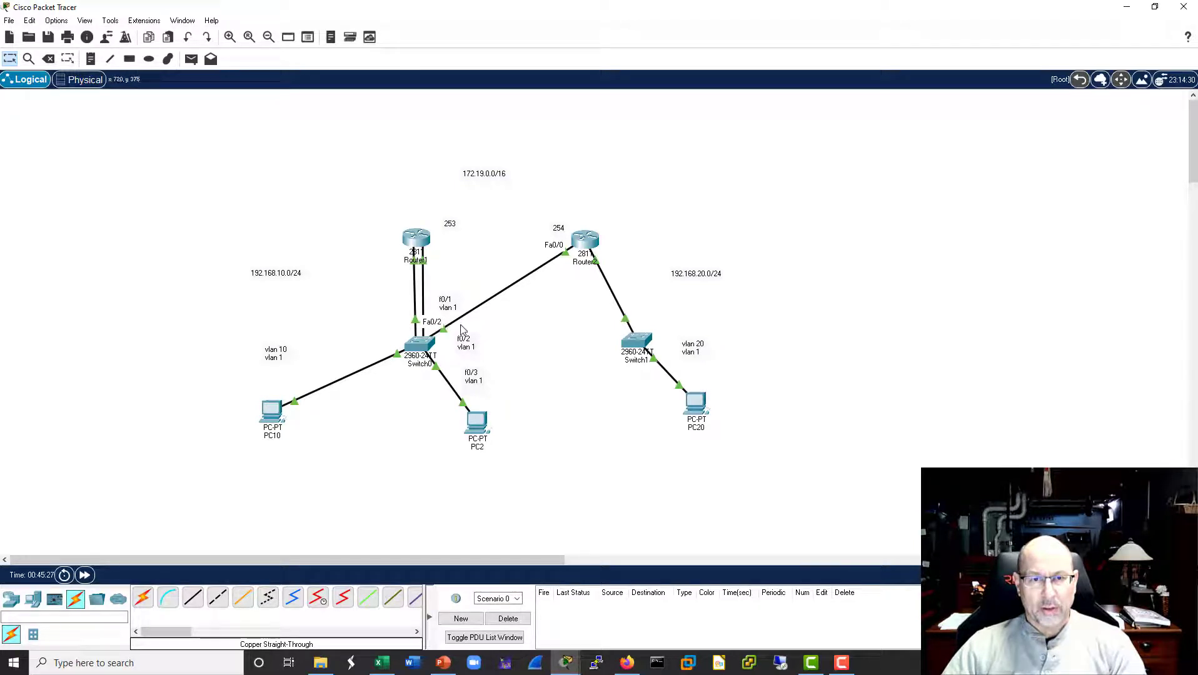
pyautogui.moveTo(448, 308); pyautogui.dragTo(452, 300)
pyautogui.moveTo(464, 345); pyautogui.dragTo(427, 391)
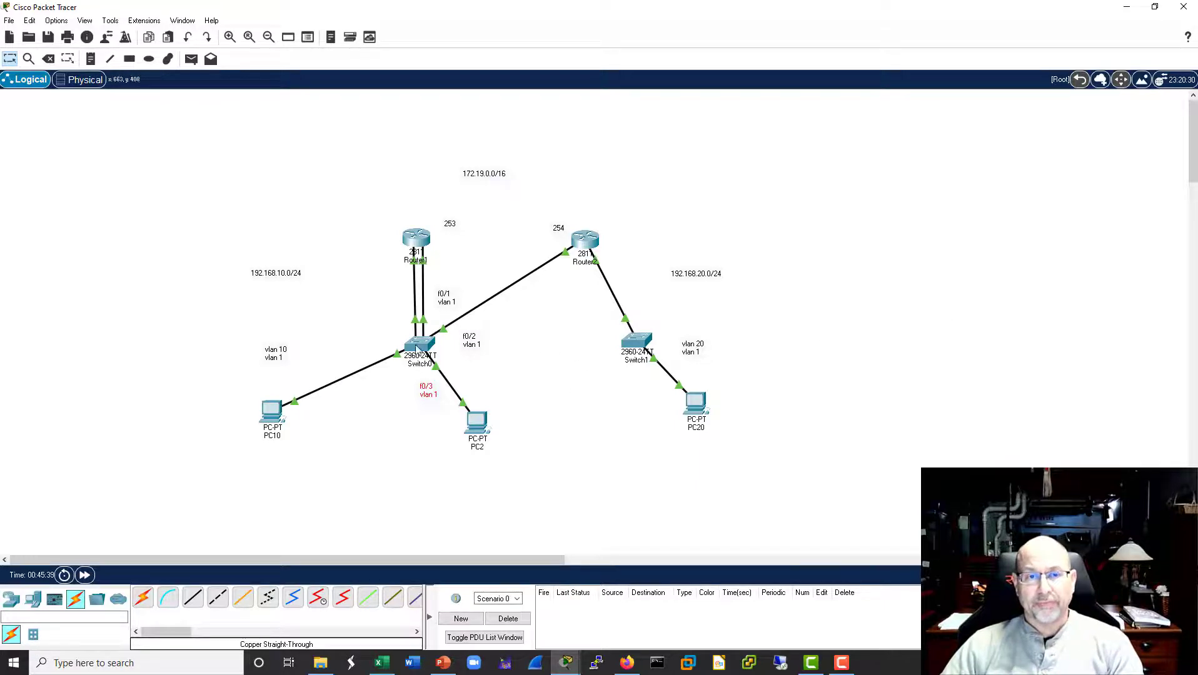
# Step: Enter global configuration mode on Switch0 and set interface f0/1 as the source of monitor session 1
pyautogui.click(417, 349)
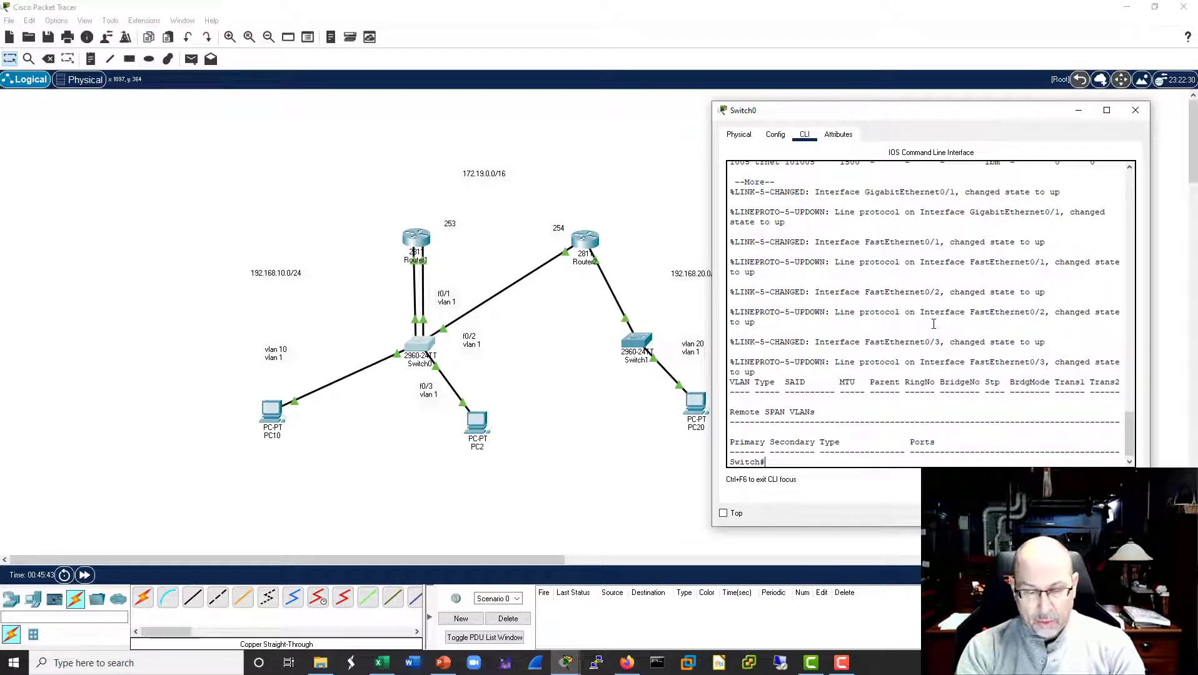
pyautogui.write('conf t')
pyautogui.press('Return')
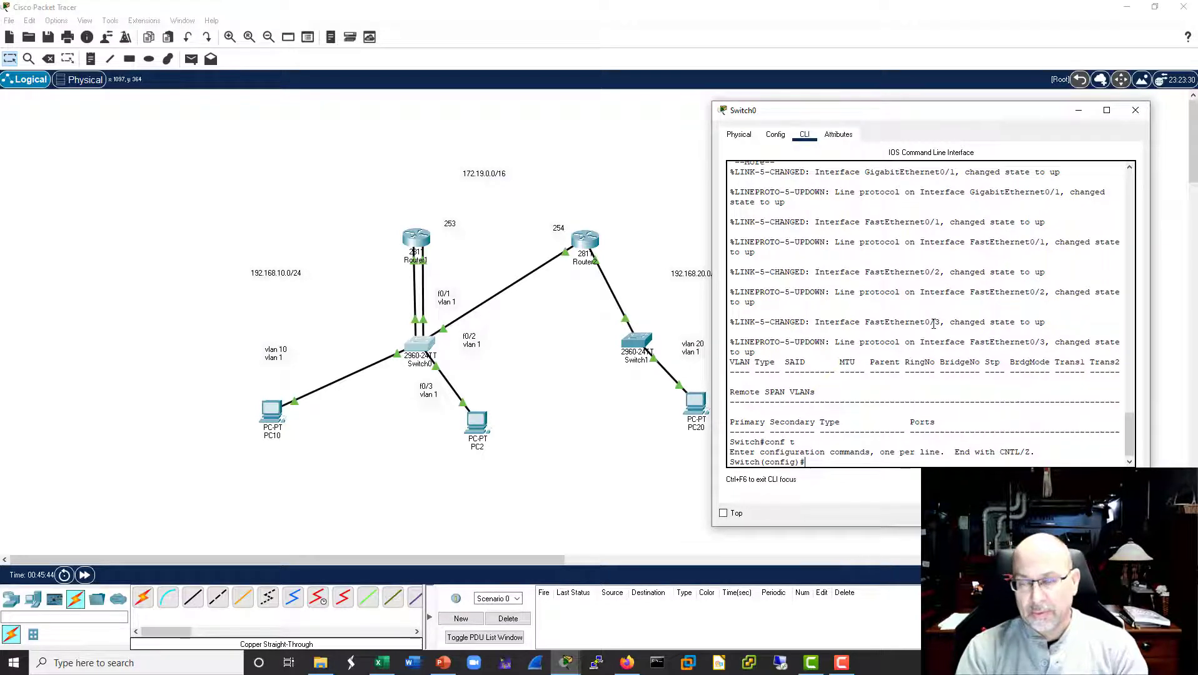
pyautogui.write('monitor sess')
pyautogui.press('Tab')
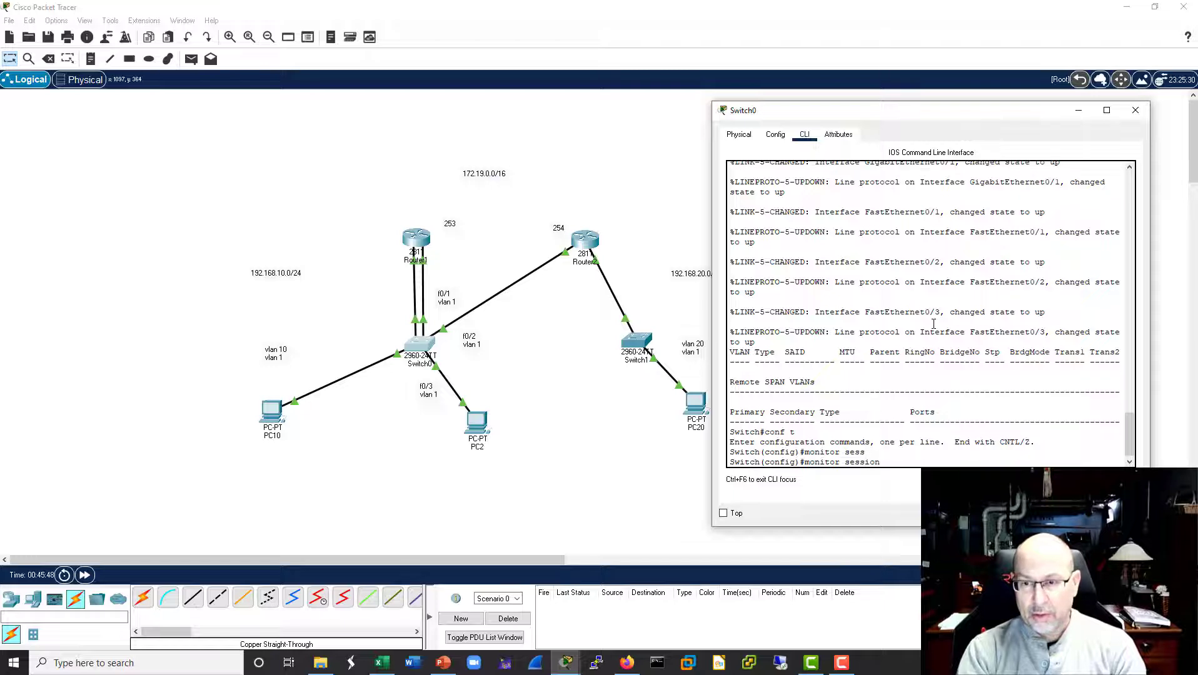
pyautogui.write('1 source')
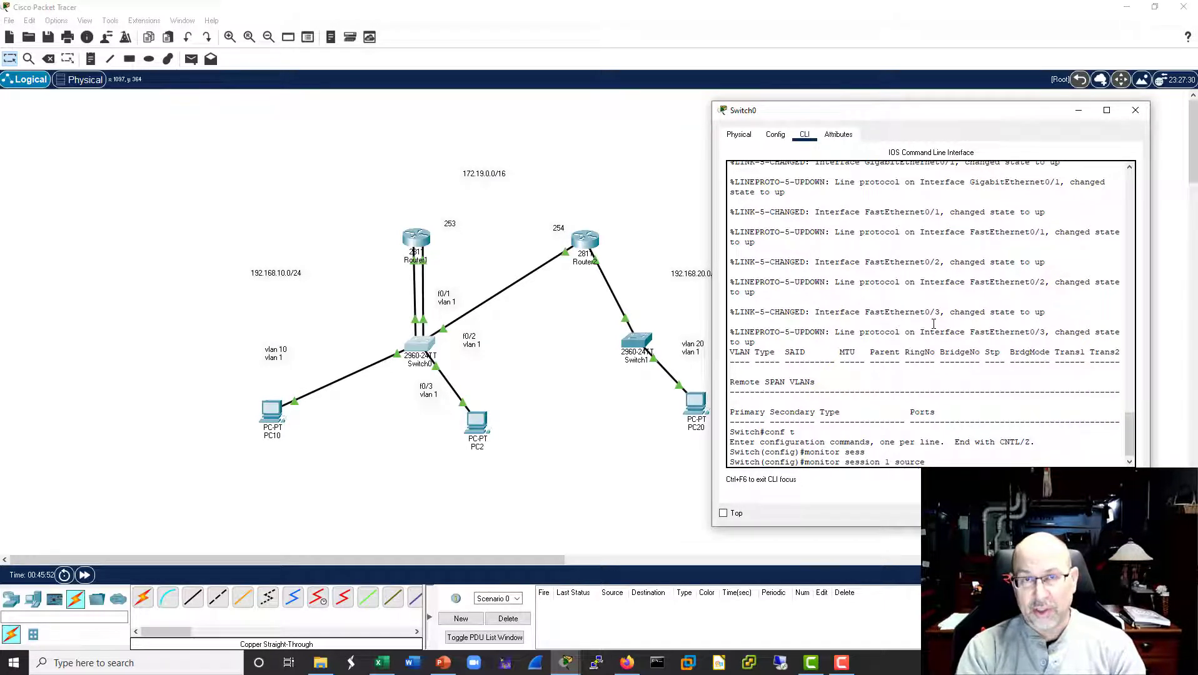
pyautogui.write(' f0/1')
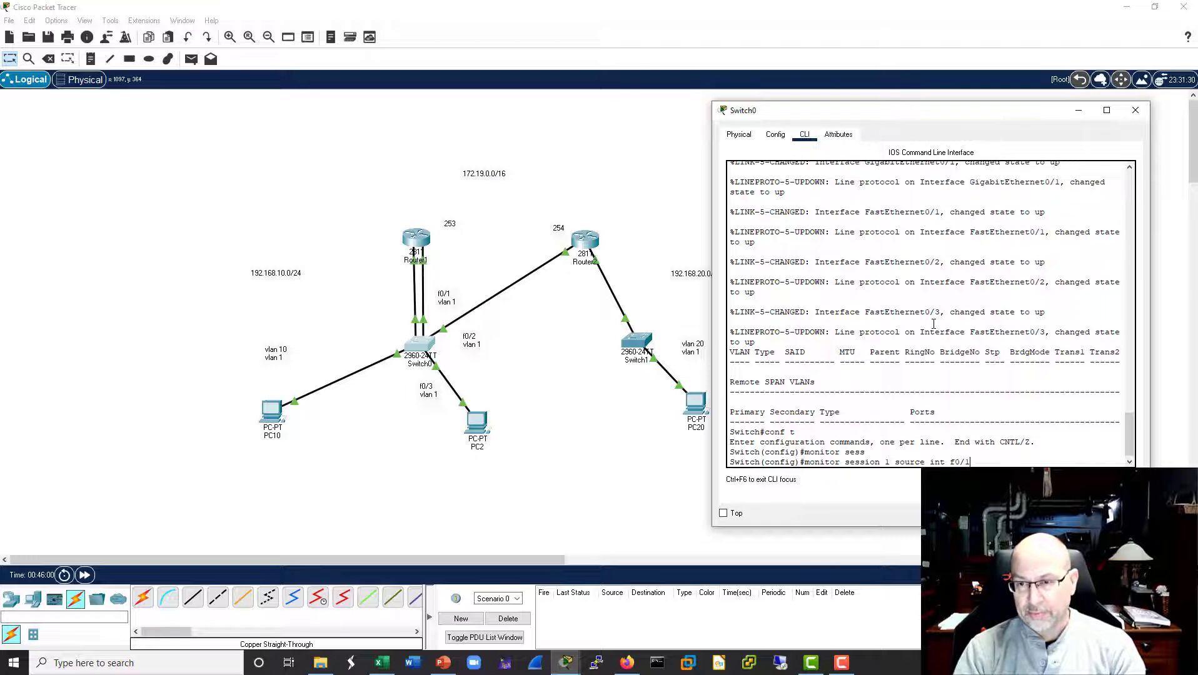
pyautogui.press('Return')
# Step: Set interface f0/3 as the destination of monitor session 1 on Switch0, and close its window
pyautogui.press('Up')
pyautogui.press('BackSpace')
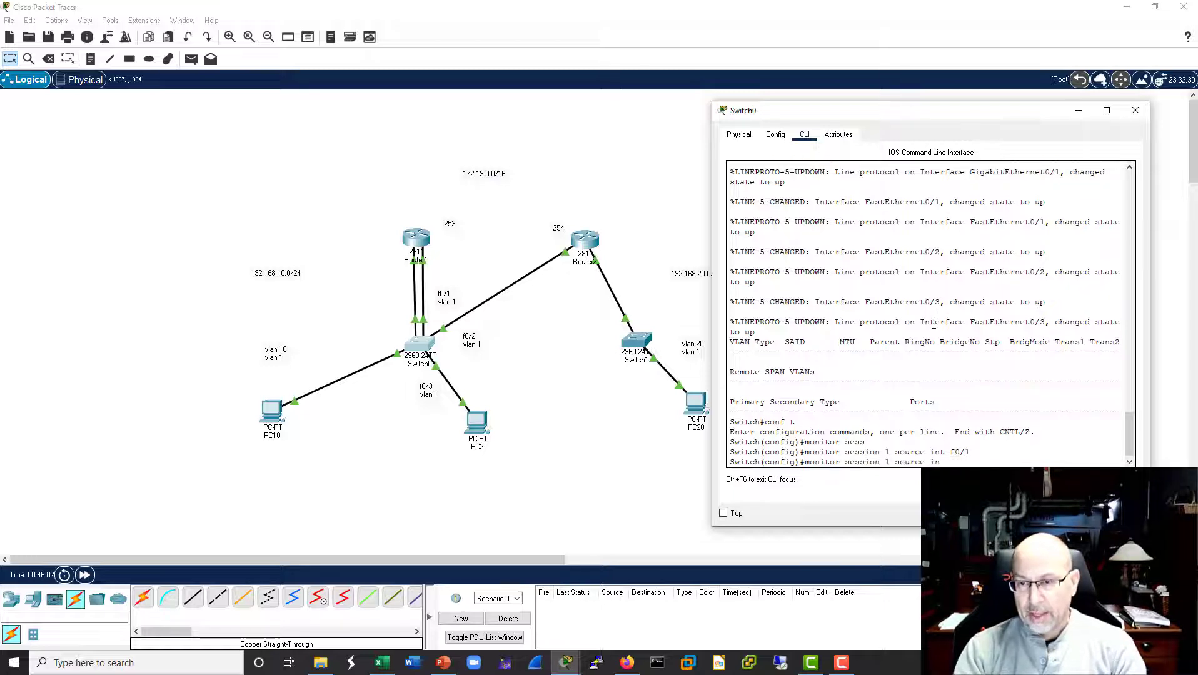
pyautogui.press('BackSpace')
pyautogui.press('BackSpace')
pyautogui.press('BackSpace')
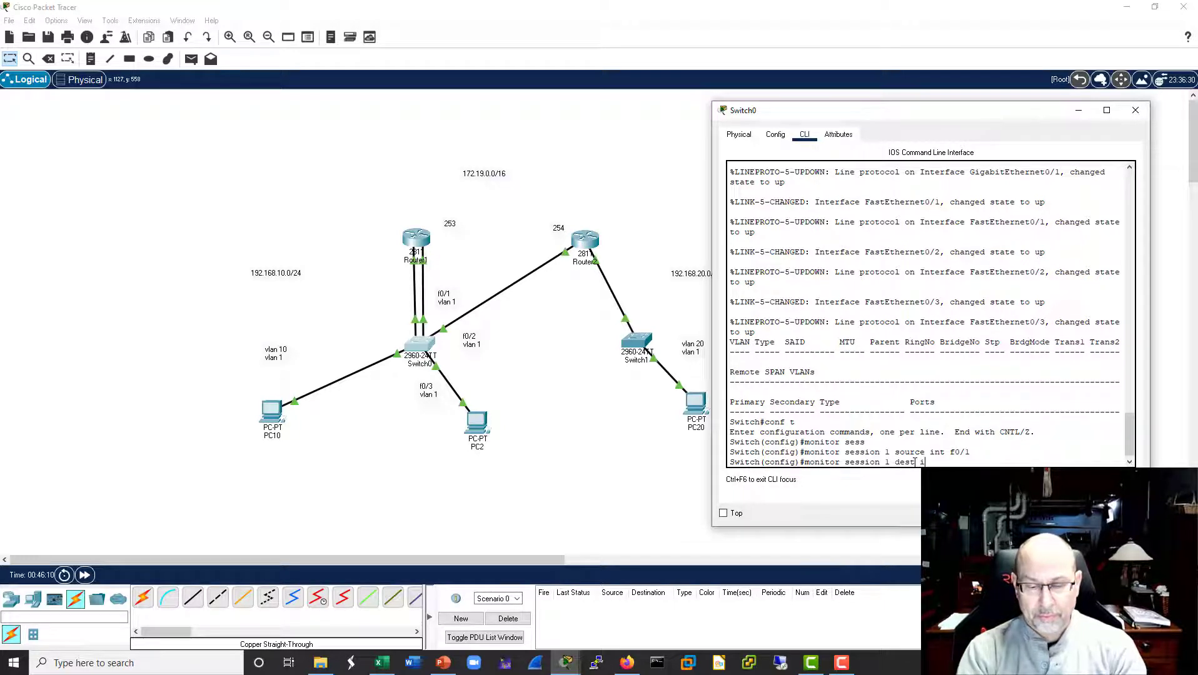
pyautogui.write('f0')
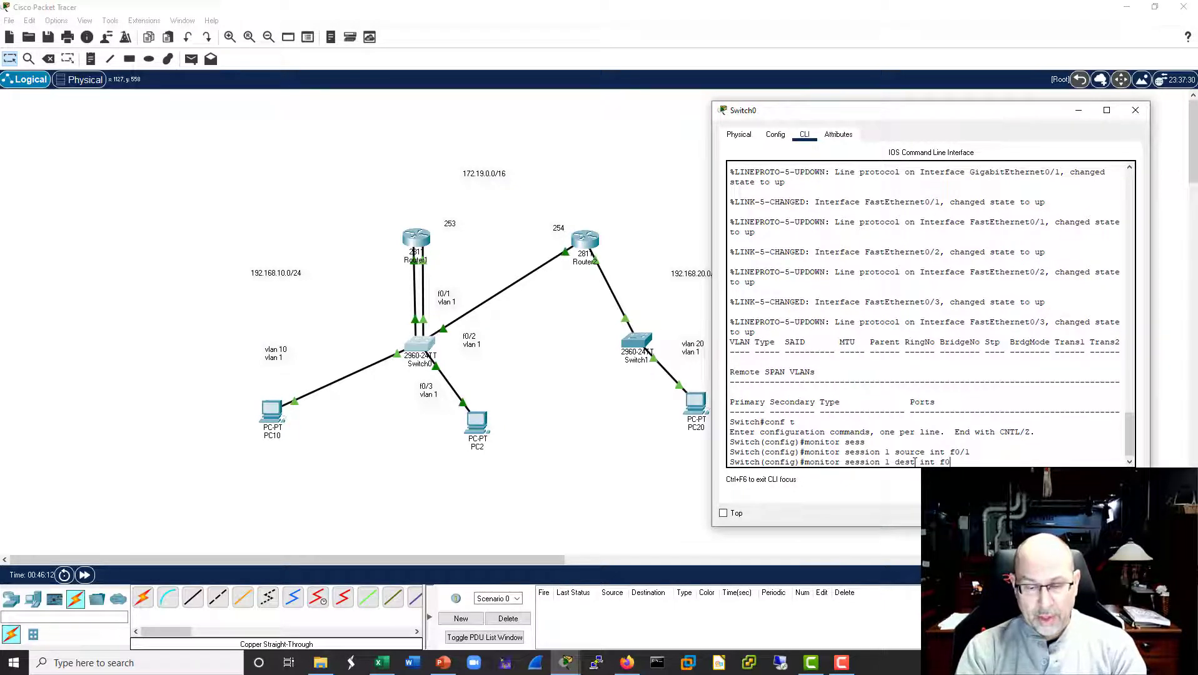
pyautogui.write('/3')
pyautogui.press('Return')
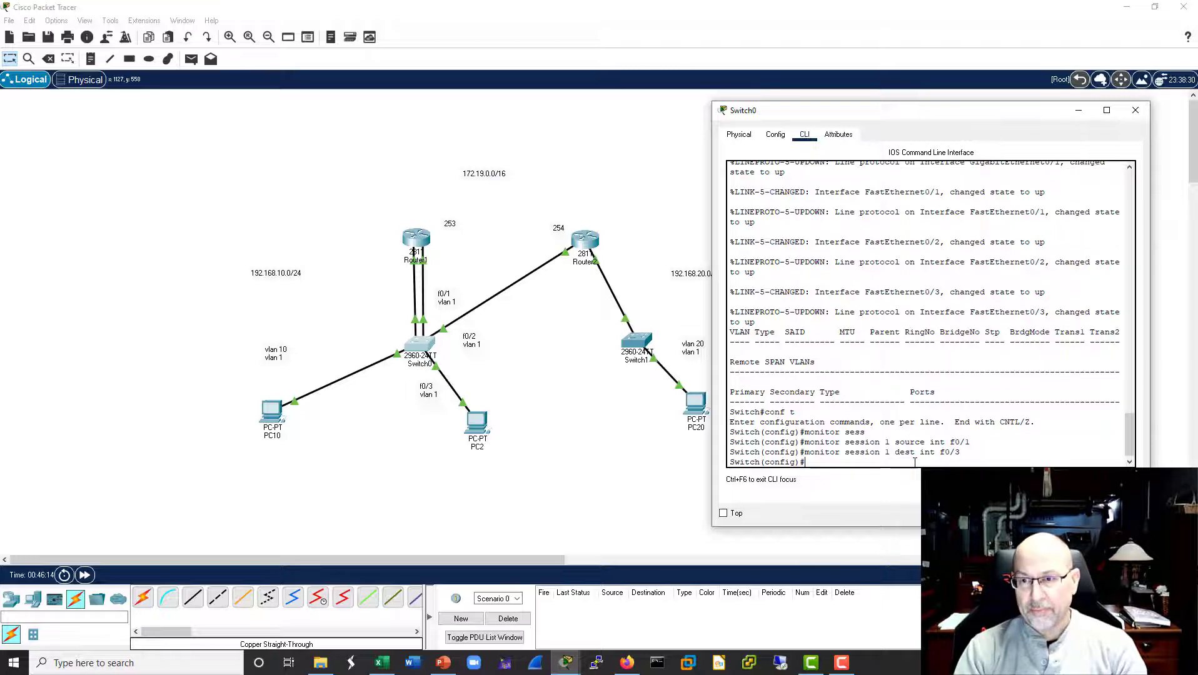
pyautogui.click(1136, 112)
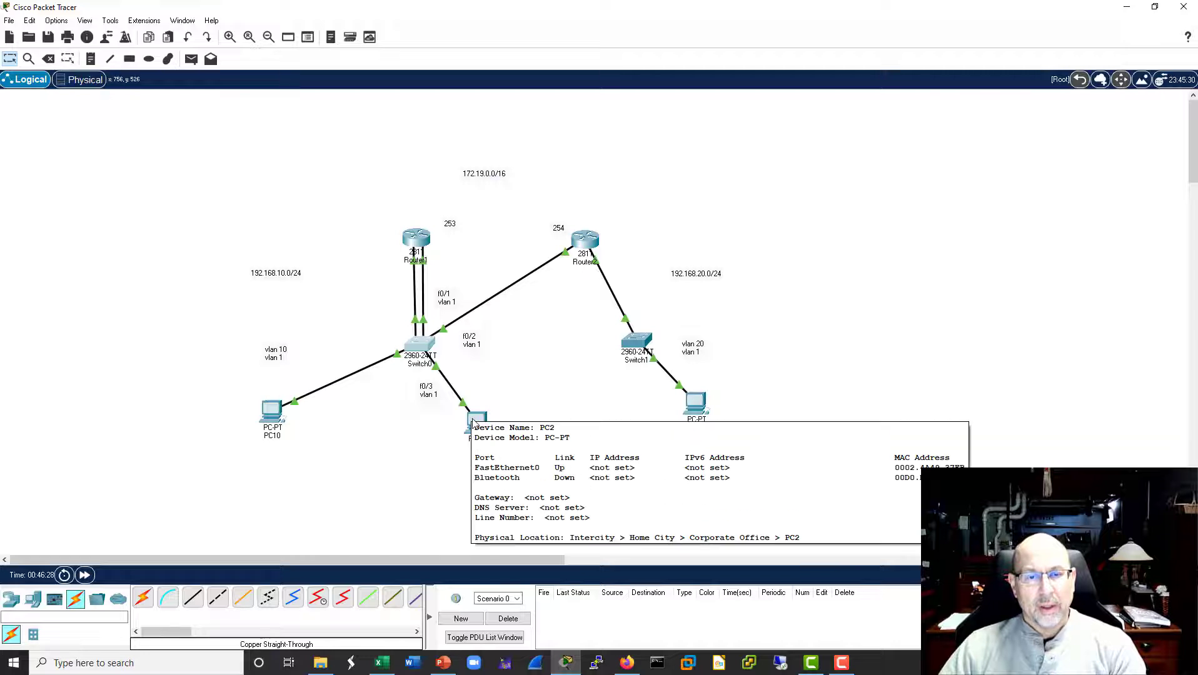
# Step: Remove the f0/3 destination from monitor session 1 in Switch0's configuration and close its window
pyautogui.click(419, 344)
pyautogui.moveTo(678, 118); pyautogui.dragTo(1000, 107)
pyautogui.press('Up')
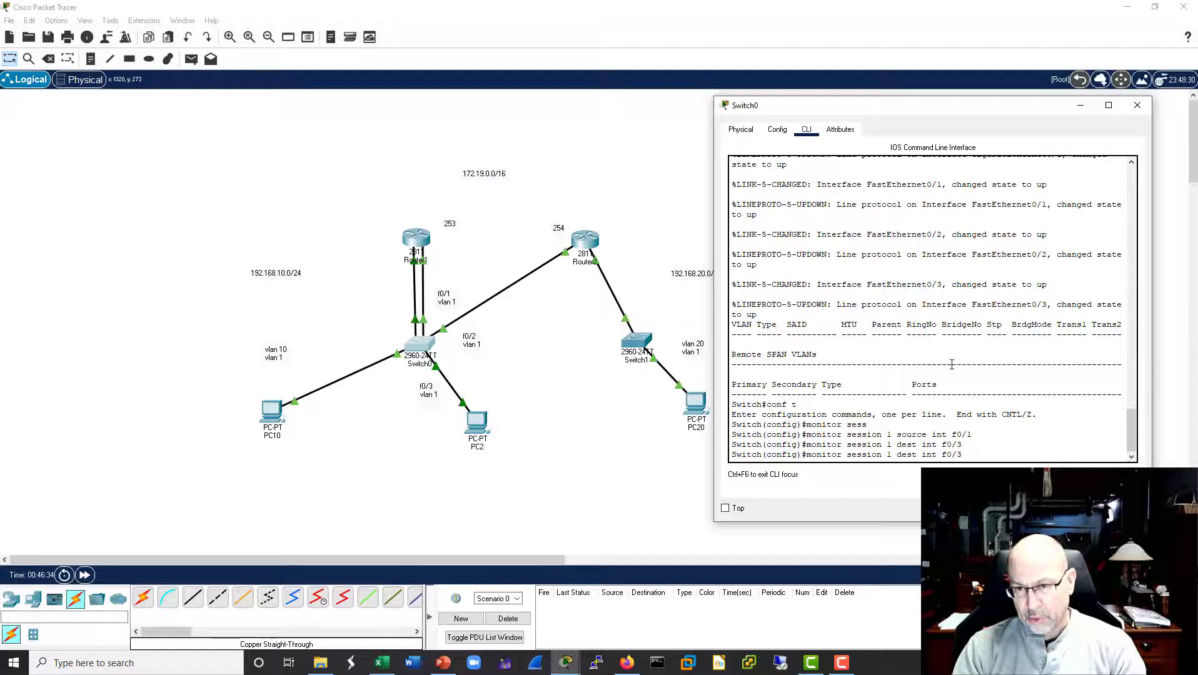
pyautogui.write('no')
pyautogui.press('Return')
pyautogui.press('Return')
pyautogui.press('Return')
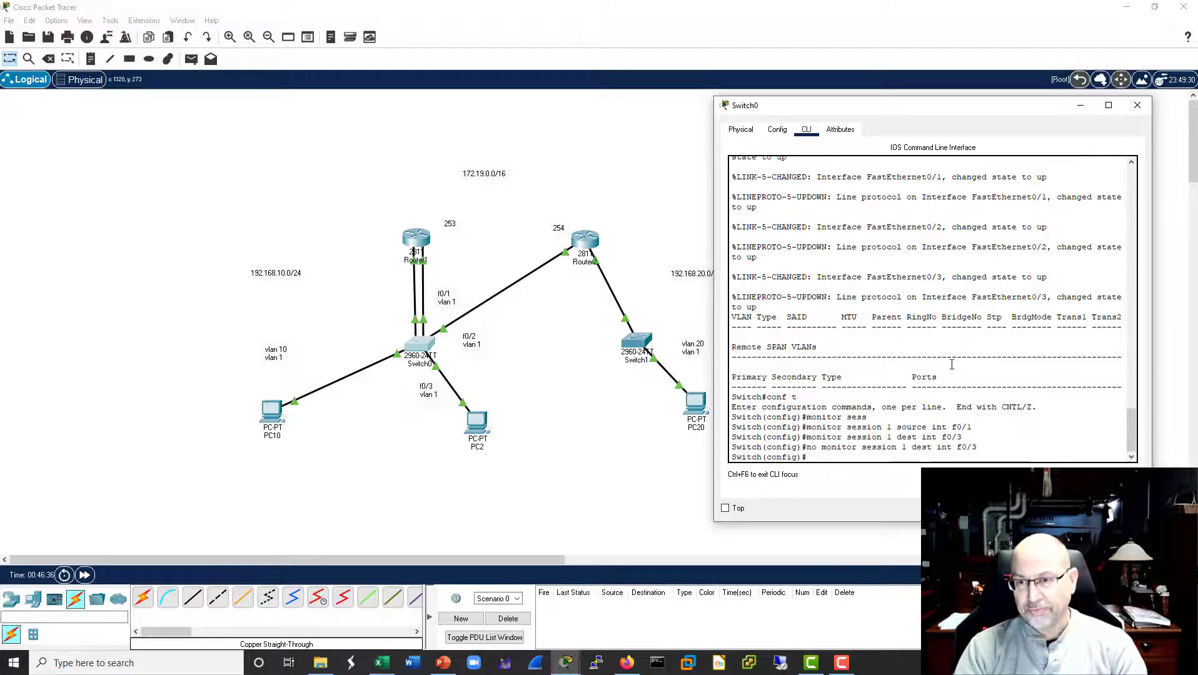
pyautogui.click(1135, 105)
# Step: Switch to Simulation mode and widen the Simulation Panel to show the event type column
pyautogui.click(1169, 575)
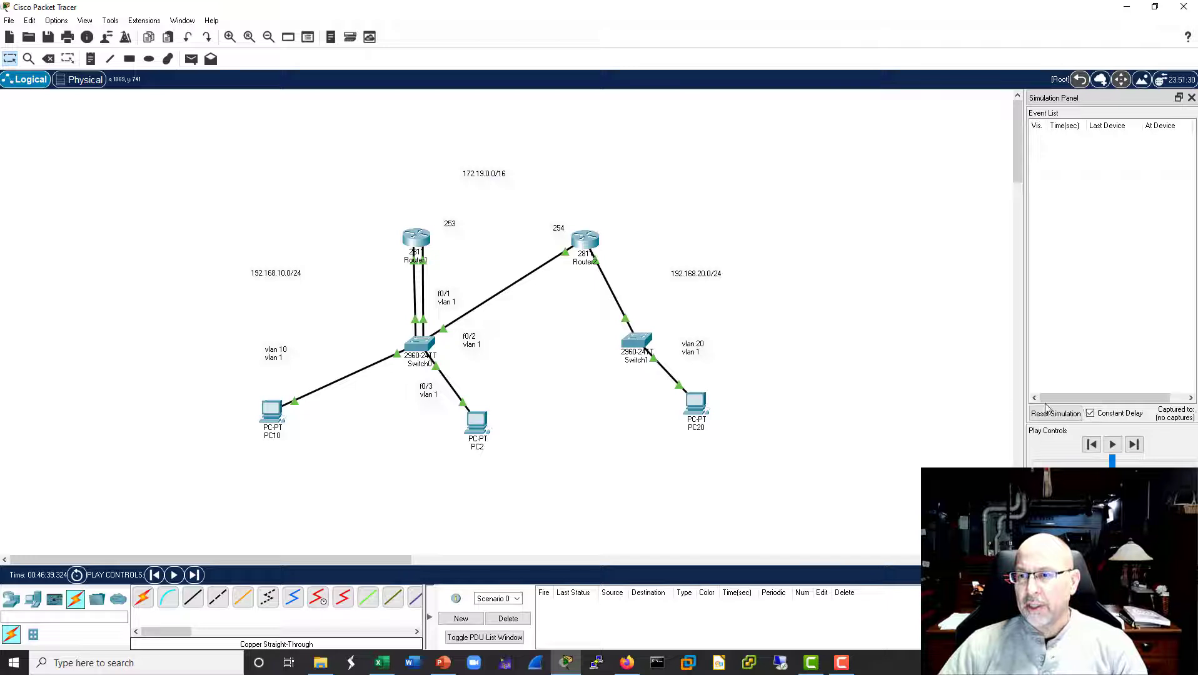
pyautogui.moveTo(1025, 411); pyautogui.dragTo(936, 450)
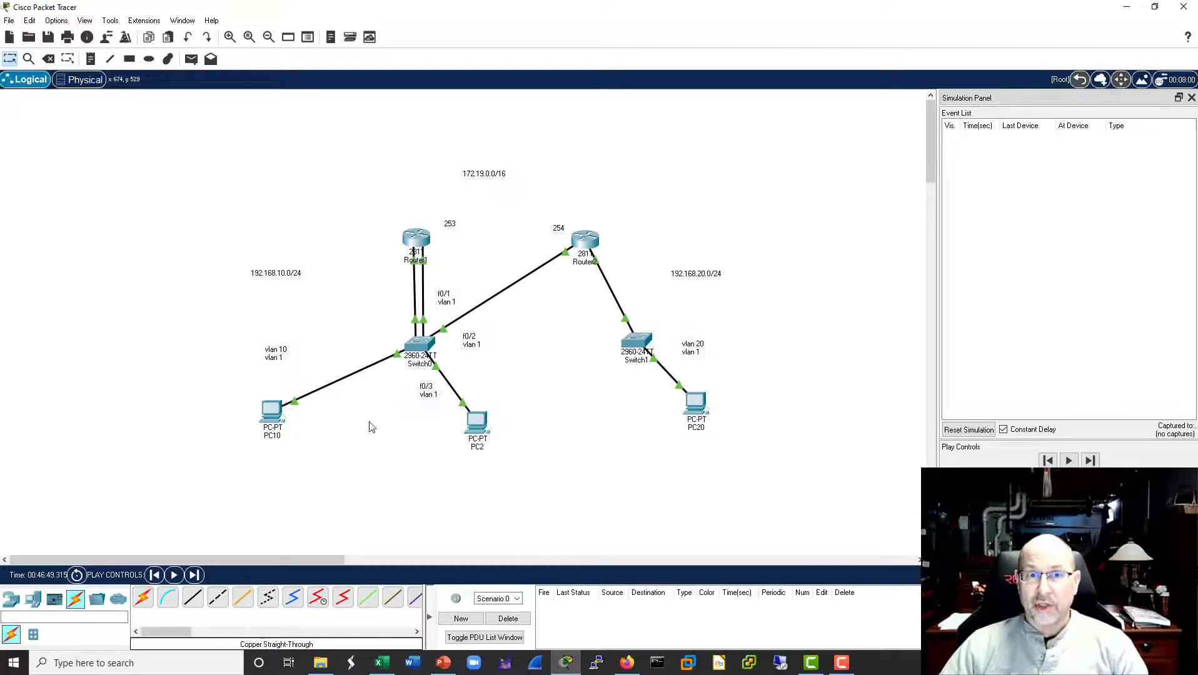
# Step: Start a ping to 192.168.20.1 from PC10's command prompt for the simulation
pyautogui.click(277, 417)
pyautogui.click(674, 184)
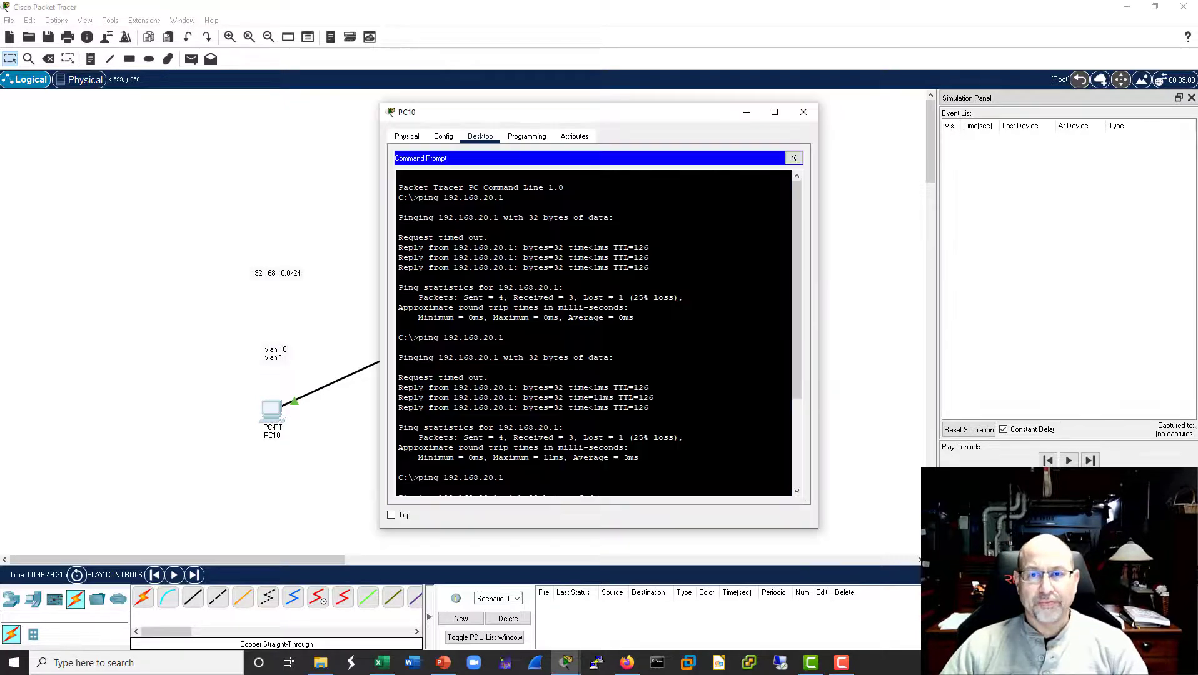
pyautogui.press('Return')
pyautogui.press('Up')
pyautogui.press('Return')
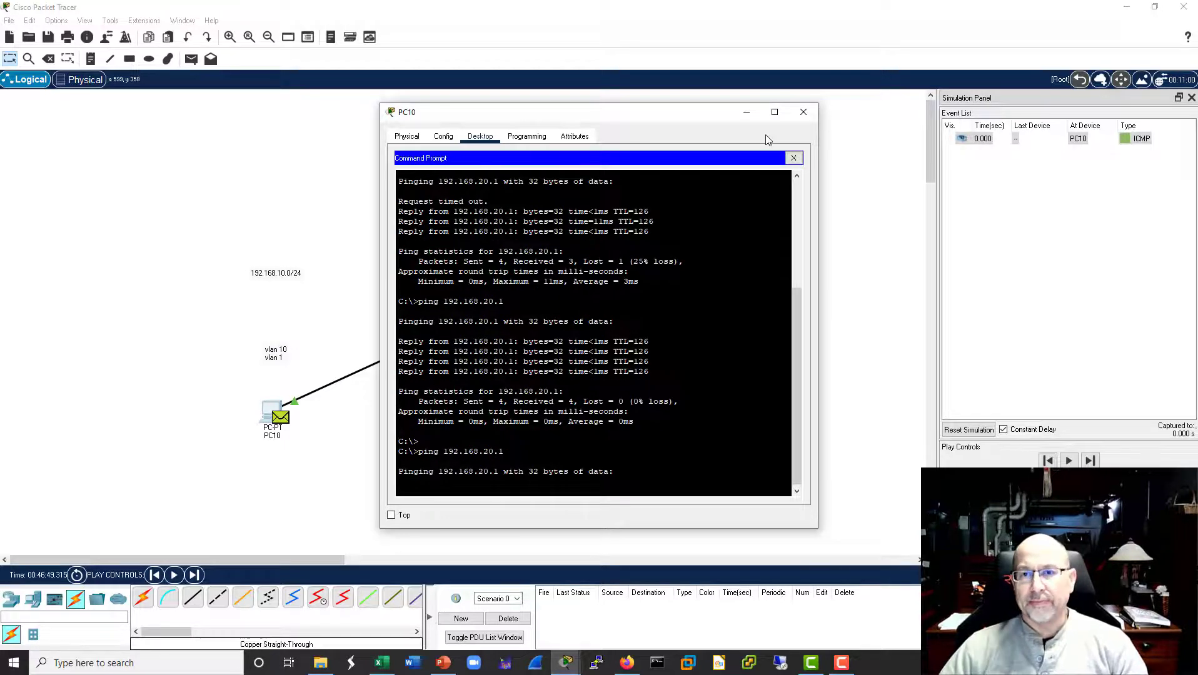
# Step: Minimize PC10's window and advance the simulation event by event until the ping request reaches PC20
pyautogui.click(746, 112)
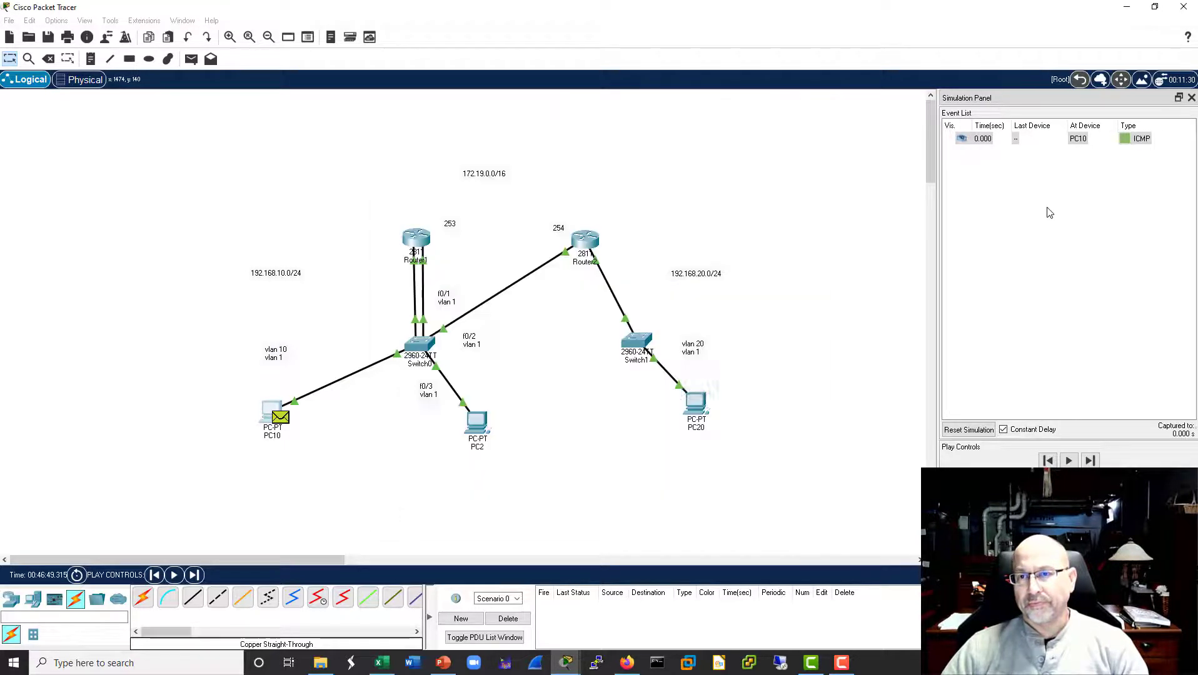
pyautogui.click(1089, 461)
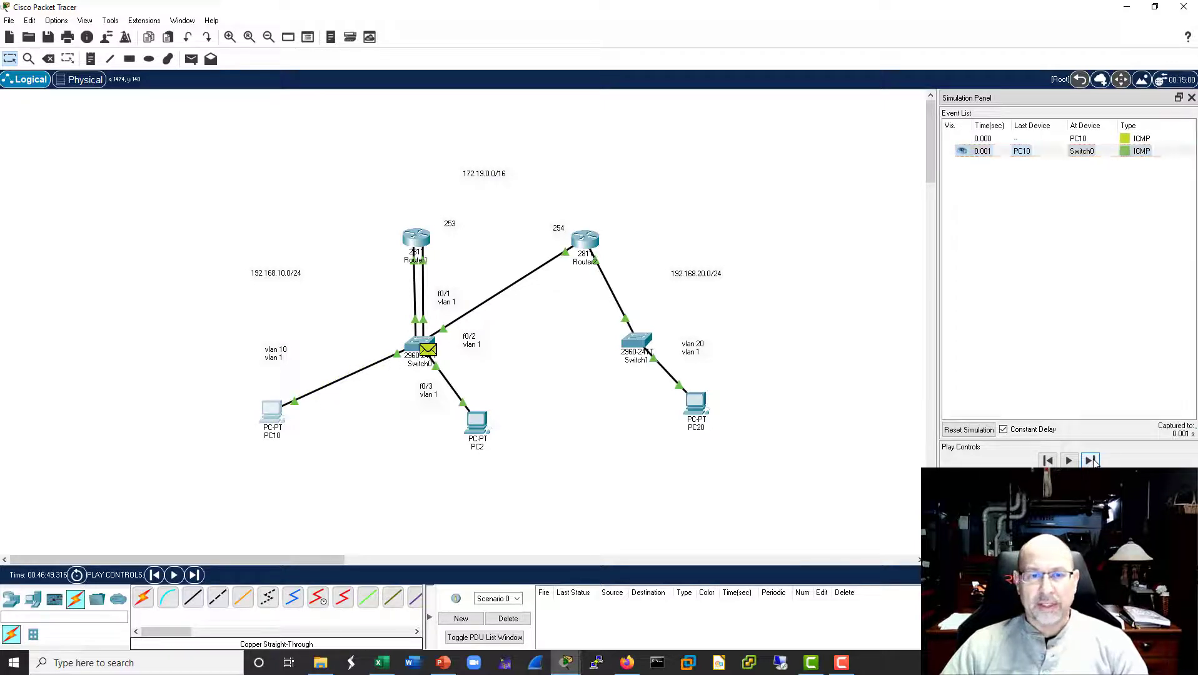
pyautogui.click(1092, 461)
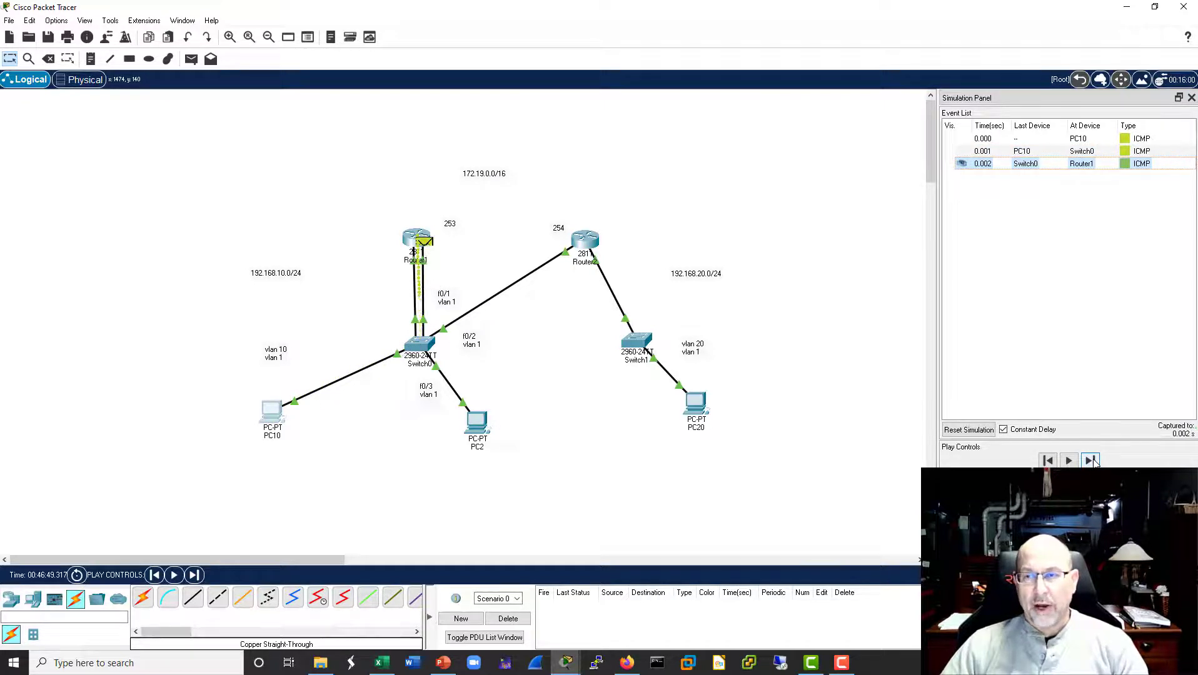
pyautogui.click(1091, 461)
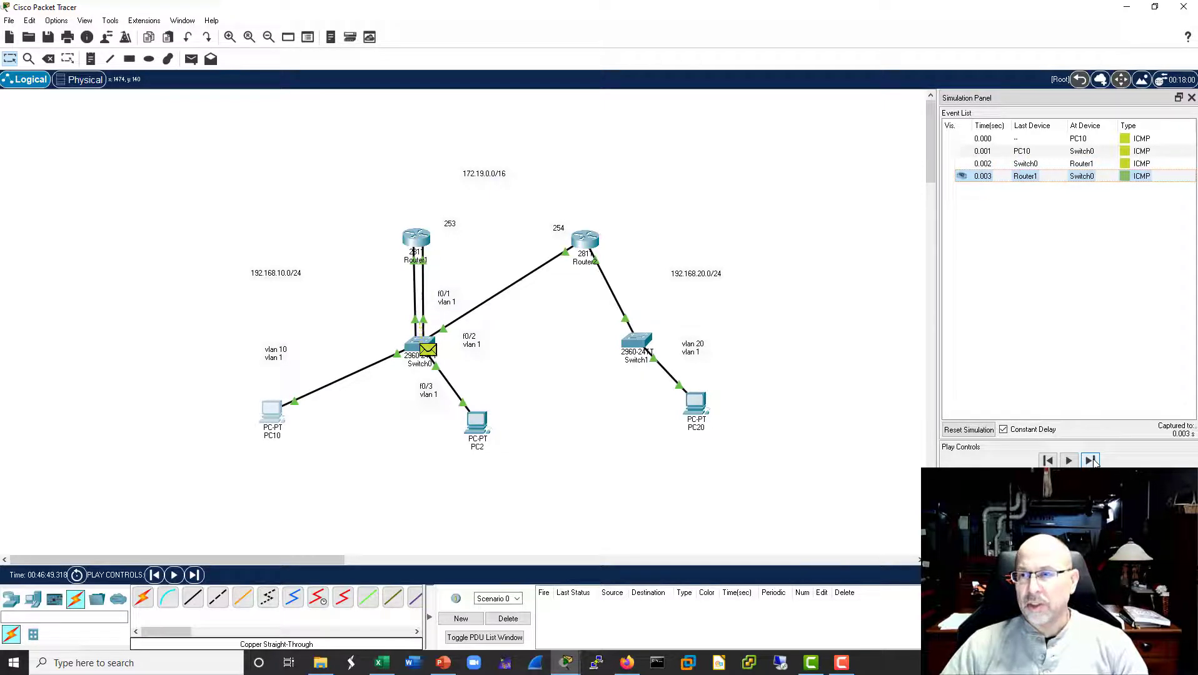
pyautogui.click(1091, 461)
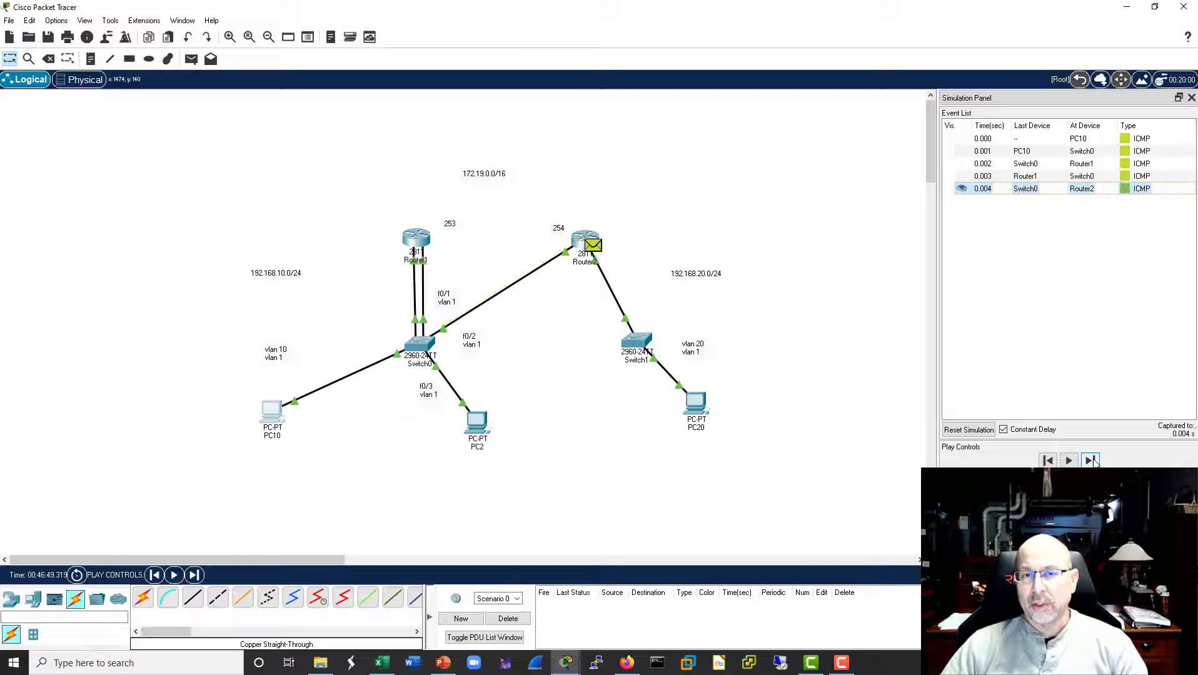
pyautogui.click(1091, 461)
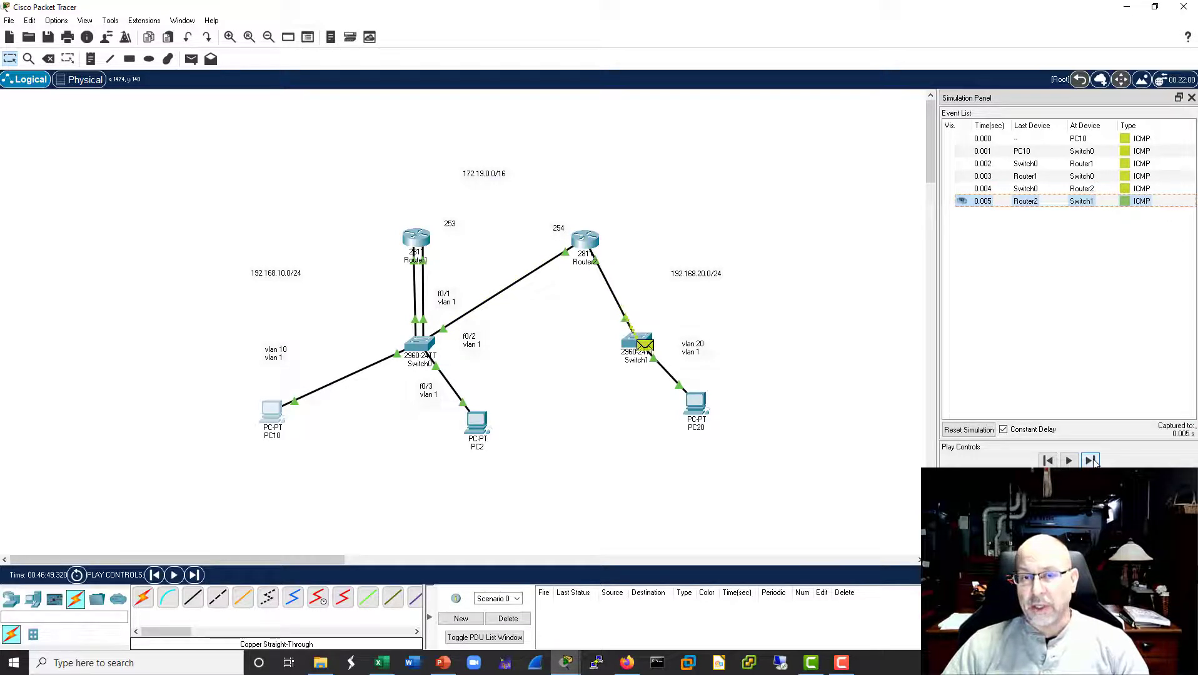
pyautogui.click(1091, 461)
# Step: Advance the simulation event by event until PC20's echo reply arrives back at PC10
pyautogui.click(1091, 461)
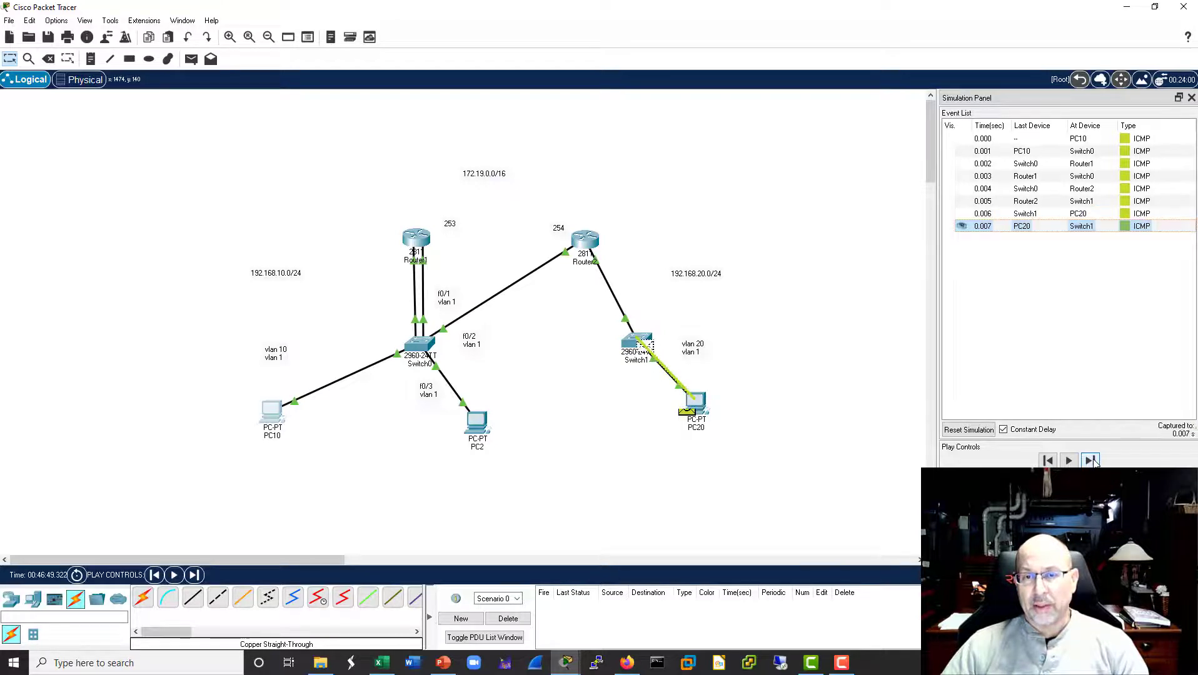
pyautogui.click(1091, 461)
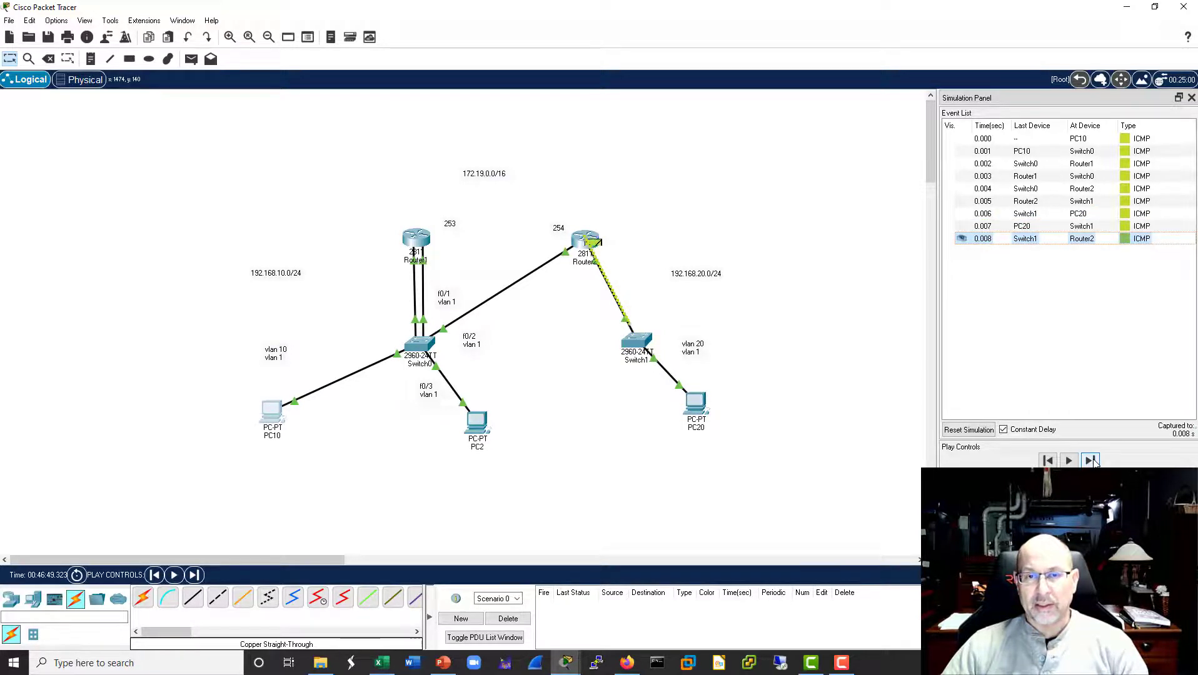
pyautogui.click(1092, 461)
pyautogui.click(1091, 461)
pyautogui.click(1092, 461)
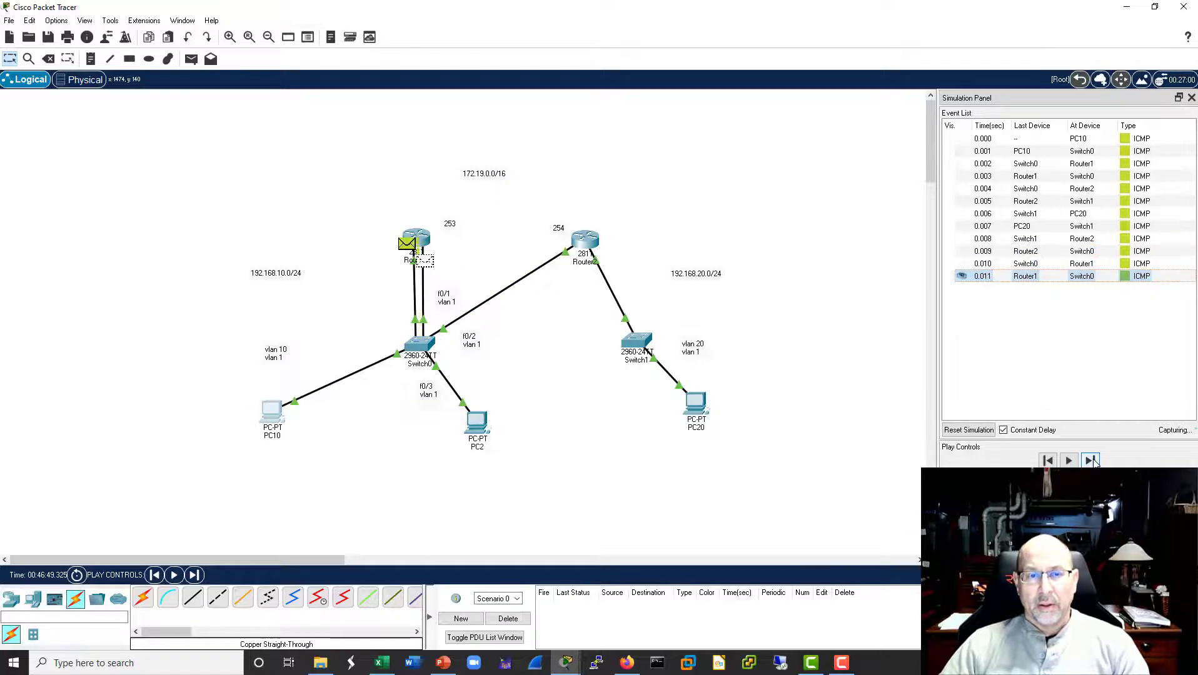
pyautogui.click(1091, 461)
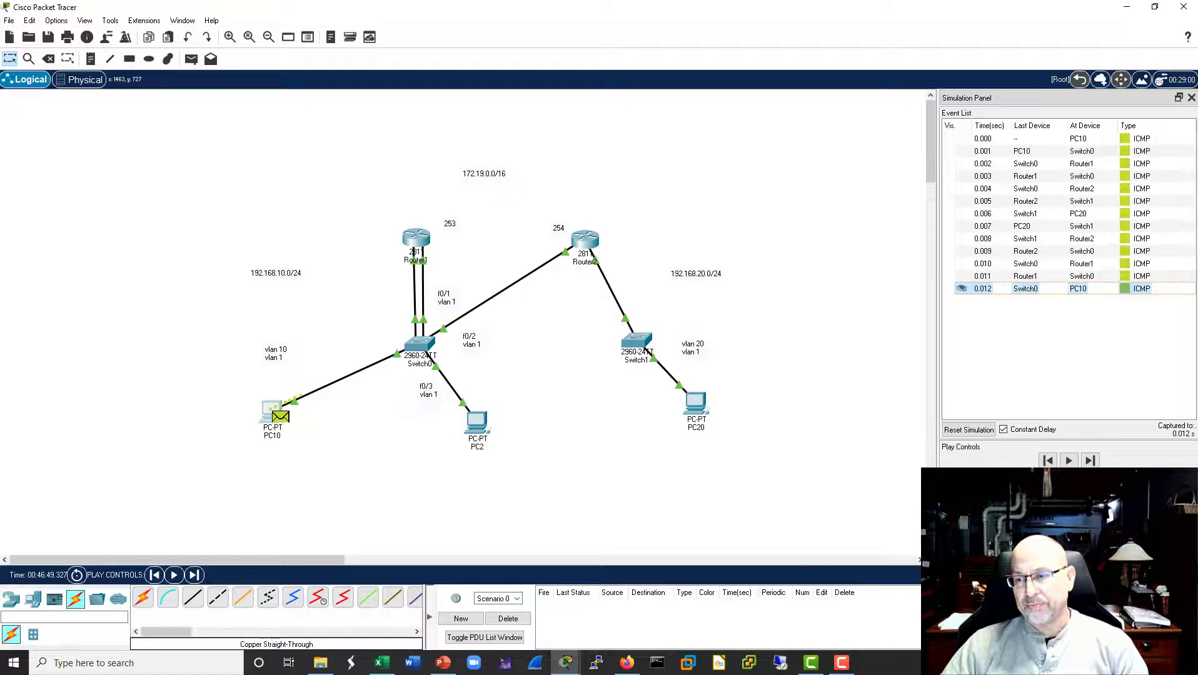
# Step: Return to Realtime mode, check the ping output in PC10's command prompt, and close its window
pyautogui.hotkey('shift', 'r')
pyautogui.click(272, 419)
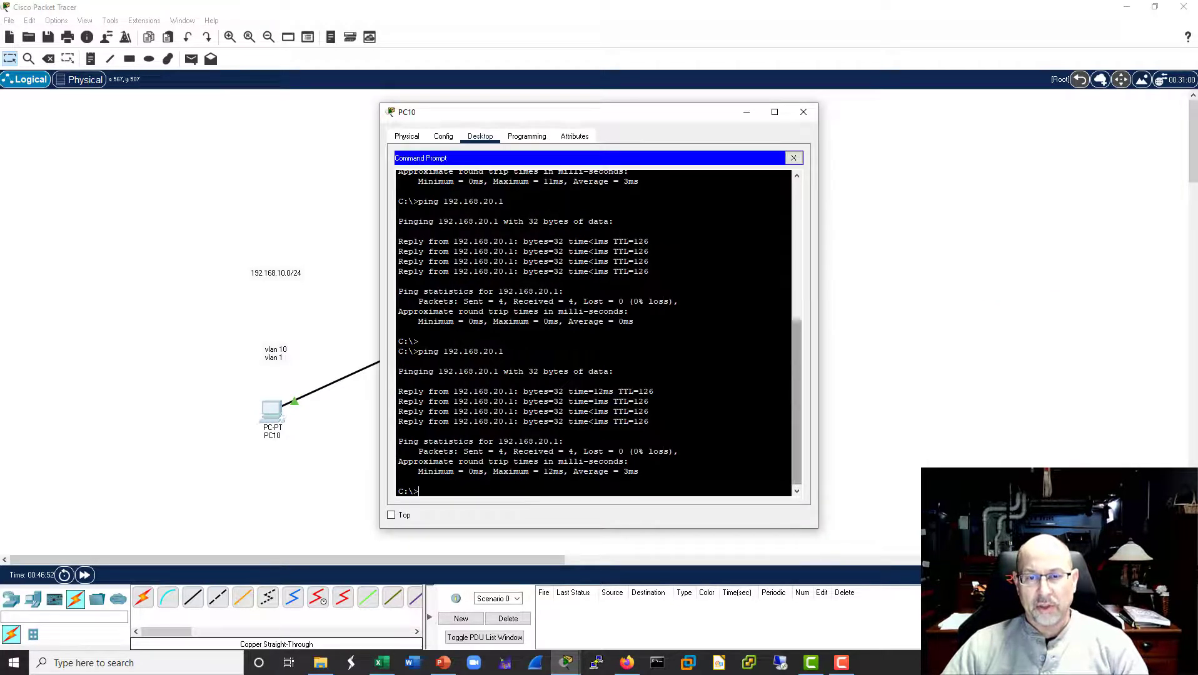
pyautogui.click(803, 112)
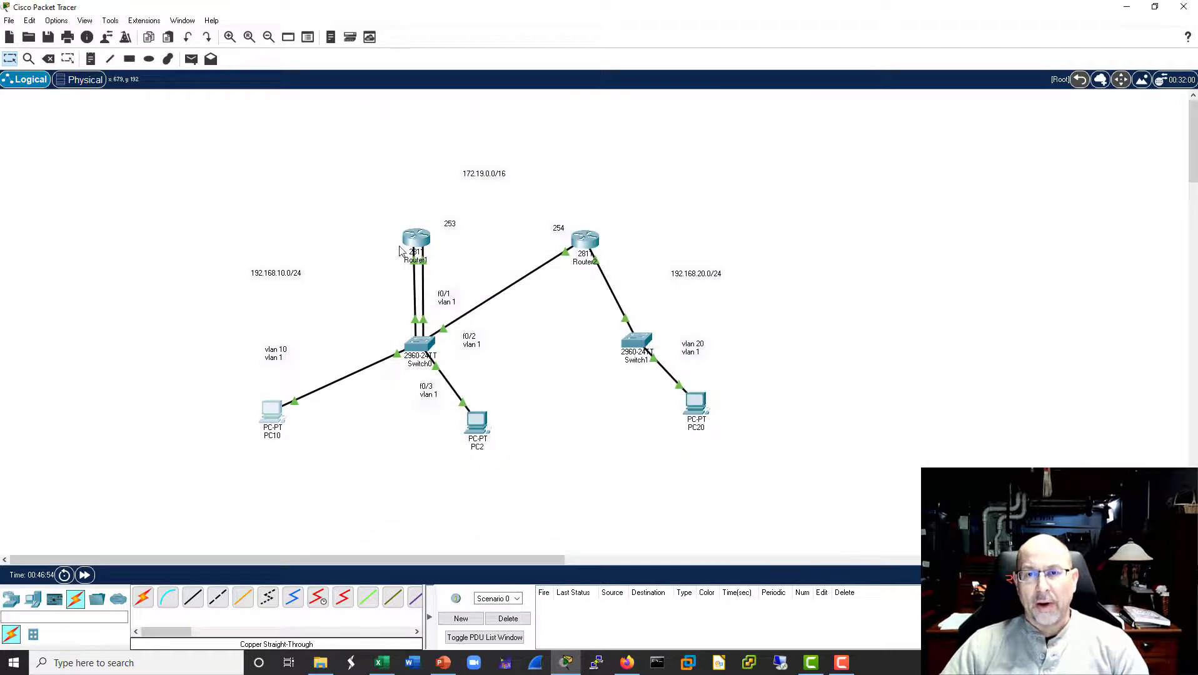
# Step: Re-enter monitor session 1 dest int f0/3 in Switch0's configuration mode, and close the switch window
pyautogui.click(418, 346)
pyautogui.moveTo(659, 119); pyautogui.dragTo(977, 103)
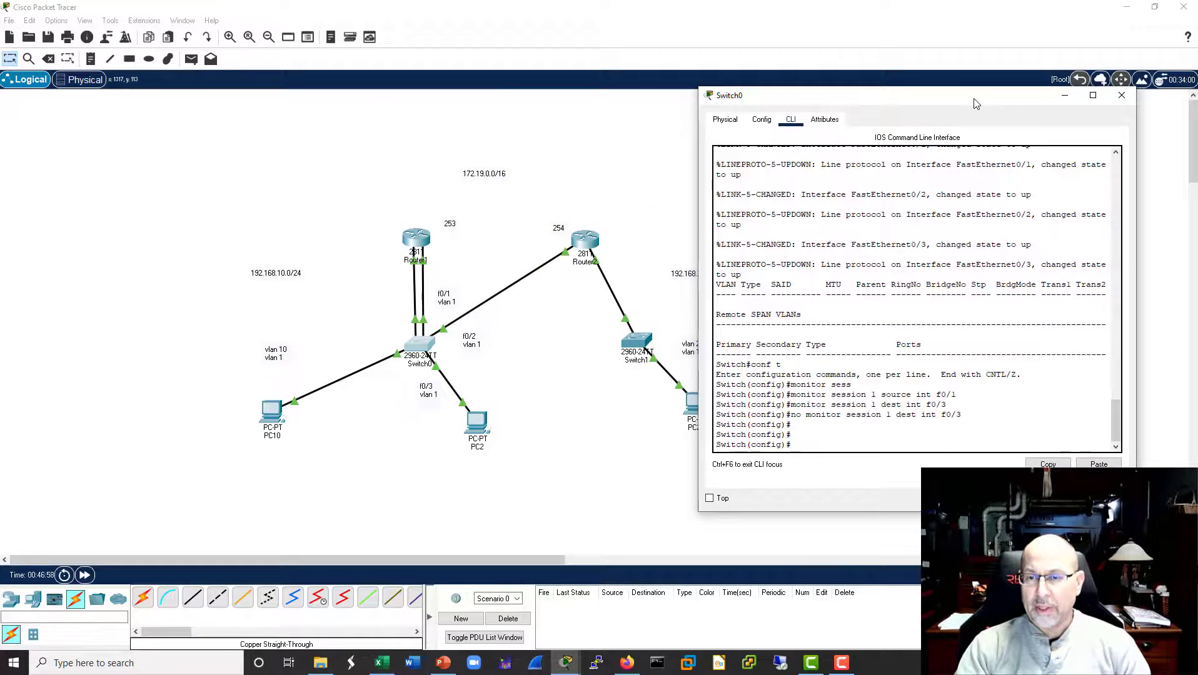
pyautogui.click(1008, 399)
pyautogui.tripleClick(1011, 404)
pyautogui.press('Up')
pyautogui.press('Up')
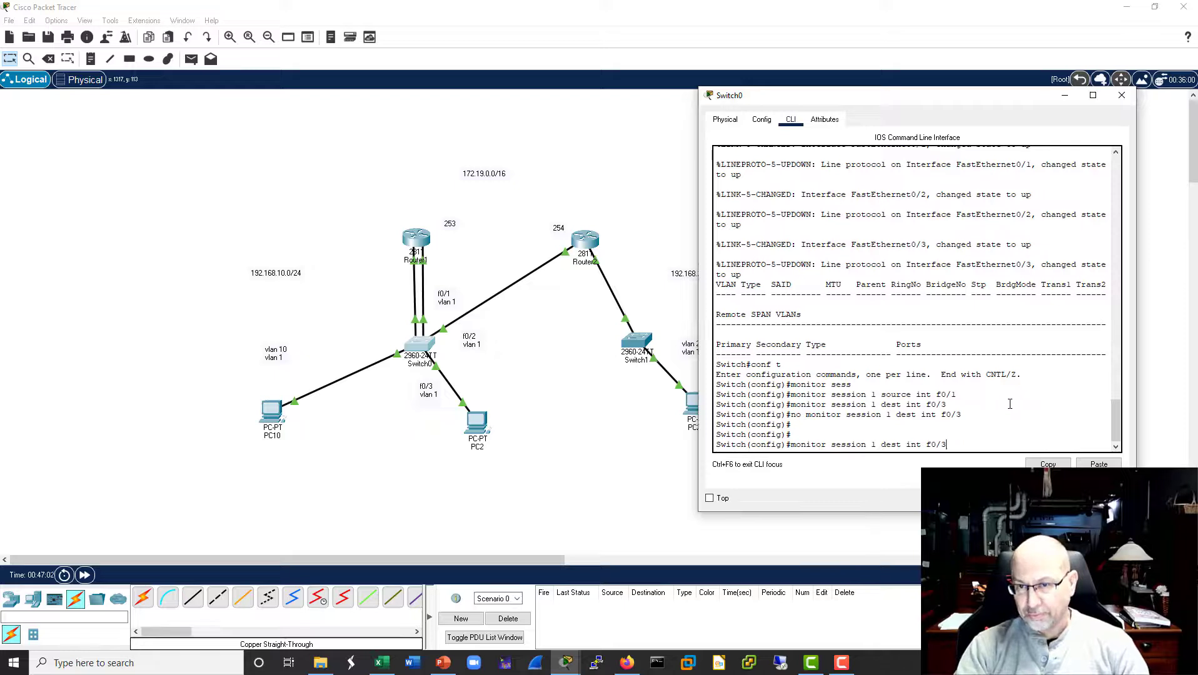
pyautogui.press('Return')
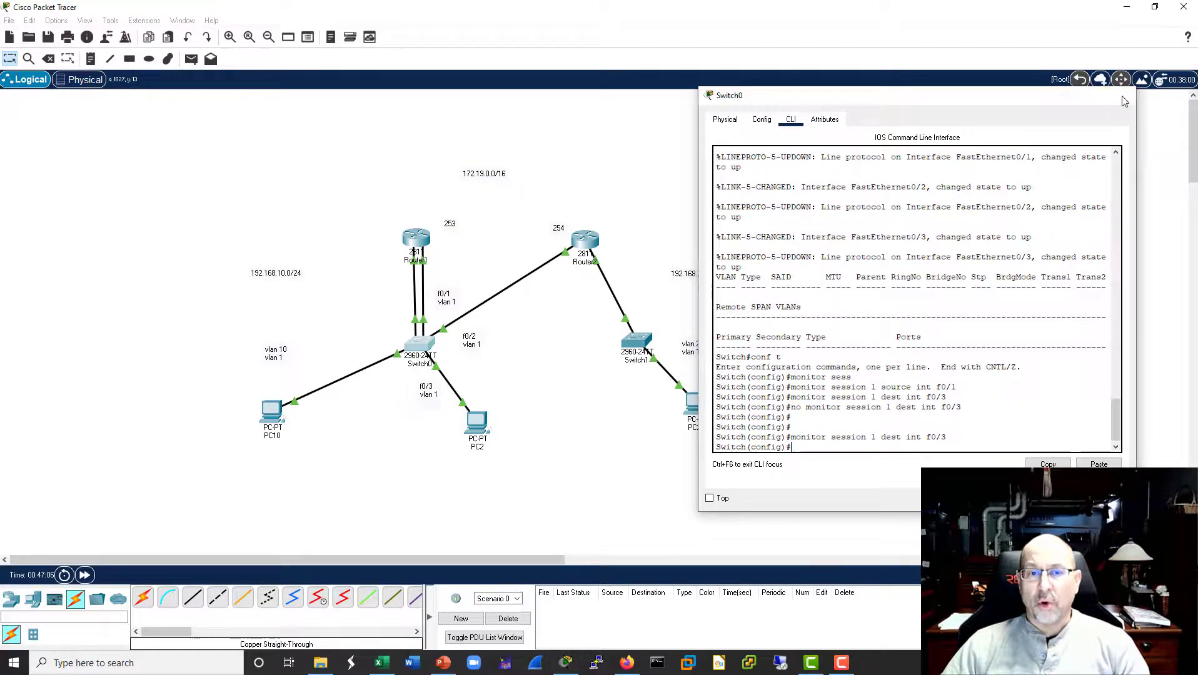
pyautogui.click(1124, 97)
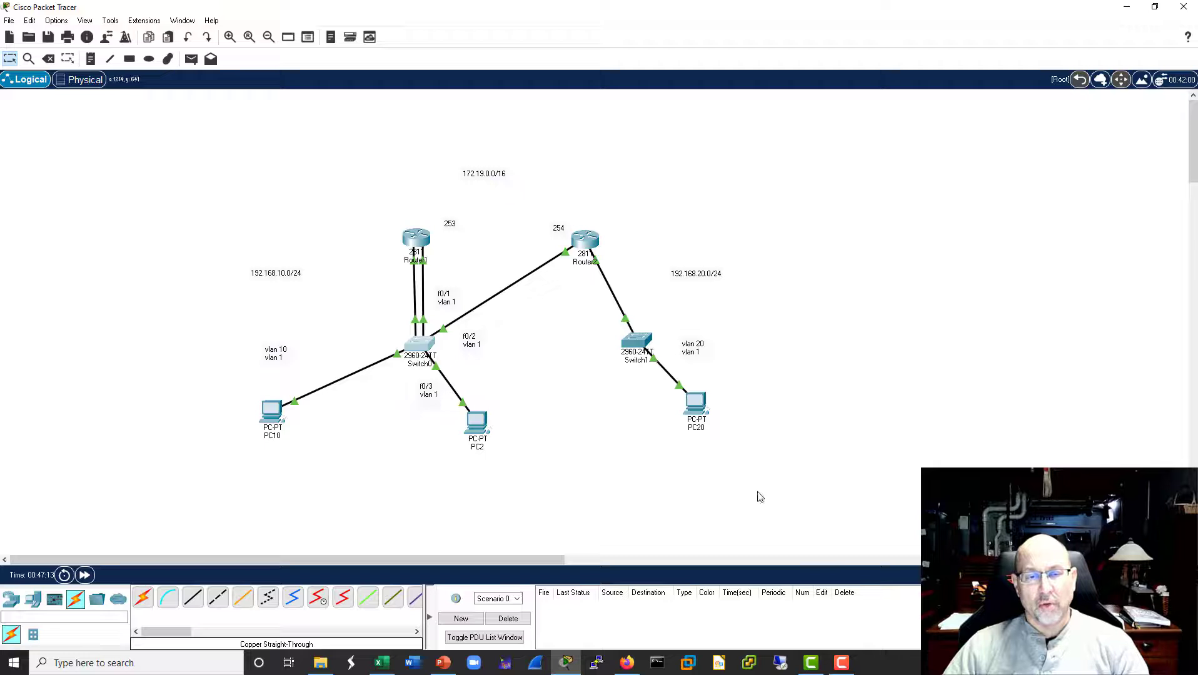
# Step: Switch to Simulation mode, start a ping to 192.168.20.1 from PC10's command prompt, and minimize its window
pyautogui.click(1168, 575)
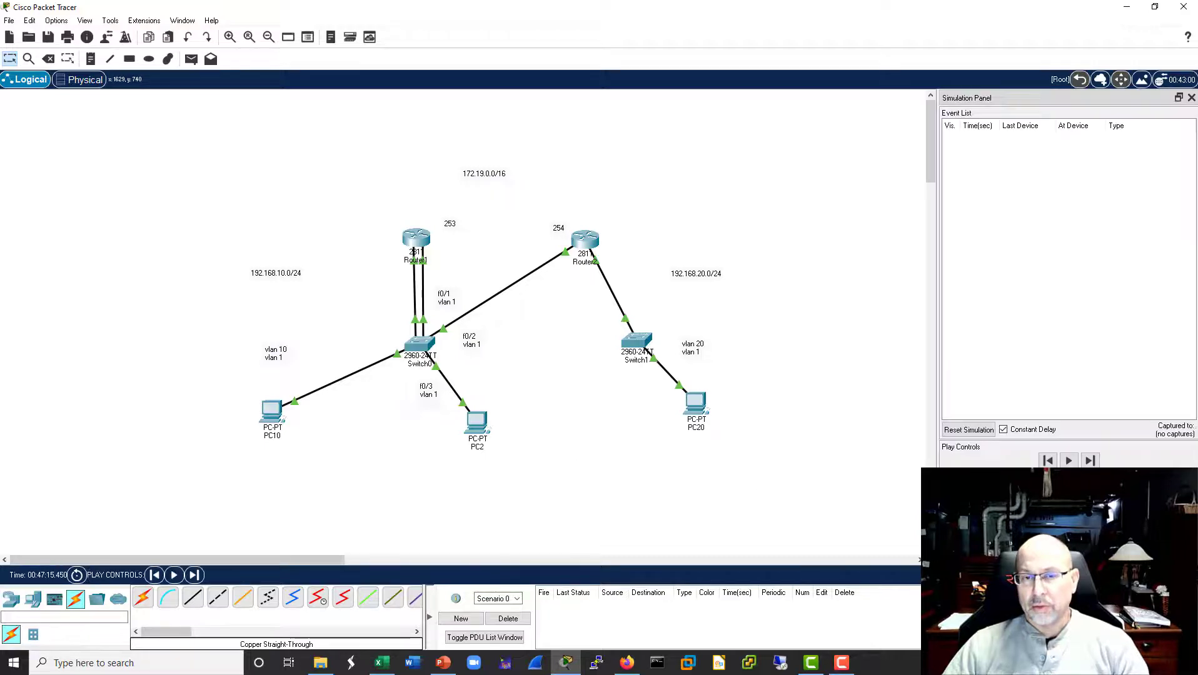
pyautogui.click(272, 411)
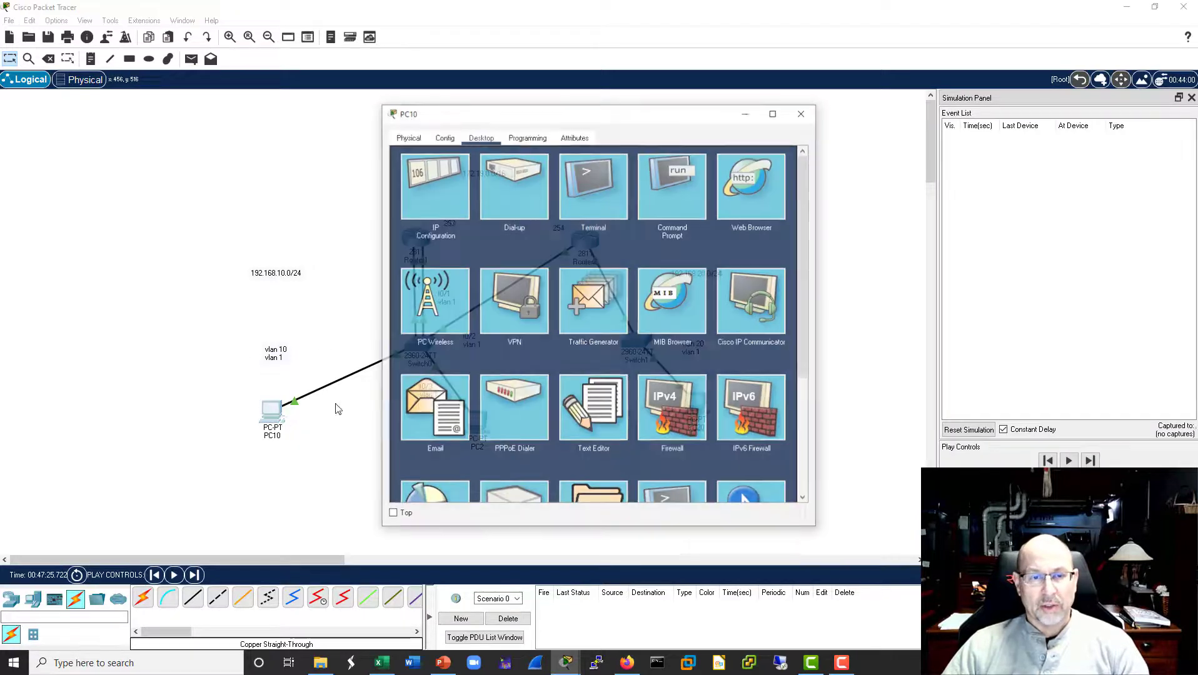
pyautogui.click(664, 194)
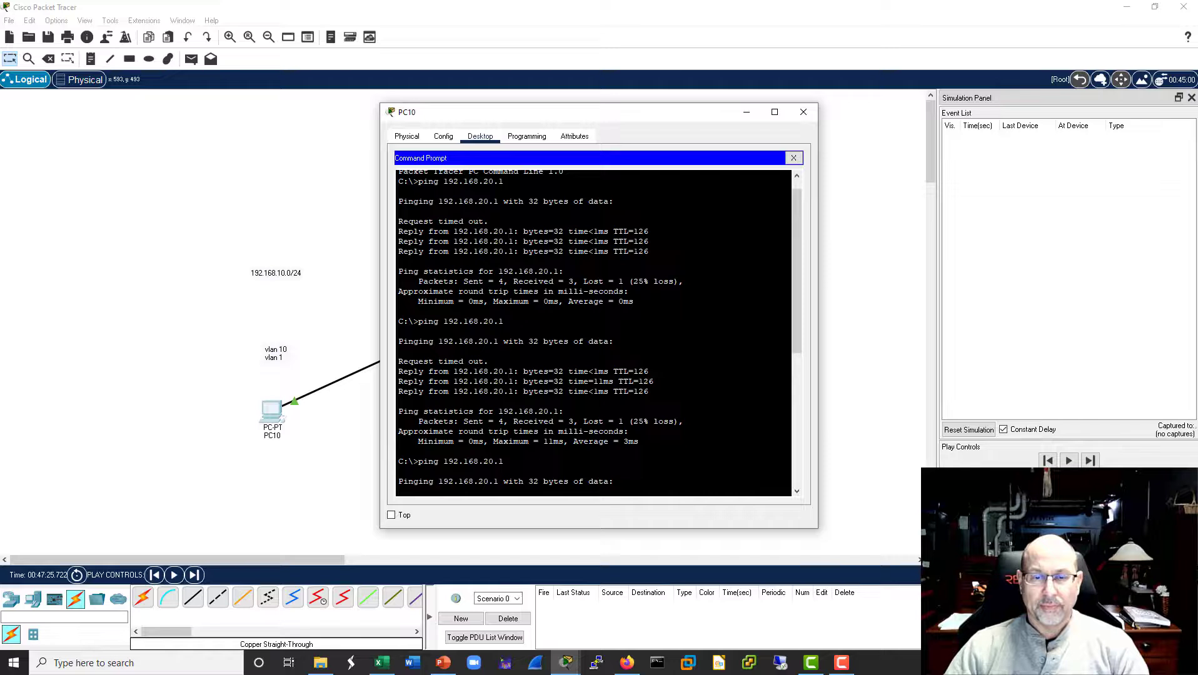
pyautogui.press('Return')
pyautogui.press('Up')
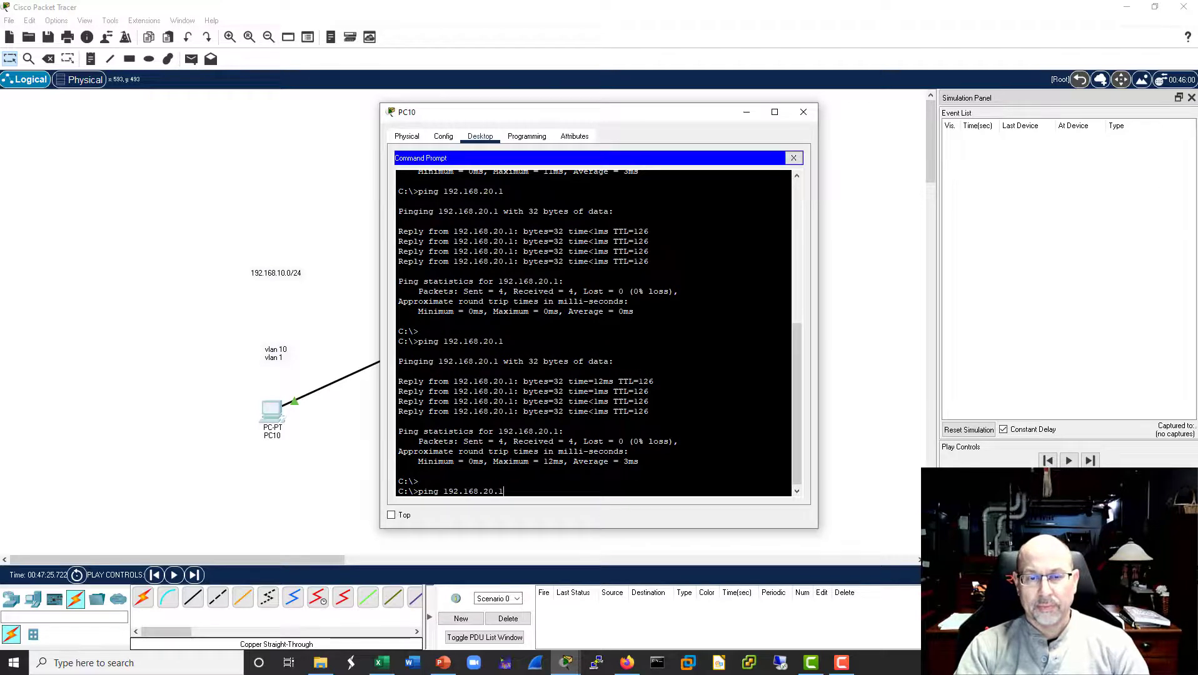
pyautogui.press('Return')
pyautogui.click(746, 112)
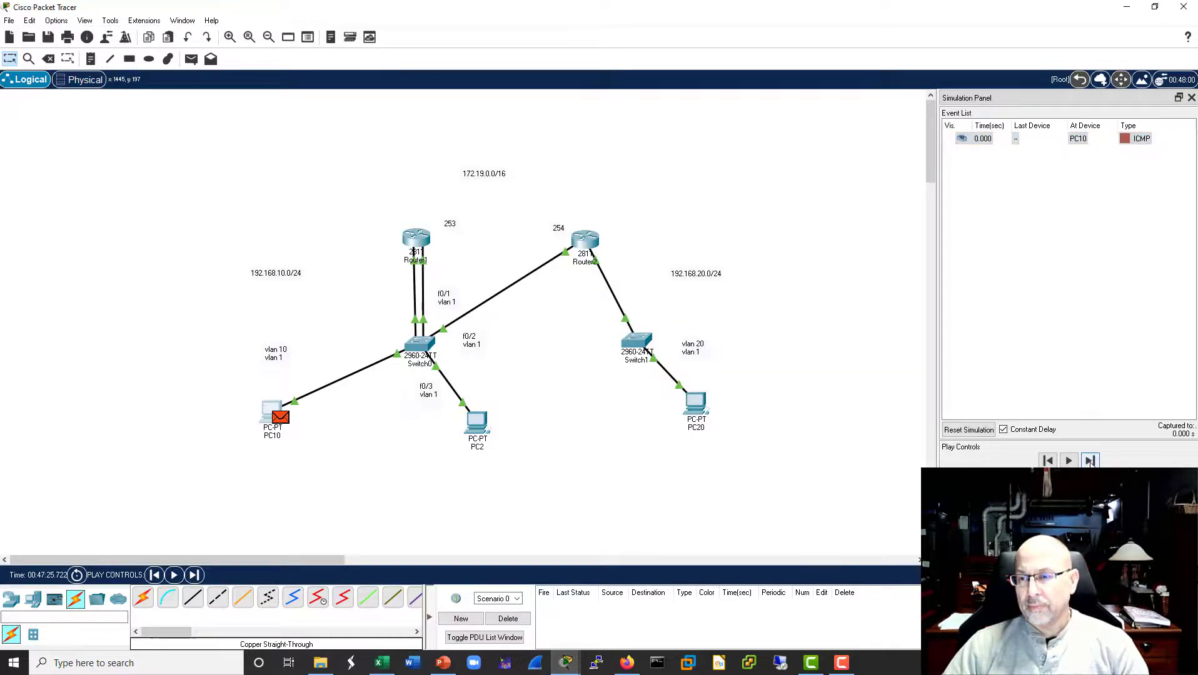
# Step: Step the new ping request through the network to PC20, tracing the copy mirrored from Switch0 to PC2
pyautogui.click(1090, 461)
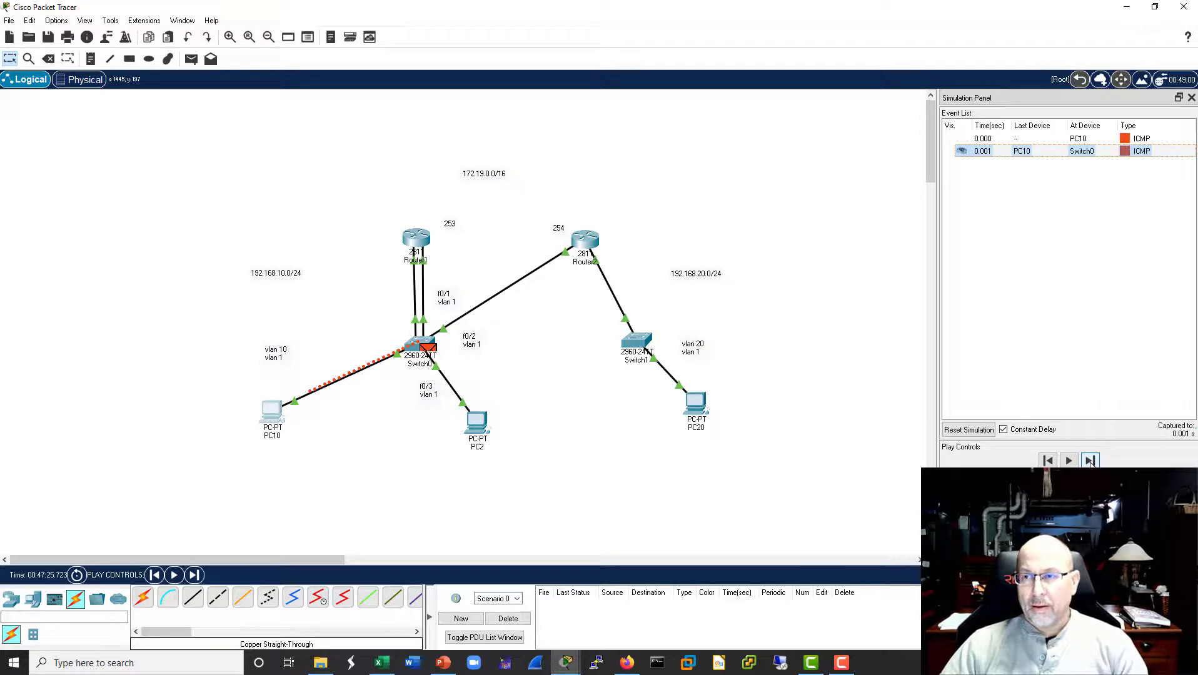
pyautogui.click(1091, 460)
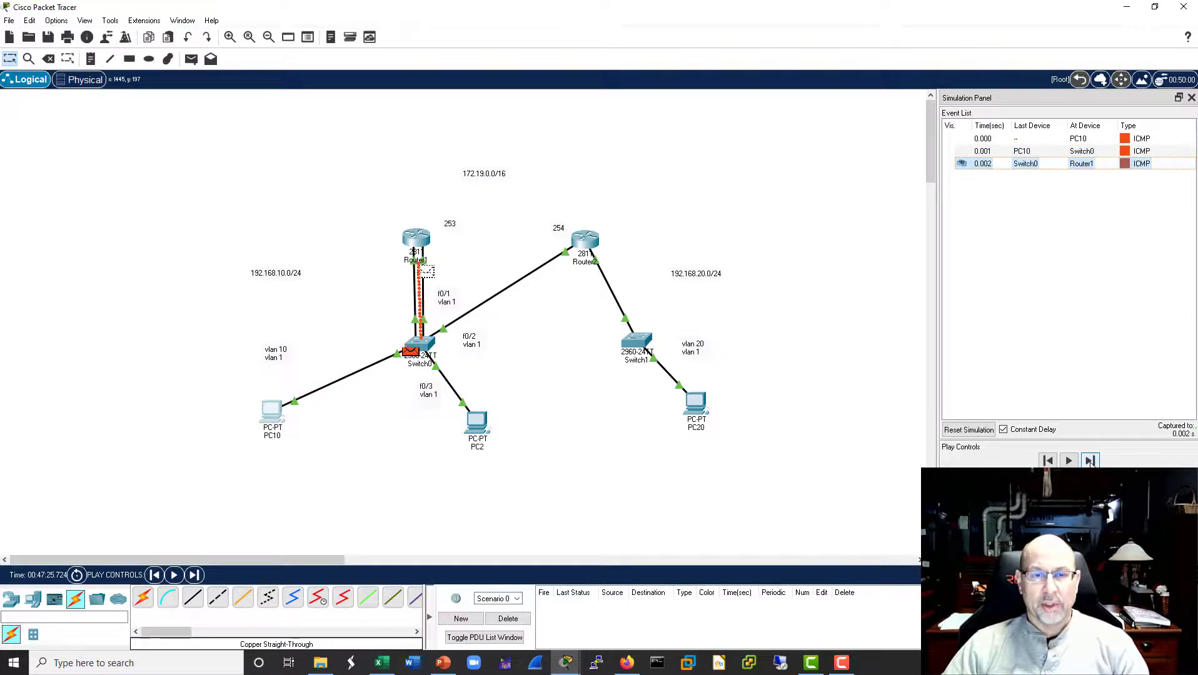
pyautogui.click(1091, 460)
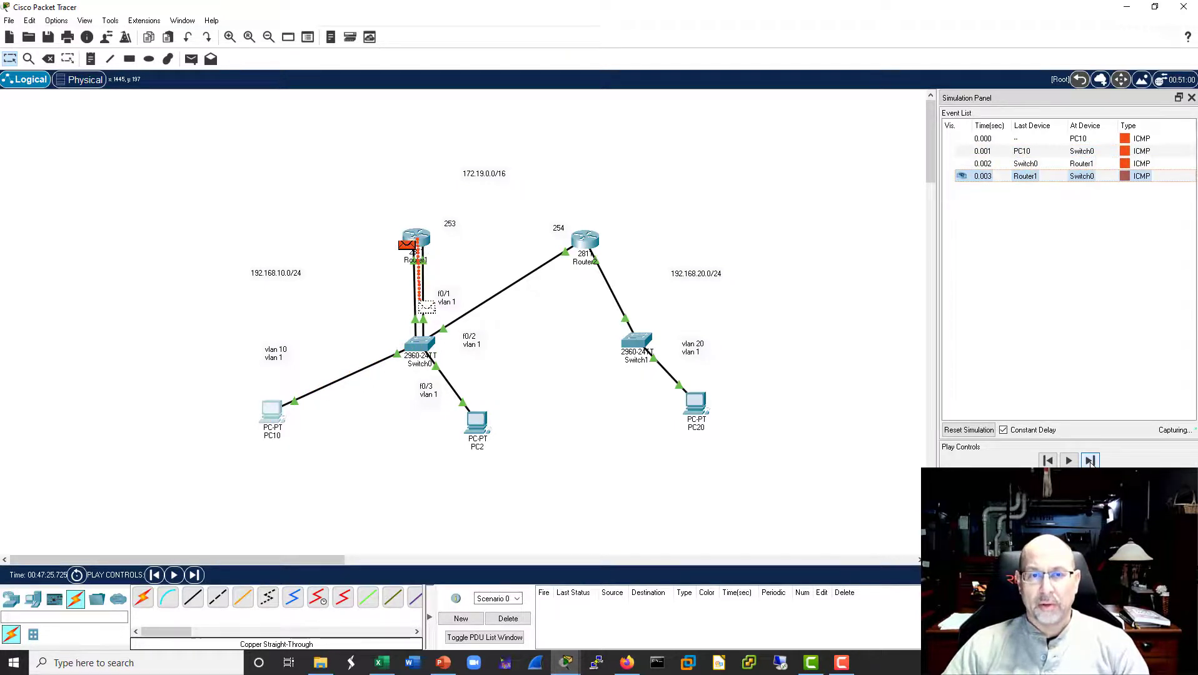
pyautogui.click(1090, 460)
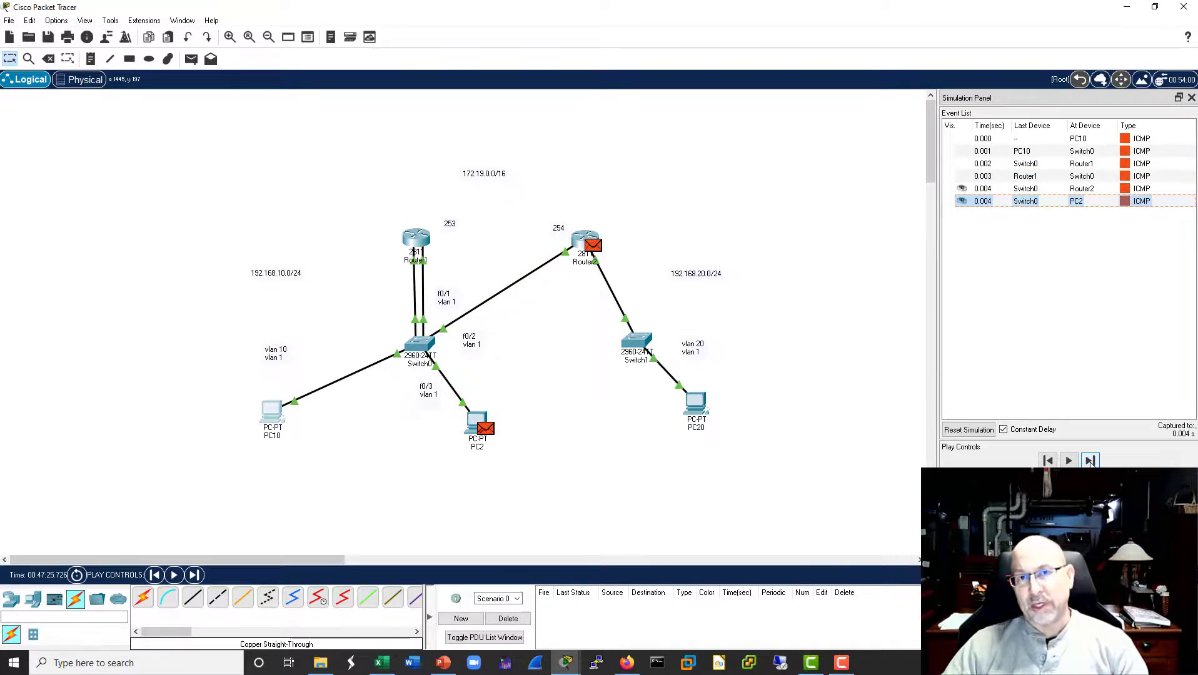
pyautogui.click(1091, 460)
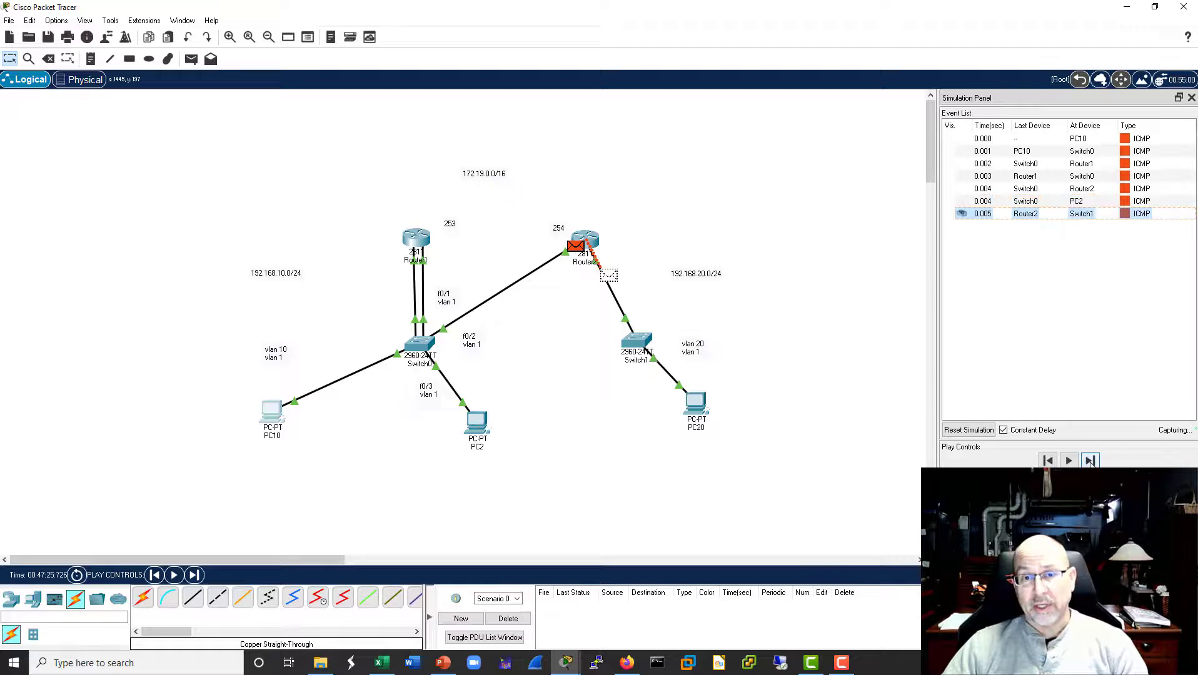
pyautogui.click(1091, 461)
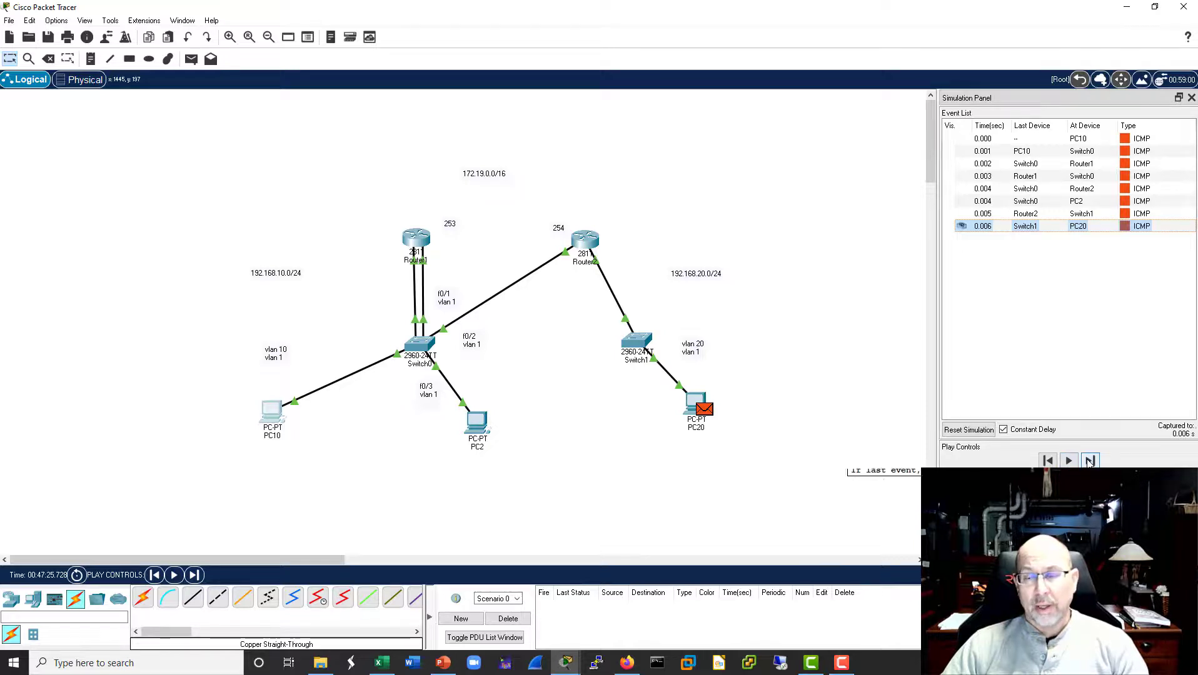
# Step: Step the echo reply from PC20 back to PC10, tracing the copy mirrored to PC2, and return to Realtime mode
pyautogui.click(1090, 461)
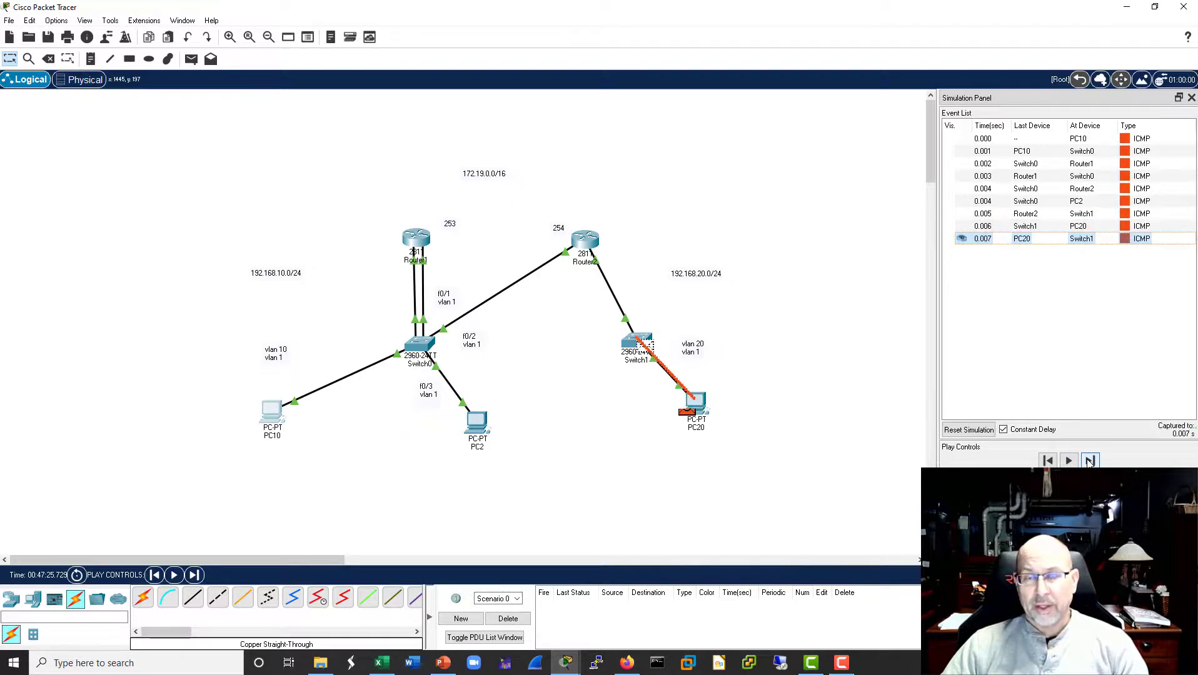
pyautogui.click(1090, 460)
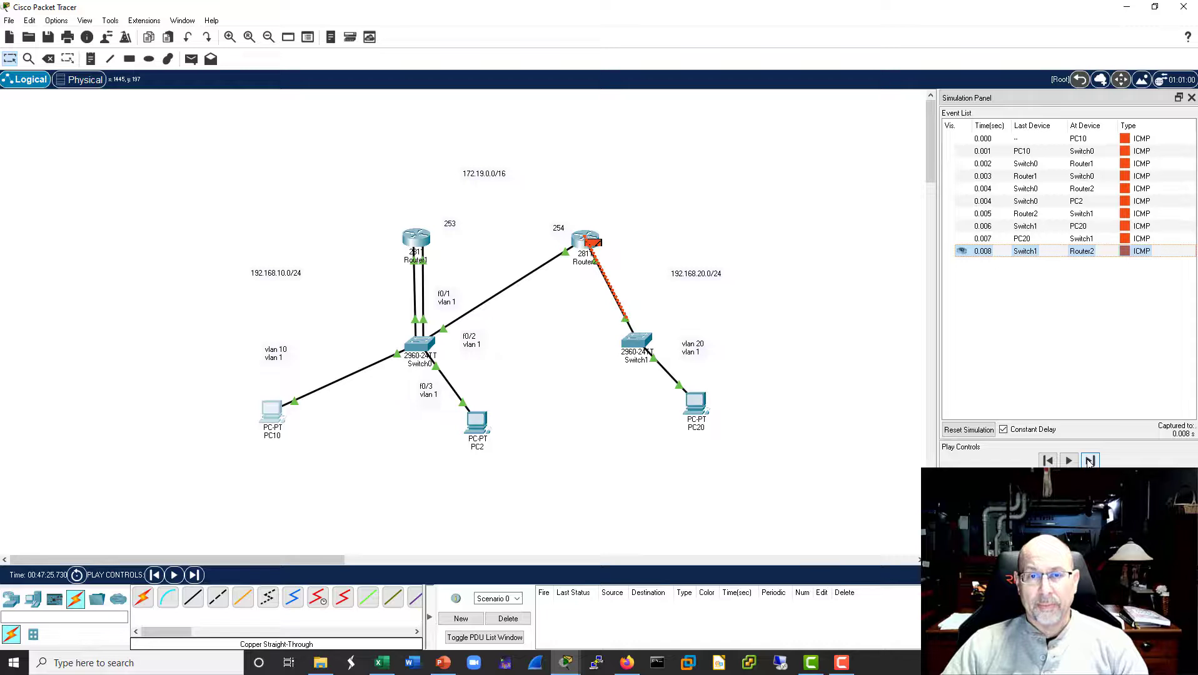
pyautogui.click(1090, 461)
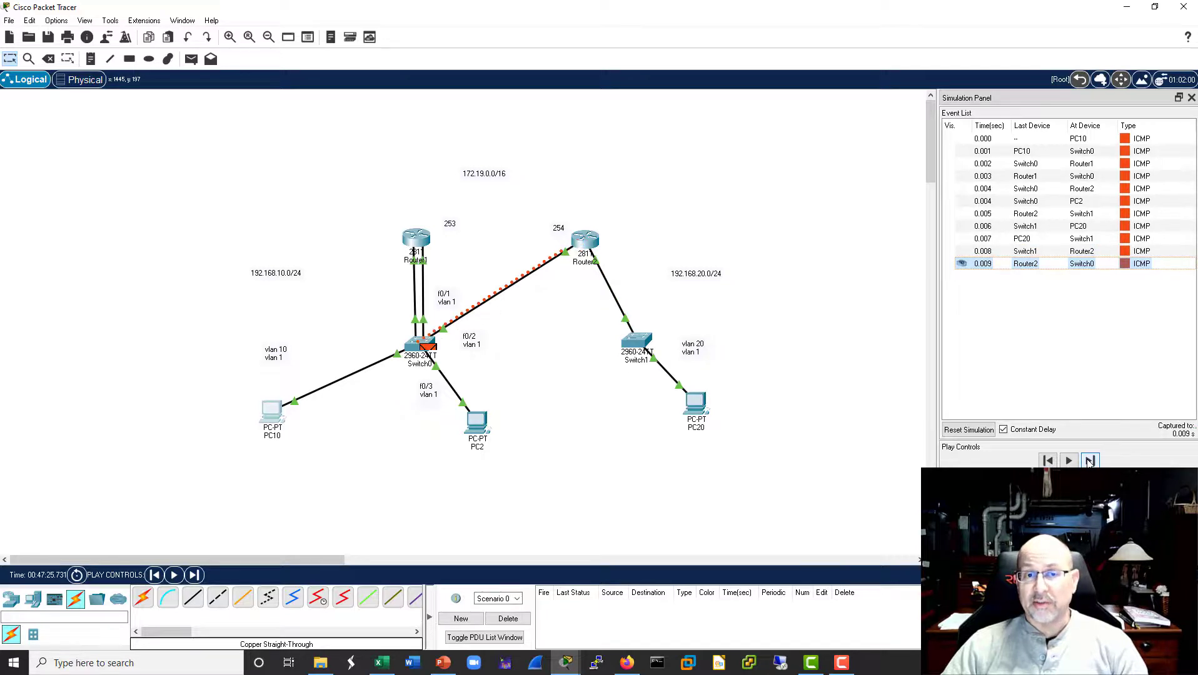
pyautogui.click(1089, 462)
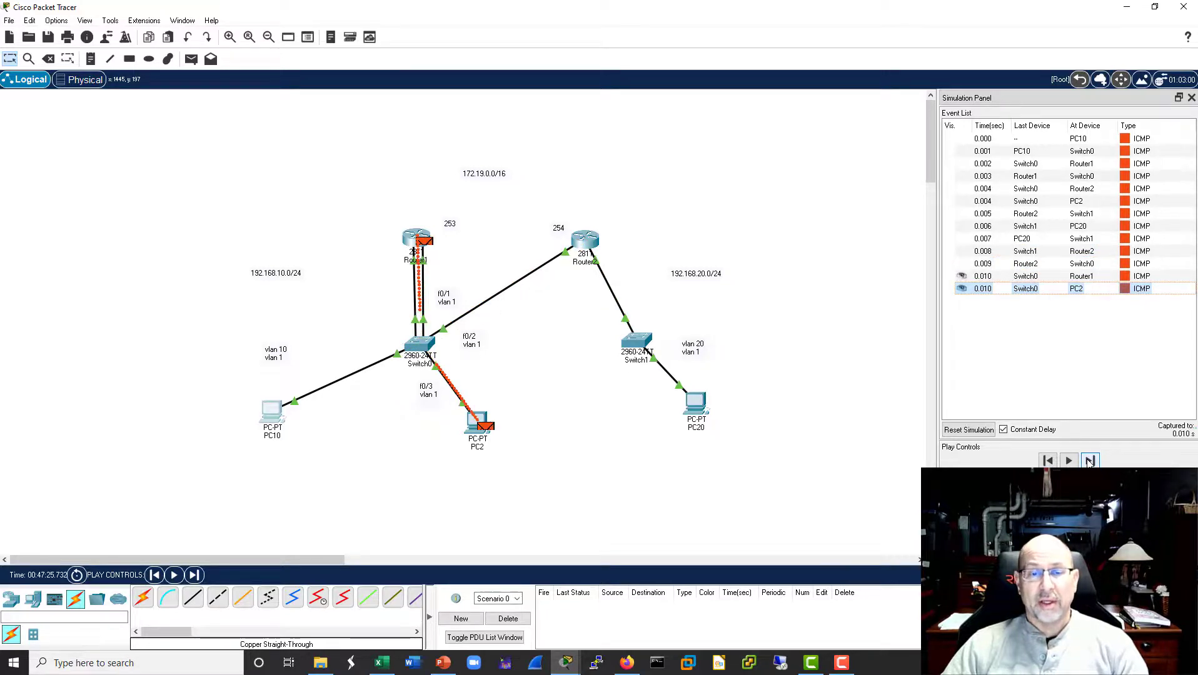
pyautogui.click(1089, 461)
pyautogui.click(1089, 461)
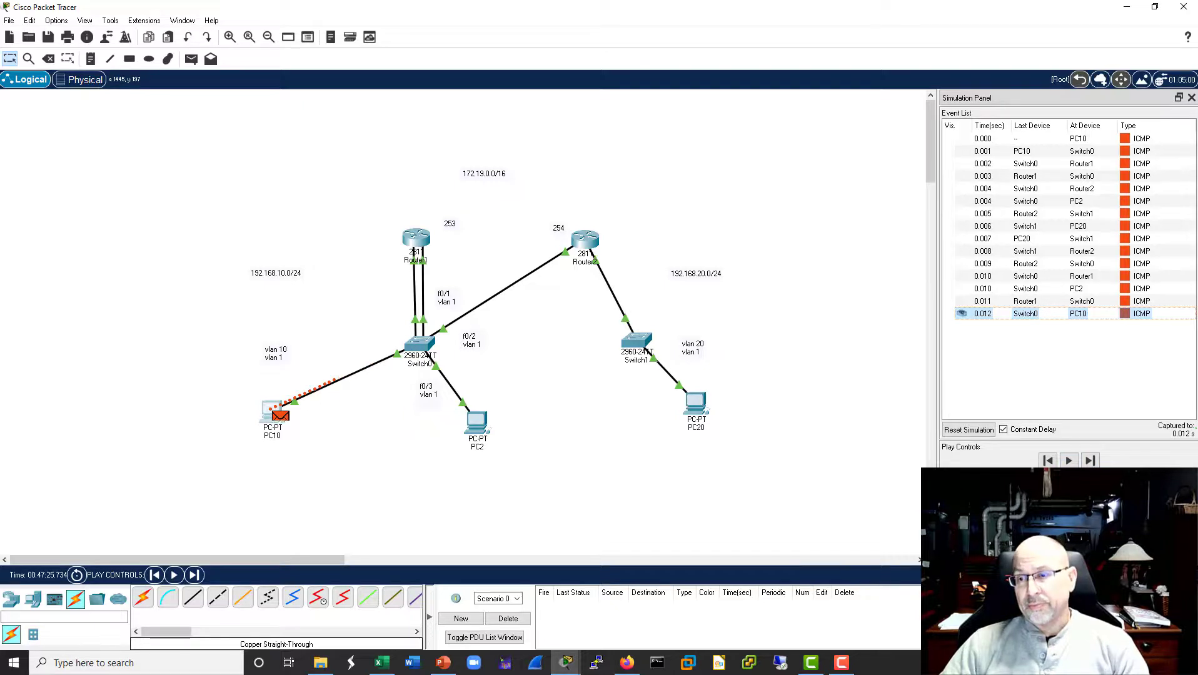
pyautogui.click(1114, 575)
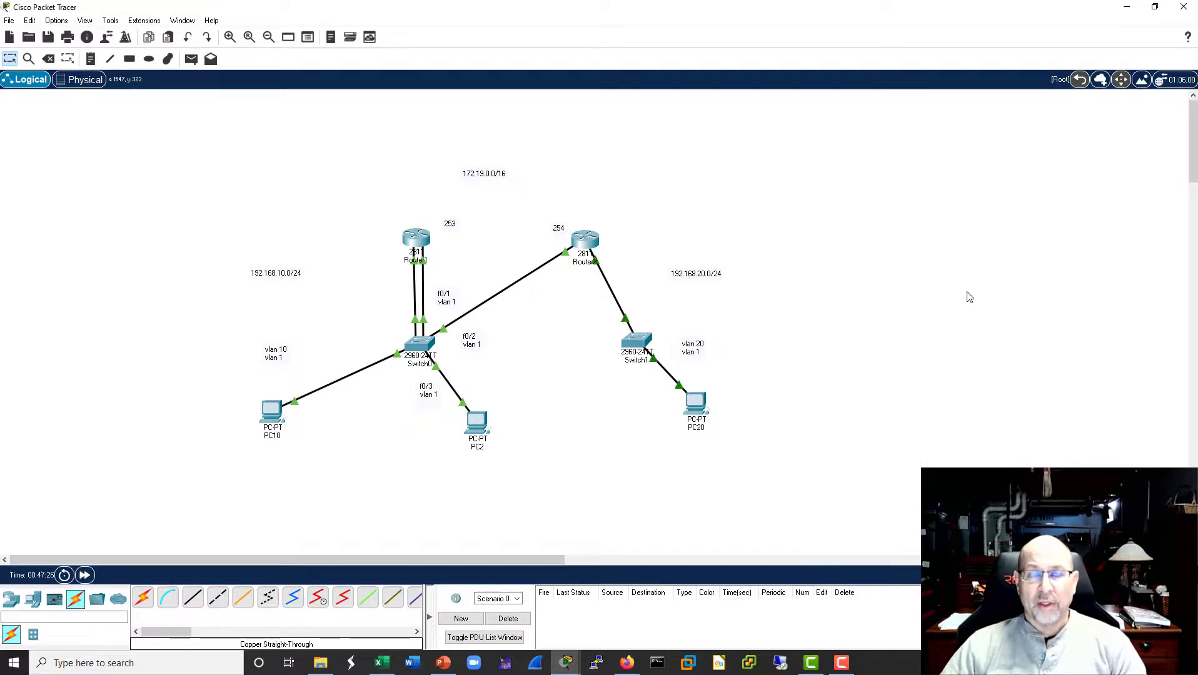